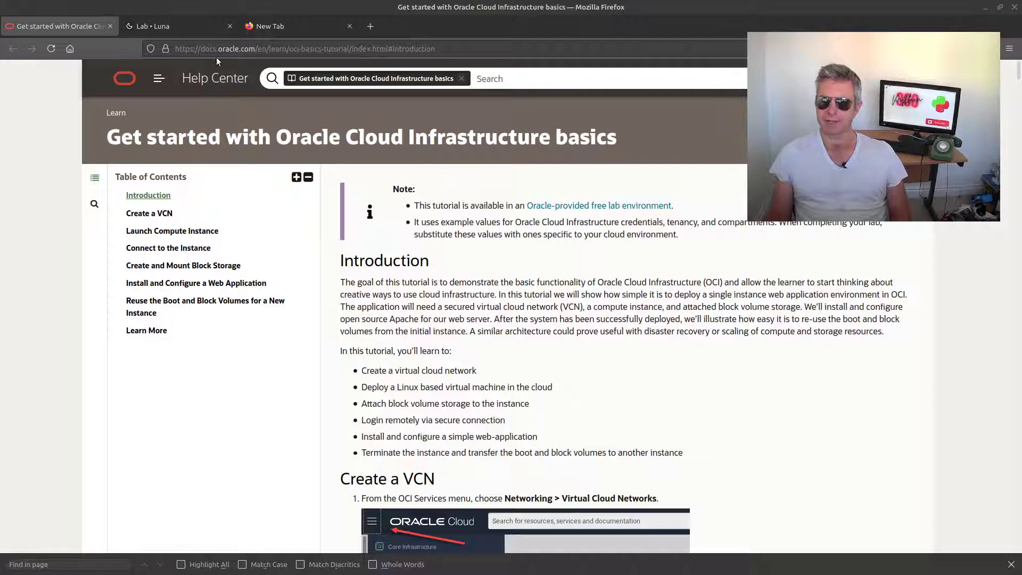
# Step: Open the Lab Steps of the OCI Basics lab and read through the lab objectives
pyautogui.click(173, 29)
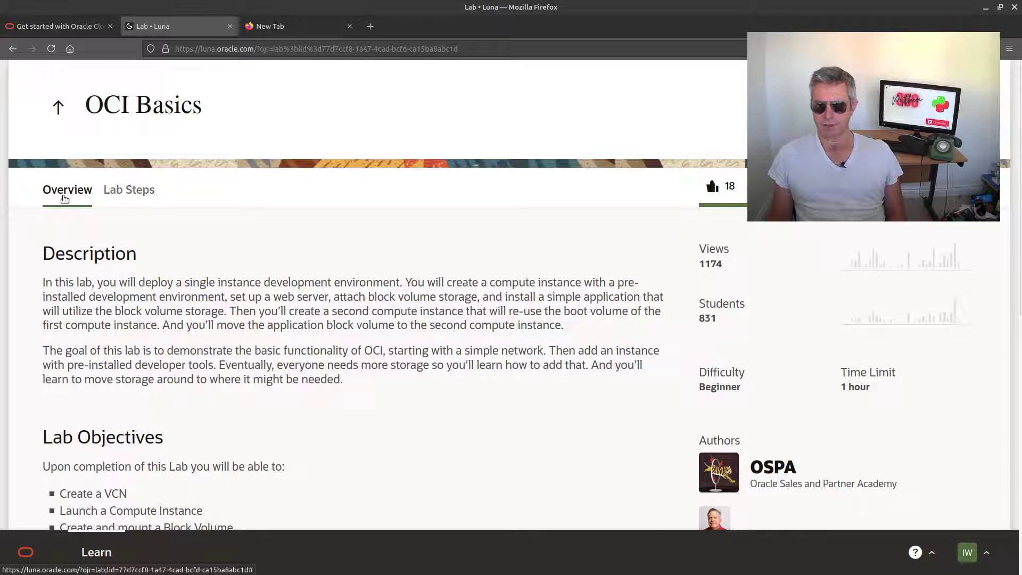
pyautogui.click(134, 197)
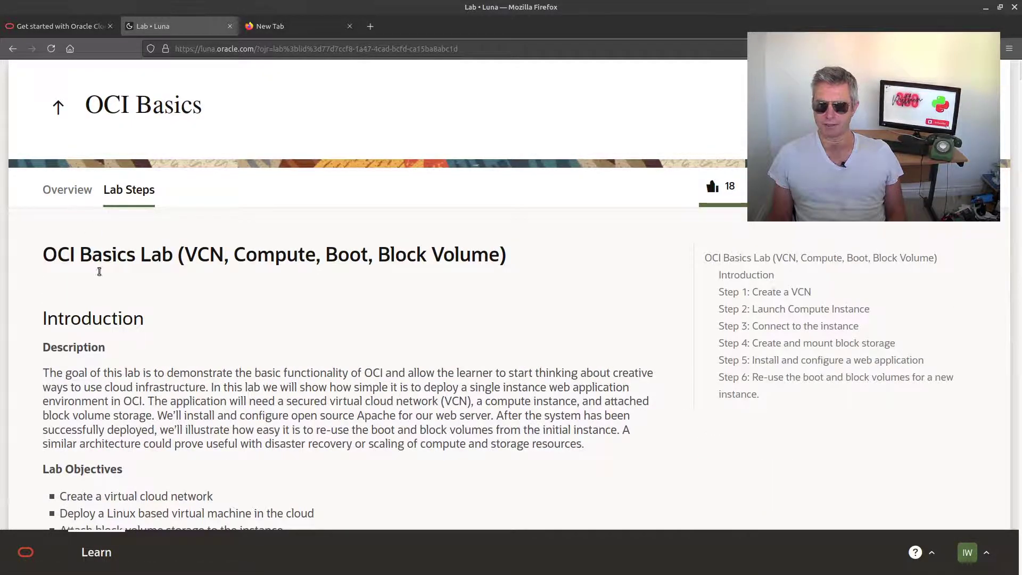
pyautogui.scroll(-2, 213, 362)
pyautogui.scroll(-1, 213, 362)
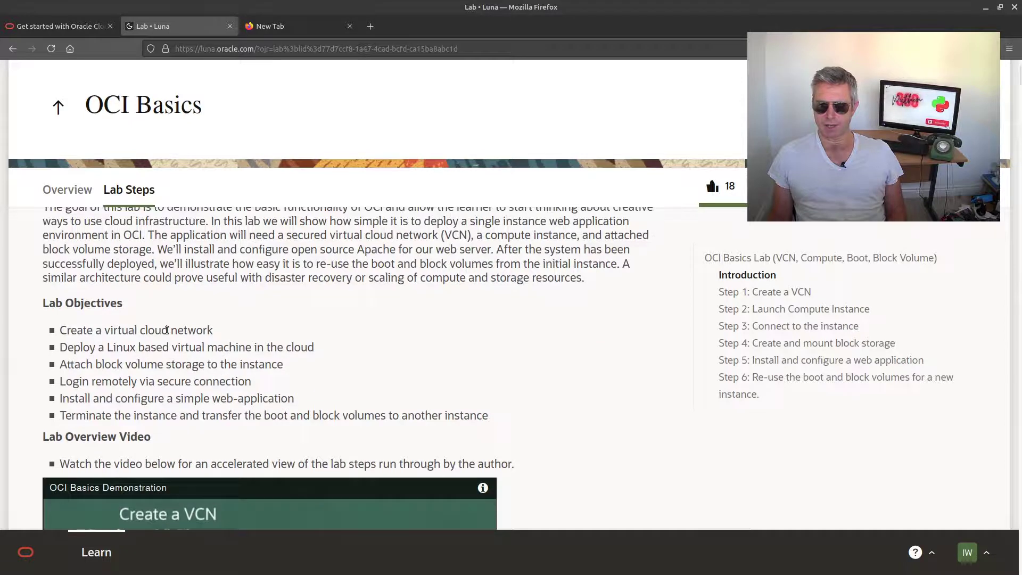
pyautogui.moveTo(211, 330); pyautogui.dragTo(313, 347)
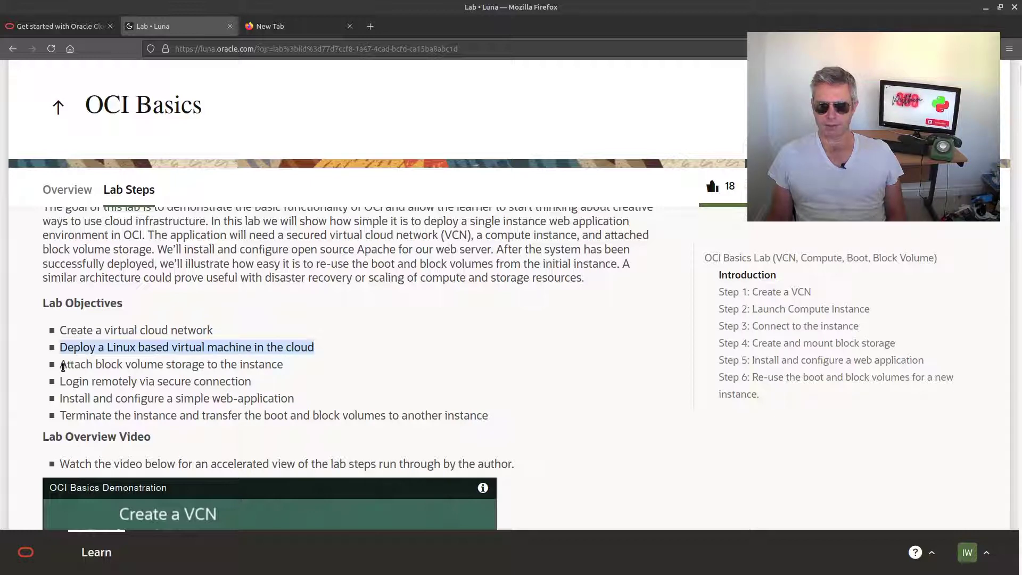
pyautogui.moveTo(60, 365); pyautogui.dragTo(287, 370)
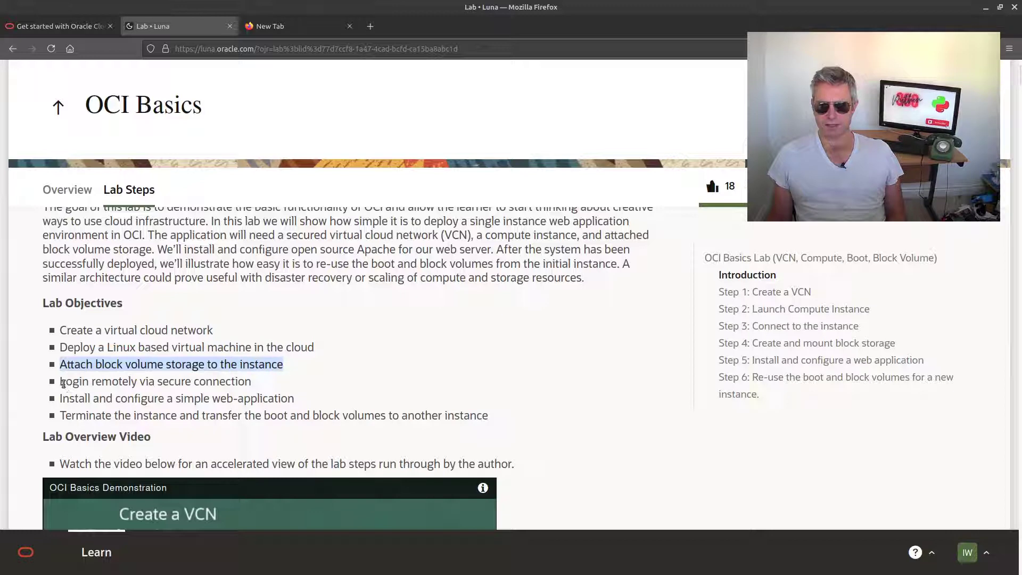
pyautogui.moveTo(64, 384); pyautogui.dragTo(251, 384)
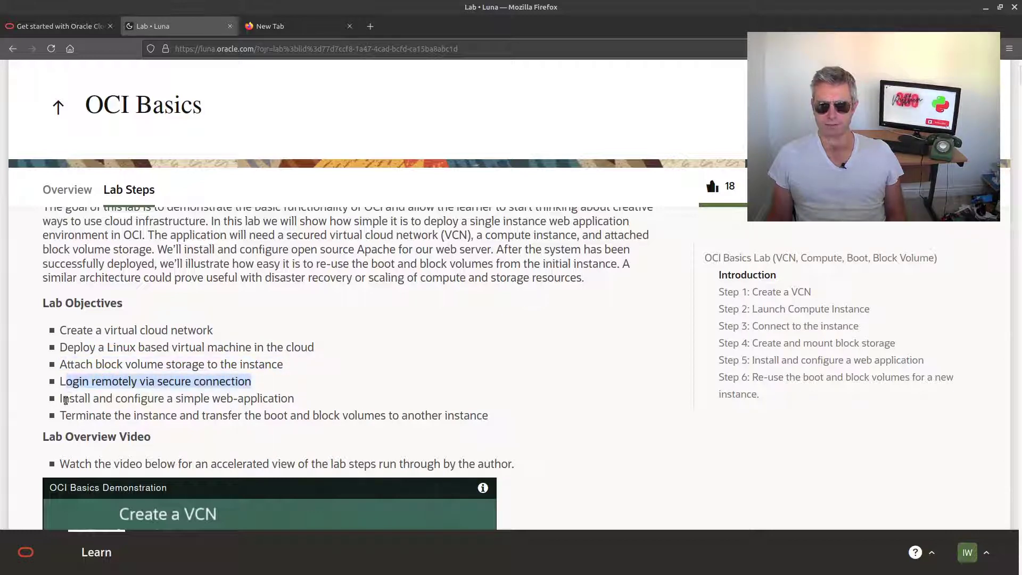
pyautogui.moveTo(62, 401); pyautogui.dragTo(298, 402)
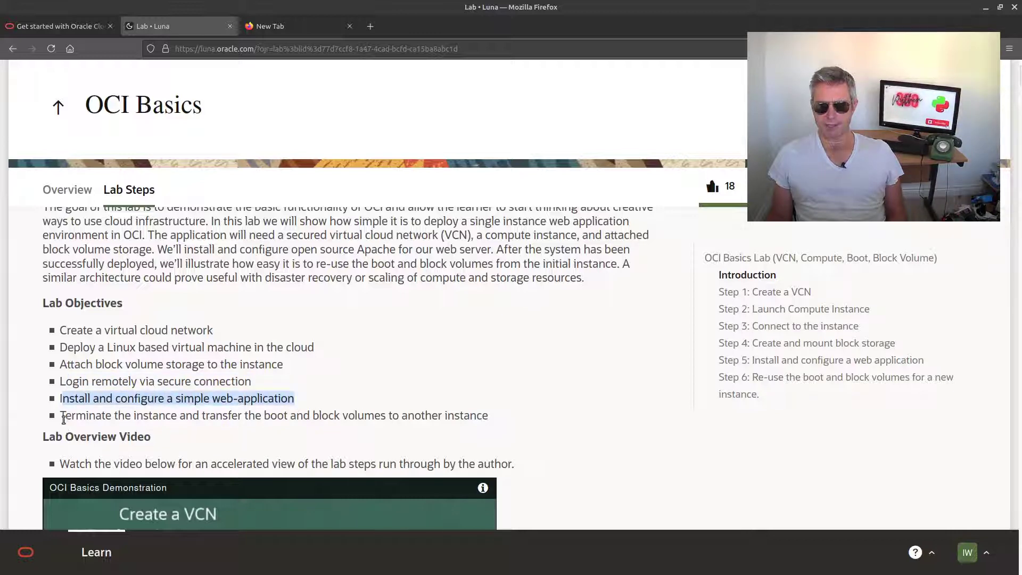
pyautogui.moveTo(63, 420); pyautogui.dragTo(488, 420)
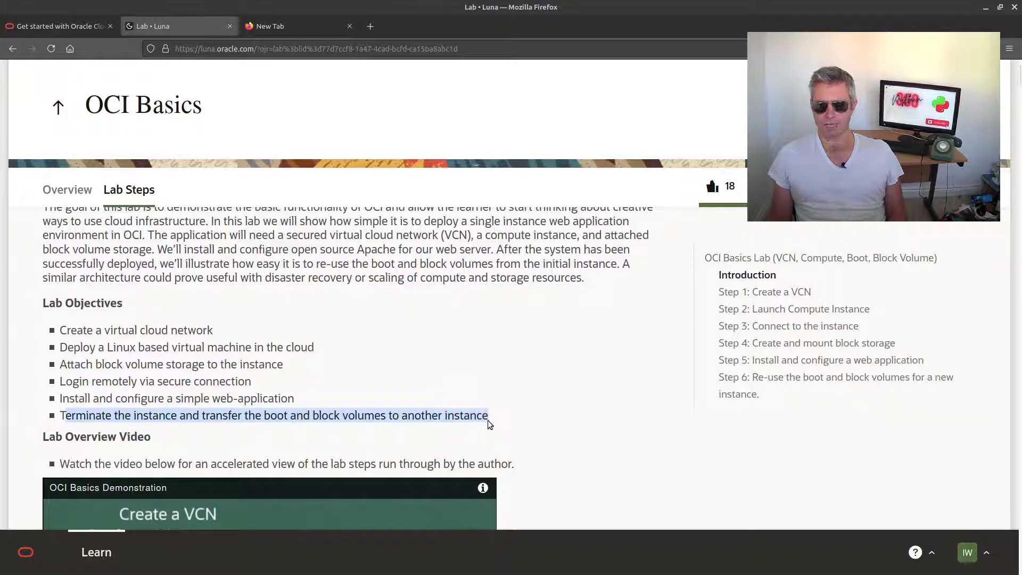
# Step: Skim the lab's demonstration video, audience, prerequisites and start of Step 1: Create a VCN, and return to the introduction
pyautogui.scroll(-3, 320, 416)
pyautogui.scroll(-2, 281, 415)
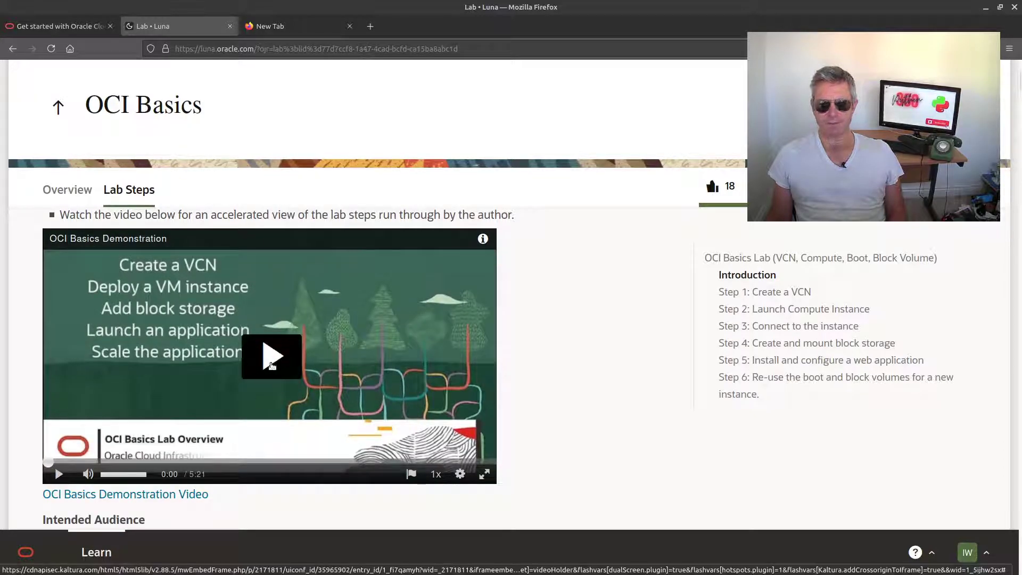
pyautogui.scroll(-5, 266, 365)
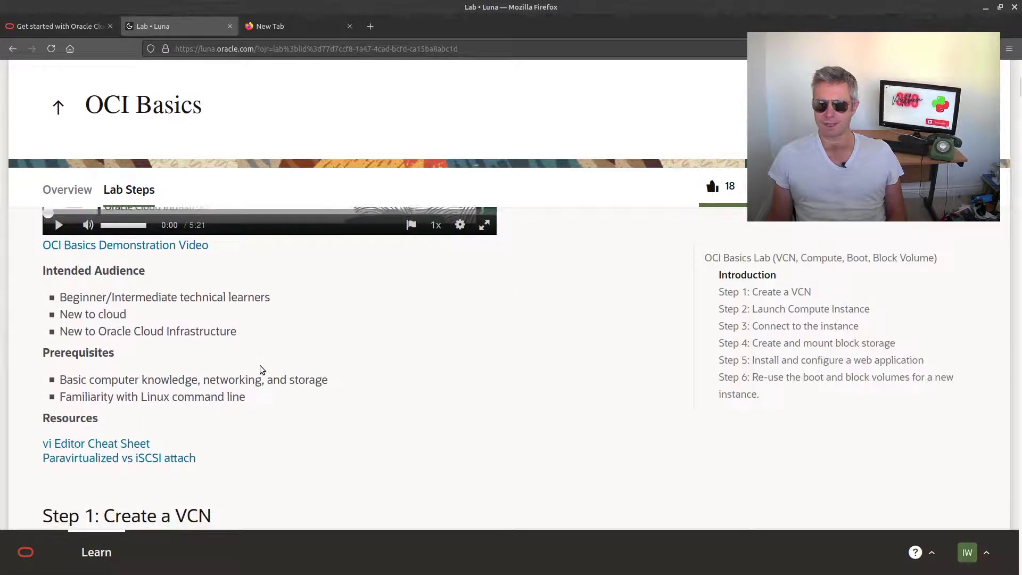
pyautogui.scroll(-3, 261, 369)
pyautogui.scroll(-3, 261, 369)
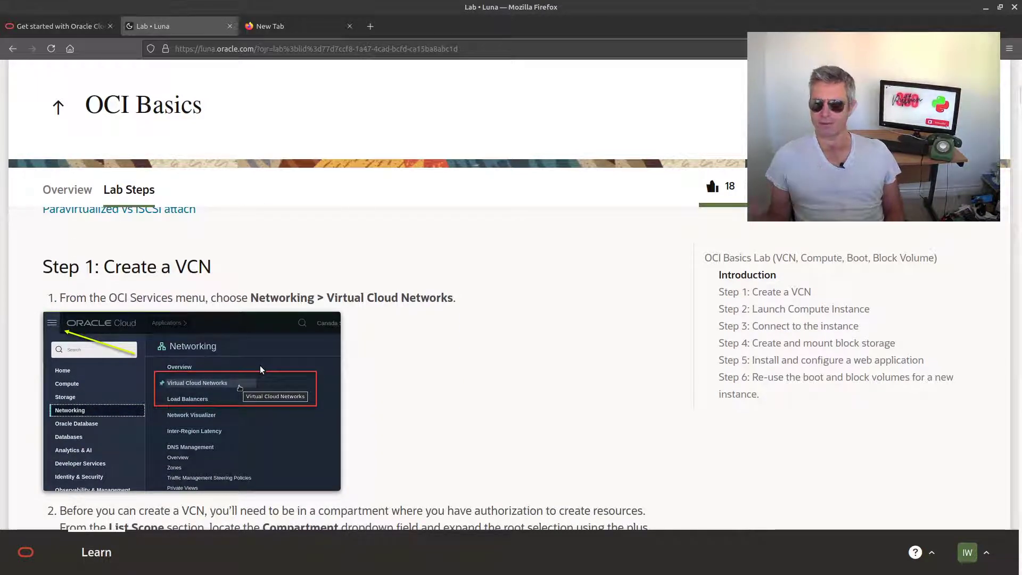
pyautogui.scroll(15, 260, 367)
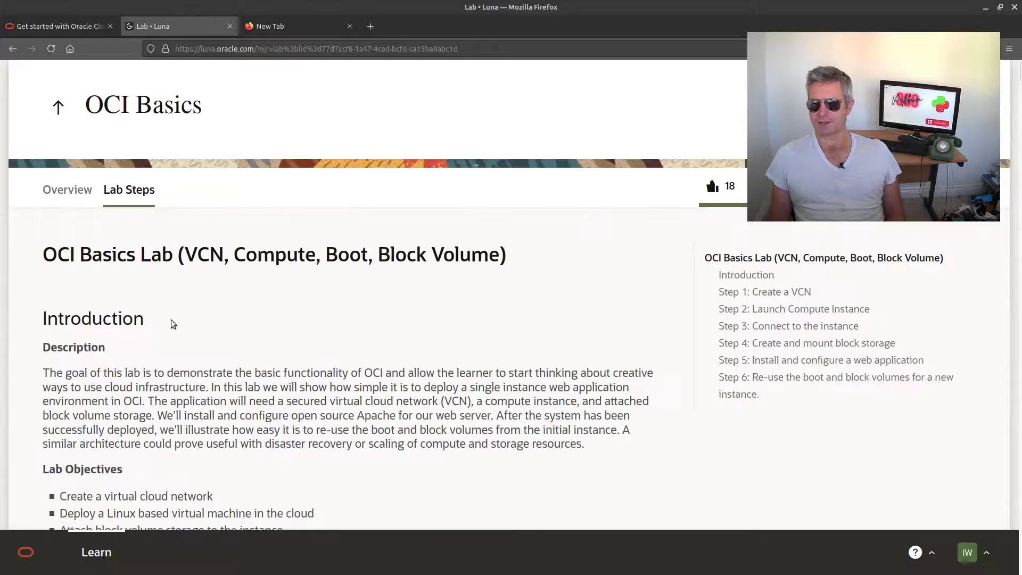
pyautogui.scroll(-1, 556, 242)
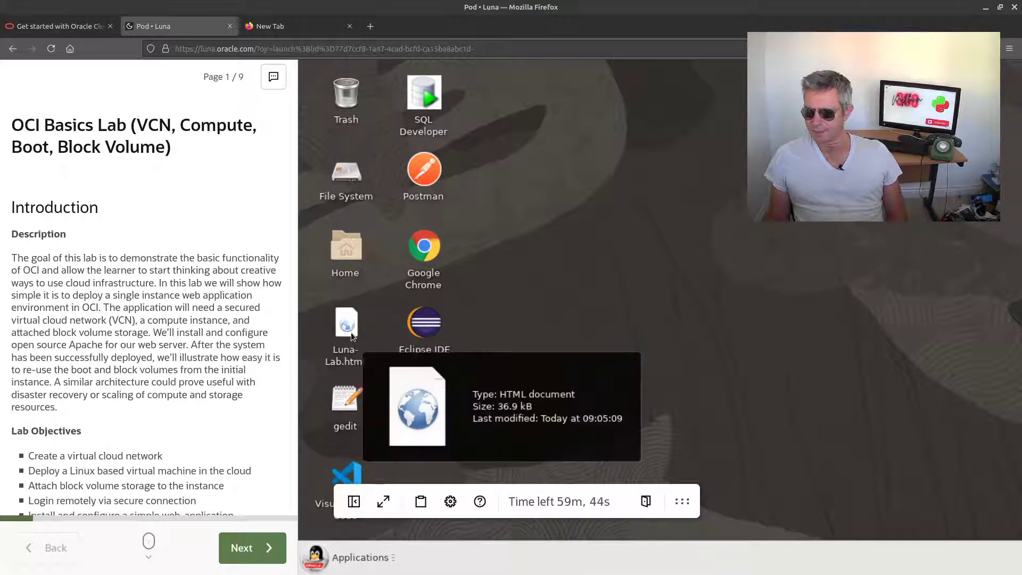
# Step: Open Luna-Lab.html from the lab desktop and move the floating session toolbar clear of the username credential
pyautogui.moveTo(448, 196)
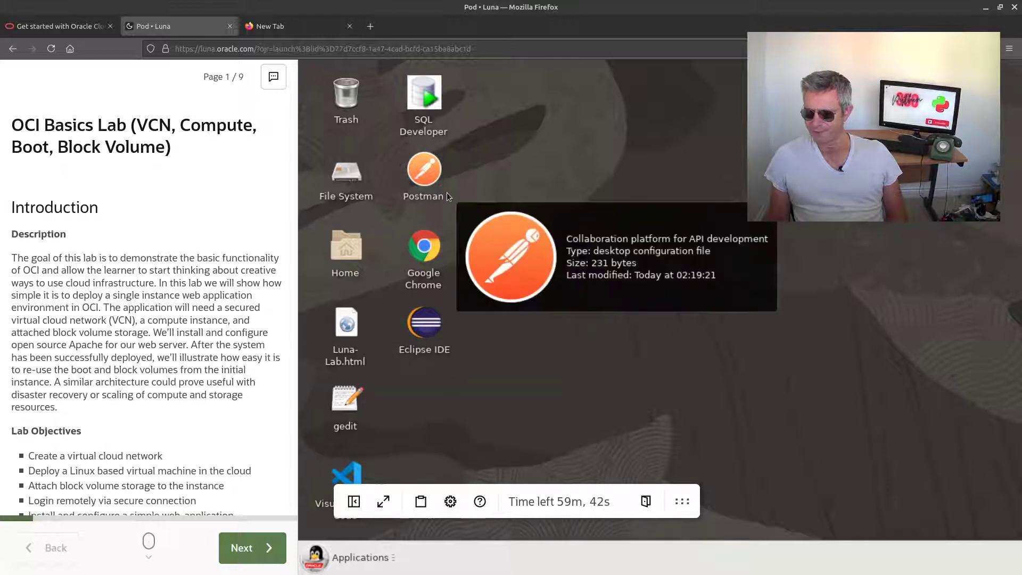
pyautogui.moveTo(345, 183)
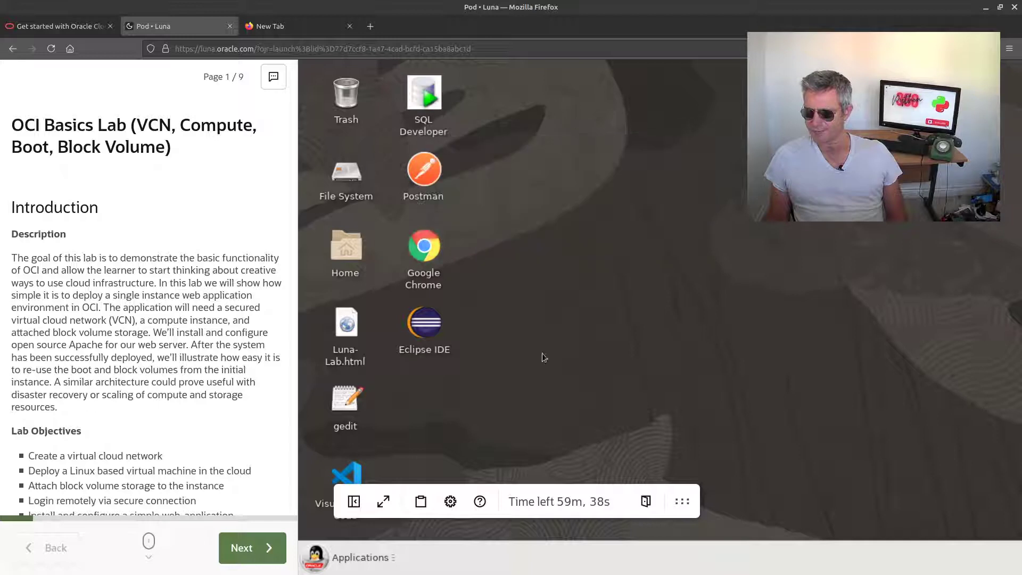
pyautogui.doubleClick(355, 337)
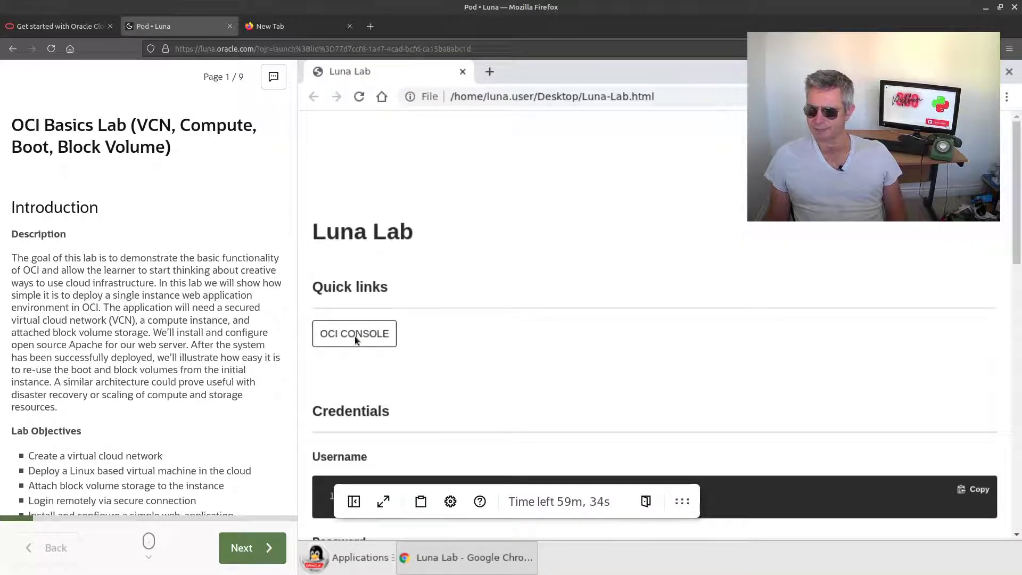
pyautogui.moveTo(683, 501); pyautogui.dragTo(759, 470)
pyautogui.moveTo(870, 524); pyautogui.dragTo(943, 541)
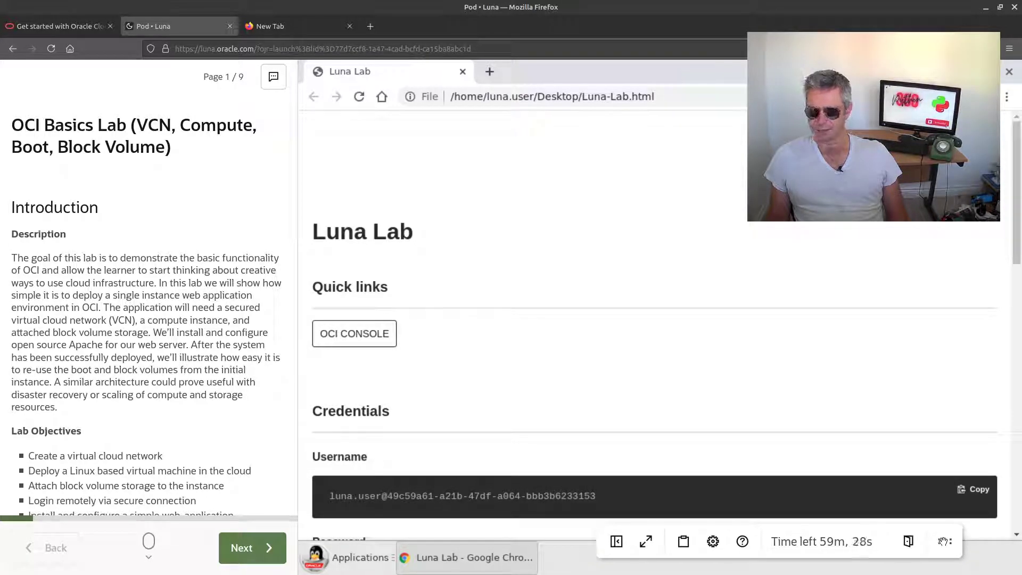
pyautogui.moveTo(943, 541); pyautogui.dragTo(933, 538)
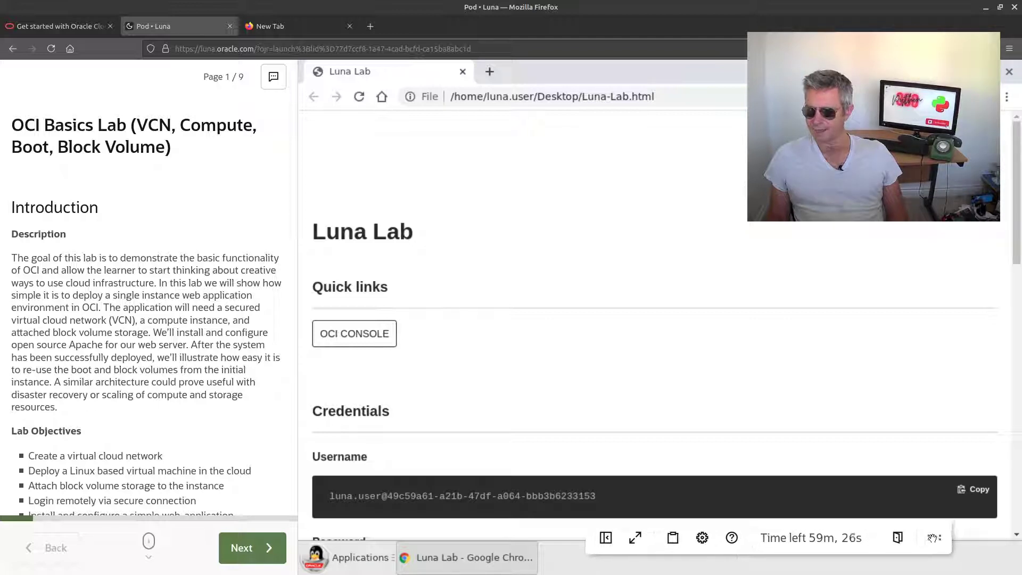
# Step: Open the OCI Console sign-in page, accepting all cookies, and fill in the username copied from the Luna Lab page
pyautogui.click(355, 341)
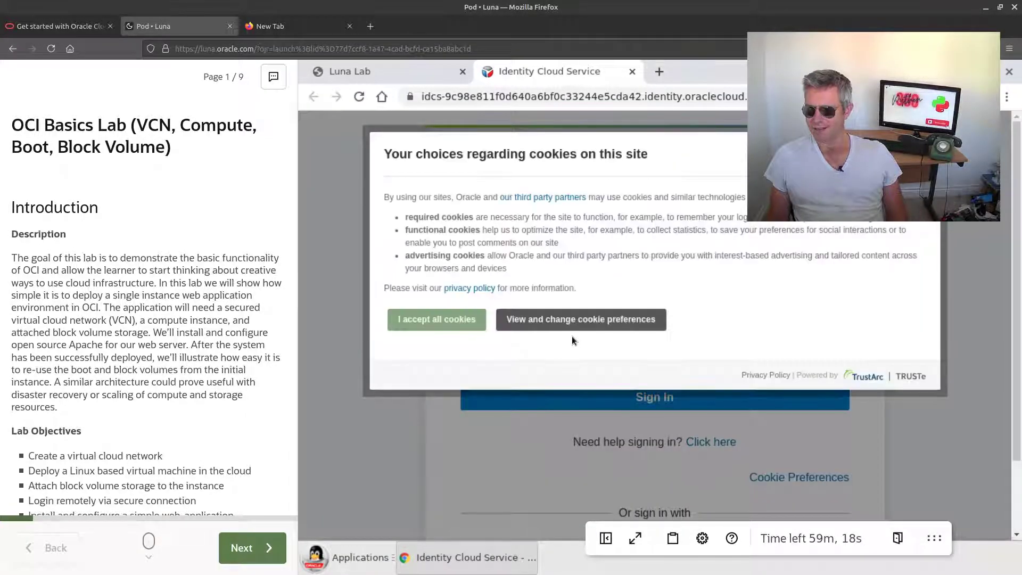
pyautogui.click(437, 321)
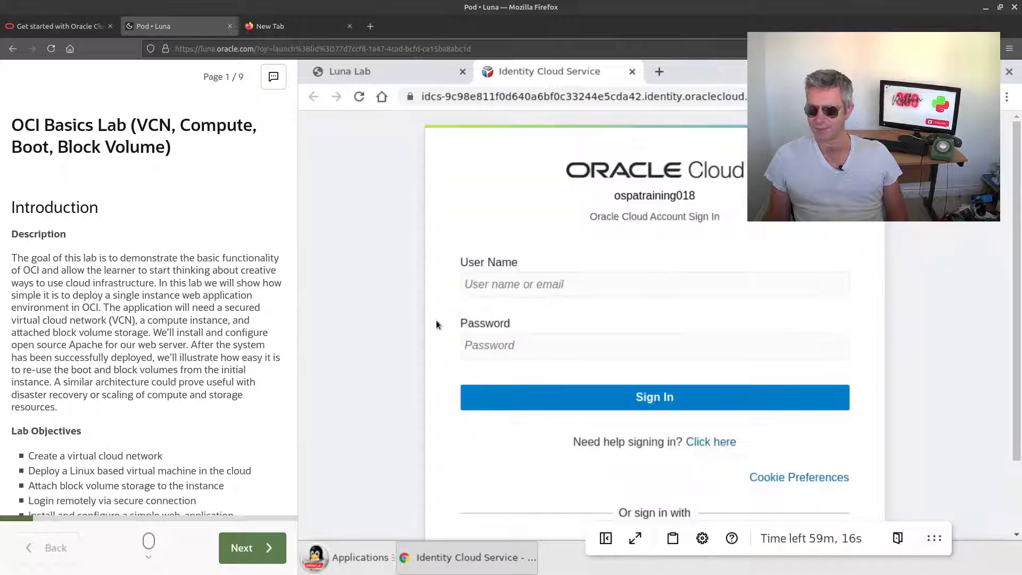
pyautogui.click(411, 71)
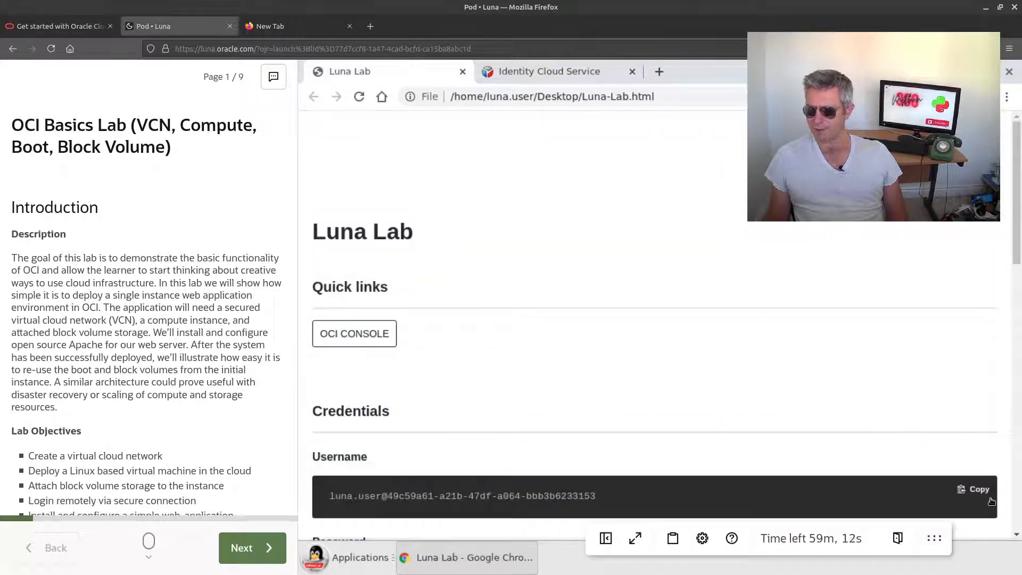
pyautogui.click(986, 495)
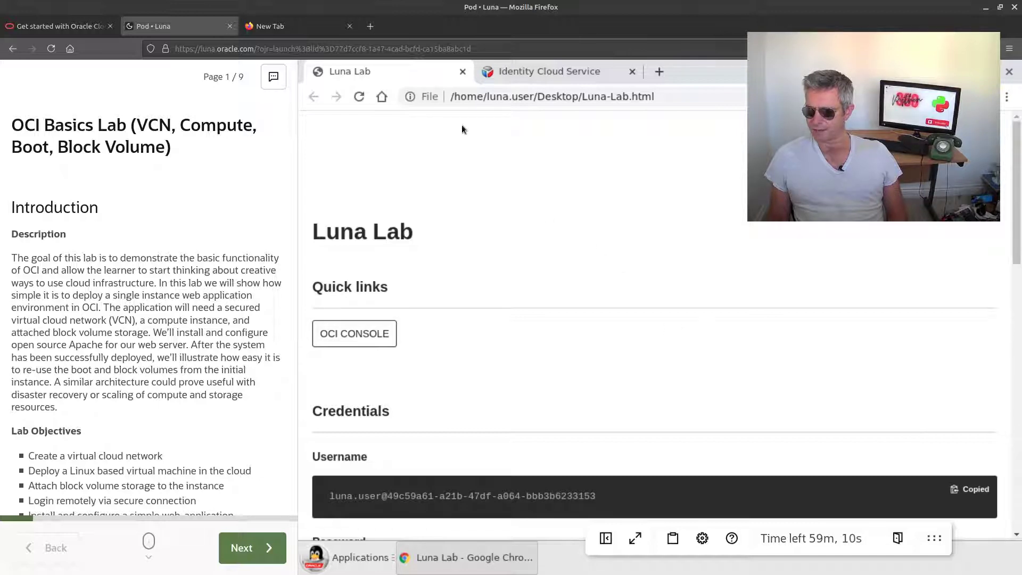
pyautogui.click(527, 73)
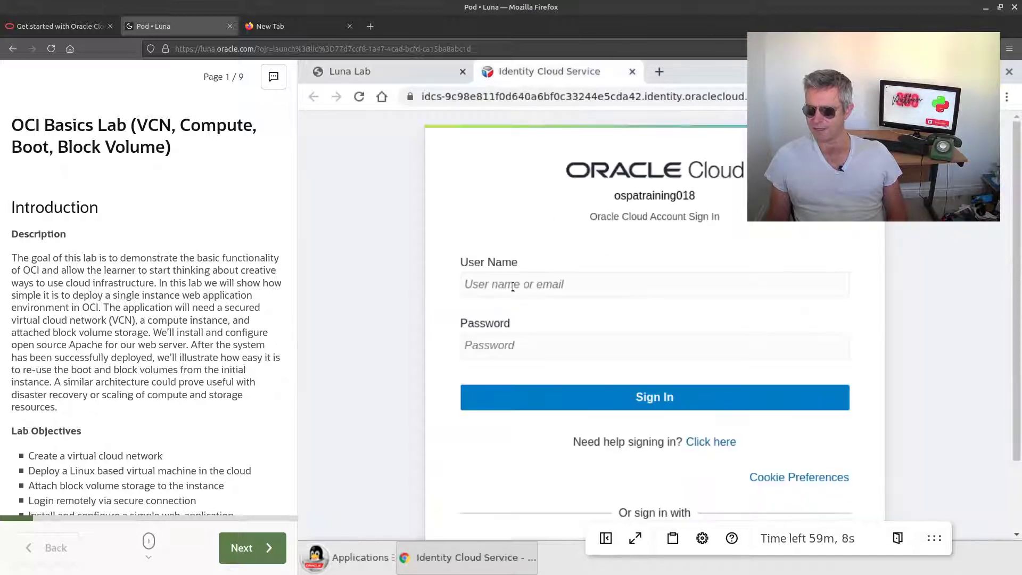
pyautogui.hotkey('ctrl', 'v')
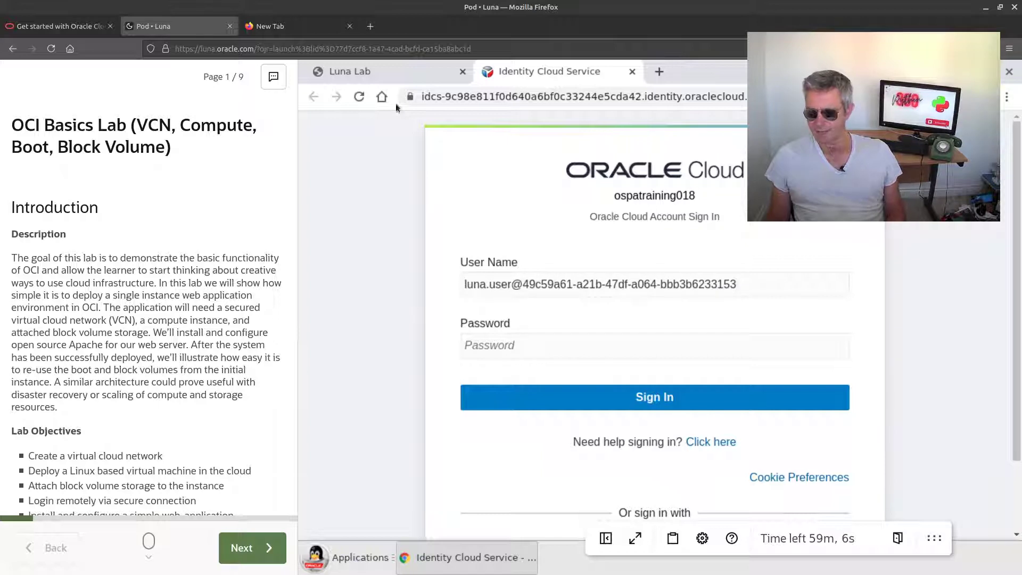
# Step: Sign in to Oracle Cloud with the account password copied from the Luna Lab page and save the login in the browser
pyautogui.click(351, 73)
pyautogui.scroll(-4, 728, 388)
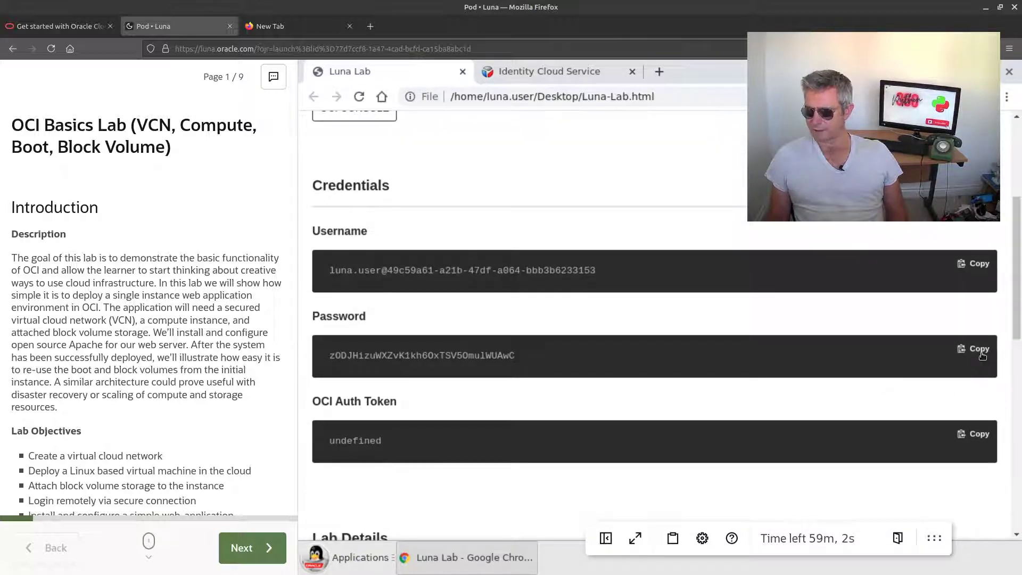
pyautogui.click(981, 351)
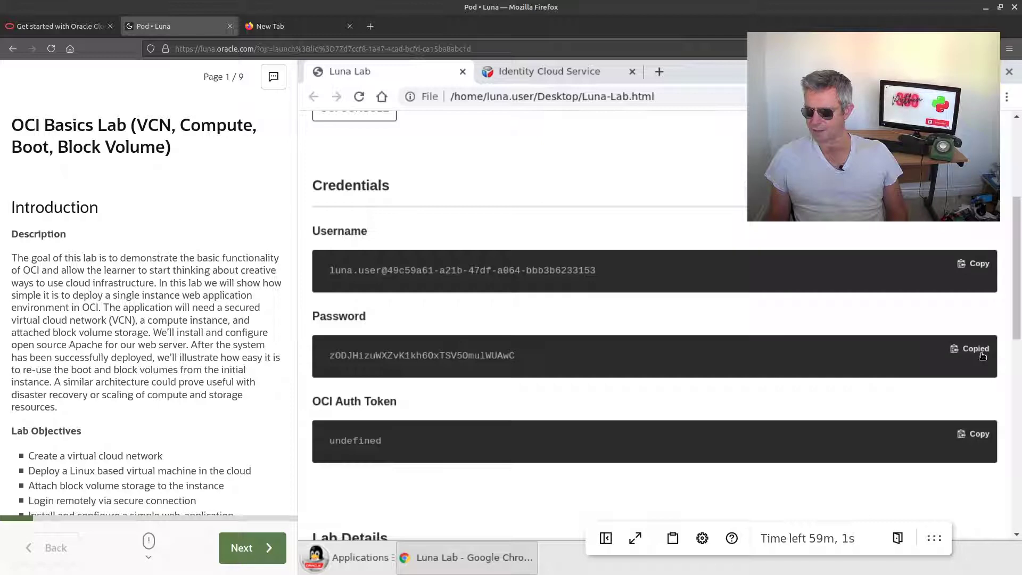
pyautogui.click(525, 73)
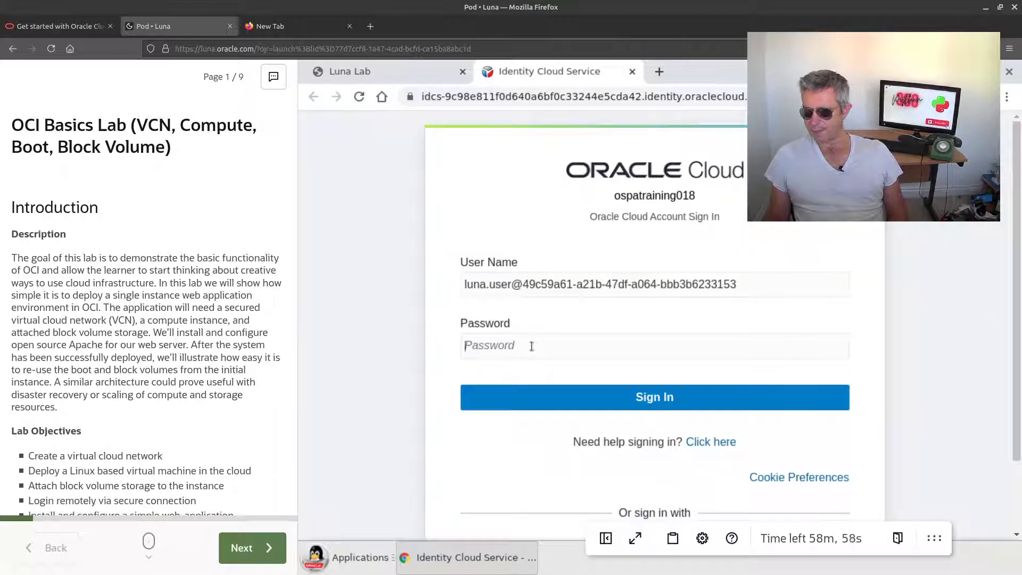
pyautogui.hotkey('ctrl', 'v')
pyautogui.click(607, 393)
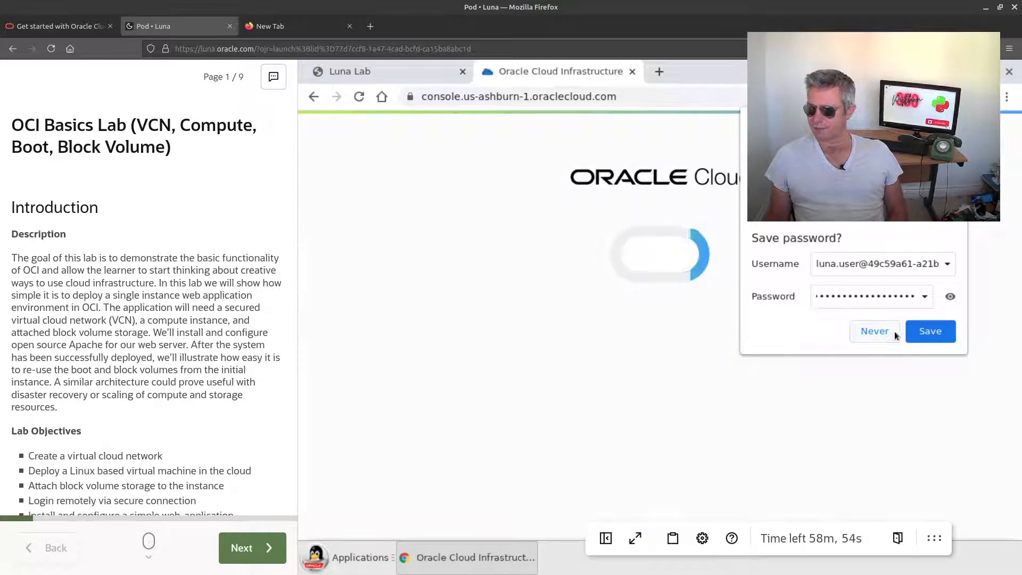
pyautogui.click(924, 333)
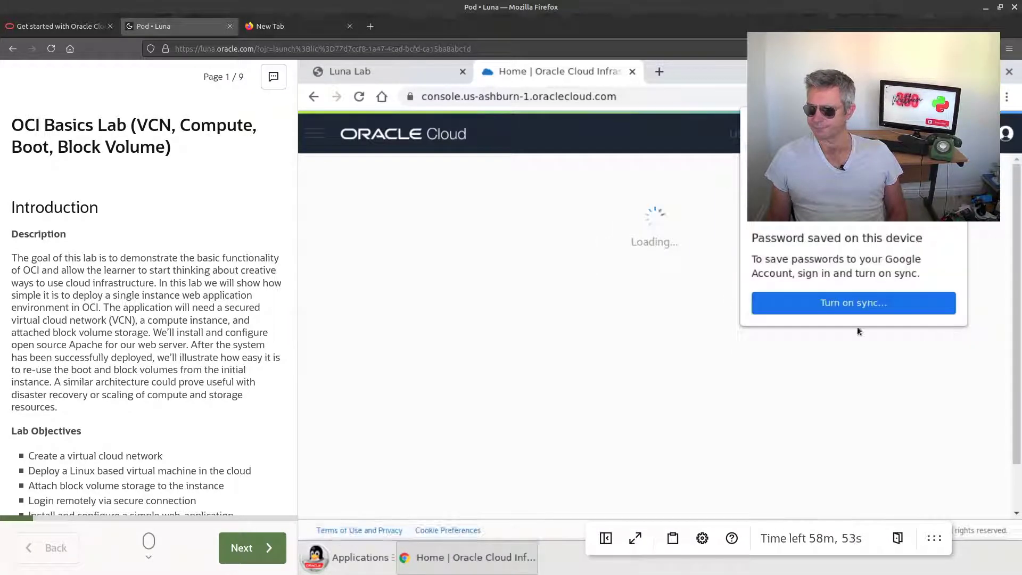
# Step: Review the lab details on the Luna Lab page, from the OCI region and tenancy through the compartment name and OCID
pyautogui.click(341, 73)
pyautogui.scroll(-5, 506, 335)
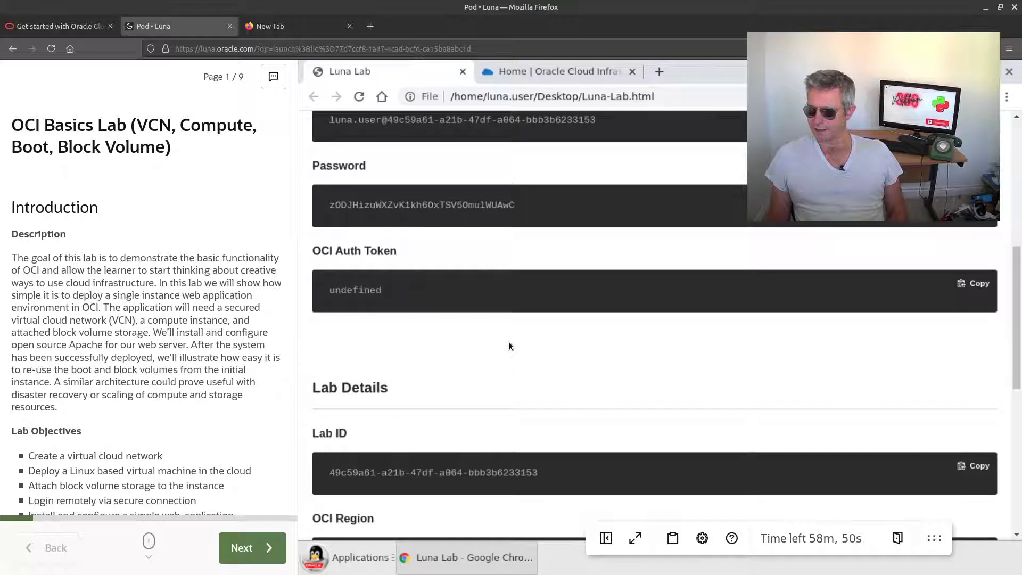
pyautogui.scroll(-3, 509, 344)
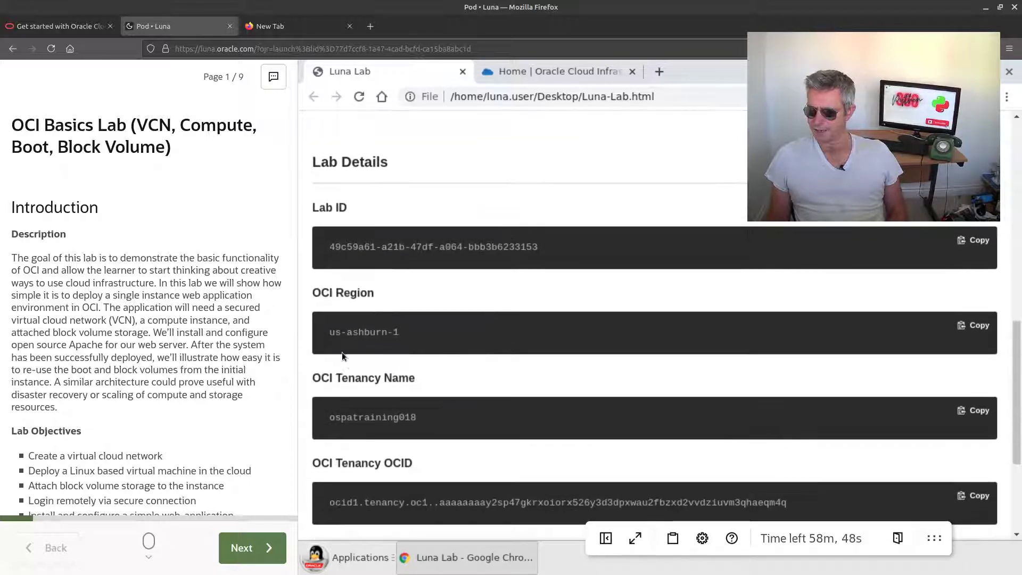
pyautogui.scroll(-1, 389, 347)
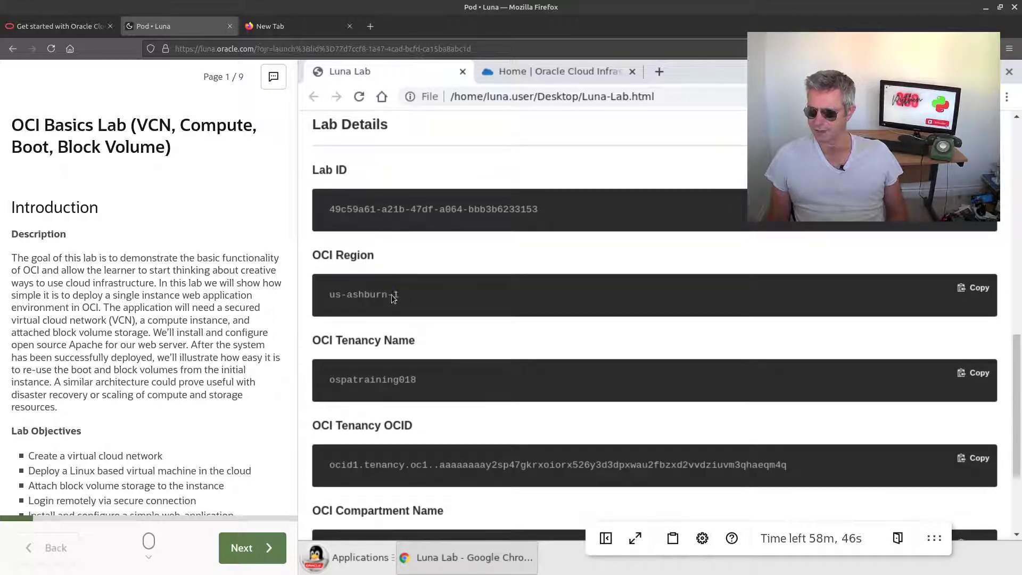
pyautogui.moveTo(392, 295); pyautogui.dragTo(314, 294)
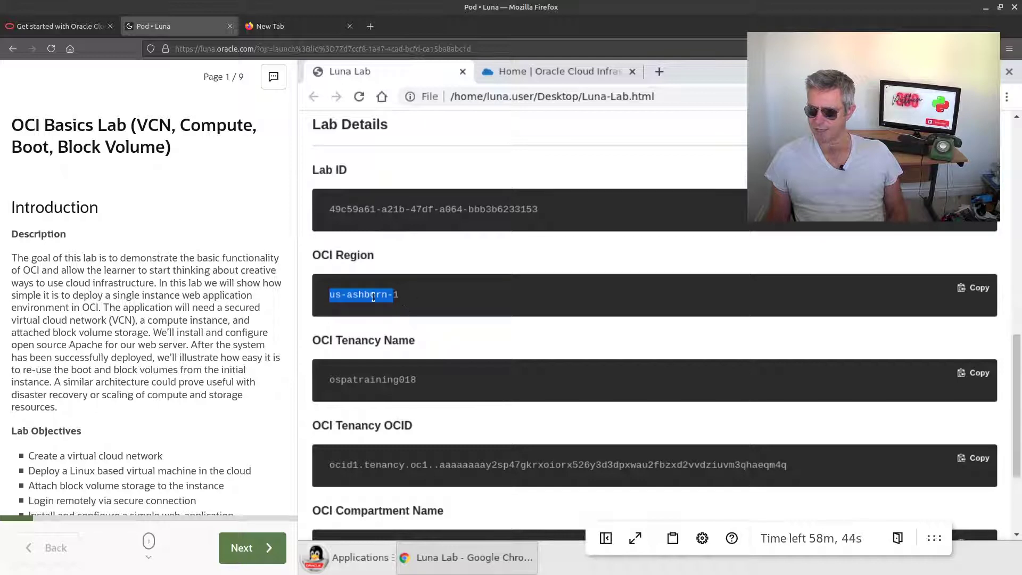
pyautogui.scroll(-3, 439, 374)
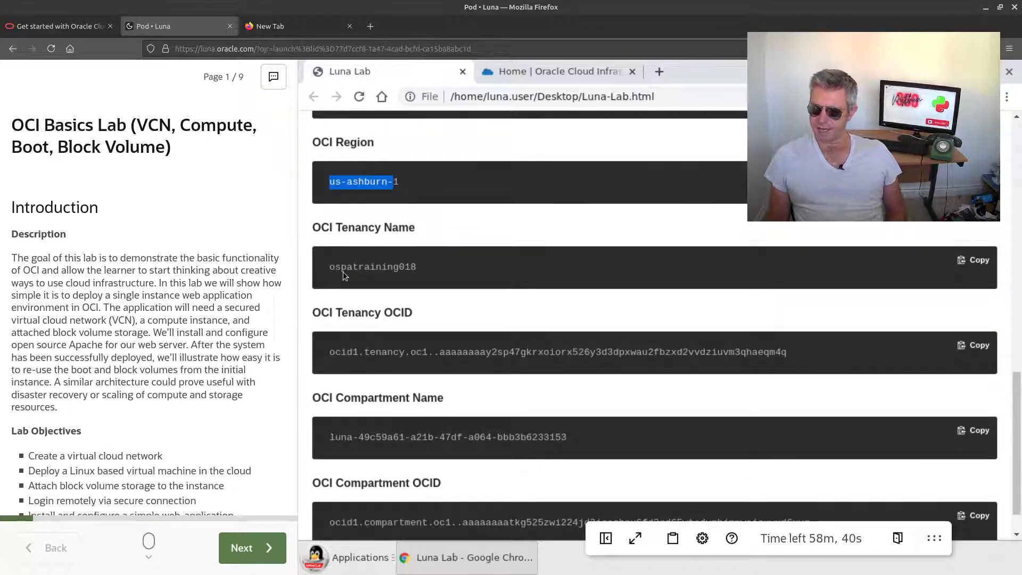
pyautogui.scroll(-1, 411, 335)
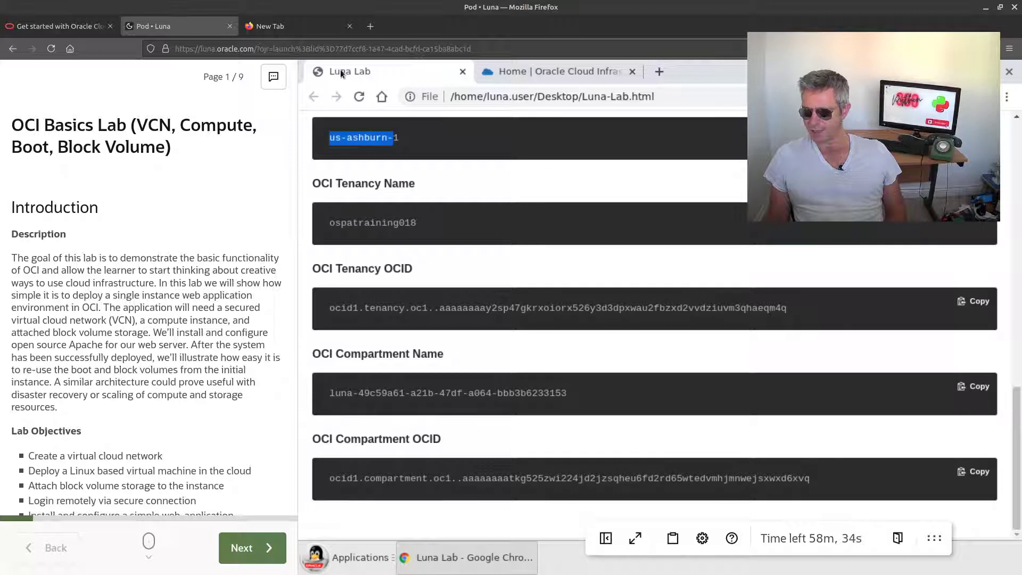
# Step: Switch to the OCI Console home page, look over its quickstarts, and dismiss the OCI SDK survey banner
pyautogui.click(519, 74)
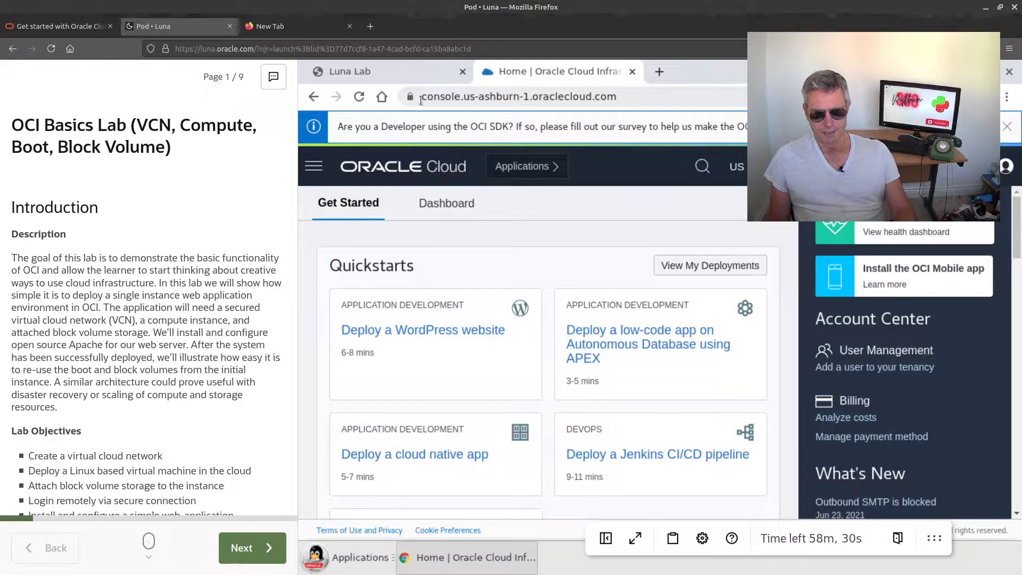
pyautogui.hotkey('ctrl', 'f')
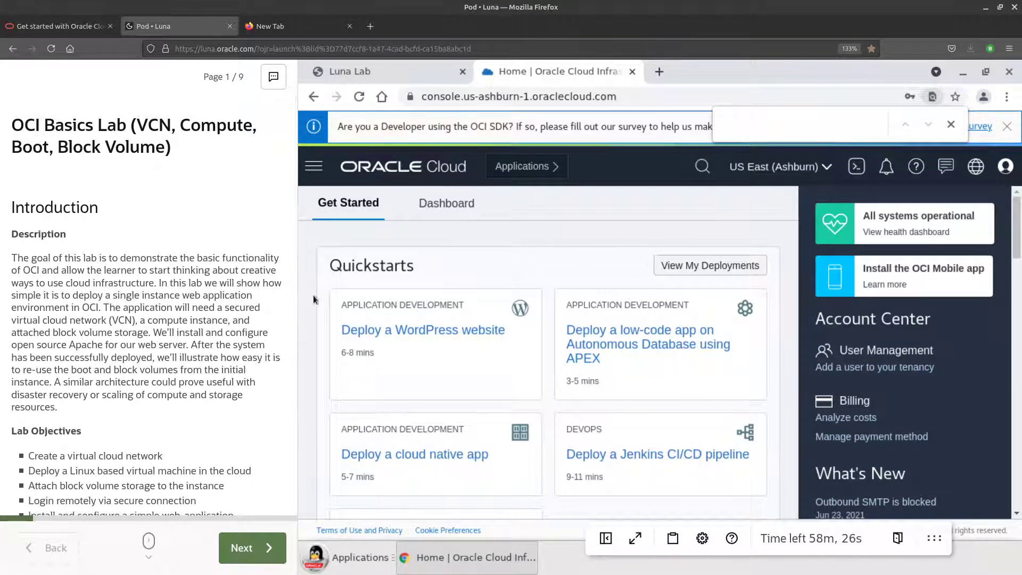
pyautogui.scroll(-3, 402, 284)
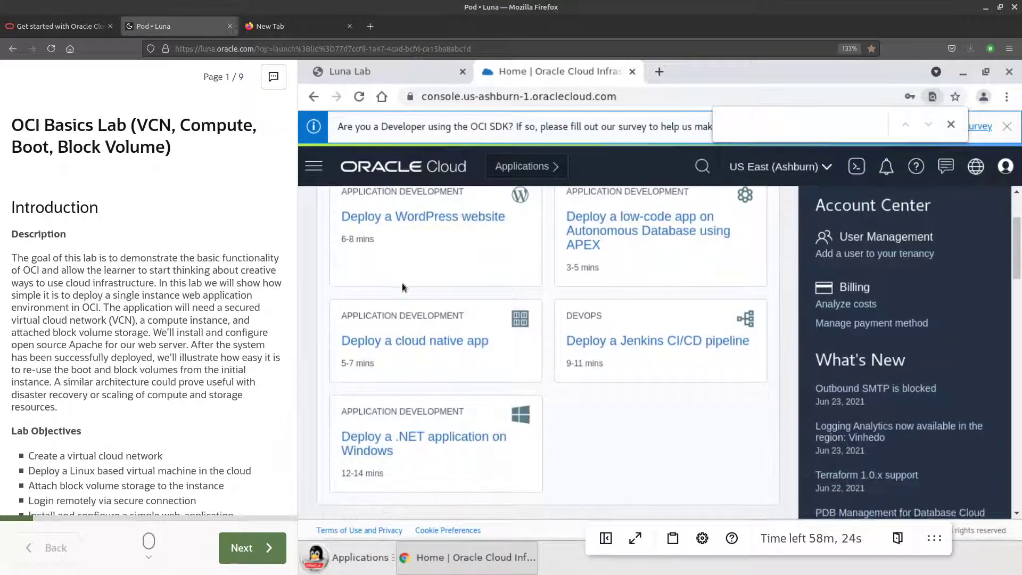
pyautogui.scroll(-2, 402, 285)
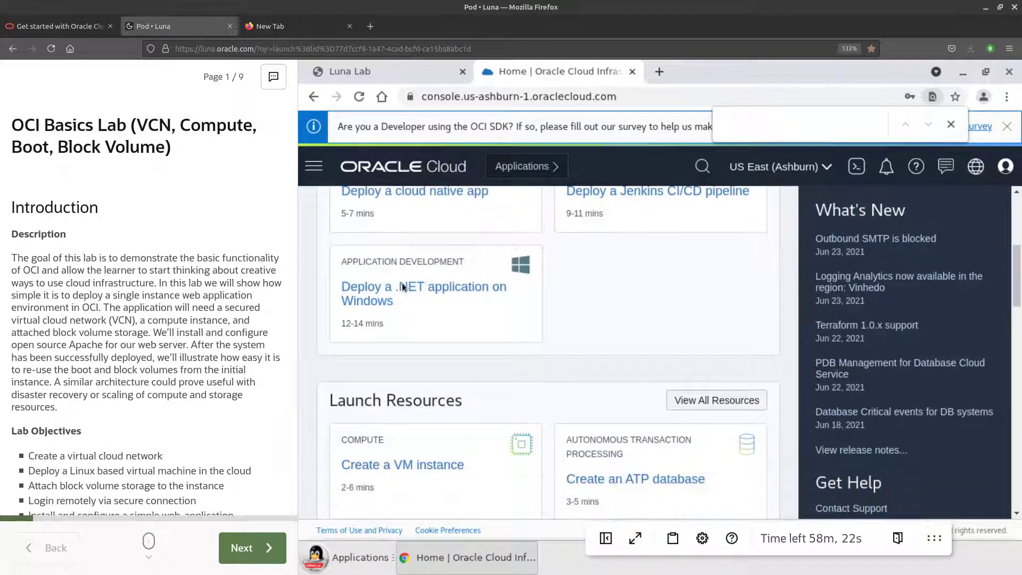
pyautogui.scroll(5, 402, 286)
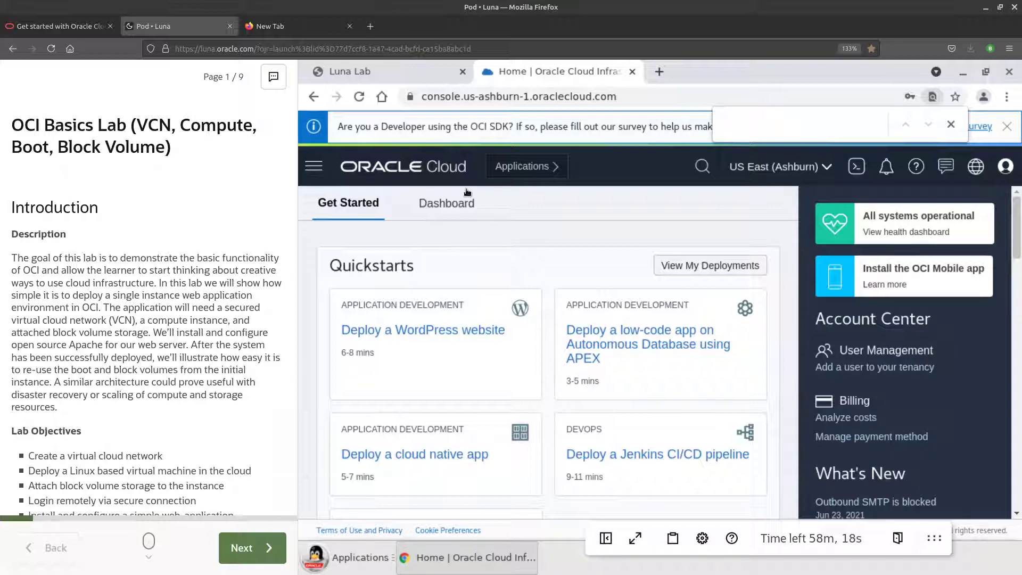
pyautogui.click(950, 126)
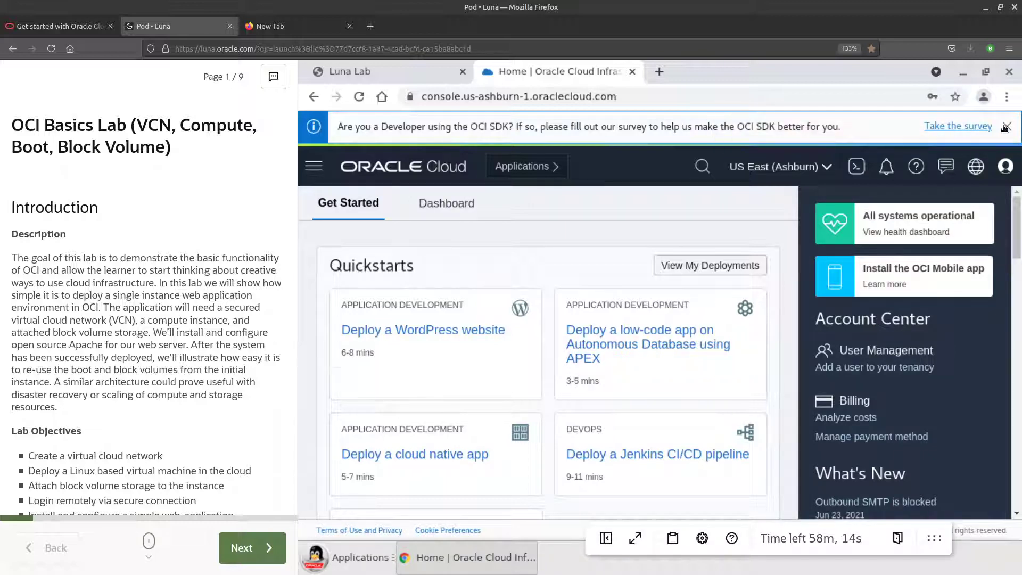
pyautogui.click(1005, 127)
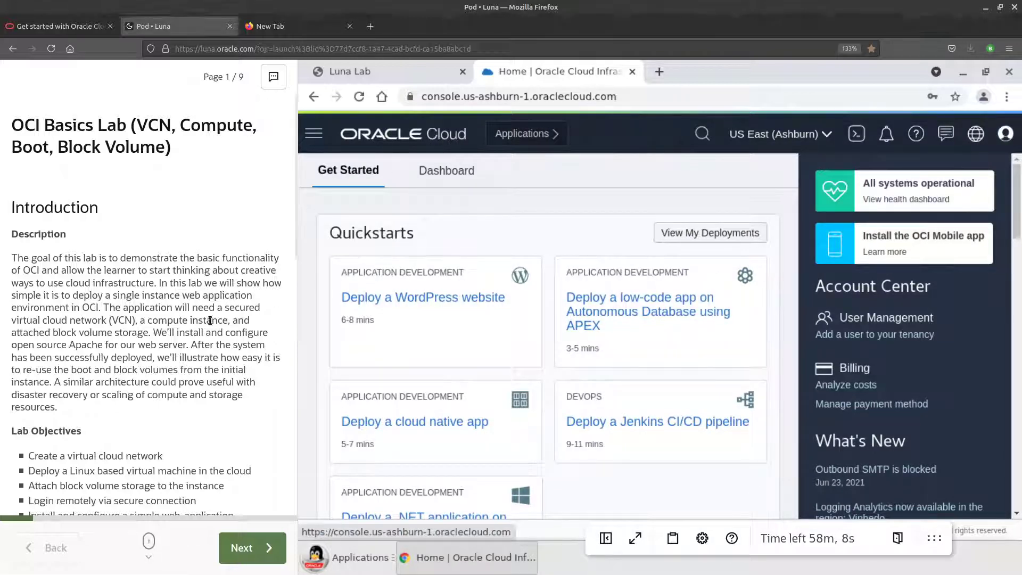
# Step: Read the lab guide's introduction and sign-in instructions, advancing the guide to Step 1: Create a VCN
pyautogui.scroll(-6, 114, 351)
pyautogui.scroll(-3, 118, 345)
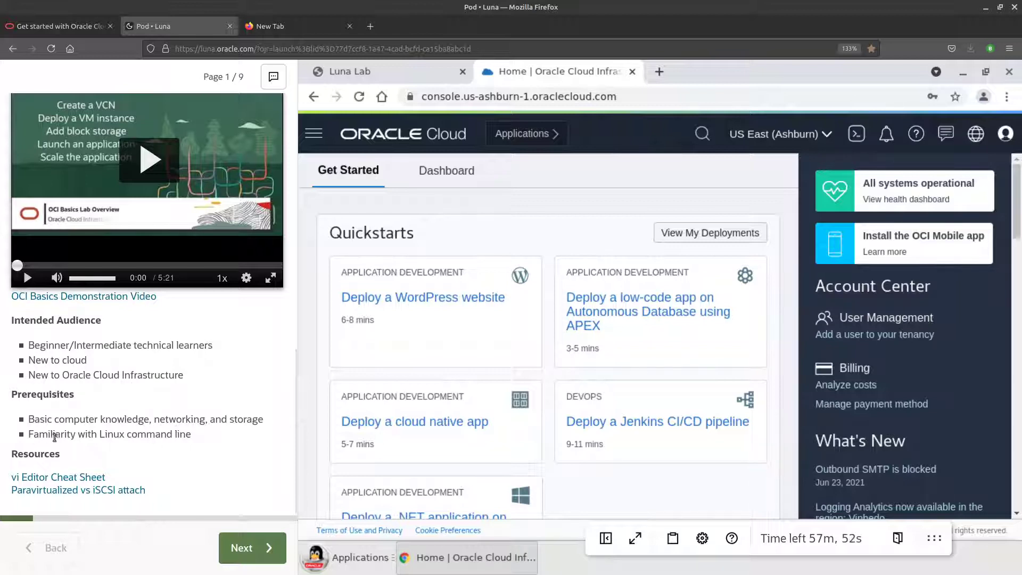
pyautogui.click(259, 551)
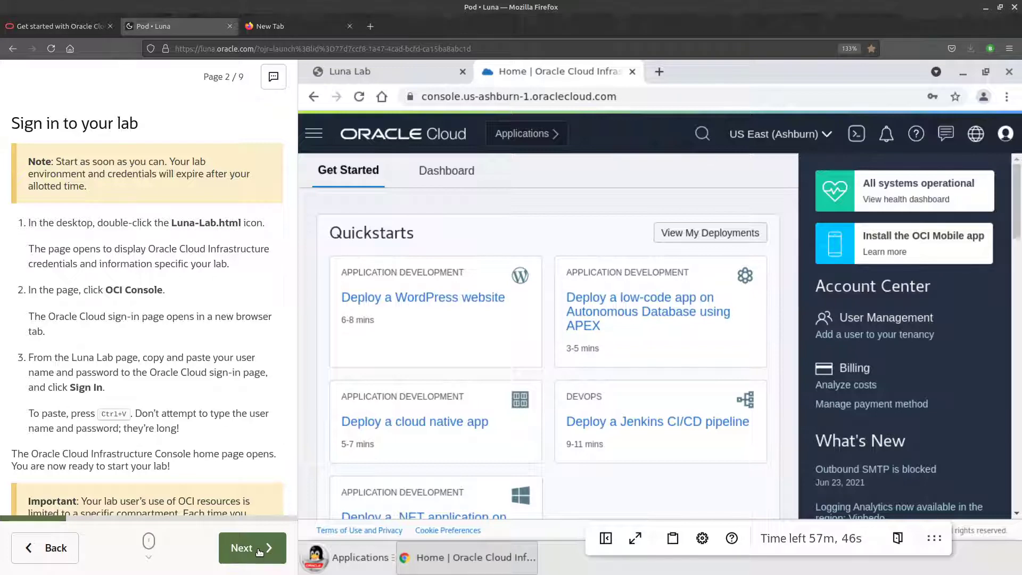
pyautogui.scroll(-3, 98, 391)
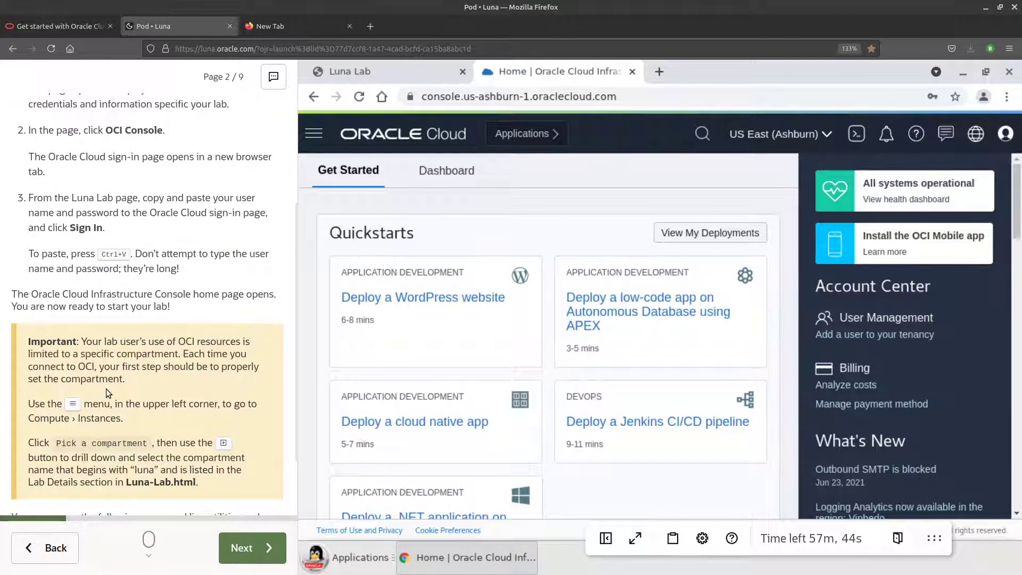
pyautogui.scroll(-2, 107, 389)
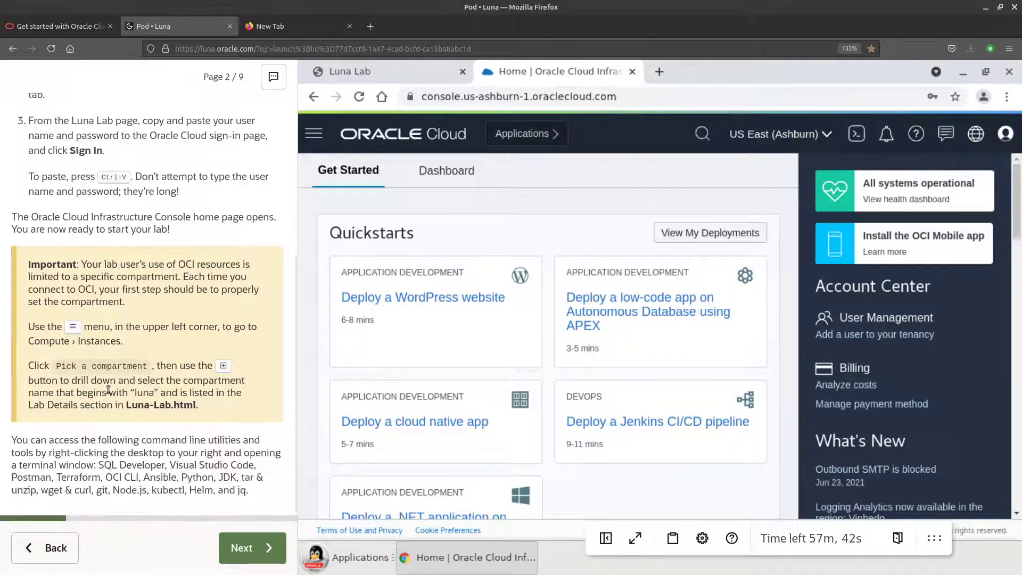
pyautogui.scroll(2, 108, 389)
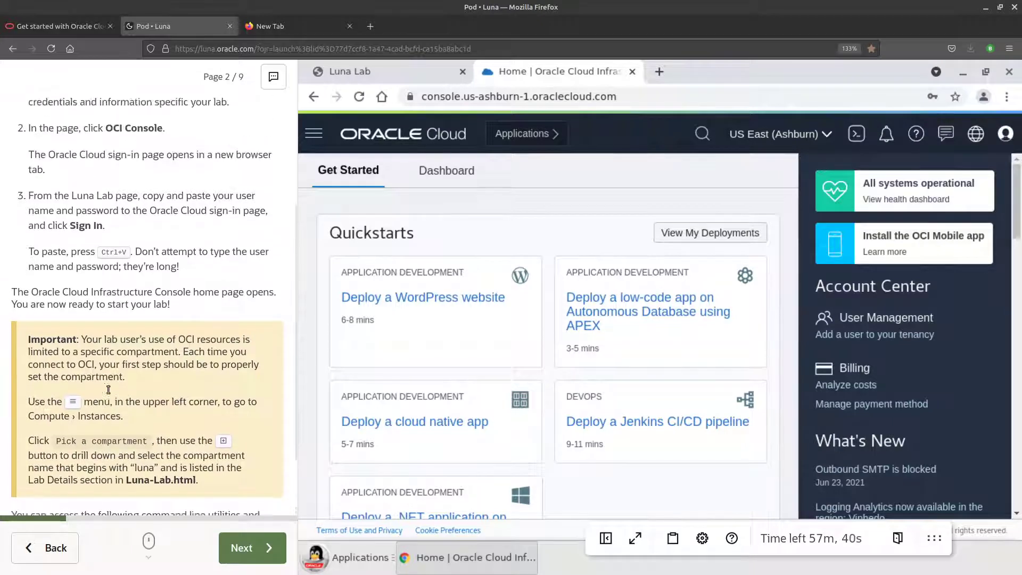
pyautogui.scroll(3, 107, 393)
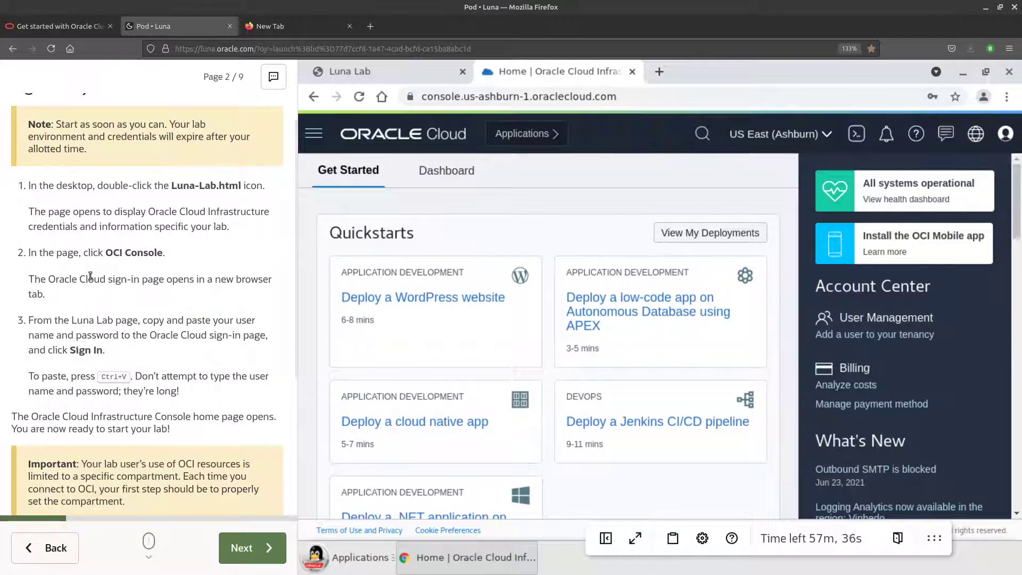
pyautogui.scroll(-5, 136, 391)
pyautogui.click(249, 553)
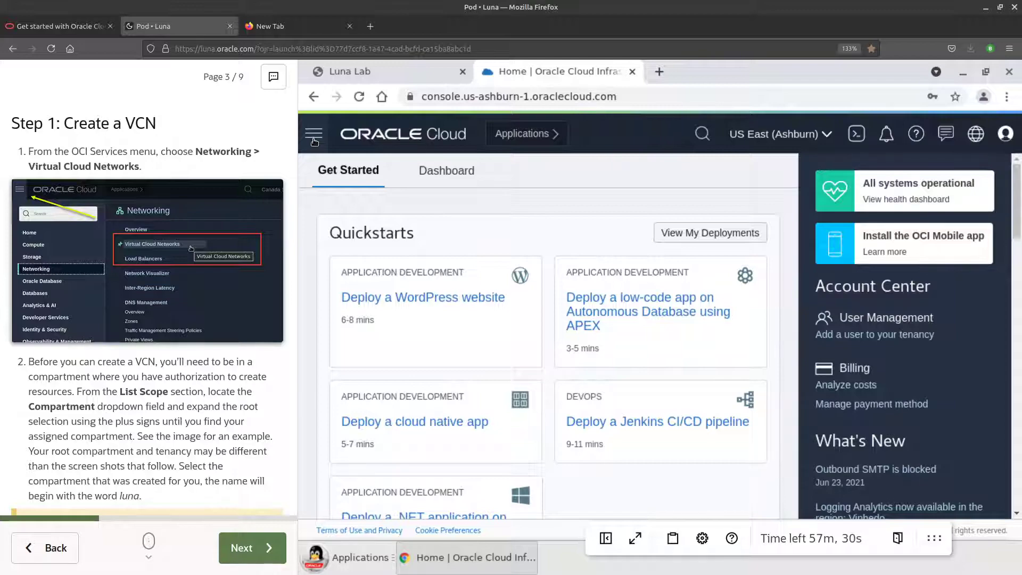
# Step: Open the Virtual Cloud Networks page under the console's Networking services, checking the guide's VCN instructions along the way
pyautogui.hotkey('ctrl', 'f')
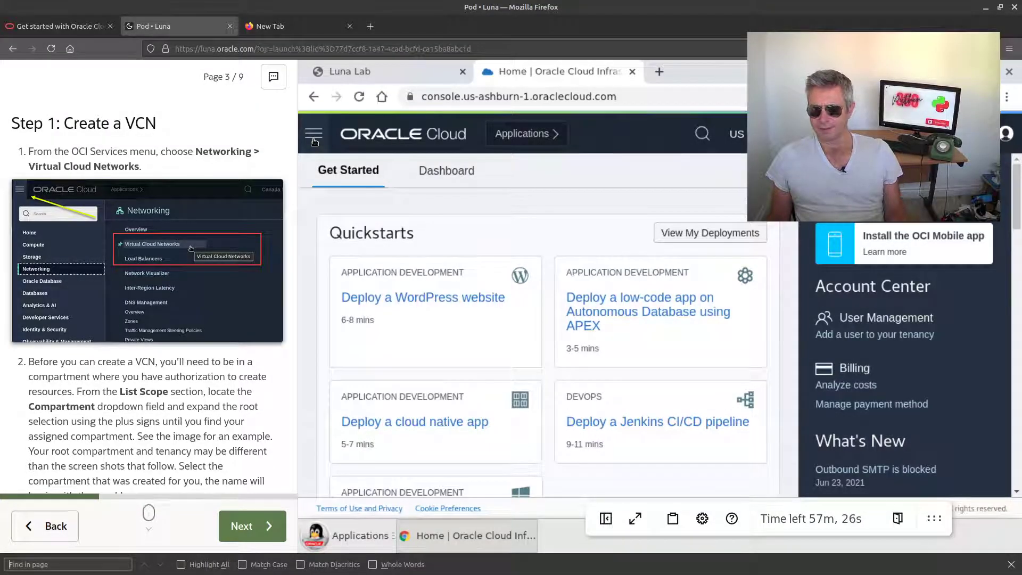
pyautogui.click(314, 135)
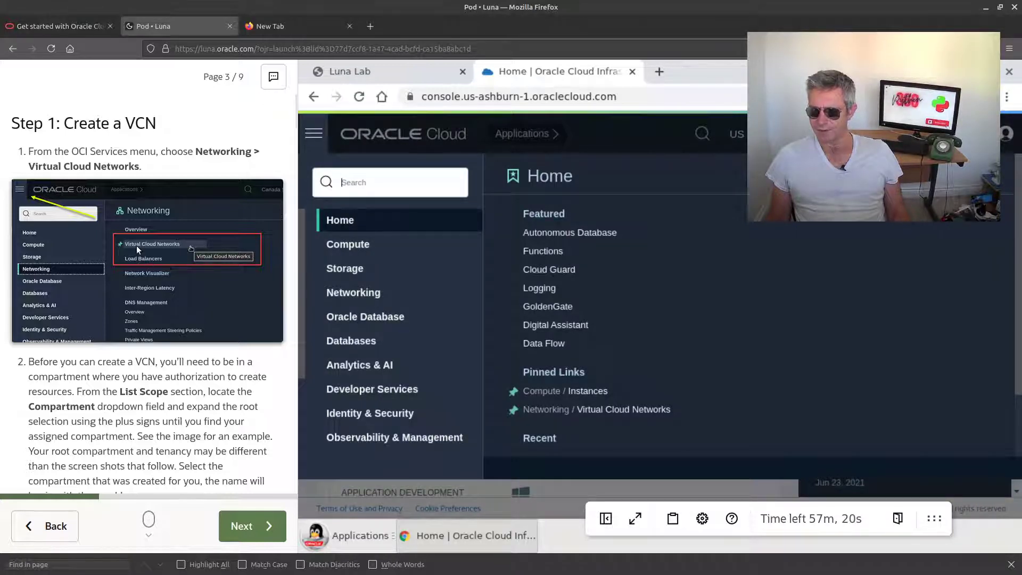
pyautogui.click(350, 298)
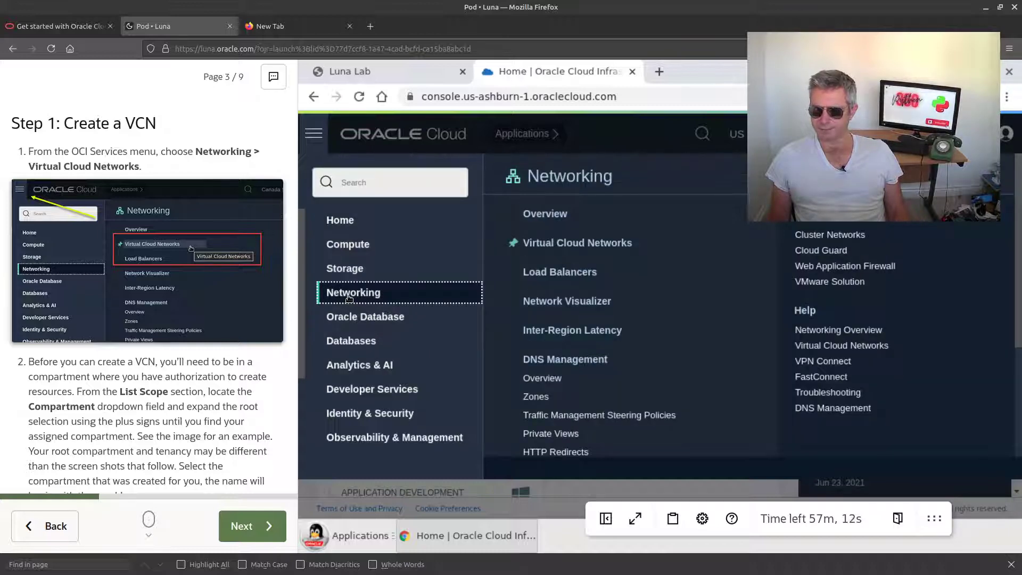
pyautogui.scroll(-10, 190, 340)
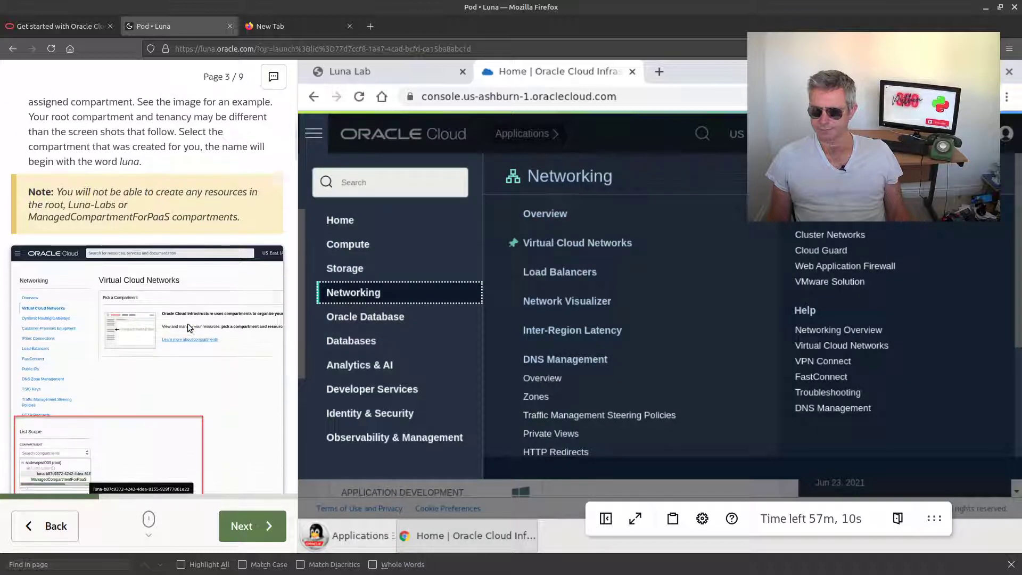
pyautogui.scroll(-2, 191, 316)
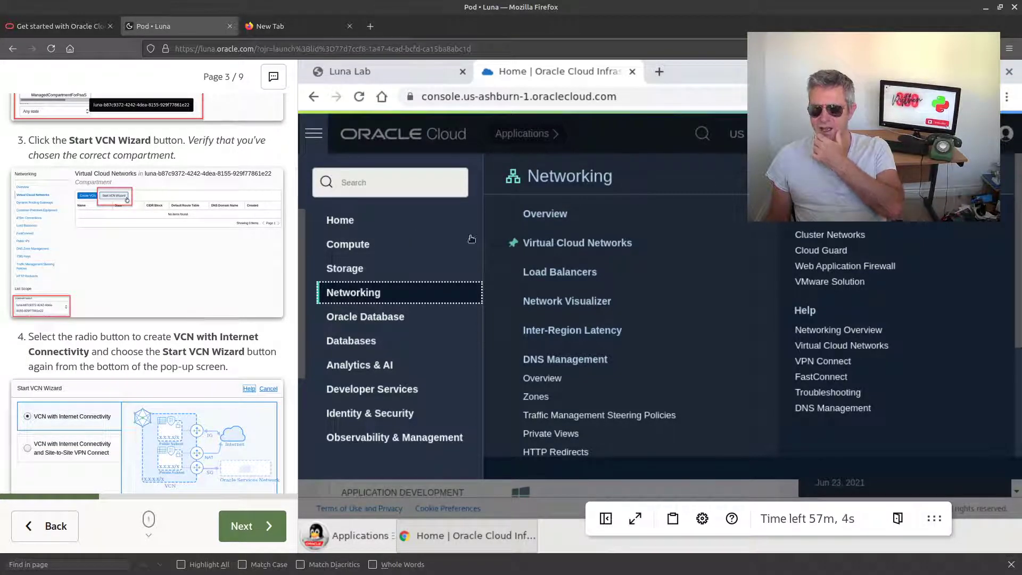
pyautogui.click(561, 245)
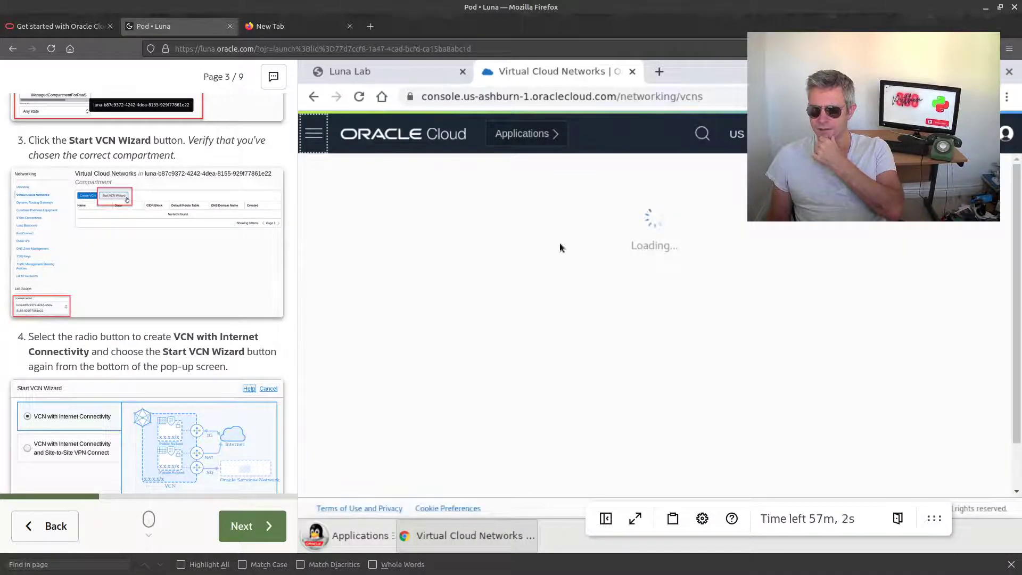
# Step: Set the Virtual Cloud Networks list scope to the assigned luna compartment under Luna-Labs in the ospatraining018 root
pyautogui.scroll(-4, 111, 296)
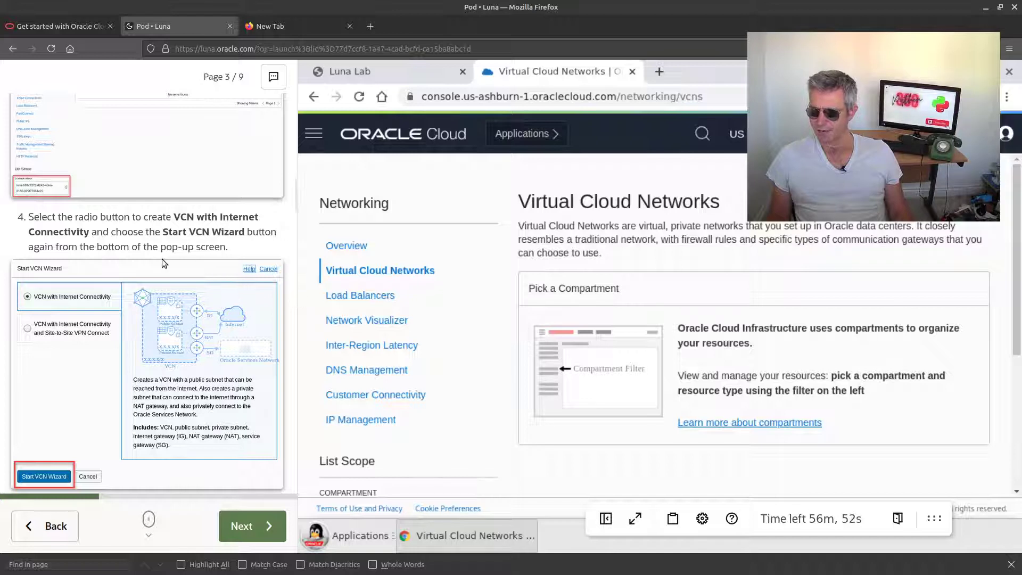
pyautogui.scroll(-2, 148, 257)
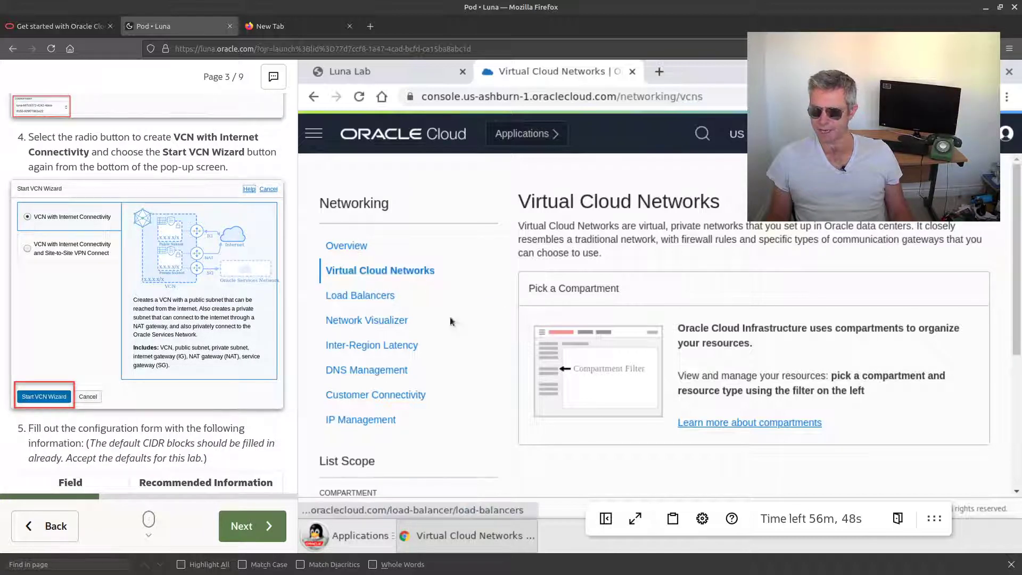
pyautogui.scroll(-3, 261, 301)
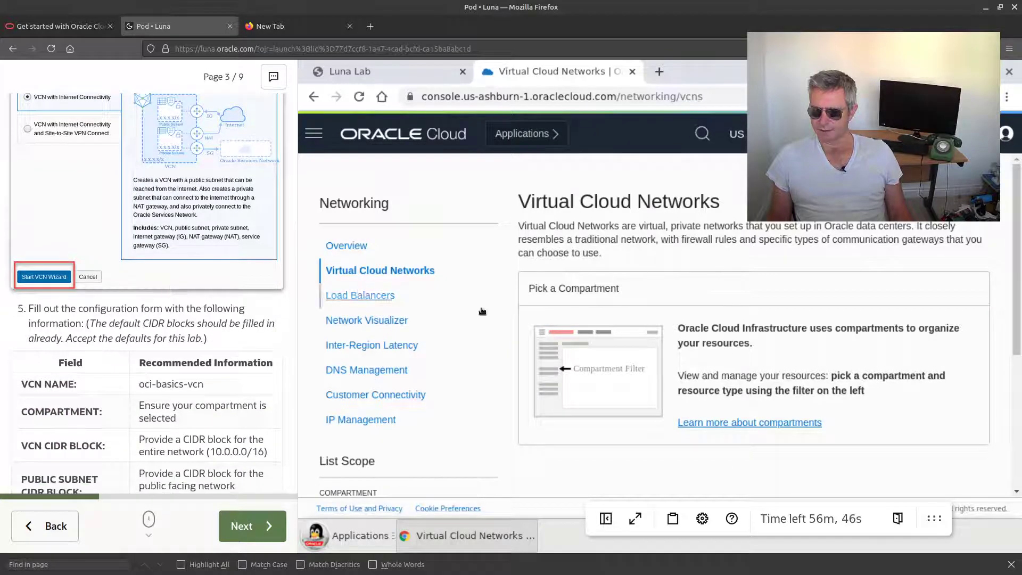
pyautogui.scroll(-3, 611, 315)
pyautogui.scroll(-3, 611, 315)
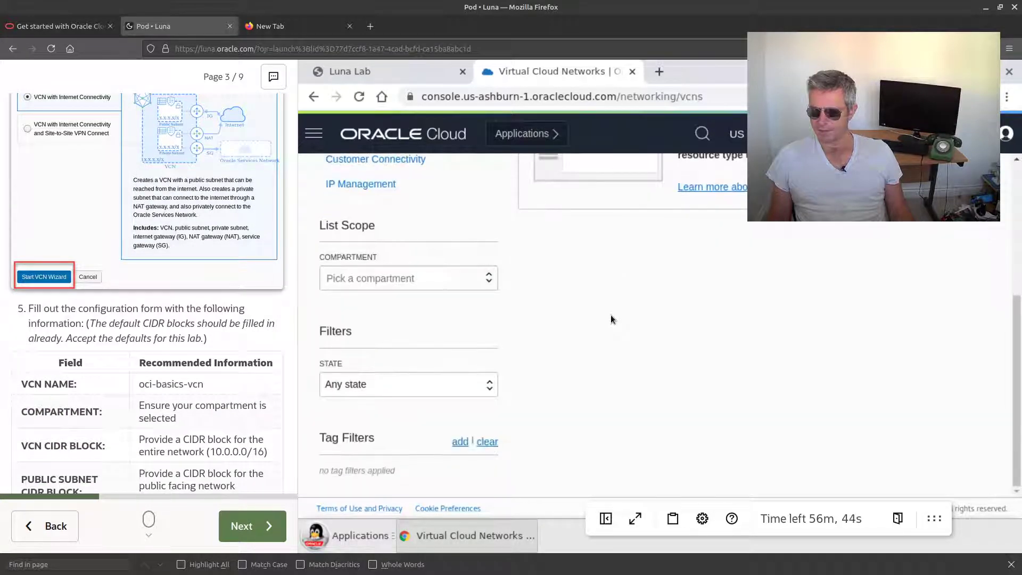
pyautogui.scroll(6, 611, 314)
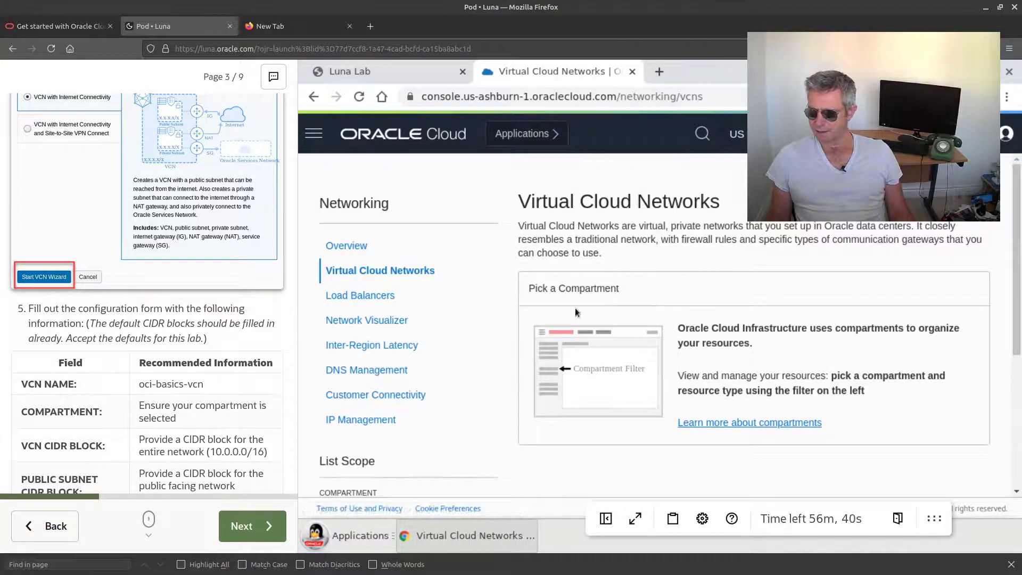
pyautogui.scroll(-5, 415, 349)
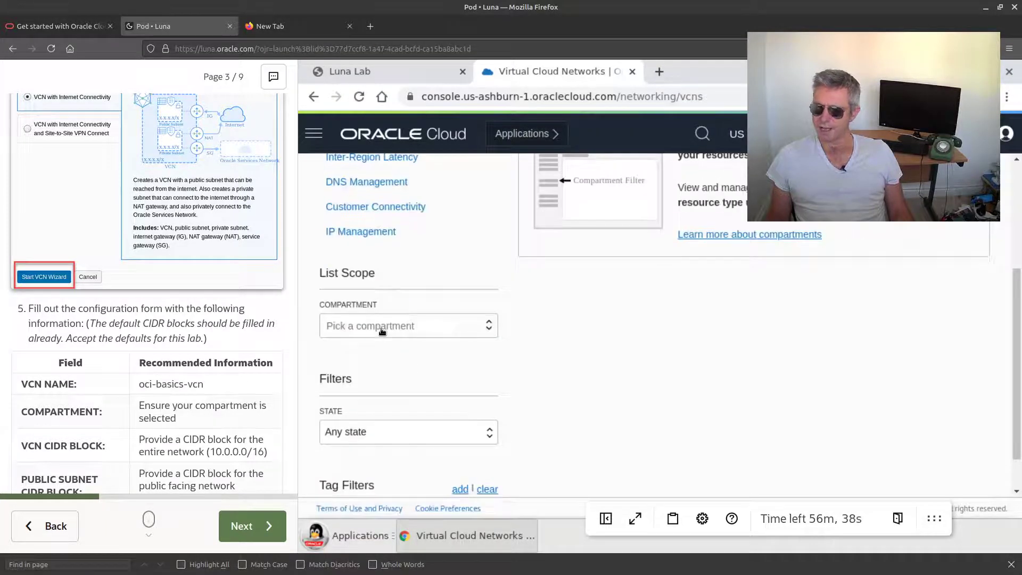
pyautogui.click(382, 326)
pyautogui.click(327, 351)
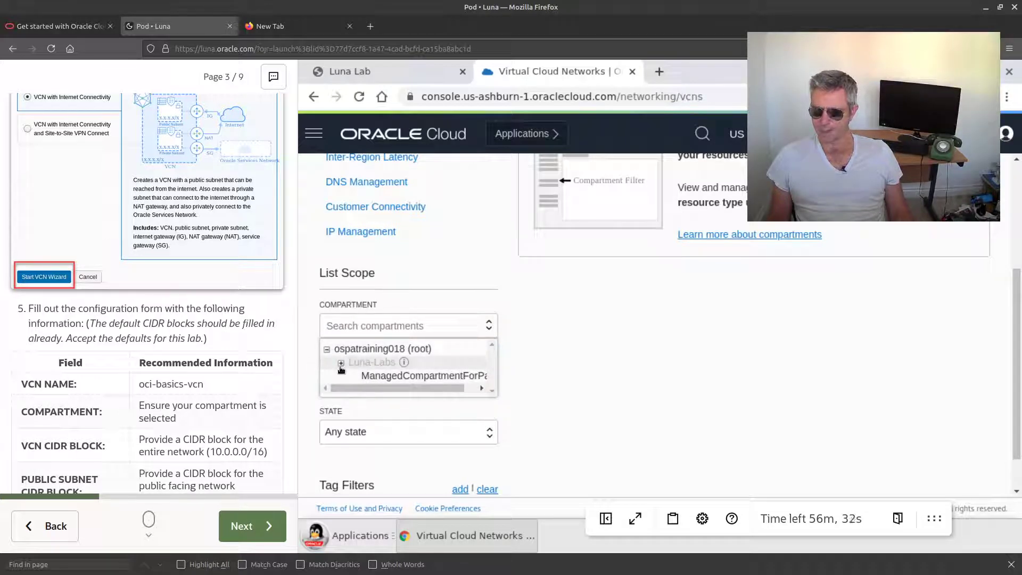
pyautogui.click(341, 364)
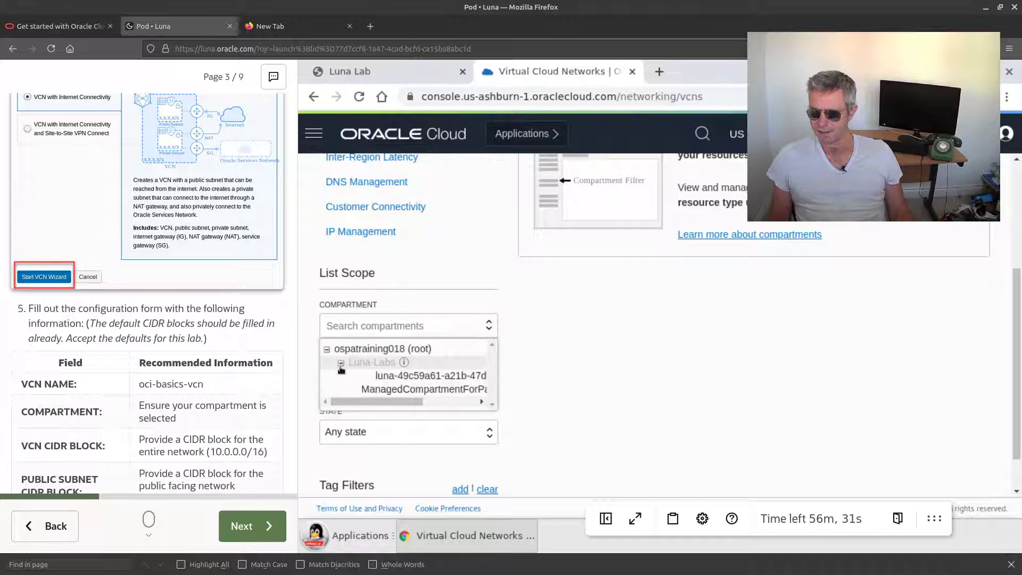
pyautogui.click(392, 378)
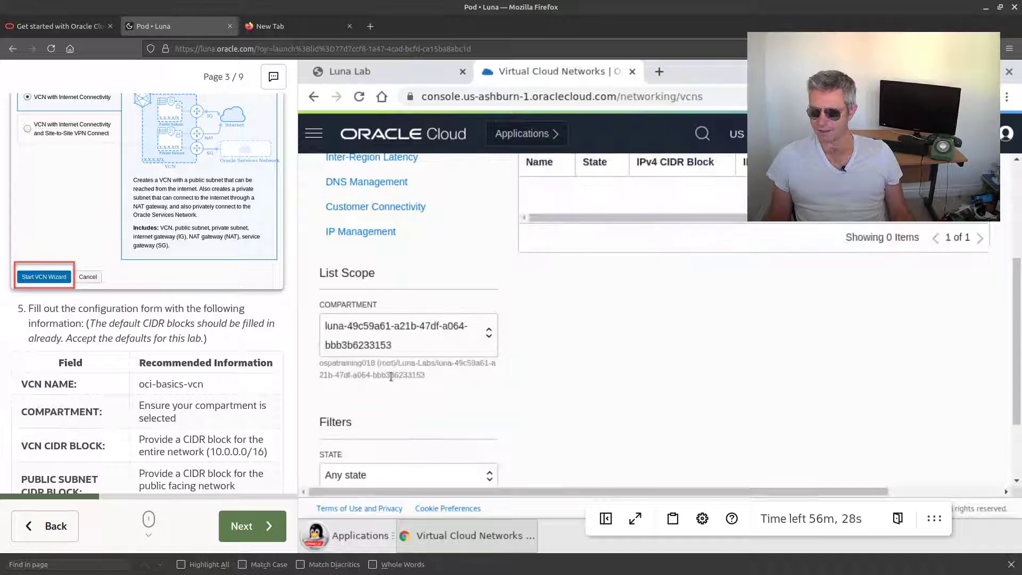
# Step: Check the guide's VCN configuration values, launch the VCN Wizard, and review its Create VCN with Internet Connectivity option
pyautogui.scroll(4, 673, 343)
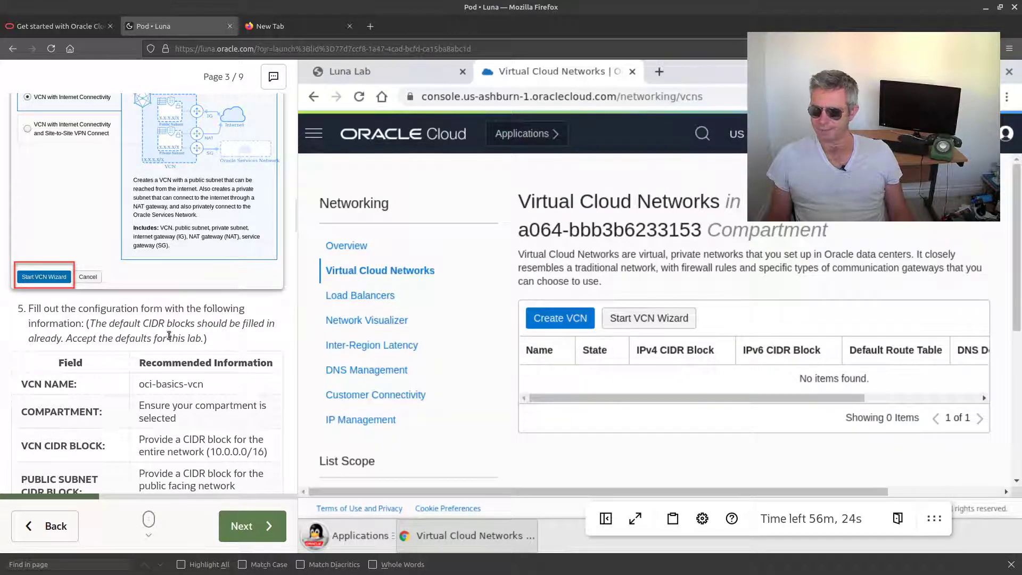
pyautogui.scroll(-3, 81, 320)
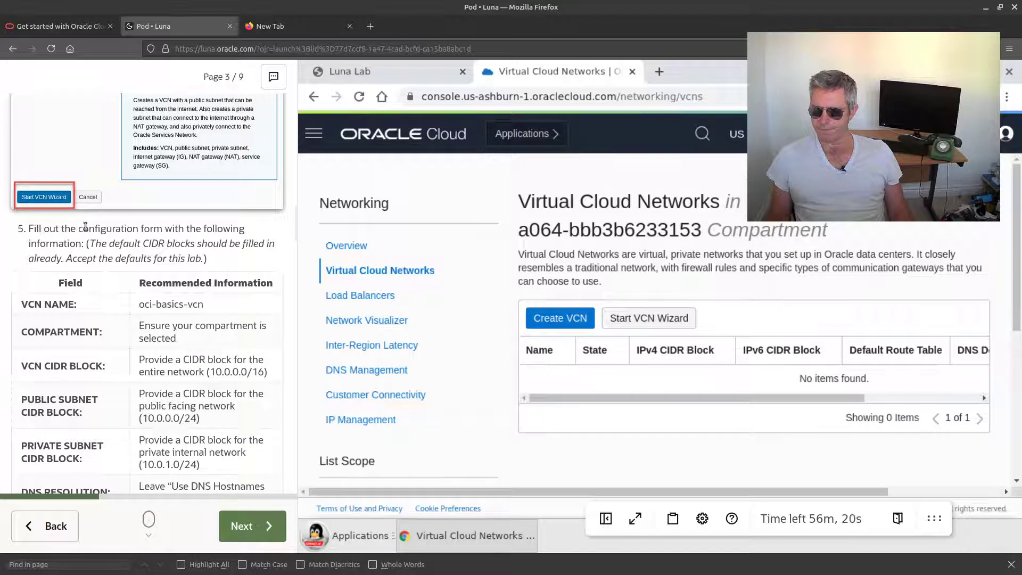
pyautogui.moveTo(50, 228); pyautogui.dragTo(101, 244)
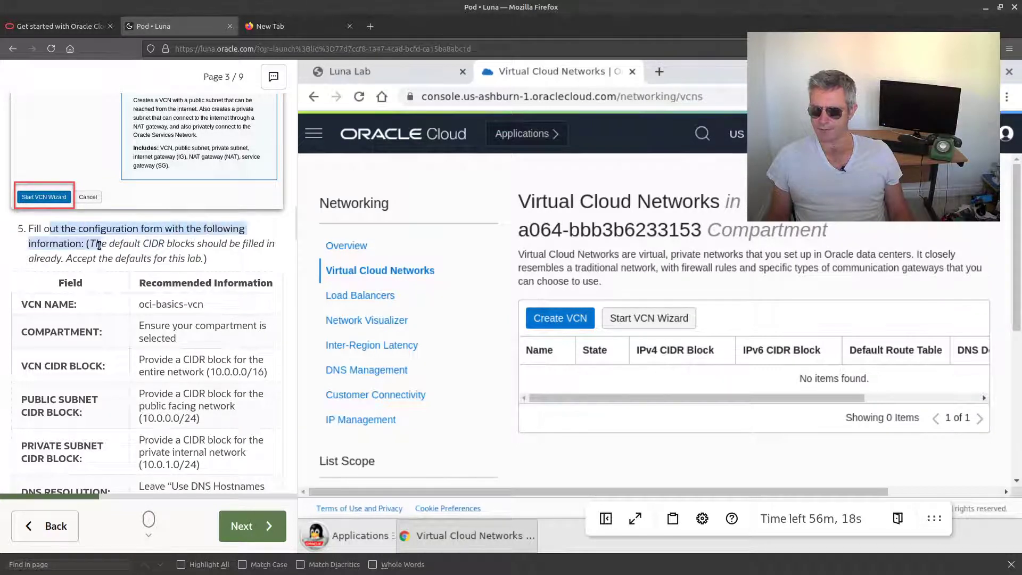
pyautogui.click(638, 320)
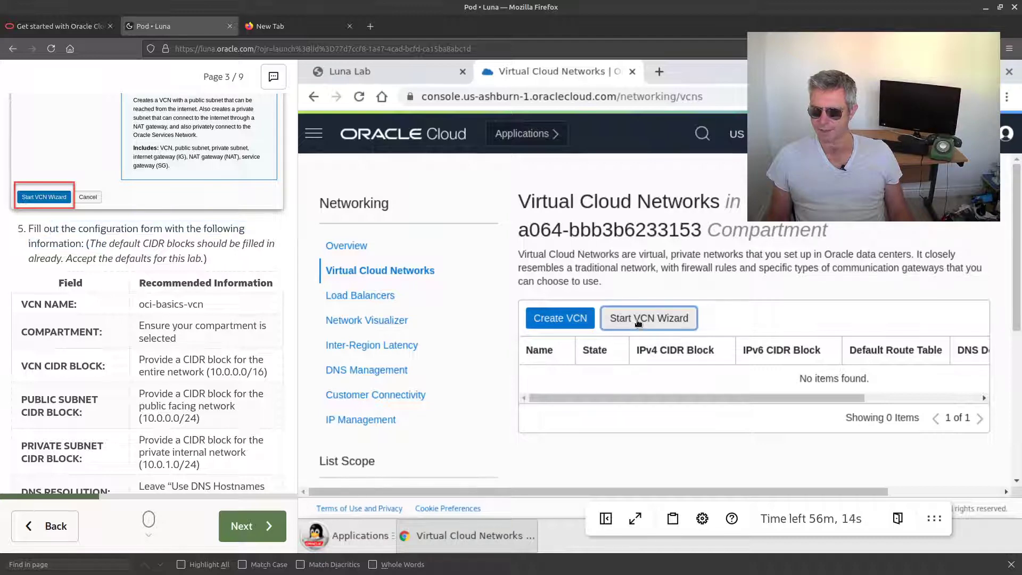
pyautogui.scroll(-2, 639, 320)
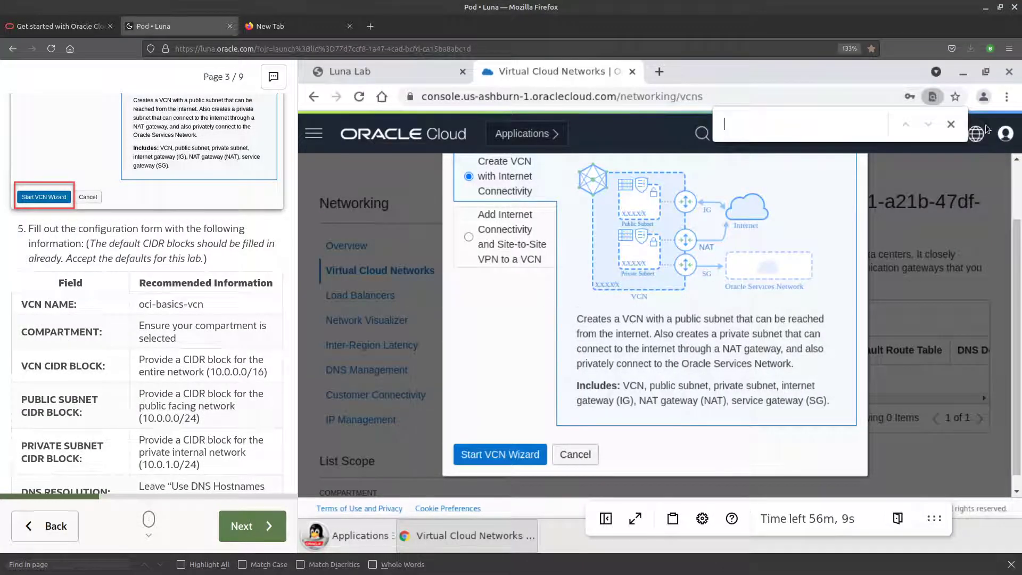
pyautogui.click(951, 124)
pyautogui.scroll(1, 676, 270)
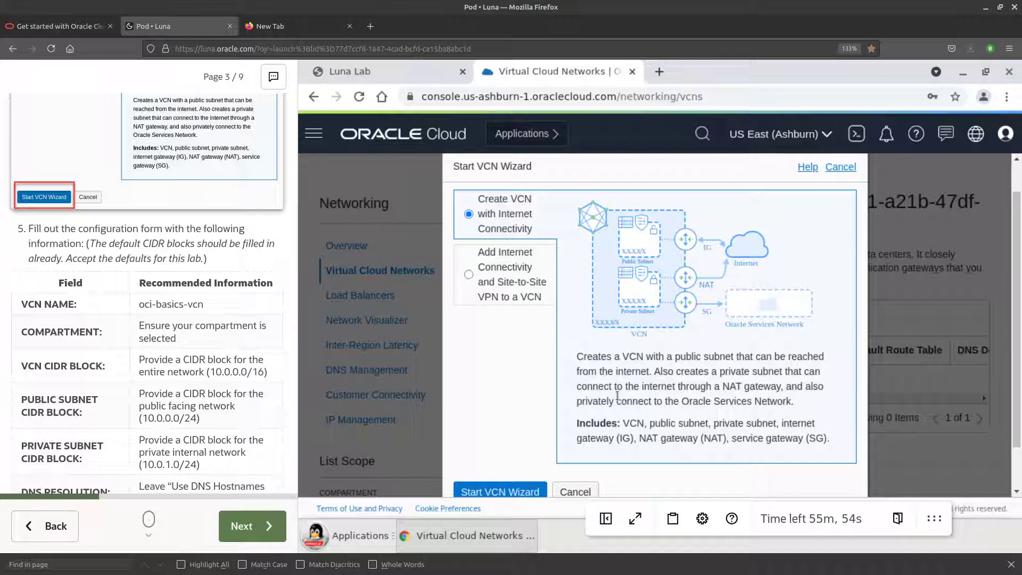
# Step: Start the Create VCN with Internet Connectivity wizard and name the VCN oci-basics-vcn
pyautogui.scroll(-2, 616, 395)
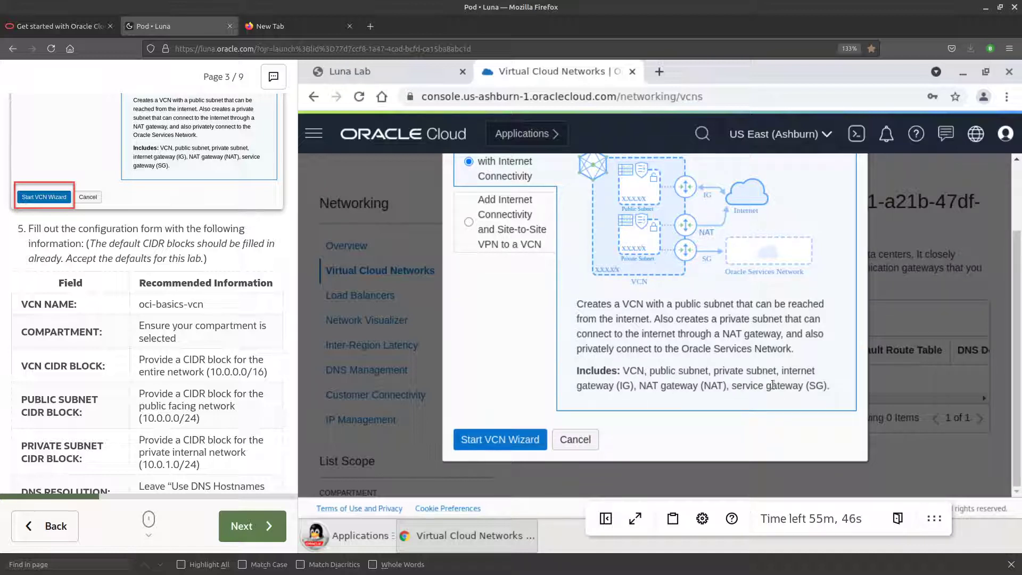
pyautogui.click(519, 446)
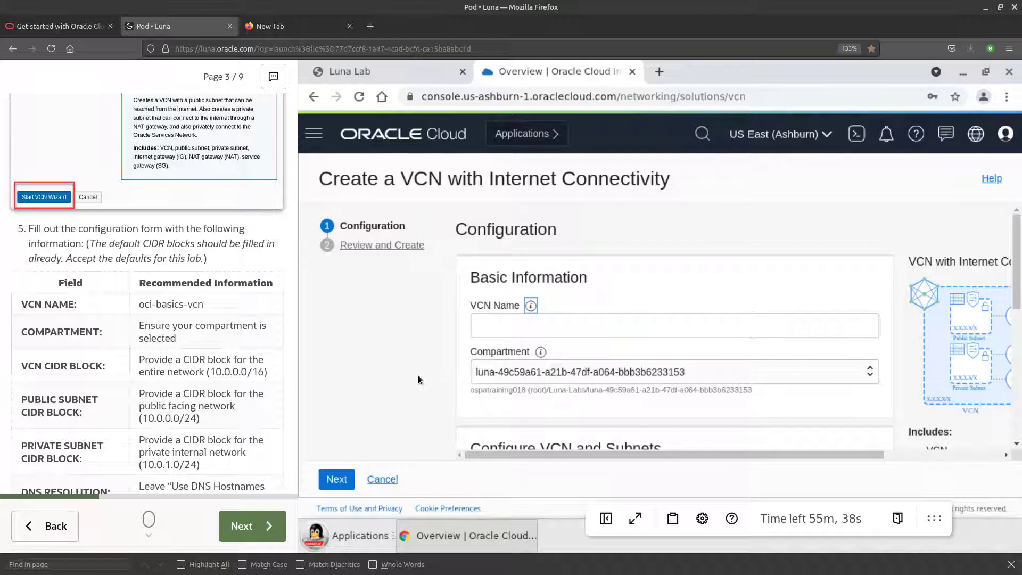
pyautogui.click(498, 327)
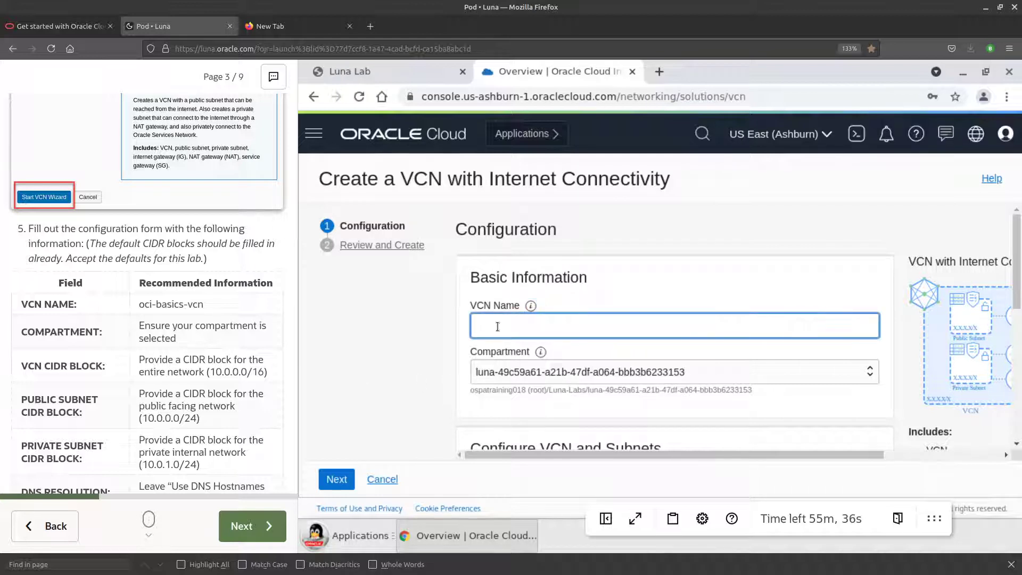
pyautogui.write('oci-basics-vcn')
# Step: Accept the default CIDR blocks 10.0.0.0/16, 10.0.0.0/24 and 10.0.1.0/24 with DNS hostnames enabled, and create the VCN
pyautogui.scroll(-2, 497, 326)
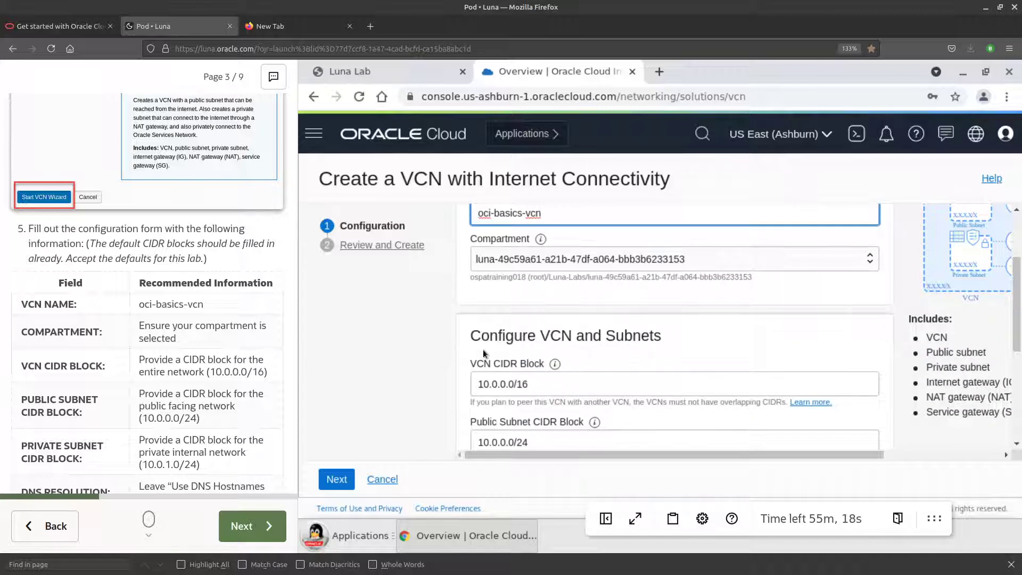
pyautogui.scroll(-1, 483, 351)
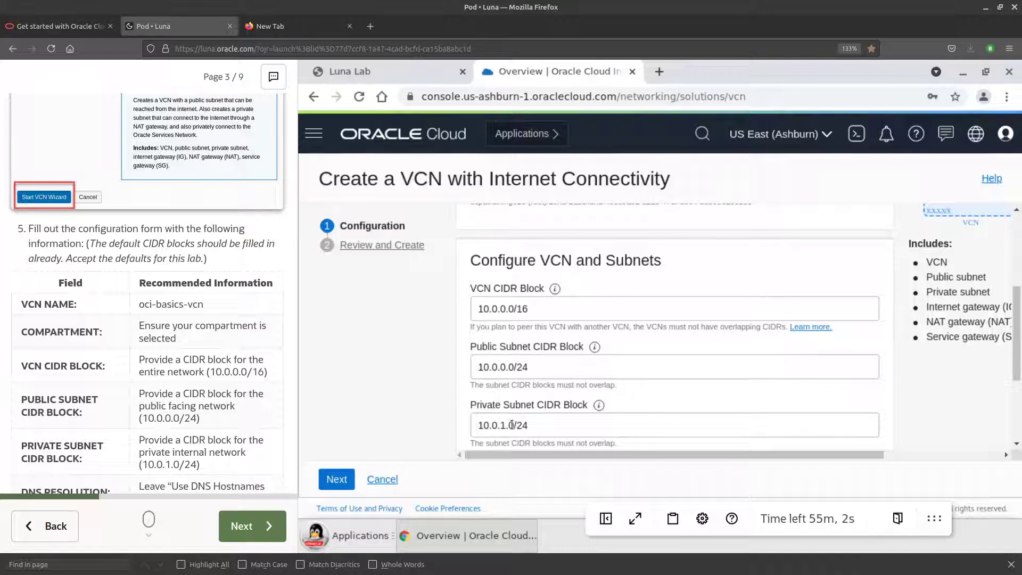
pyautogui.scroll(-3, 644, 355)
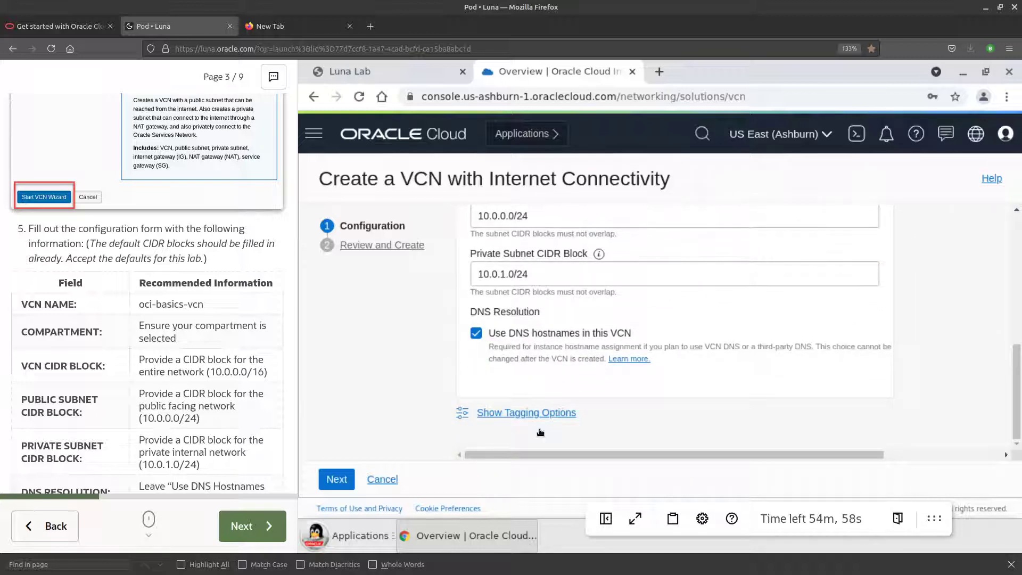
pyautogui.scroll(-5, 222, 408)
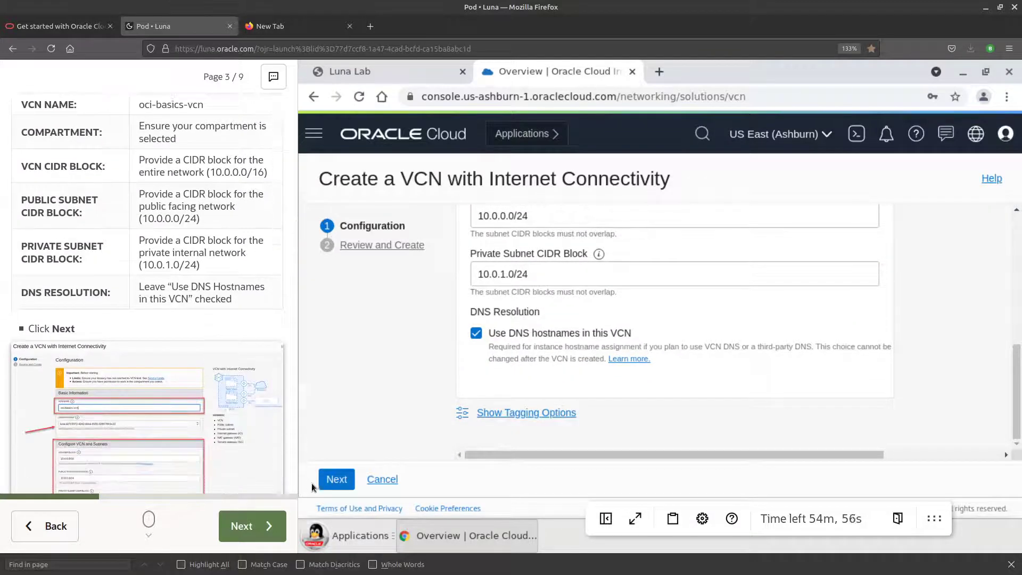
pyautogui.click(337, 480)
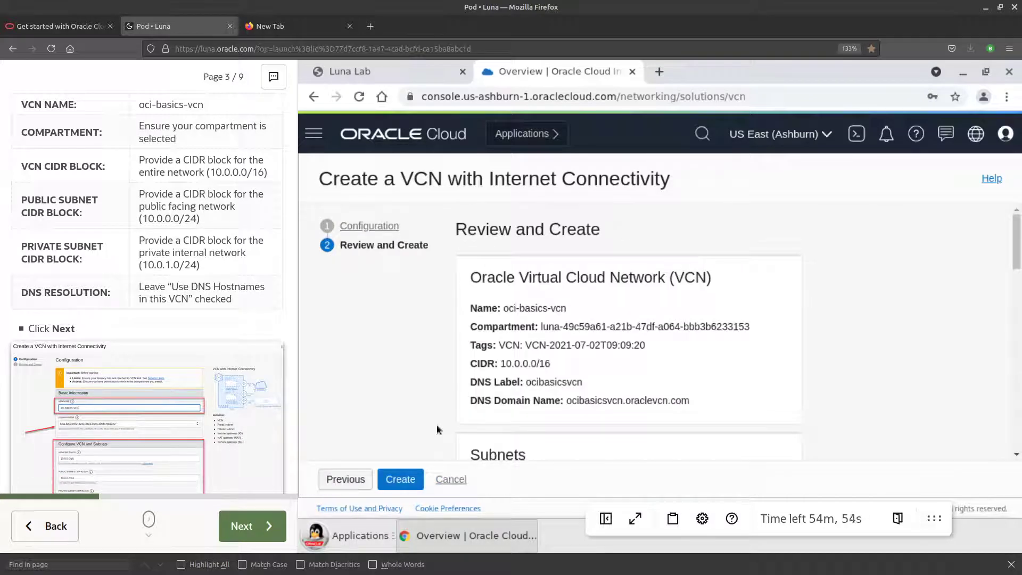
pyautogui.scroll(-6, 194, 405)
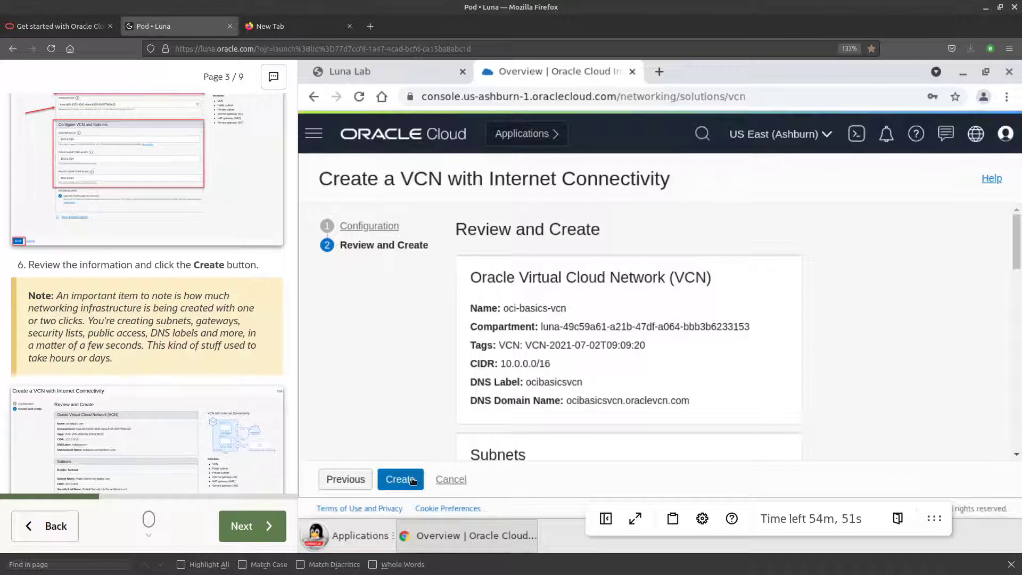
pyautogui.click(405, 479)
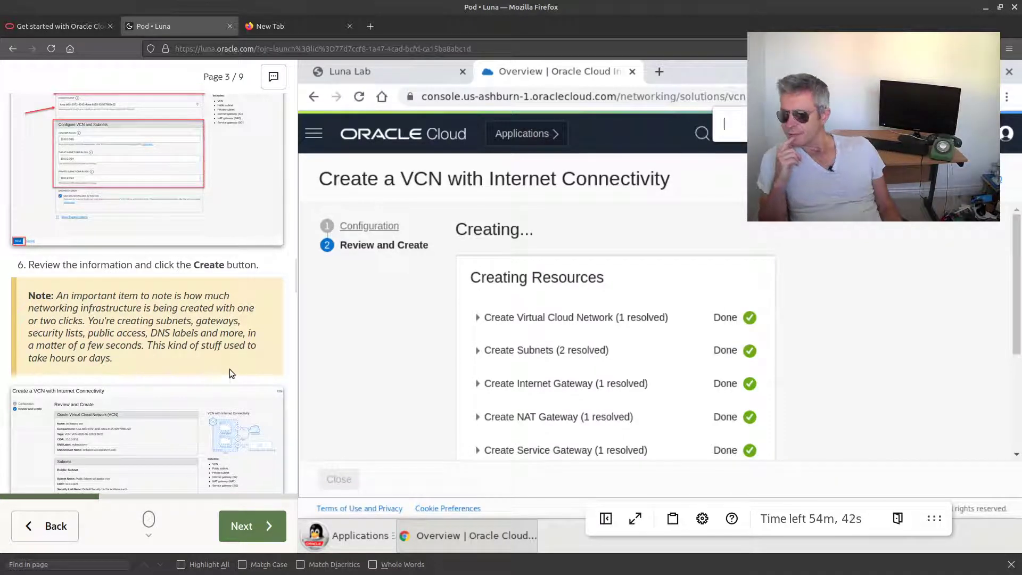
# Step: Read the guide's list of VCN components and open the new VCN's details page
pyautogui.scroll(-2, 209, 429)
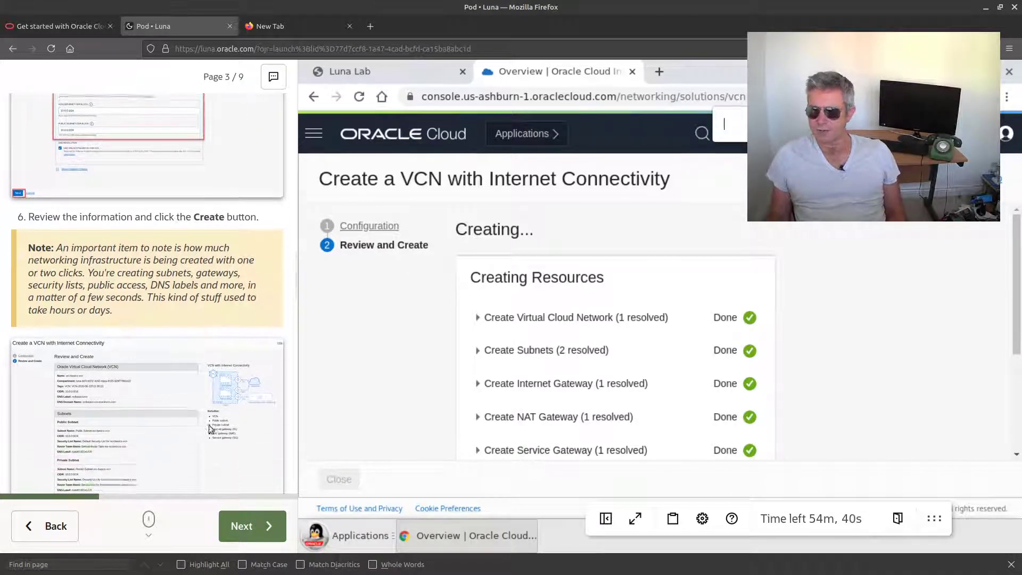
pyautogui.scroll(-14, 200, 452)
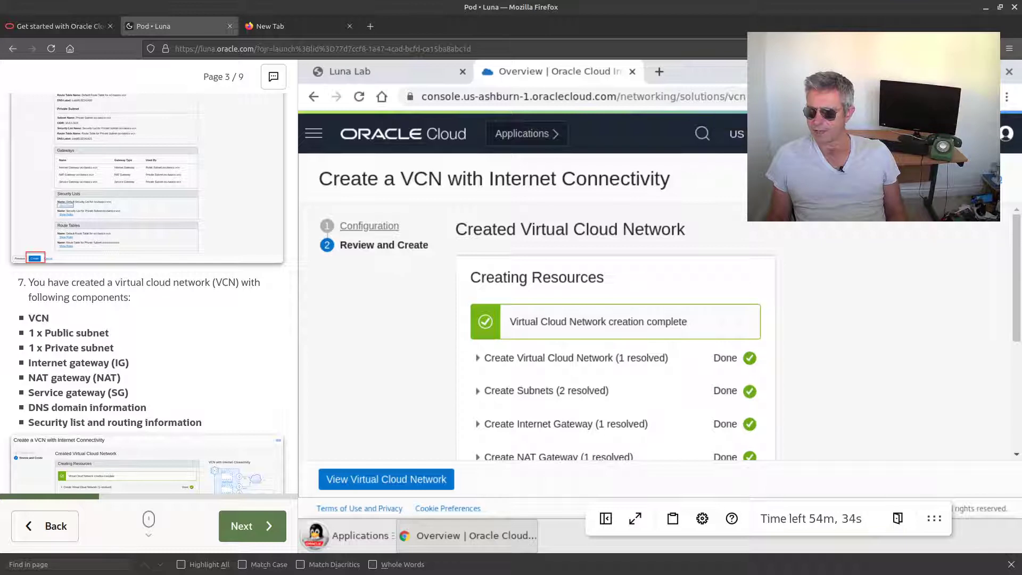
pyautogui.scroll(-8, 177, 391)
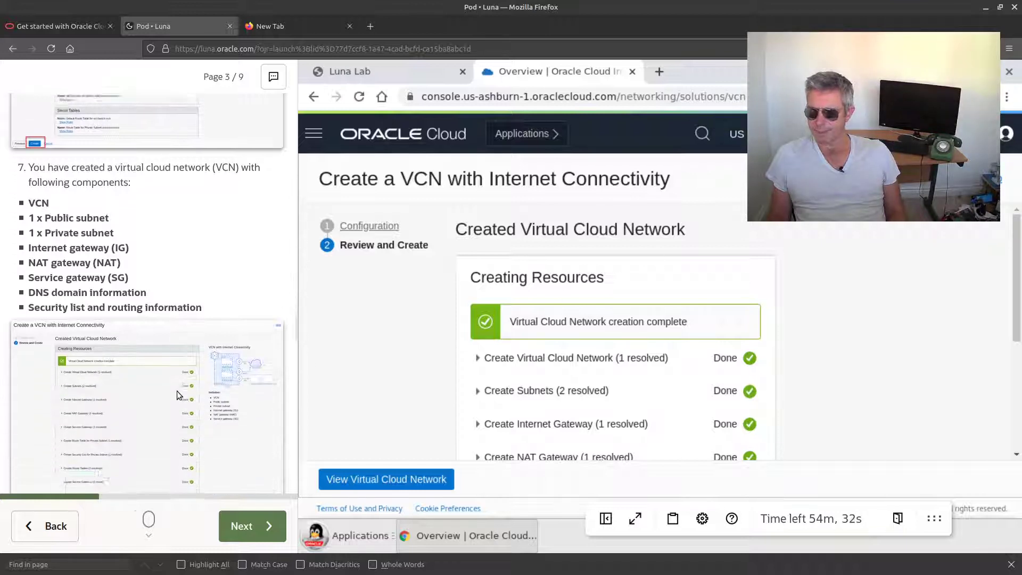
pyautogui.scroll(3, 177, 391)
pyautogui.scroll(-1, 177, 390)
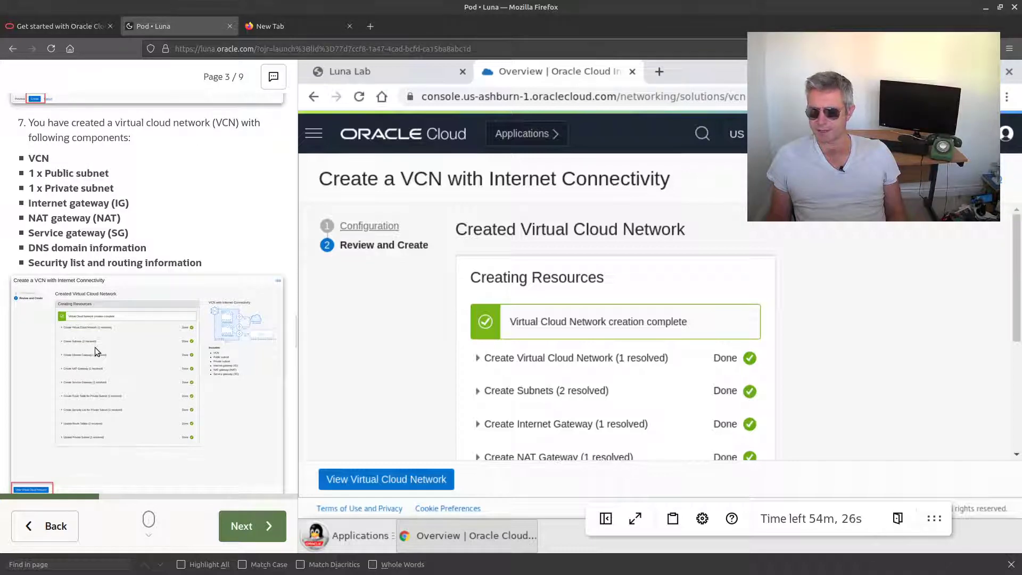
pyautogui.scroll(-14, 95, 347)
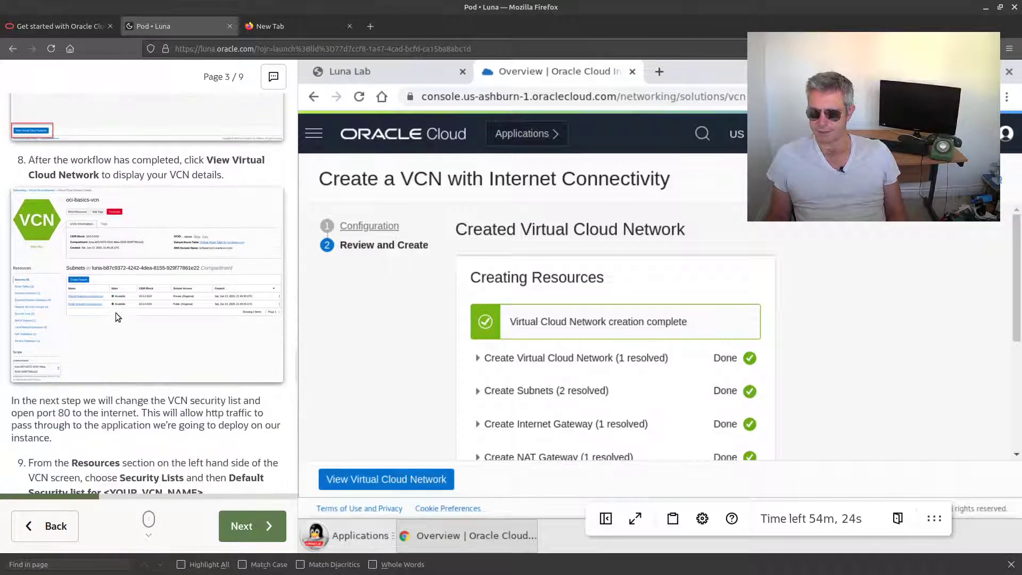
pyautogui.scroll(5, 116, 312)
pyautogui.click(374, 480)
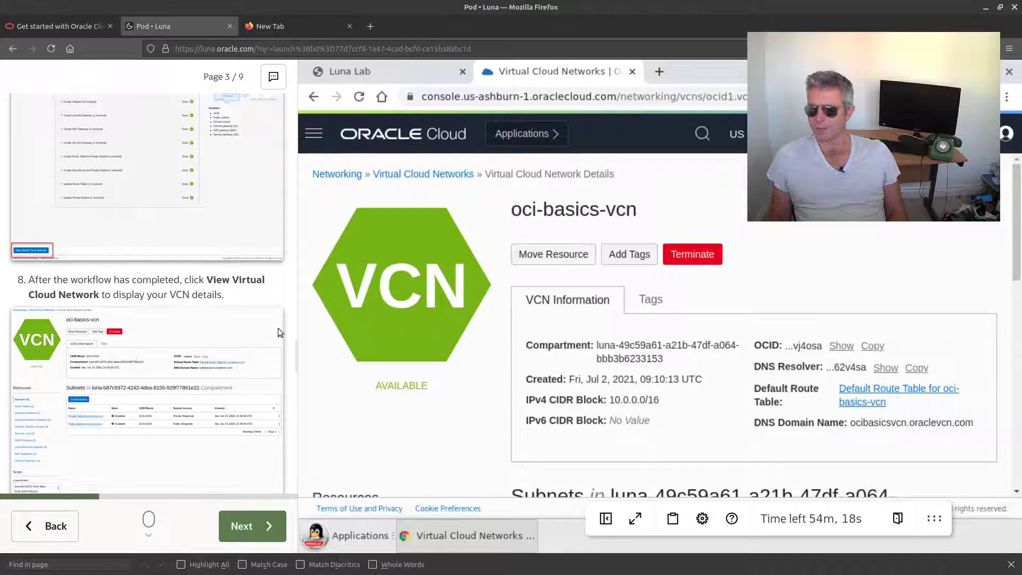
# Step: Examine the VCN's details, resources and subnets alongside the guide's instructions for changing the default security list
pyautogui.scroll(-3, 578, 400)
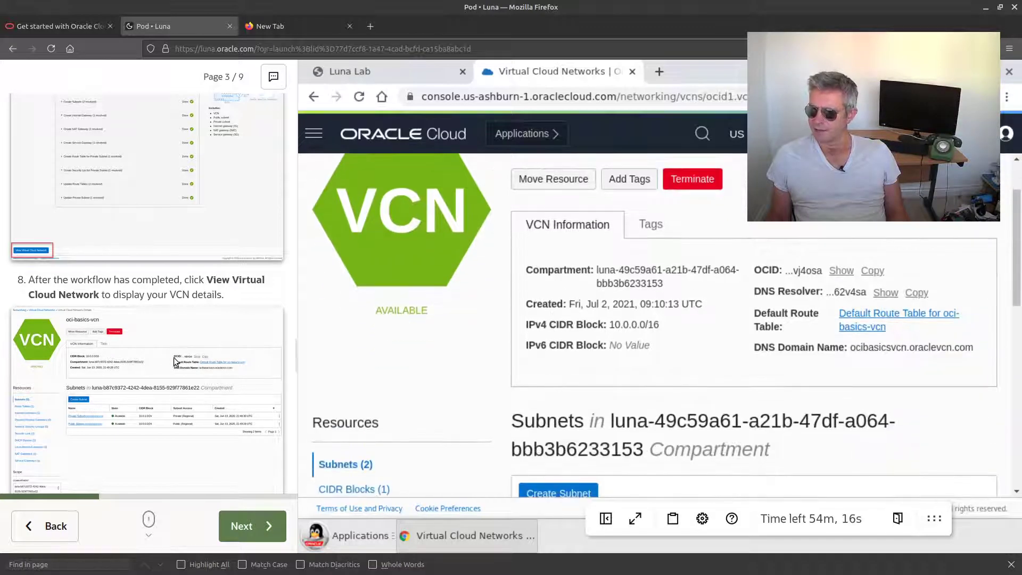
pyautogui.scroll(-1, 128, 348)
pyautogui.scroll(-5, 128, 345)
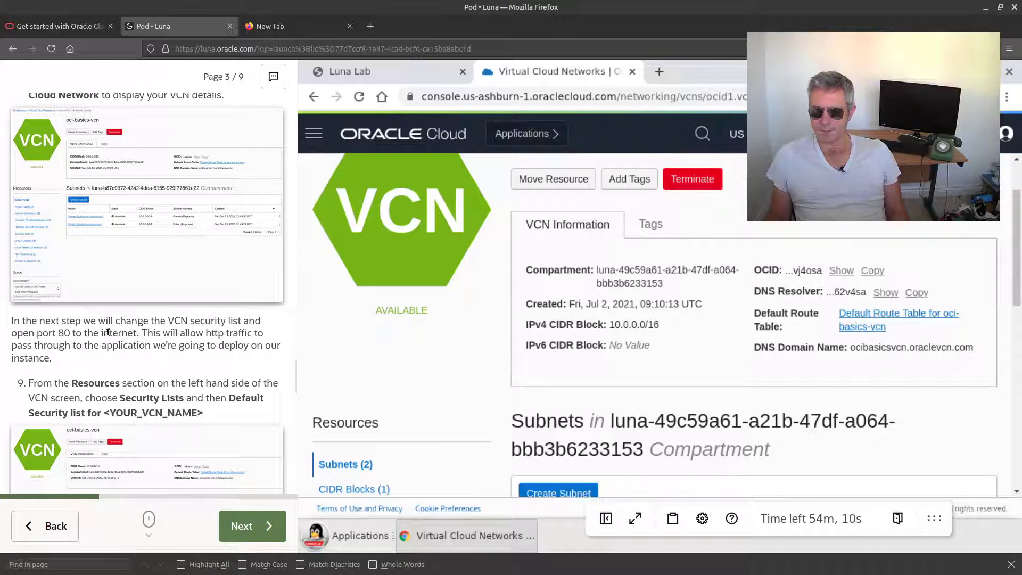
pyautogui.scroll(-3, 84, 364)
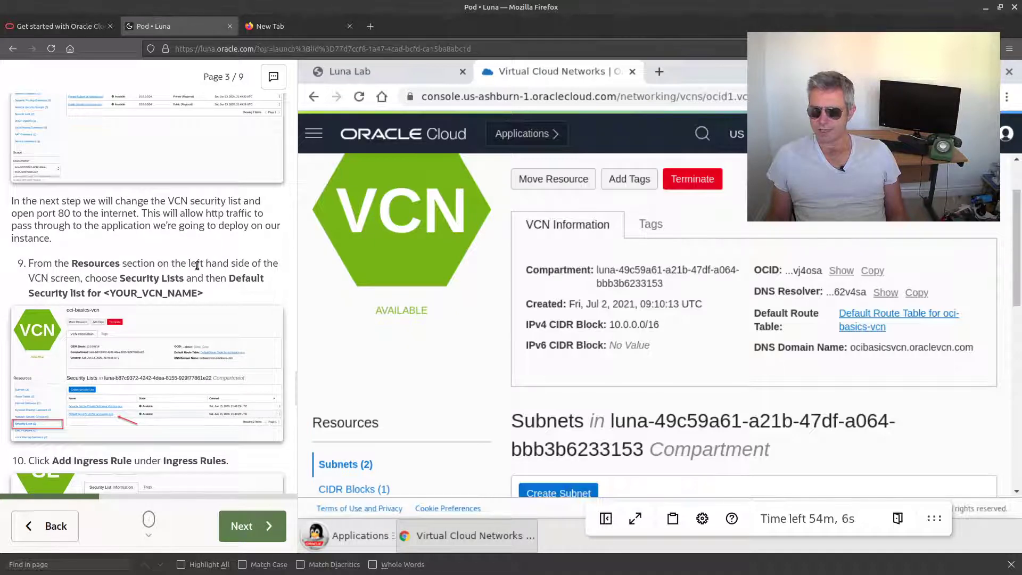
pyautogui.scroll(-4, 395, 355)
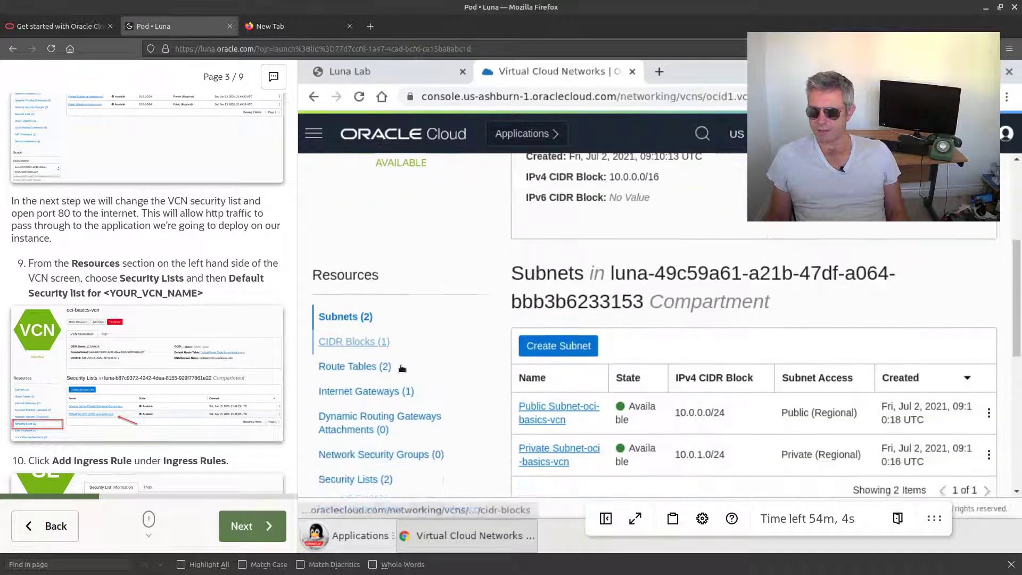
pyautogui.scroll(-5, 402, 368)
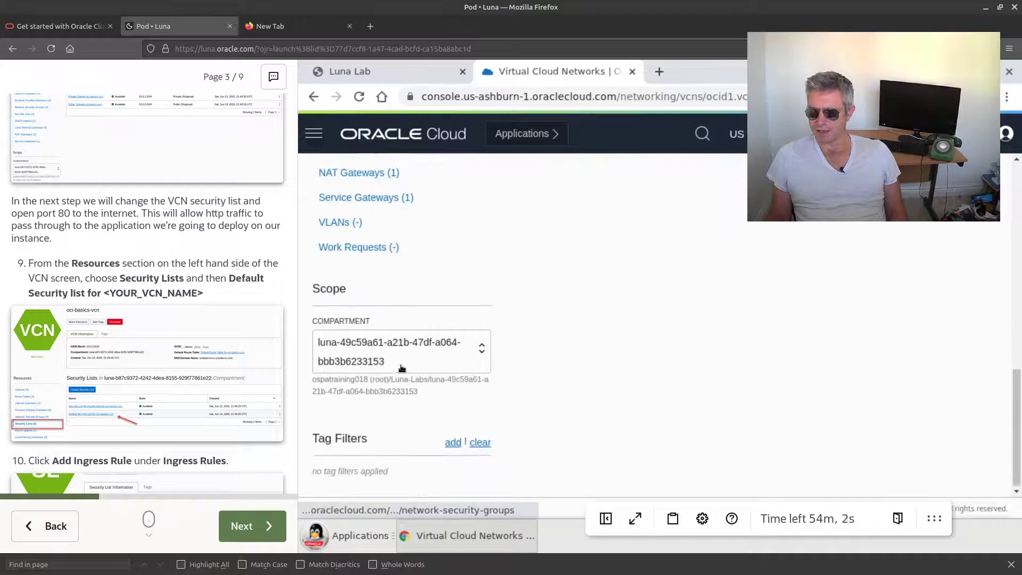
pyautogui.scroll(5, 402, 368)
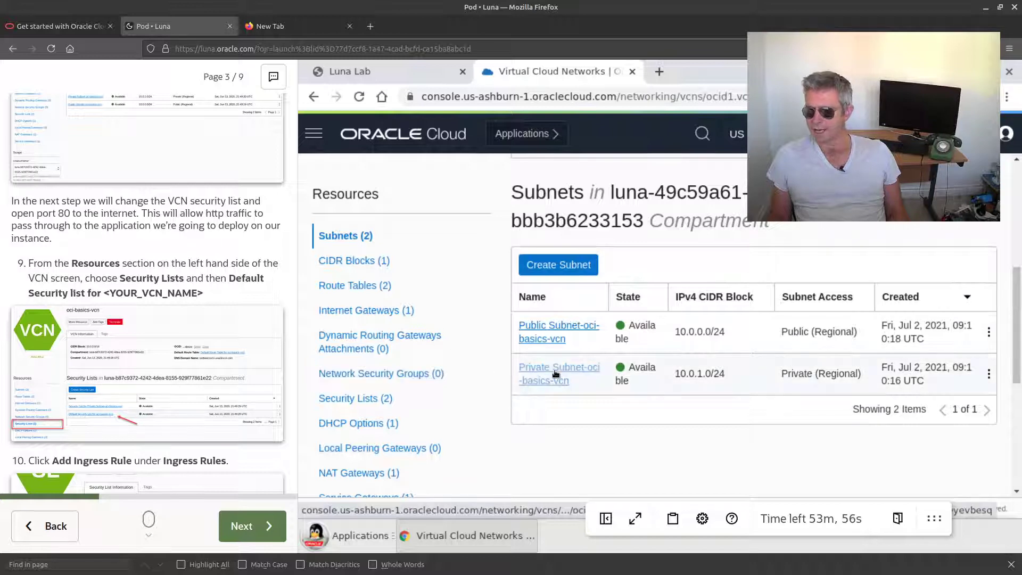
pyautogui.scroll(3, 210, 321)
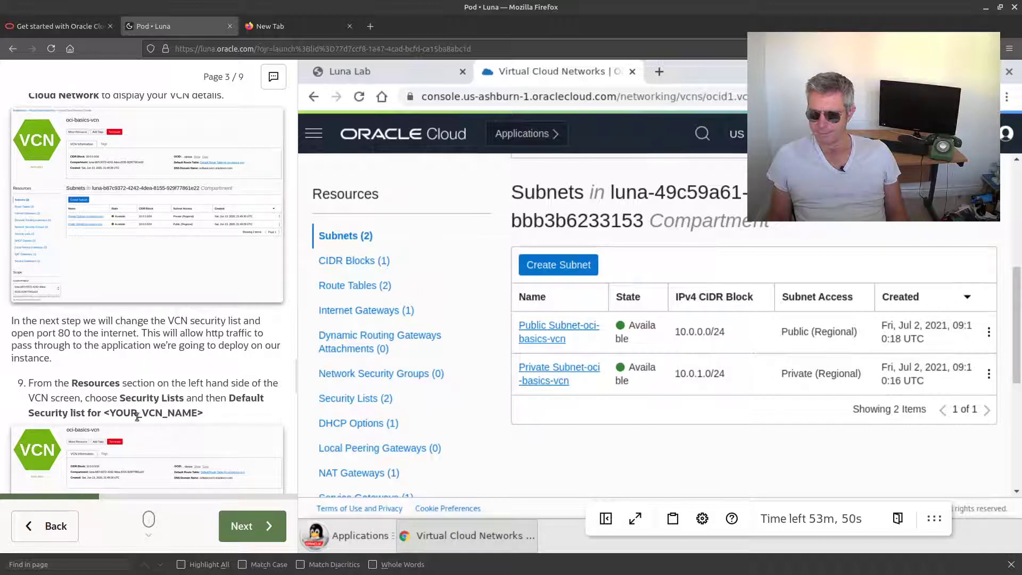
pyautogui.scroll(4, 118, 391)
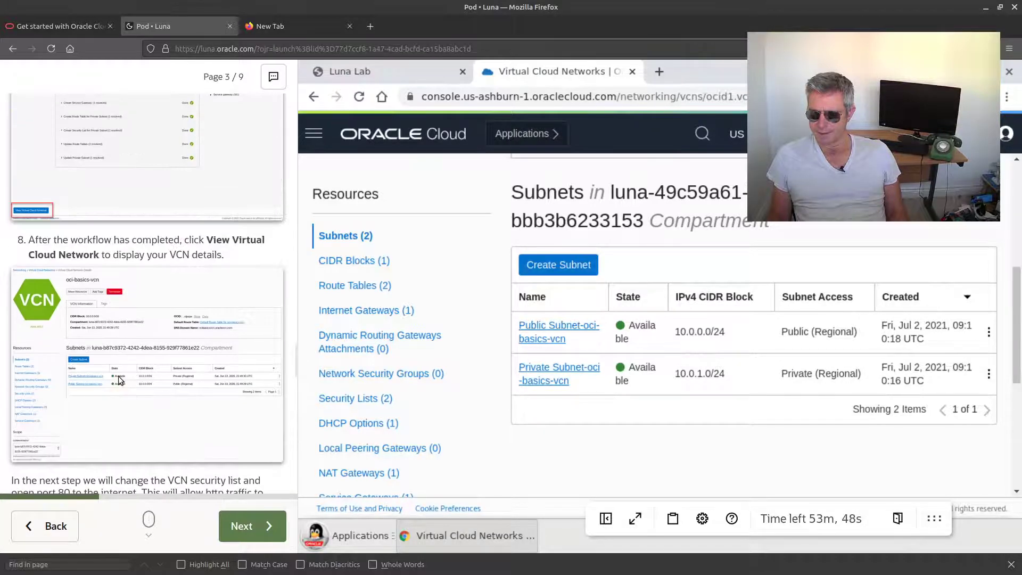
pyautogui.scroll(-2, 119, 379)
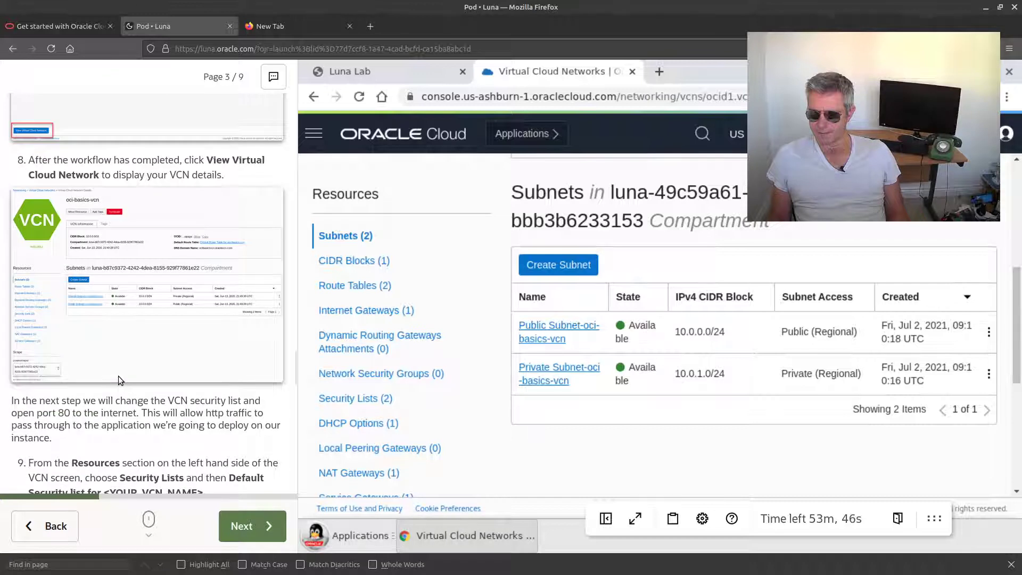
pyautogui.scroll(-4, 118, 376)
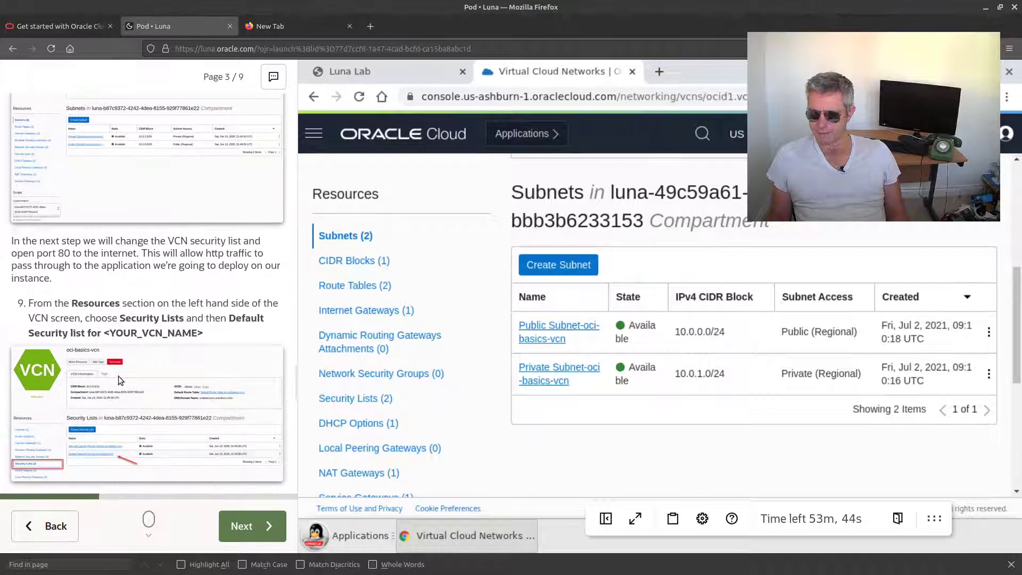
pyautogui.scroll(-2, 118, 375)
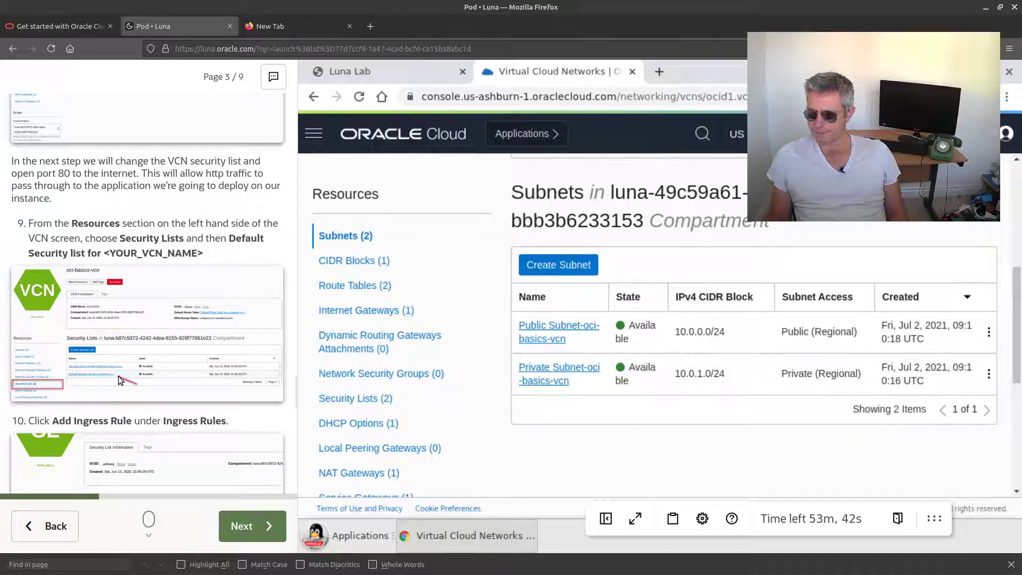
pyautogui.scroll(-1, 119, 376)
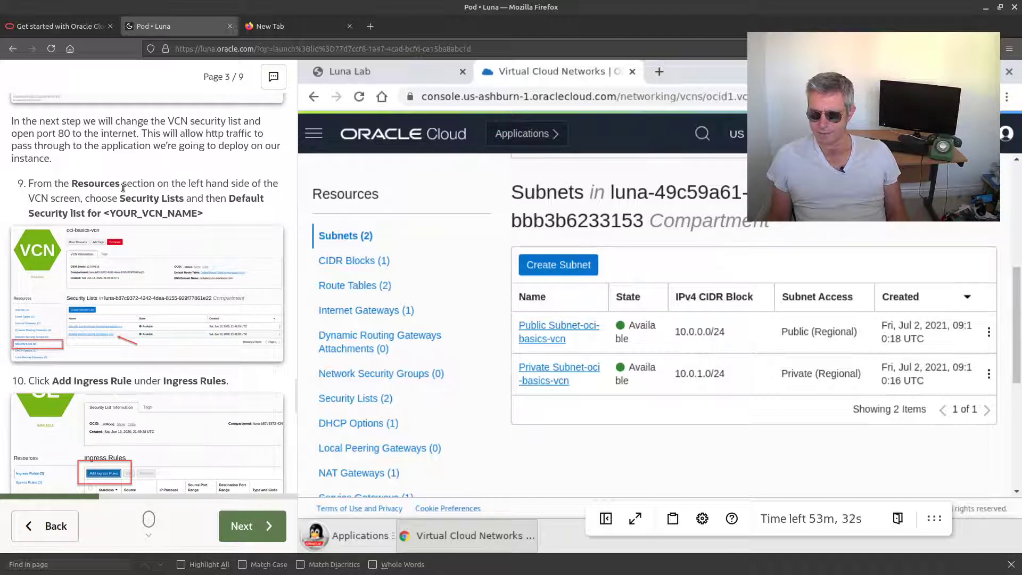
# Step: Open Private Subnet-oci-basics-vcn and compare its Security Lists section with the guide's security list and ingress rule instructions
pyautogui.click(551, 370)
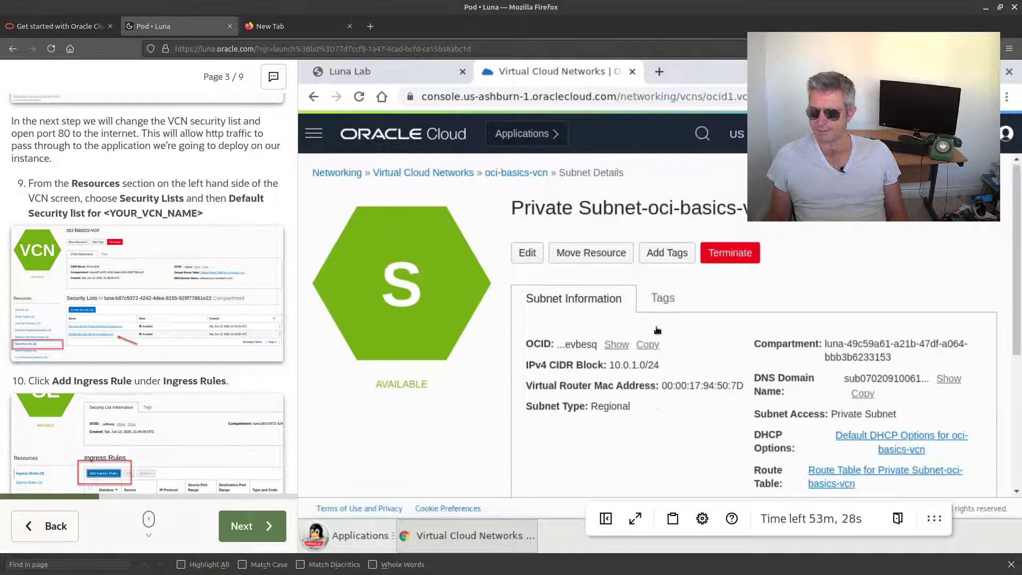
pyautogui.scroll(-2, 659, 334)
pyautogui.scroll(-3, 659, 335)
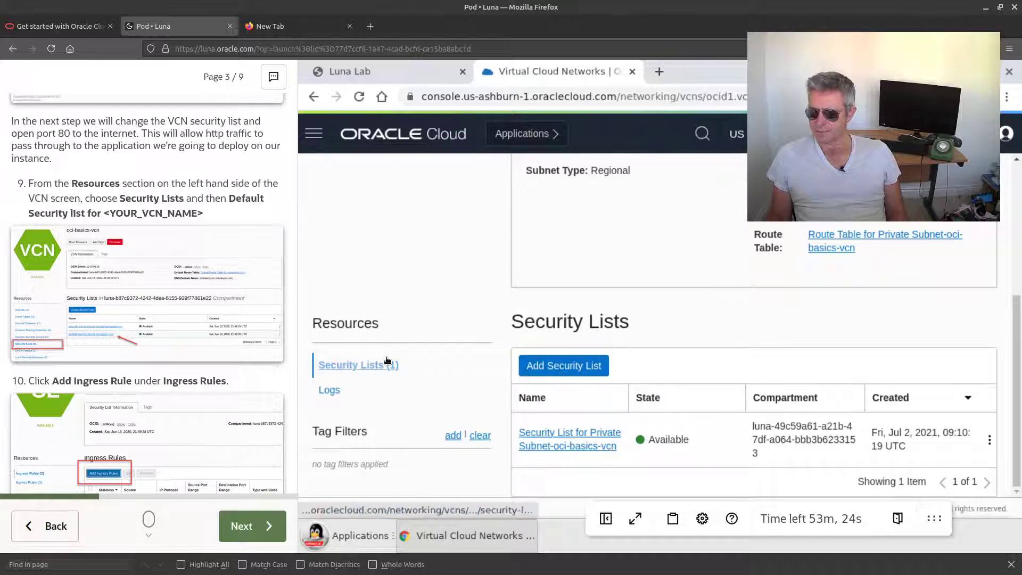
pyautogui.scroll(-4, 65, 341)
pyautogui.scroll(3, 166, 200)
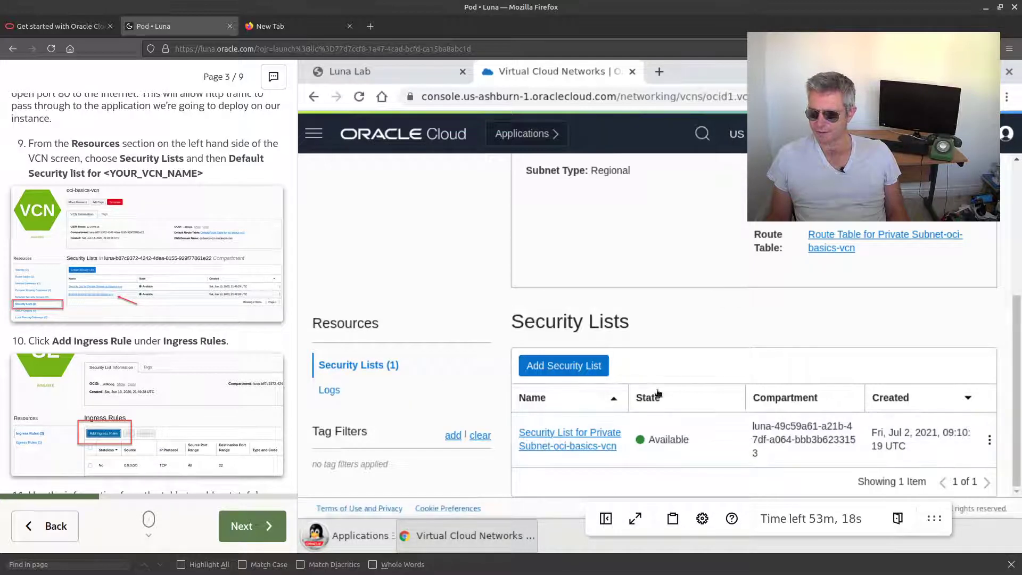
# Step: Open and cancel the Add Security List form, and open Security List for Private Subnet-oci-basics-vcn to reach its ingress rules
pyautogui.click(565, 372)
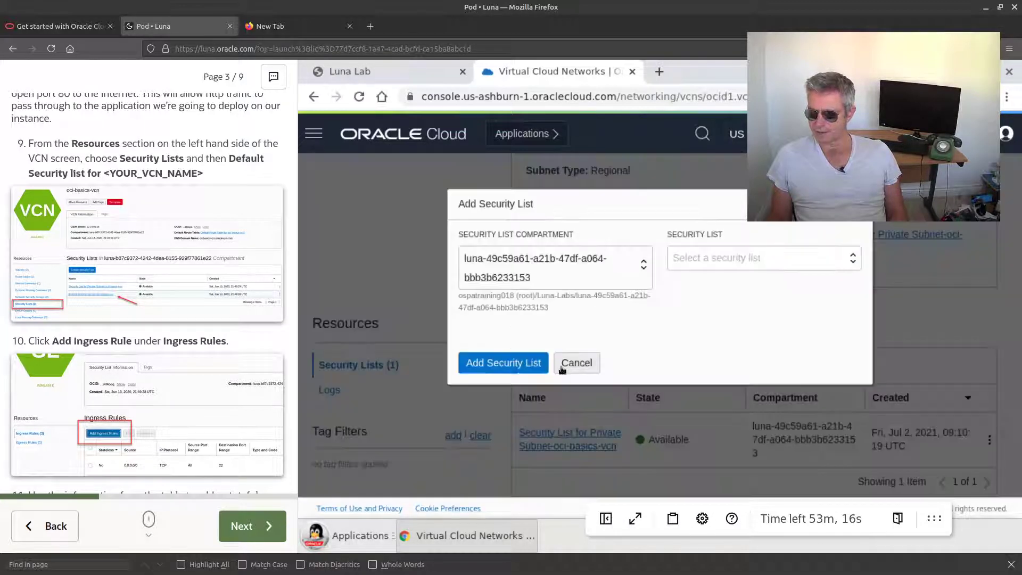
pyautogui.click(585, 364)
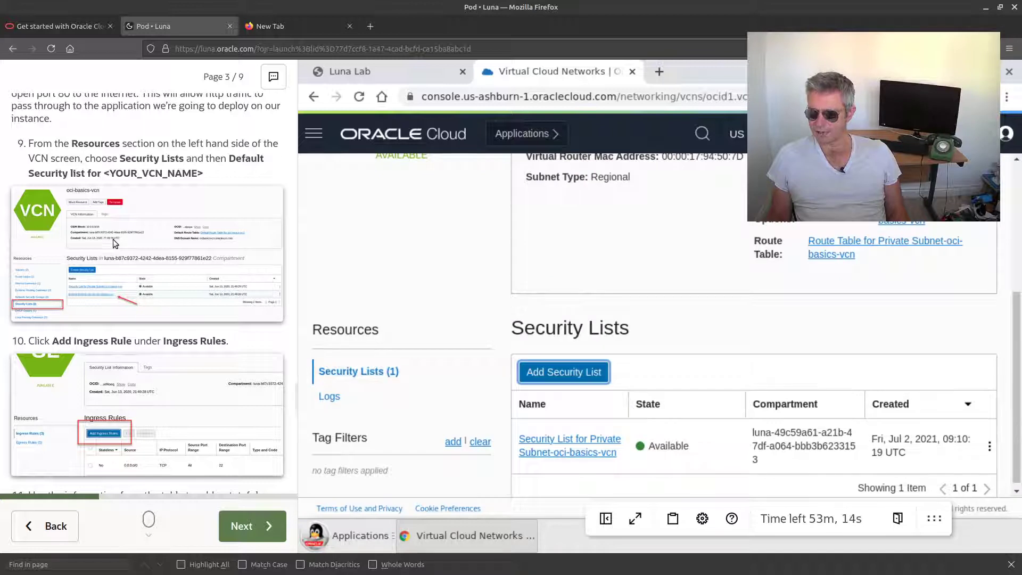
pyautogui.scroll(-1, 106, 215)
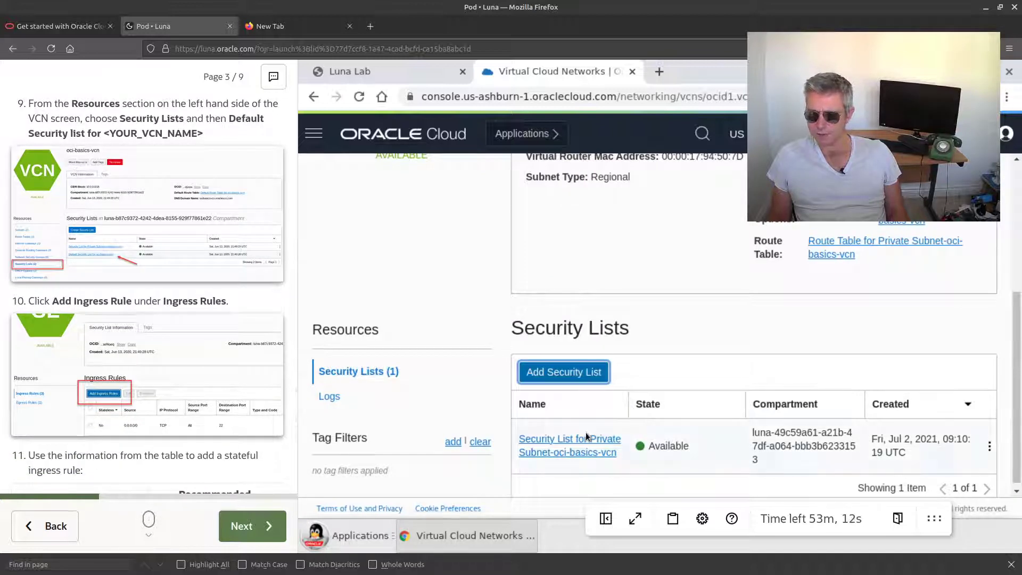
pyautogui.click(575, 442)
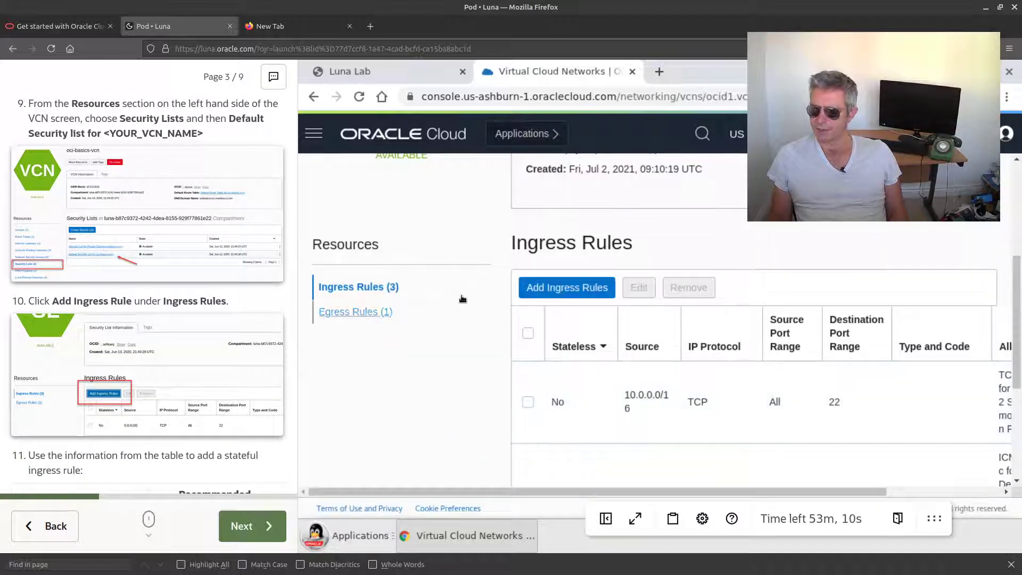
# Step: Start a new ingress rule in the private subnet's security list with source CIDR 0.0.0.0/0
pyautogui.scroll(-2, 441, 266)
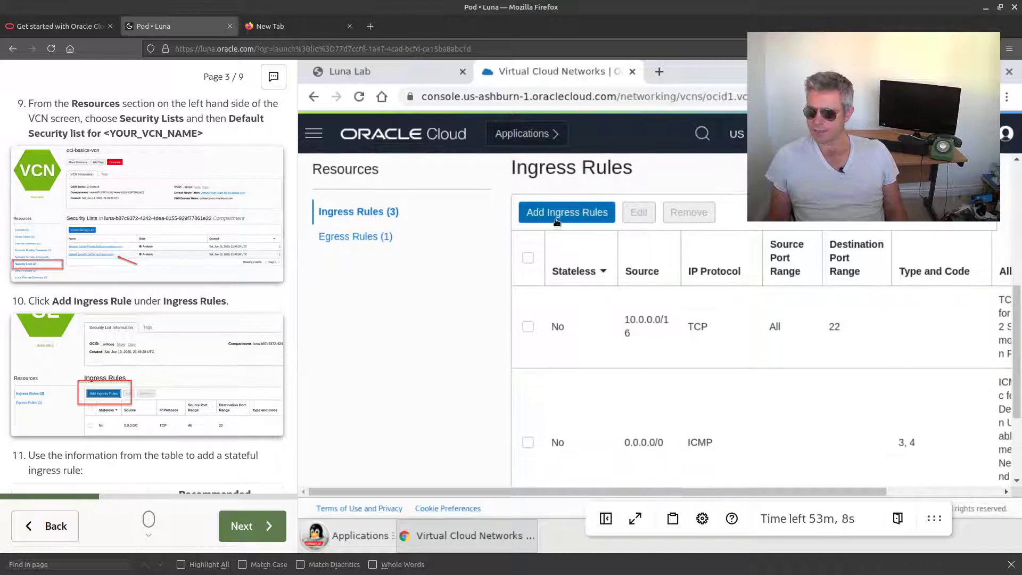
pyautogui.scroll(-2, 194, 316)
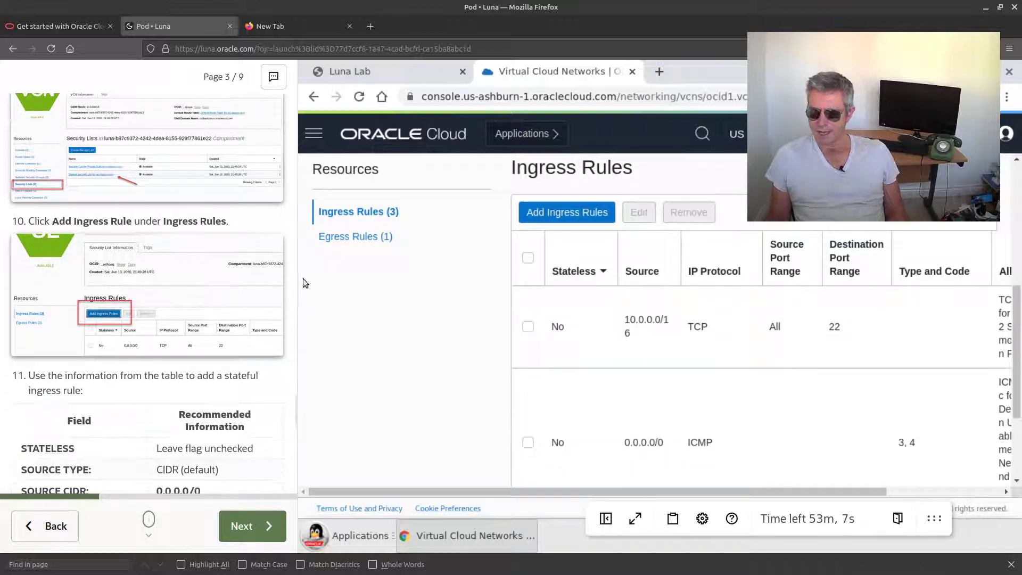
pyautogui.click(560, 217)
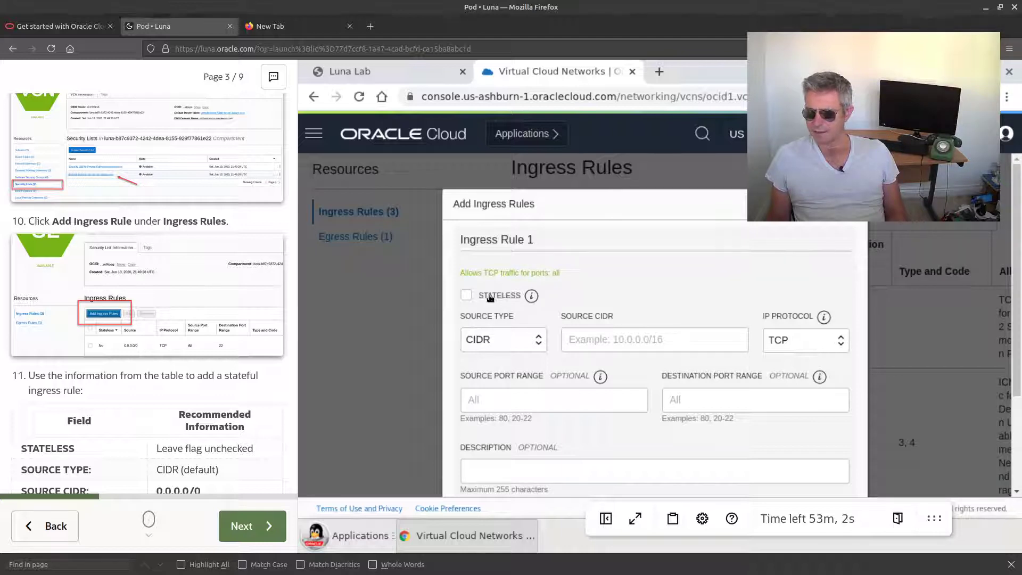
pyautogui.click(611, 344)
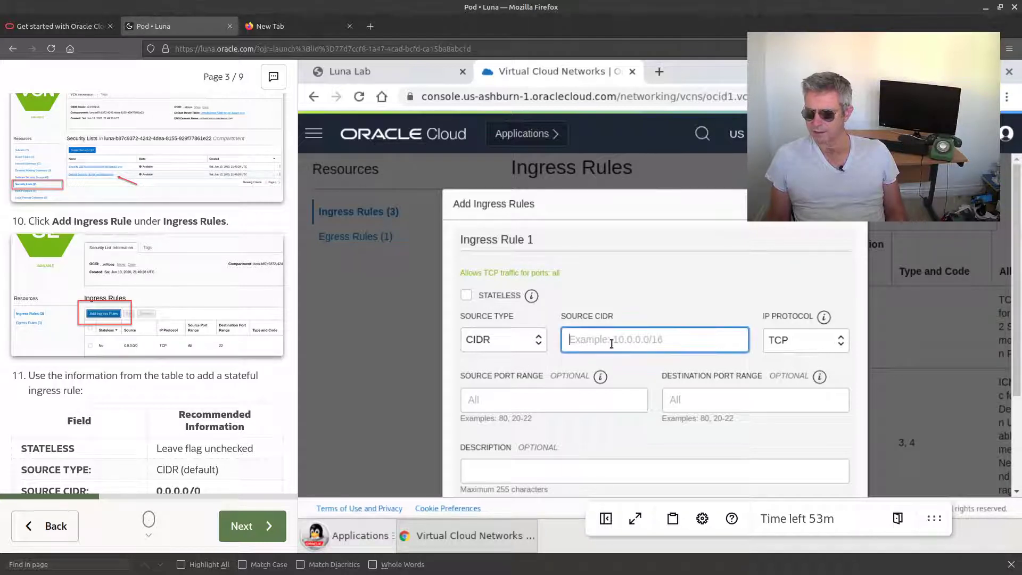
pyautogui.write('0.0')
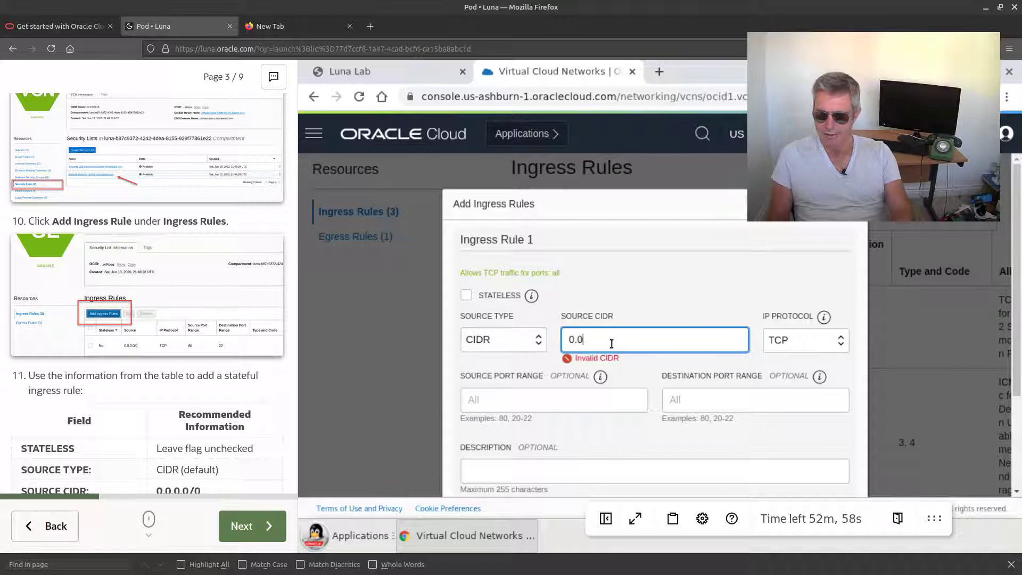
pyautogui.write('.0.0')
pyautogui.press('BackSpace')
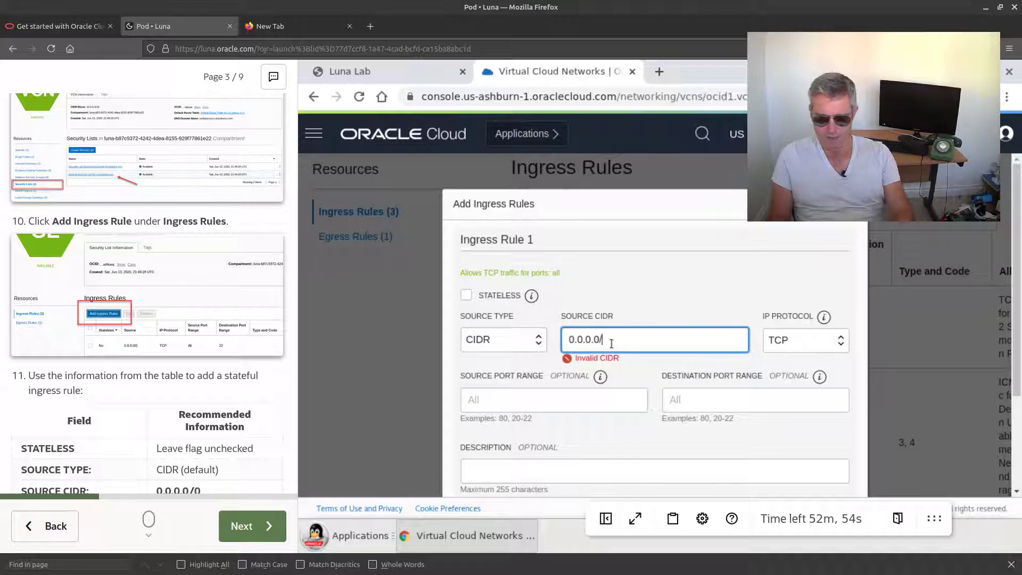
pyautogui.write('/0')
# Step: Set the ingress rule's source port range to ALL and its destination port range to 80
pyautogui.scroll(-1, 571, 304)
pyautogui.scroll(-2, 571, 303)
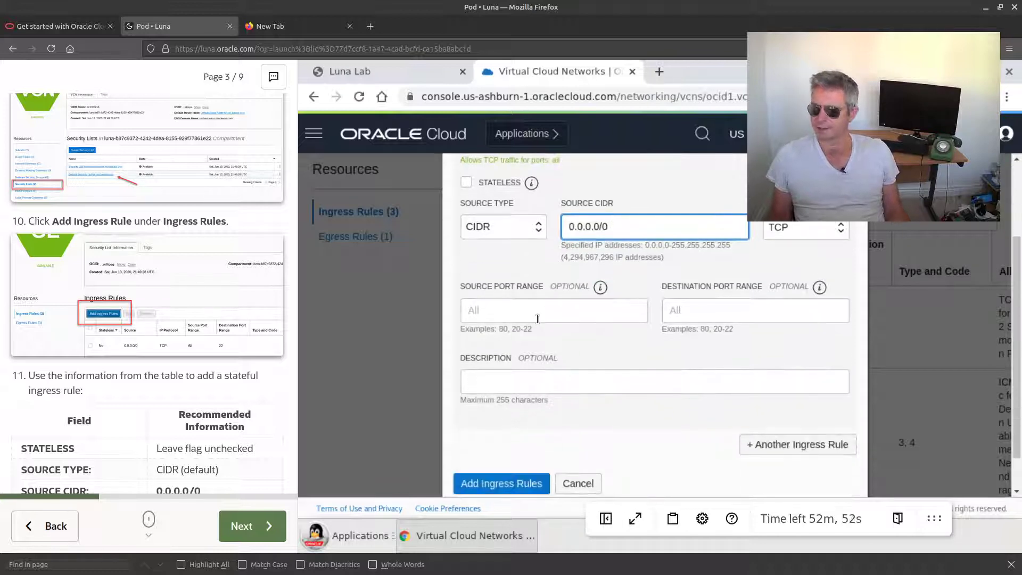
pyautogui.click(527, 308)
pyautogui.write('ALL')
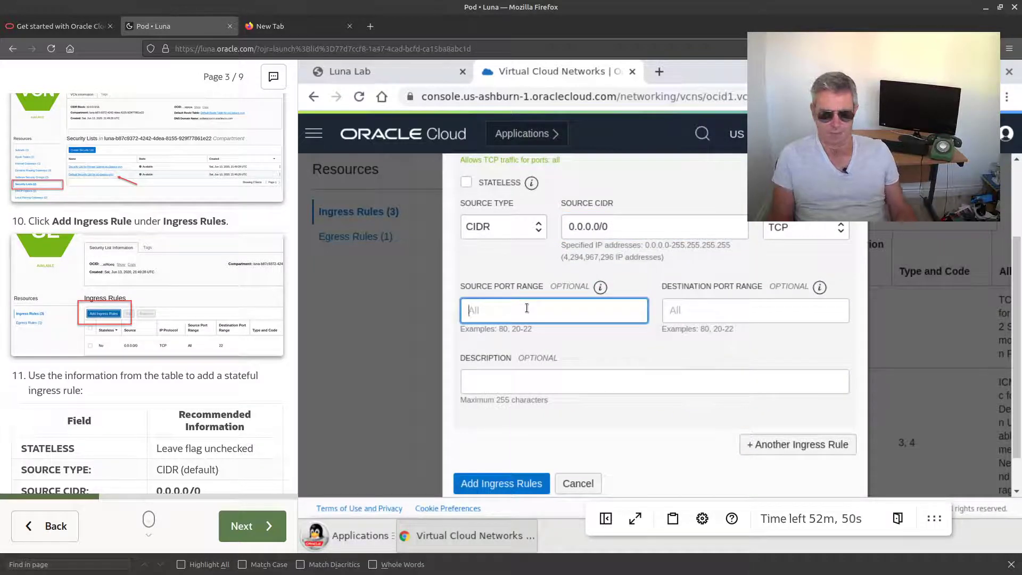
pyautogui.click(690, 307)
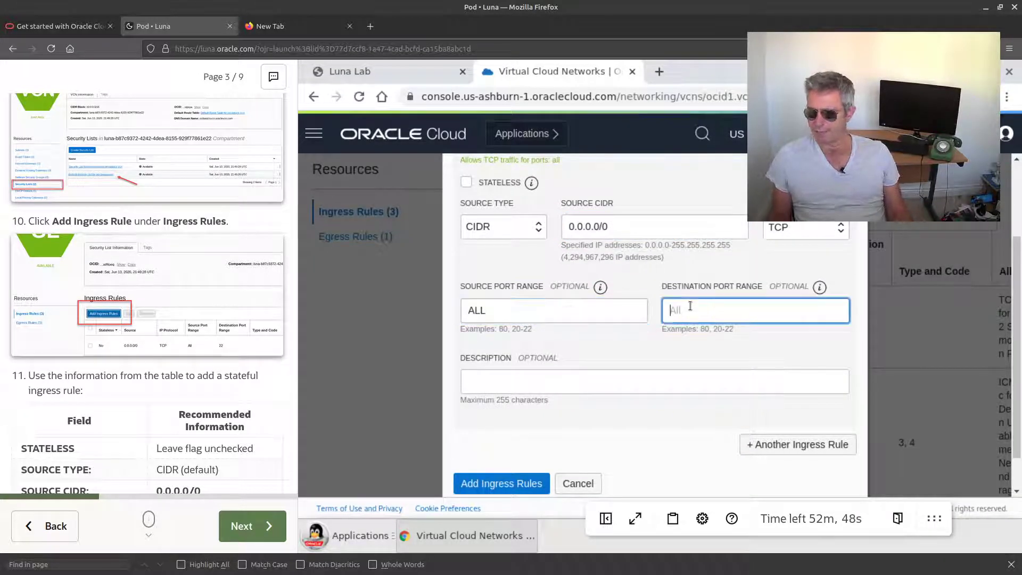
pyautogui.write('80')
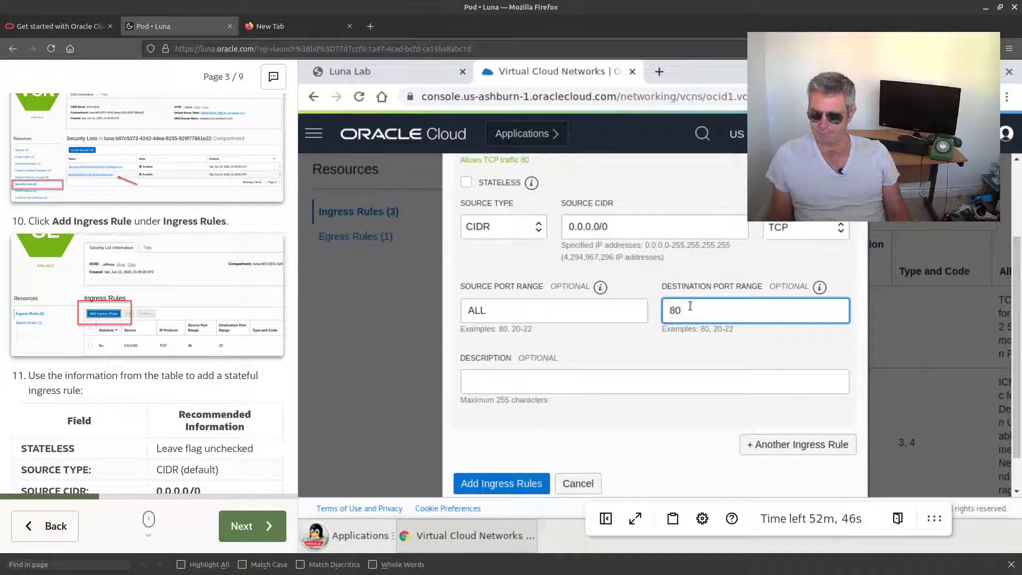
pyautogui.click(653, 350)
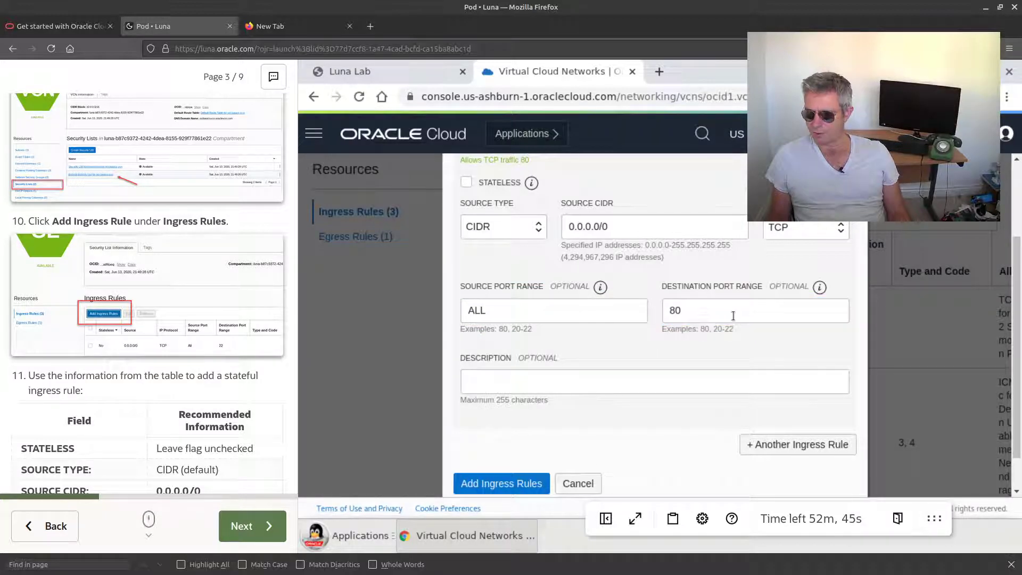
# Step: Describe the rule as "http port 80 allow for web application", check it against the guide's table, and add it
pyautogui.click(517, 384)
pyautogui.write('http ')
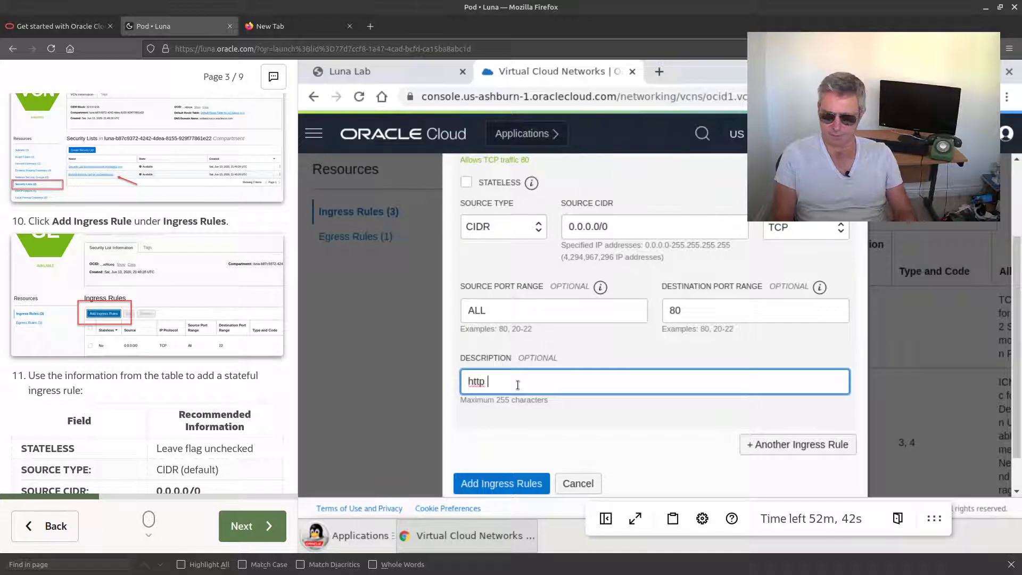
pyautogui.write('port 80 allow')
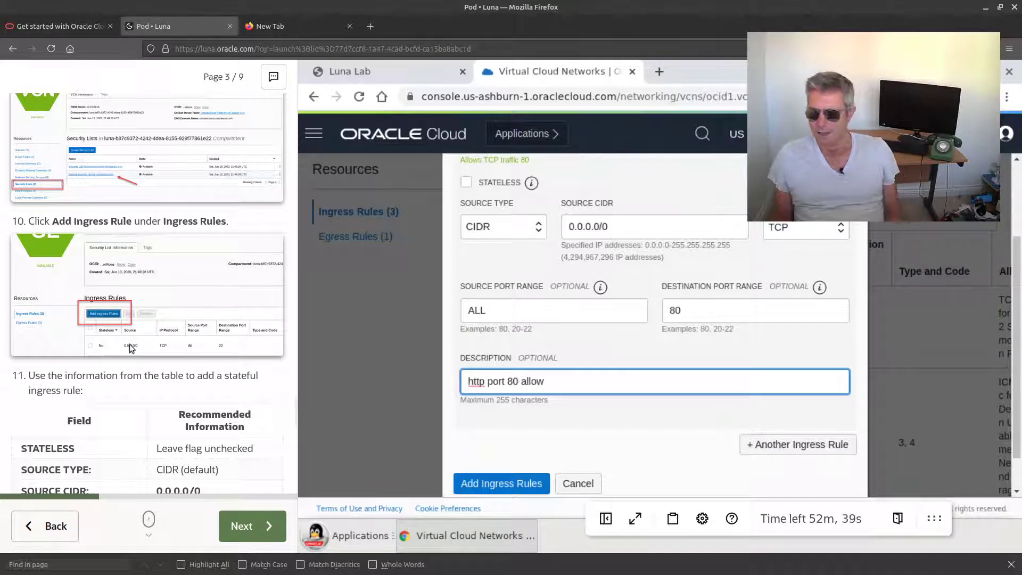
pyautogui.scroll(-5, 113, 346)
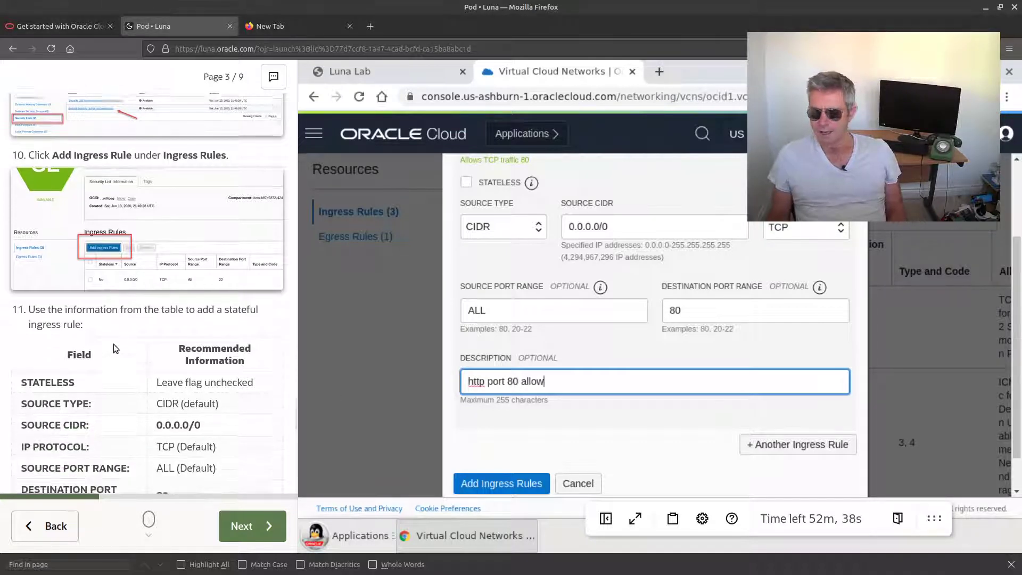
pyautogui.scroll(-8, 114, 344)
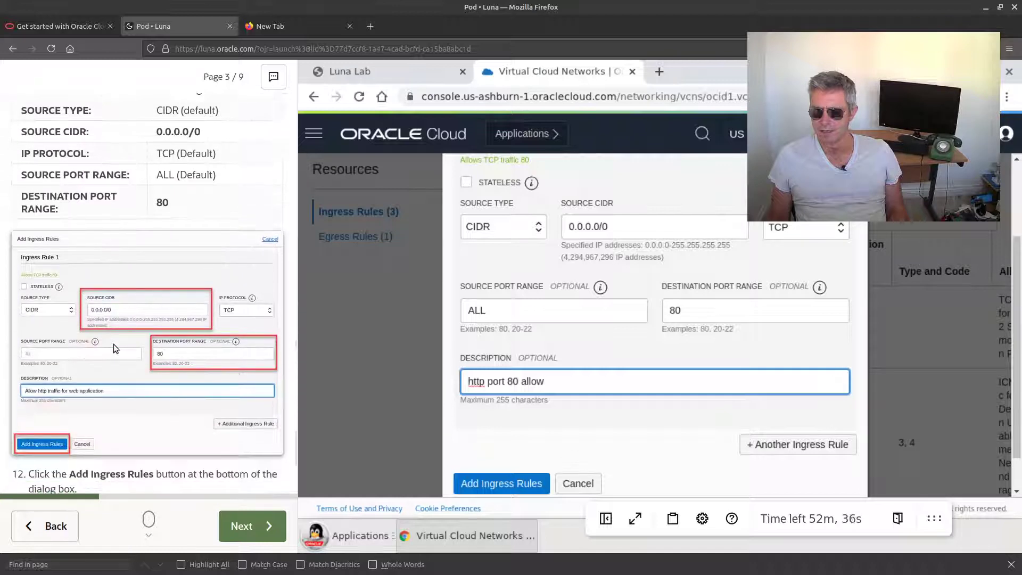
pyautogui.scroll(-3, 114, 344)
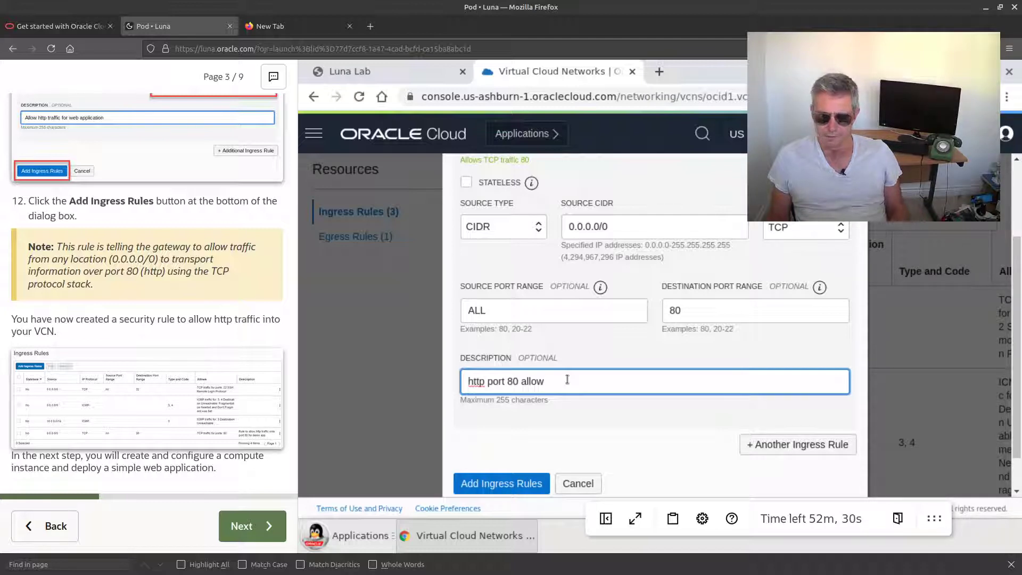
pyautogui.write('for web application')
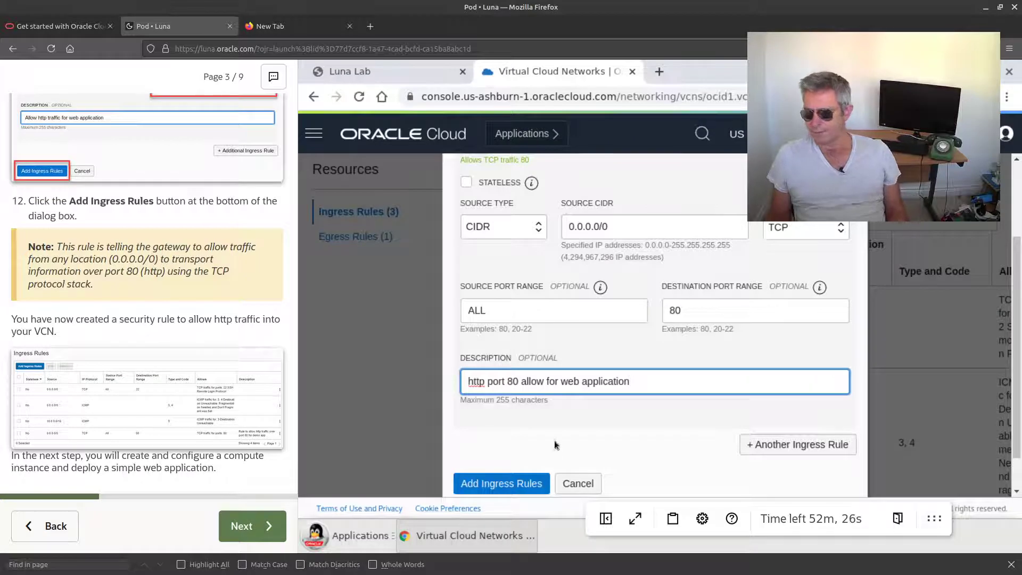
pyautogui.click(507, 483)
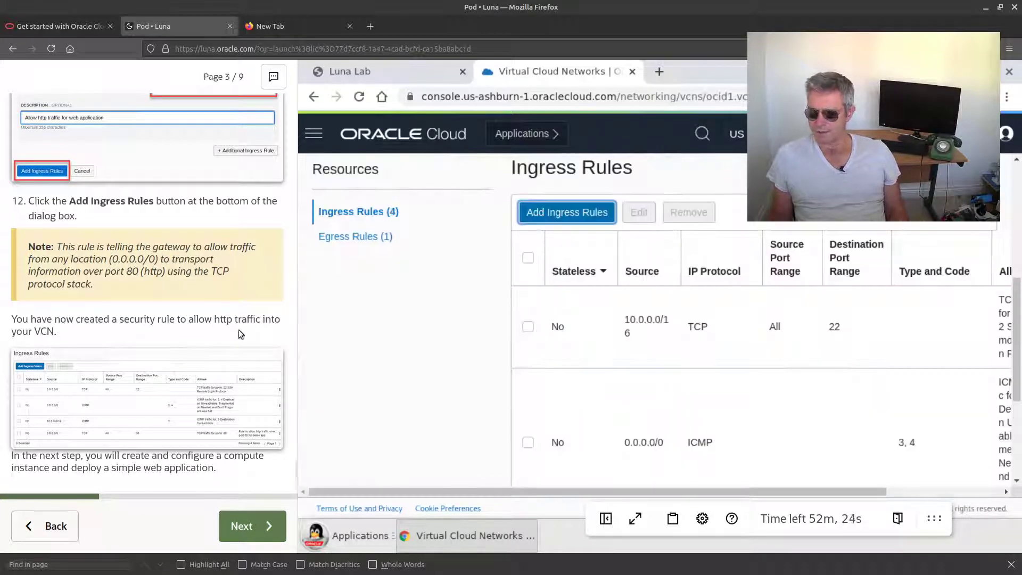
# Step: Examine the ingress rules table for the new port 80 rule and its description
pyautogui.scroll(-1, 588, 408)
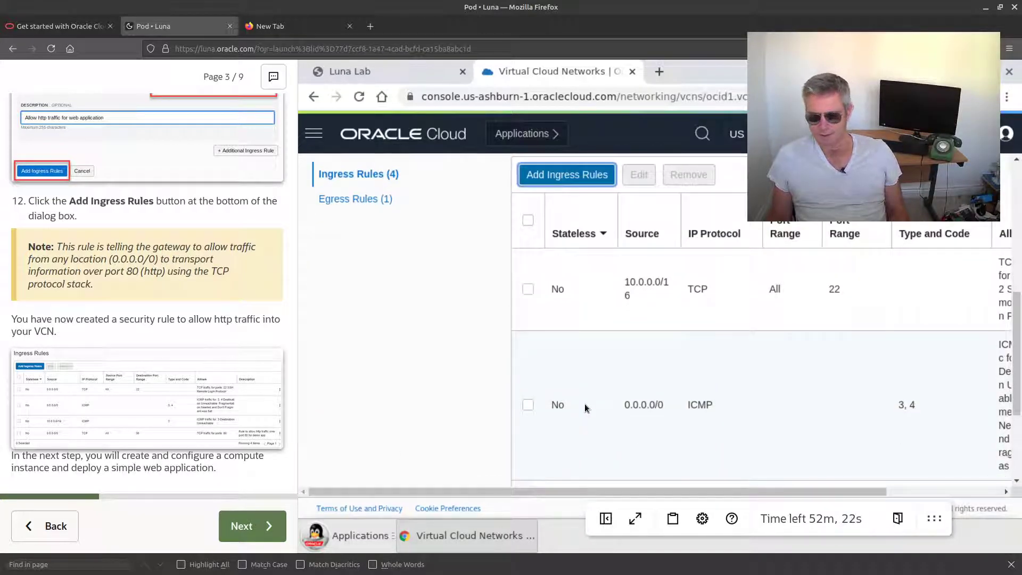
pyautogui.hotkey('ctrl', '-')
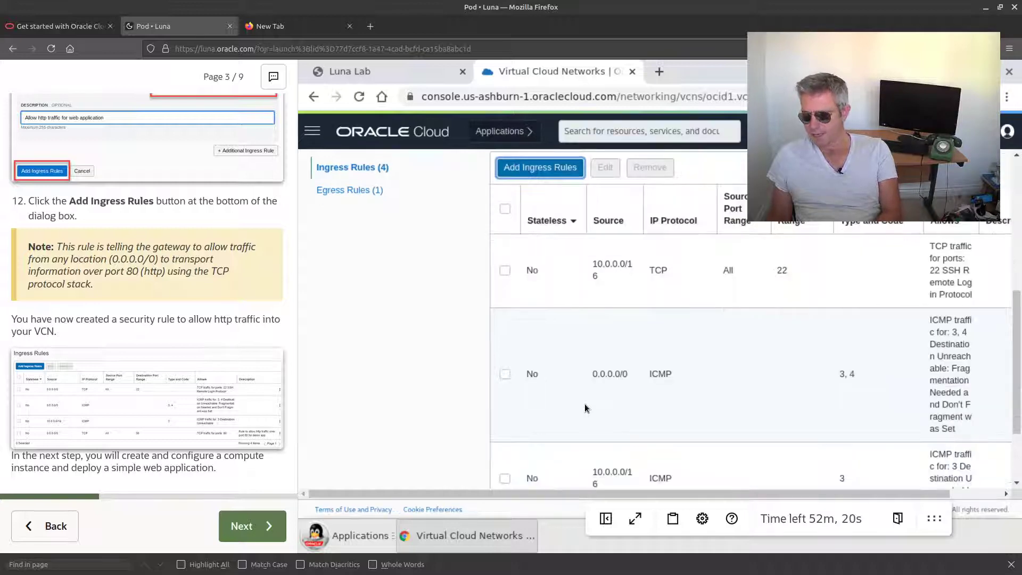
pyautogui.hotkey('ctrl', '-')
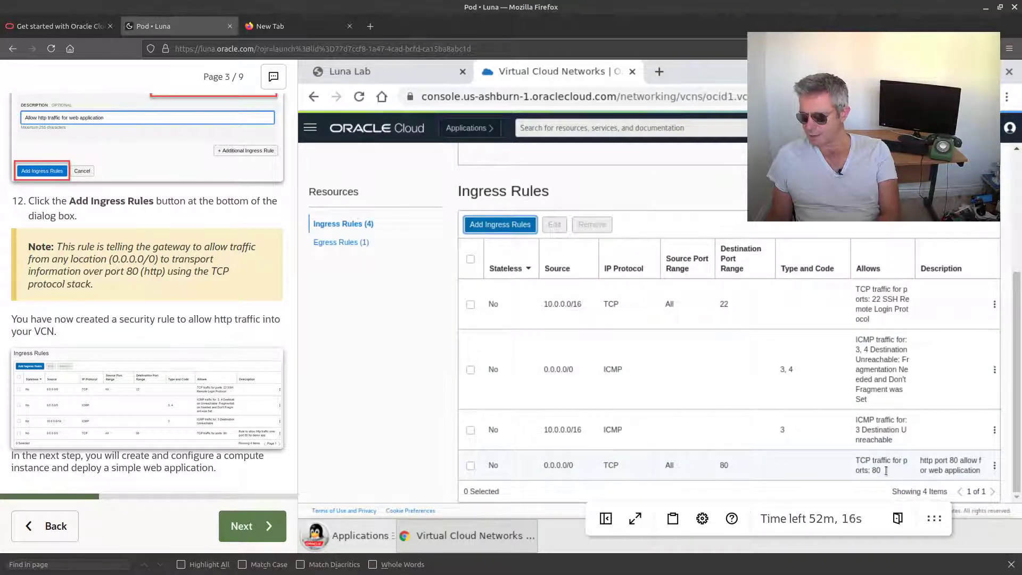
pyautogui.moveTo(950, 463); pyautogui.dragTo(486, 459)
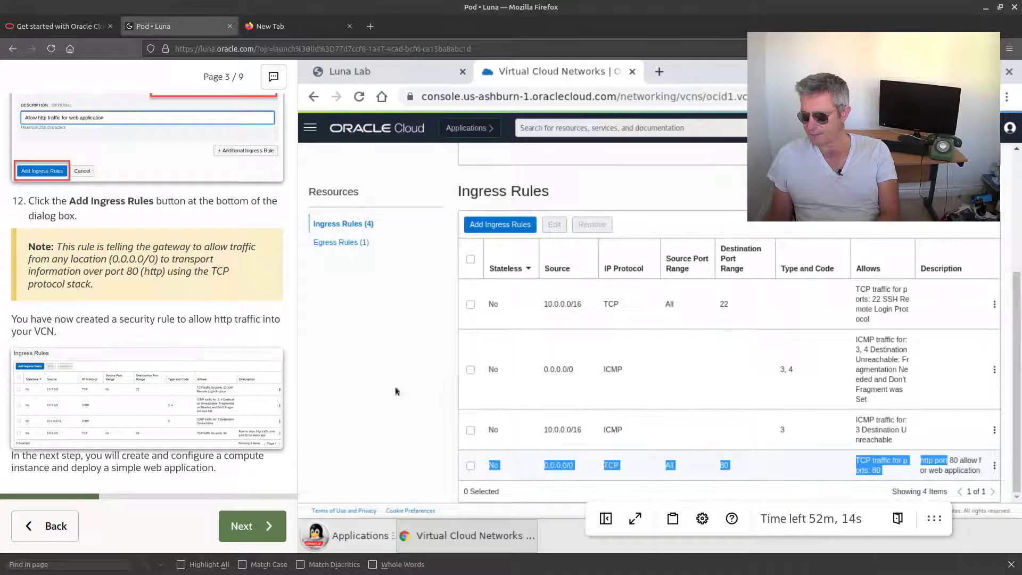
pyautogui.click(374, 371)
pyautogui.hotkey('ctrl', '+')
pyautogui.hotkey('ctrl', '+')
pyautogui.hotkey('ctrl', '+')
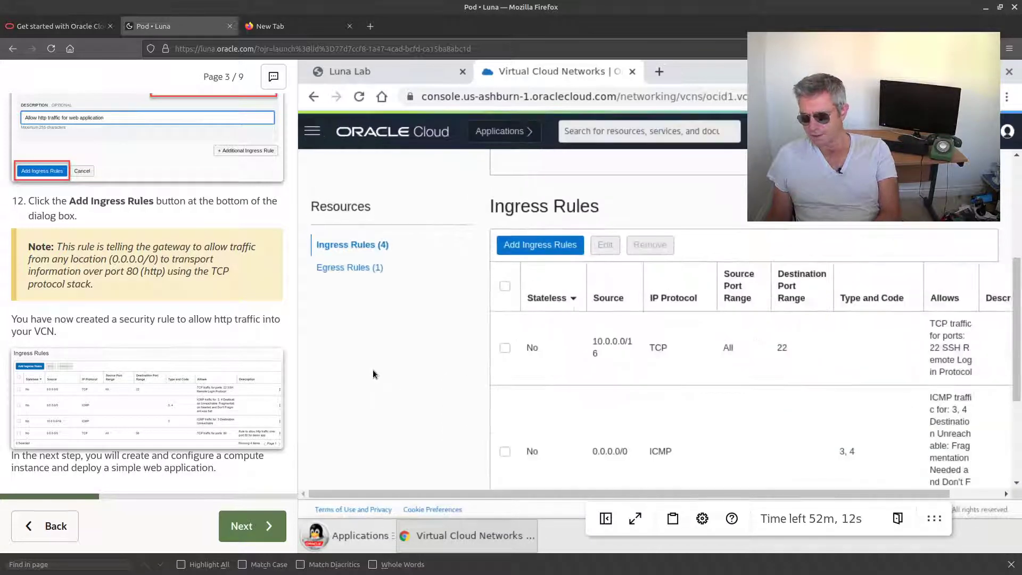
pyautogui.scroll(-5, 373, 370)
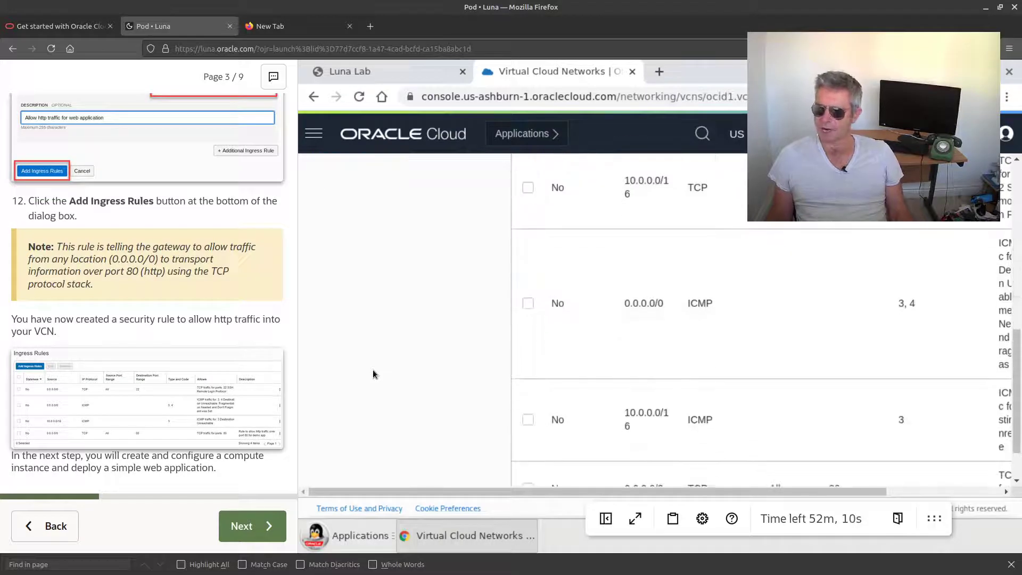
# Step: Advance the guide to Step 2: Launch Compute Instance and open the Compute Instances page
pyautogui.click(249, 529)
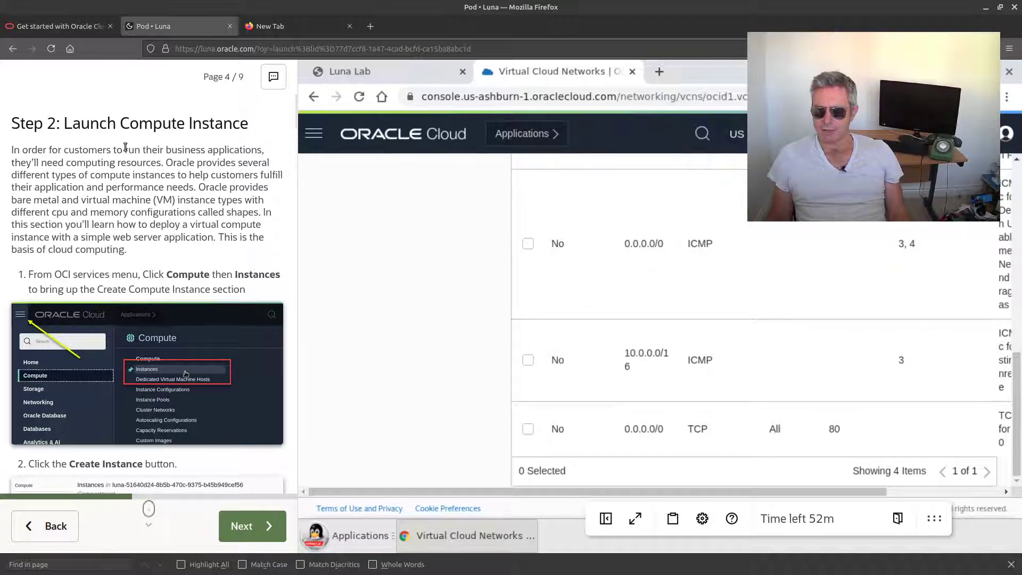
pyautogui.click(314, 136)
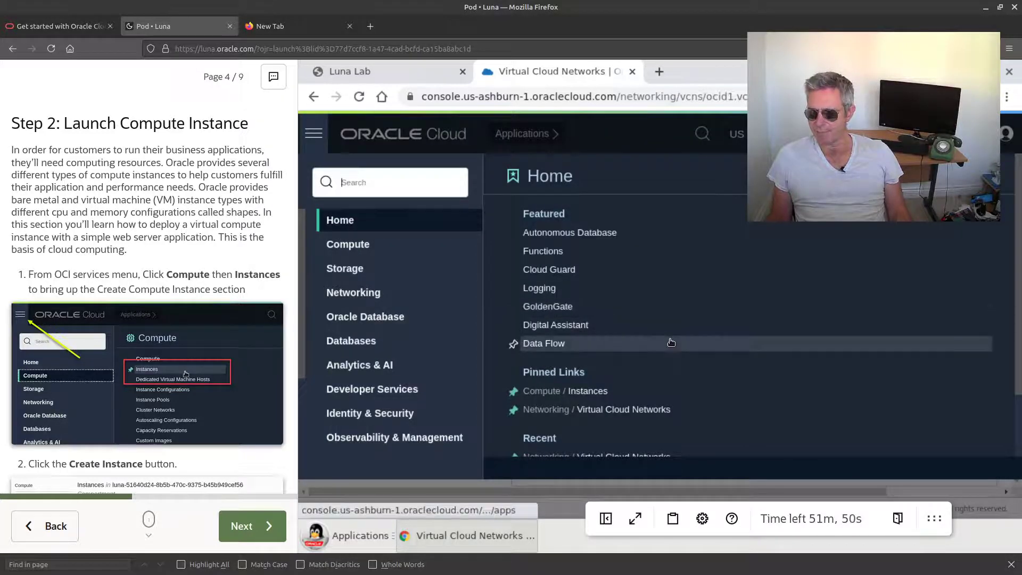
pyautogui.click(586, 392)
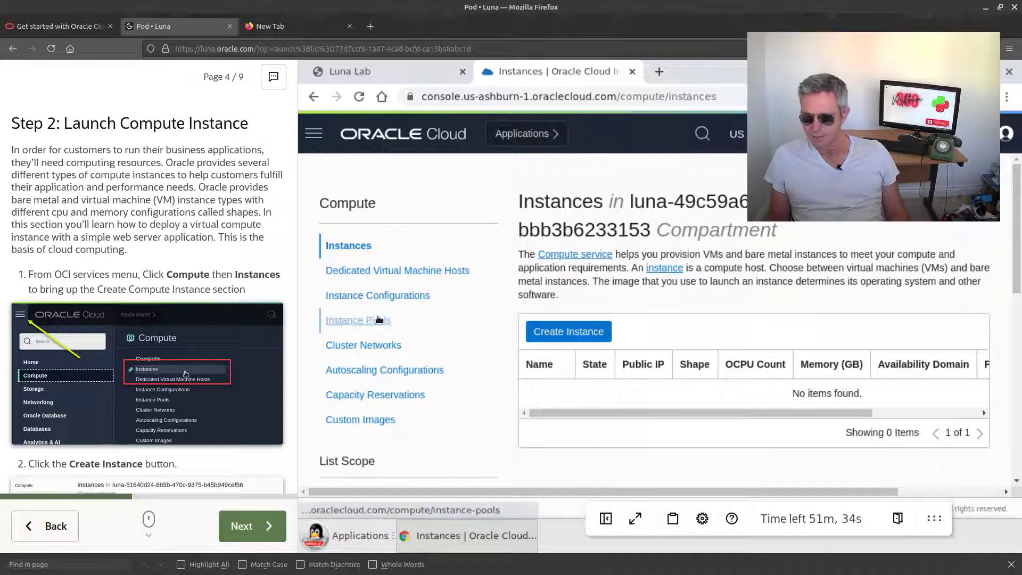
# Step: Read the guide's instance creation instructions, open the Create Compute Instance form, and review the recommended name, compartment and availability domain
pyautogui.scroll(-3, 132, 304)
pyautogui.scroll(-7, 132, 303)
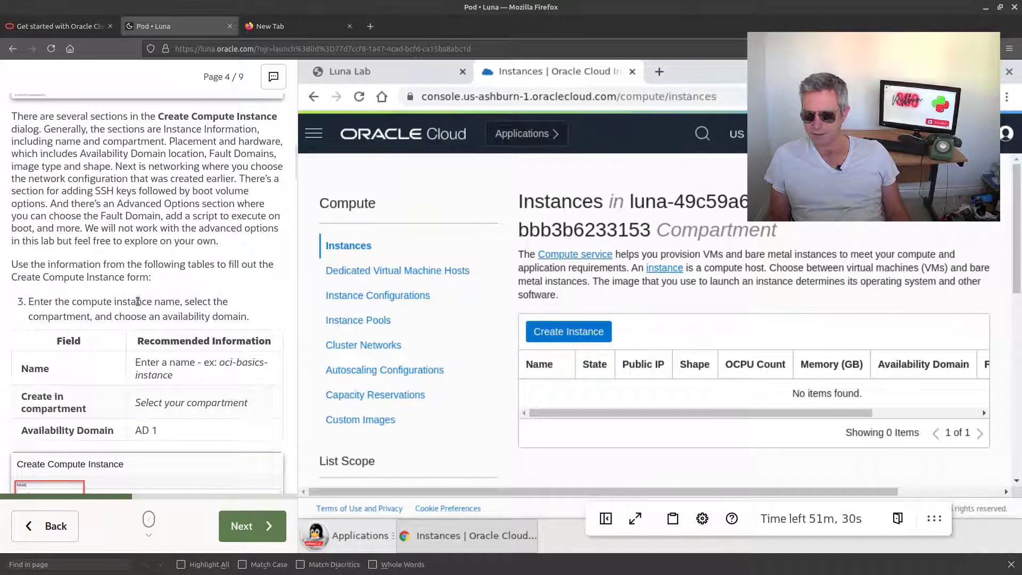
pyautogui.scroll(-2, 168, 297)
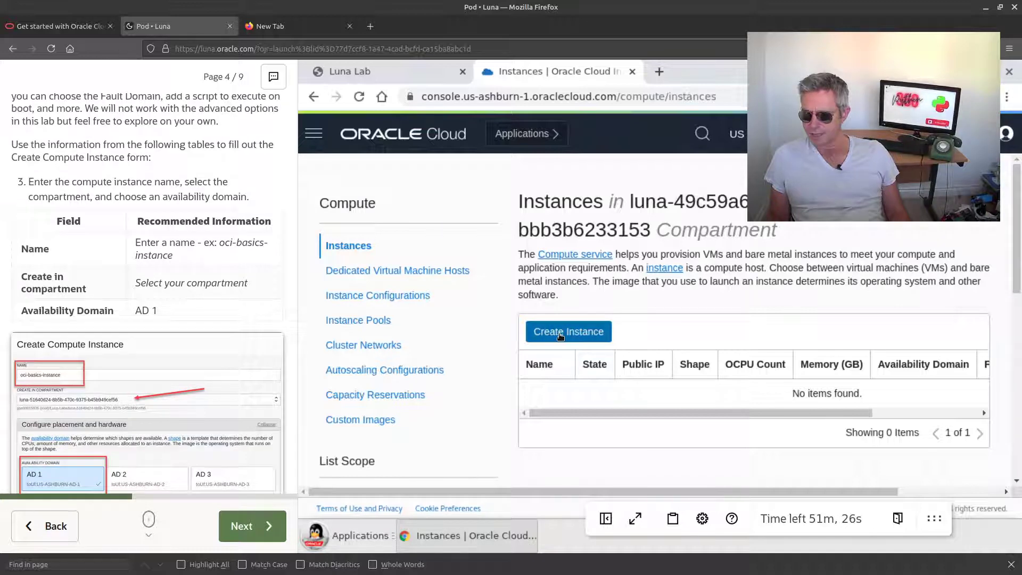
pyautogui.scroll(6, 180, 267)
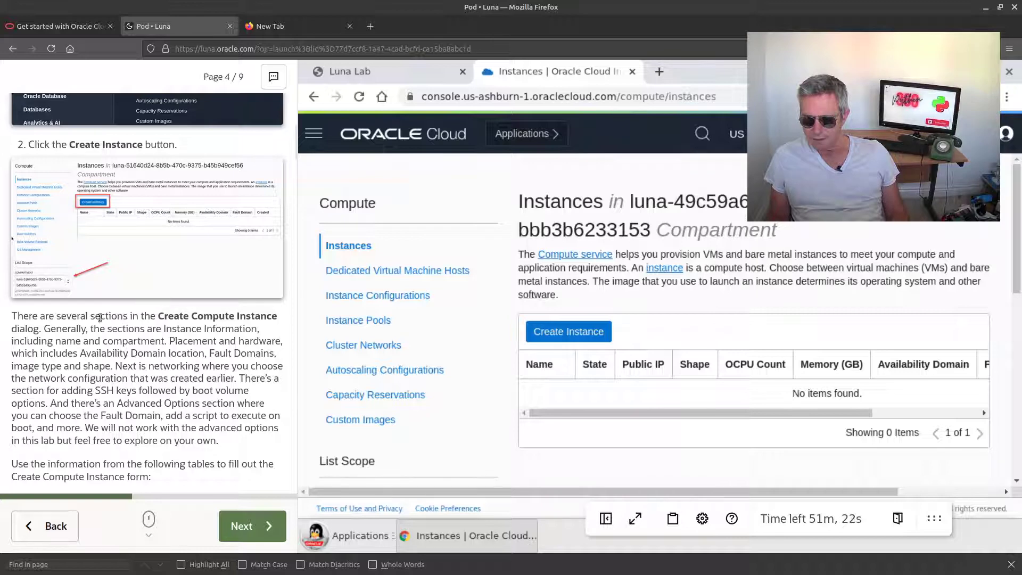
pyautogui.moveTo(75, 317); pyautogui.dragTo(156, 393)
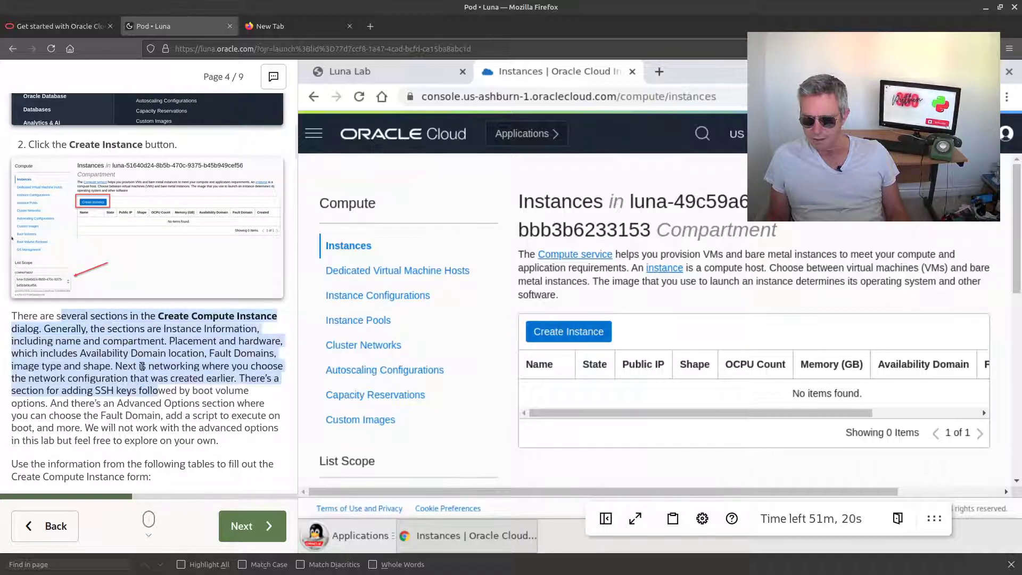
pyautogui.scroll(-5, 143, 366)
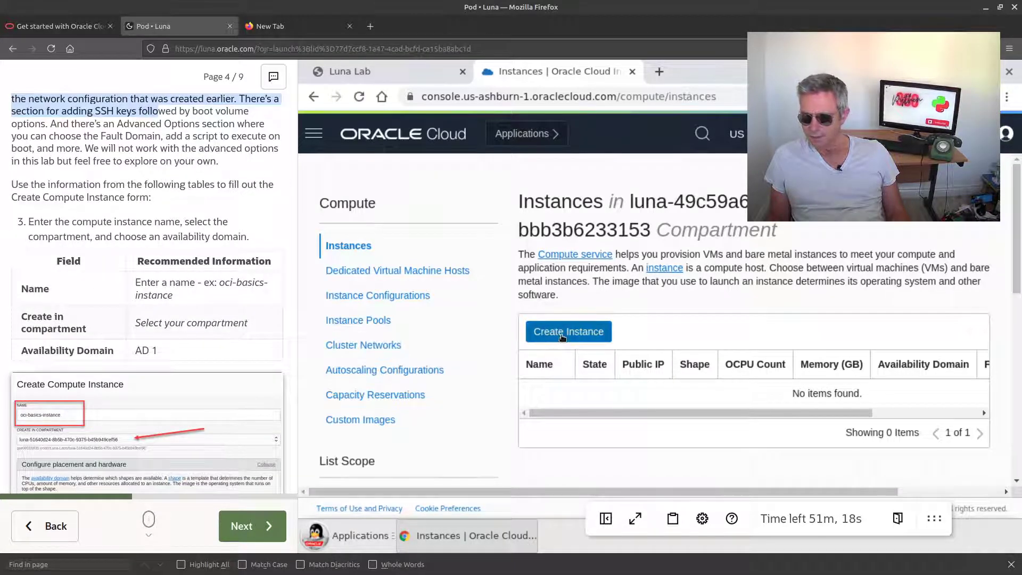
pyautogui.click(562, 335)
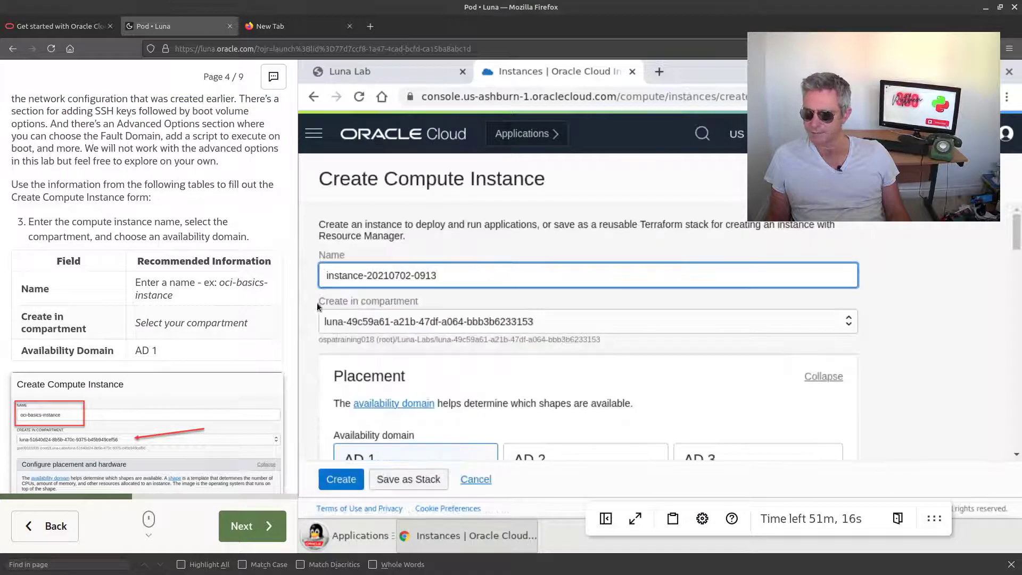
pyautogui.scroll(-3, 183, 306)
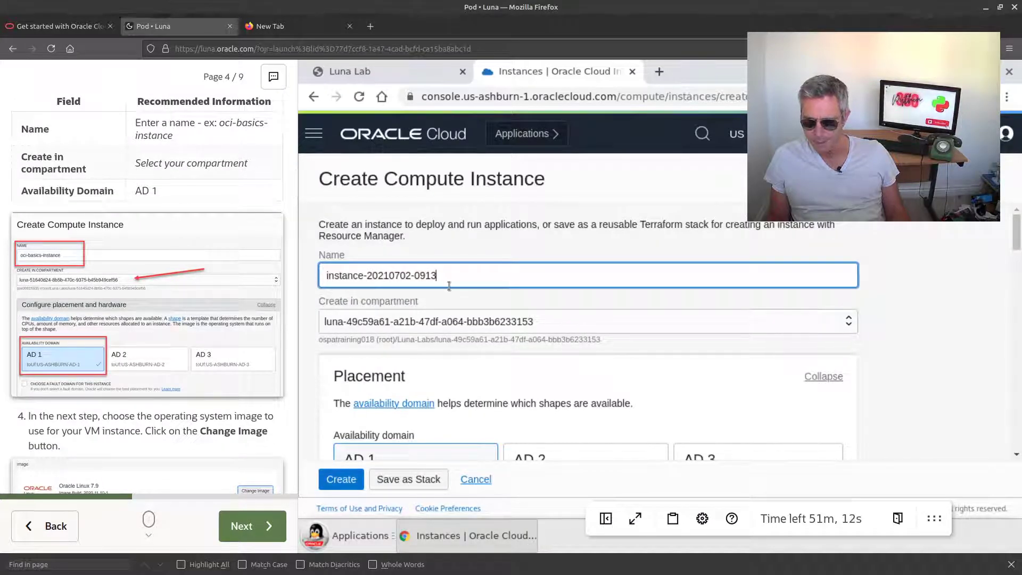
pyautogui.scroll(3, 279, 280)
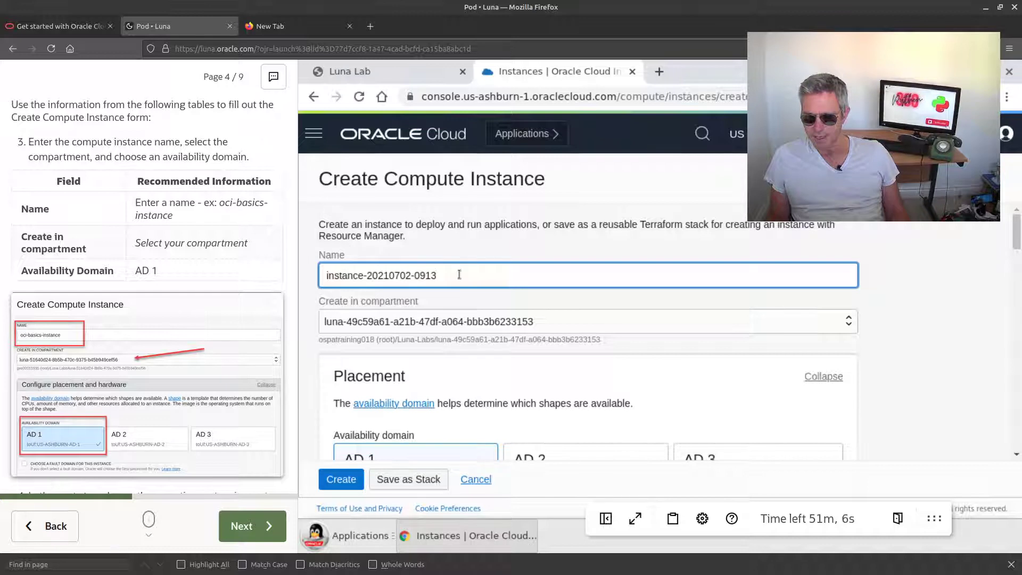
# Step: Name the compute instance oci-basics and check that availability domain AD 1 is selected
pyautogui.hotkey('ctrl', 'a')
pyautogui.write('o')
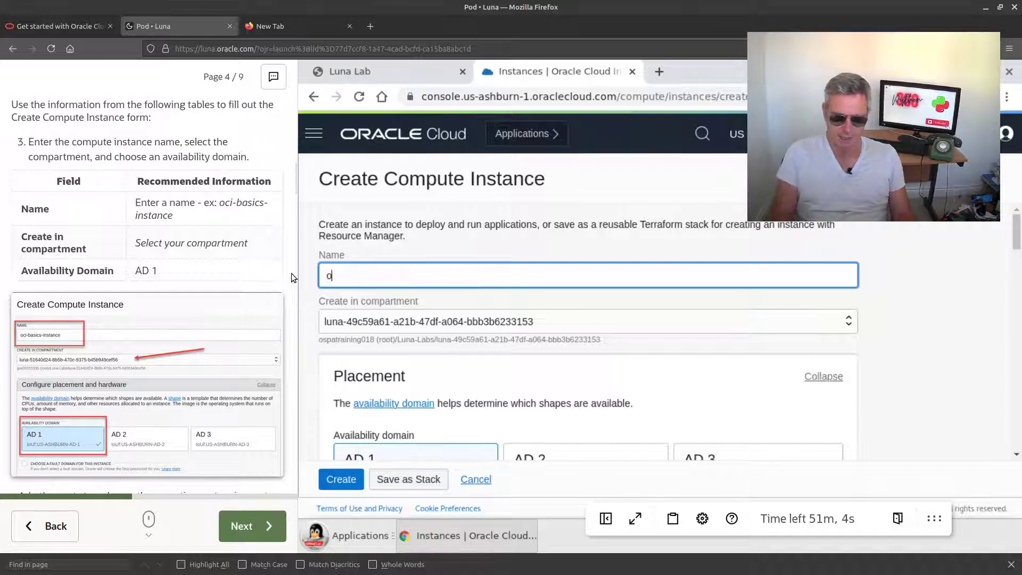
pyautogui.write('ci-b')
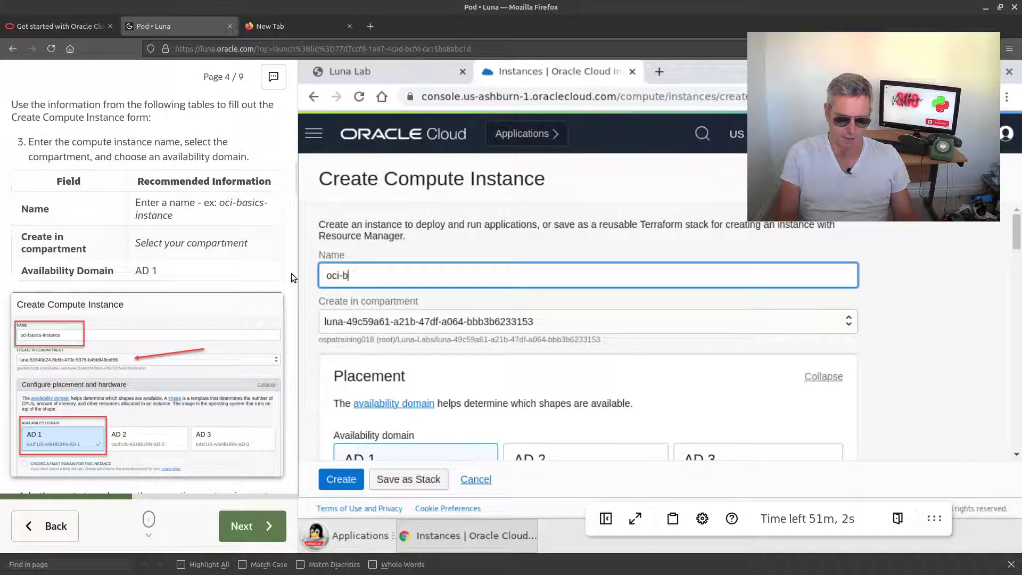
pyautogui.write('asics')
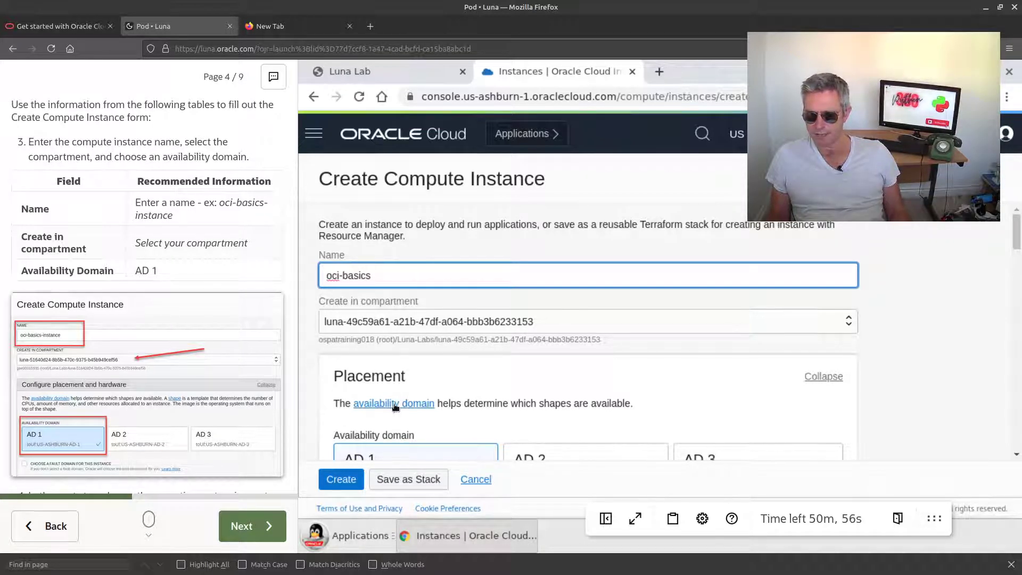
pyautogui.scroll(-4, 395, 407)
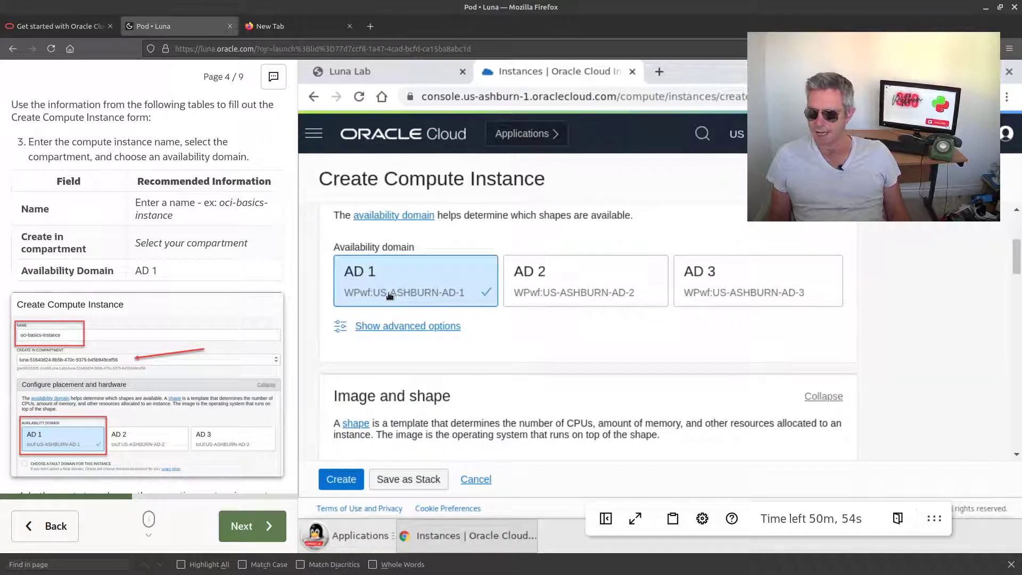
# Step: Read the guide's image selection instructions and open the image browser for the instance
pyautogui.scroll(-3, 155, 348)
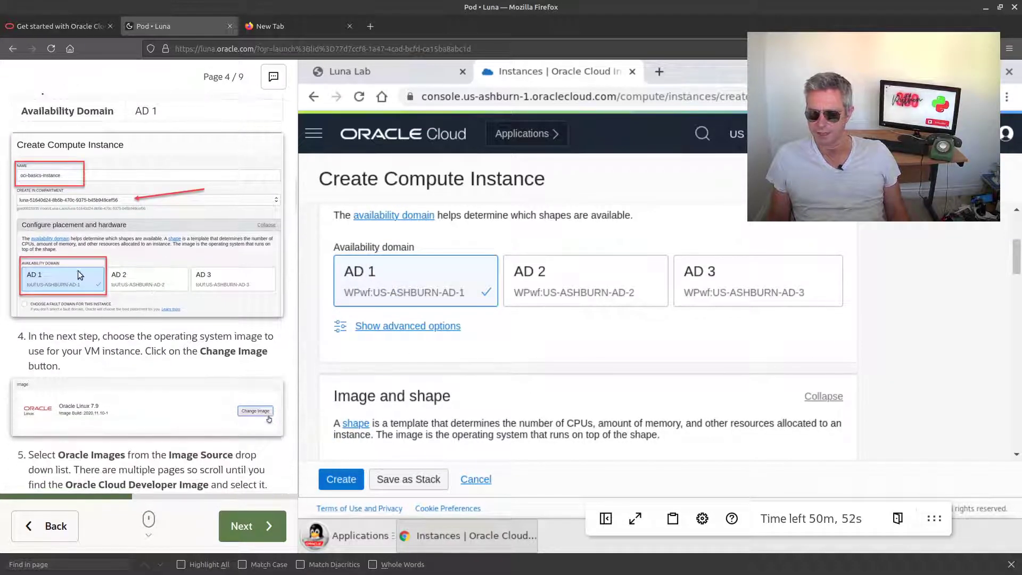
pyautogui.scroll(-3, 80, 277)
pyautogui.scroll(-1, 522, 347)
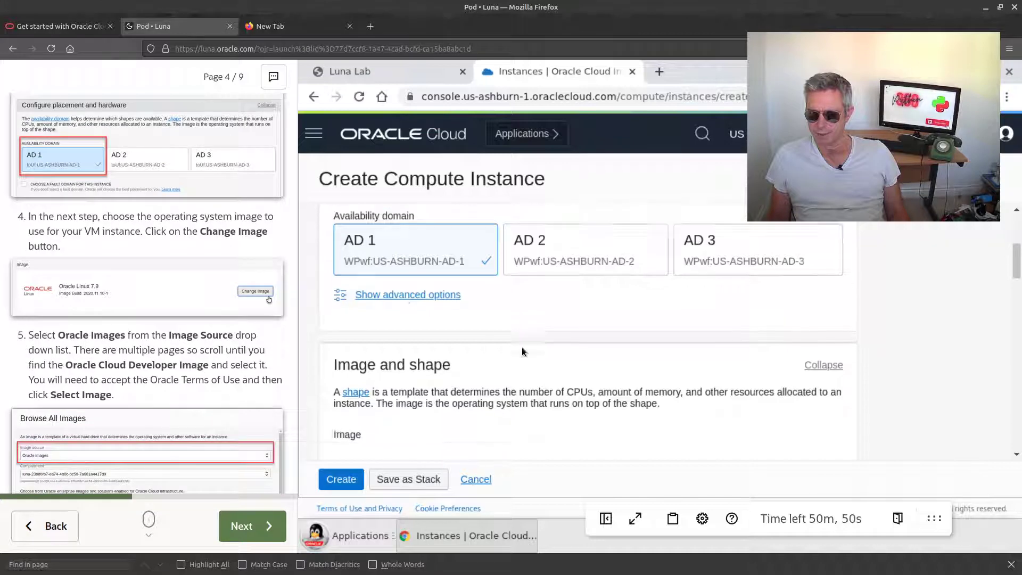
pyautogui.scroll(-2, 524, 352)
pyautogui.scroll(-2, 637, 366)
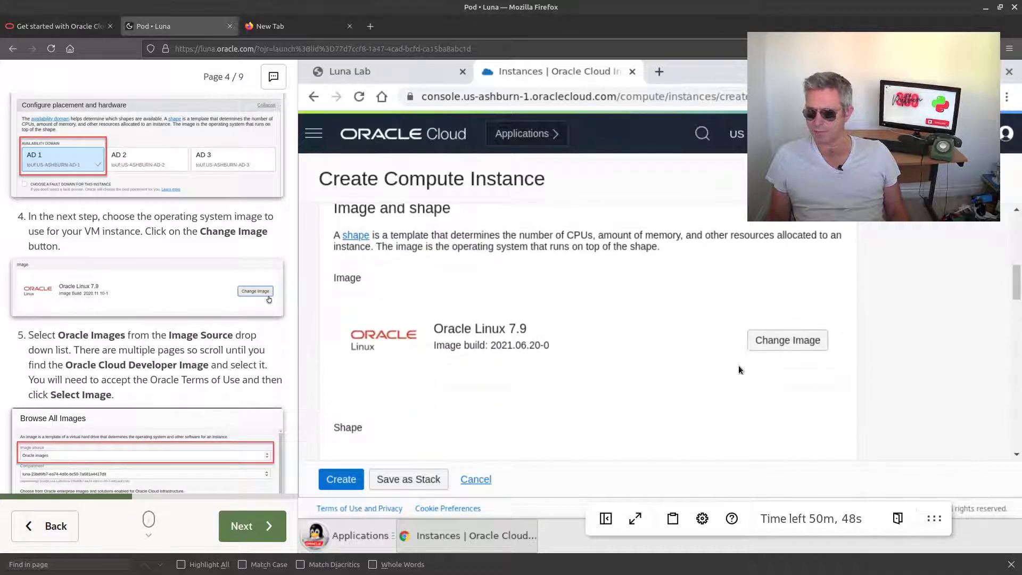
pyautogui.click(788, 346)
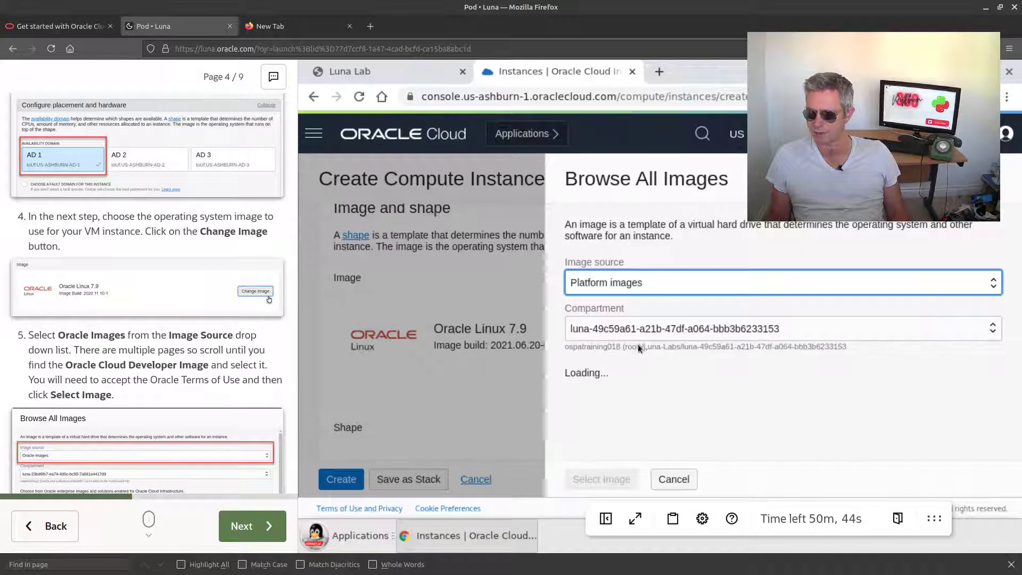
# Step: Choose the Oracle Linux Cloud Developer 8 platform image, accept its terms of use, and apply the selection
pyautogui.scroll(-5, 695, 384)
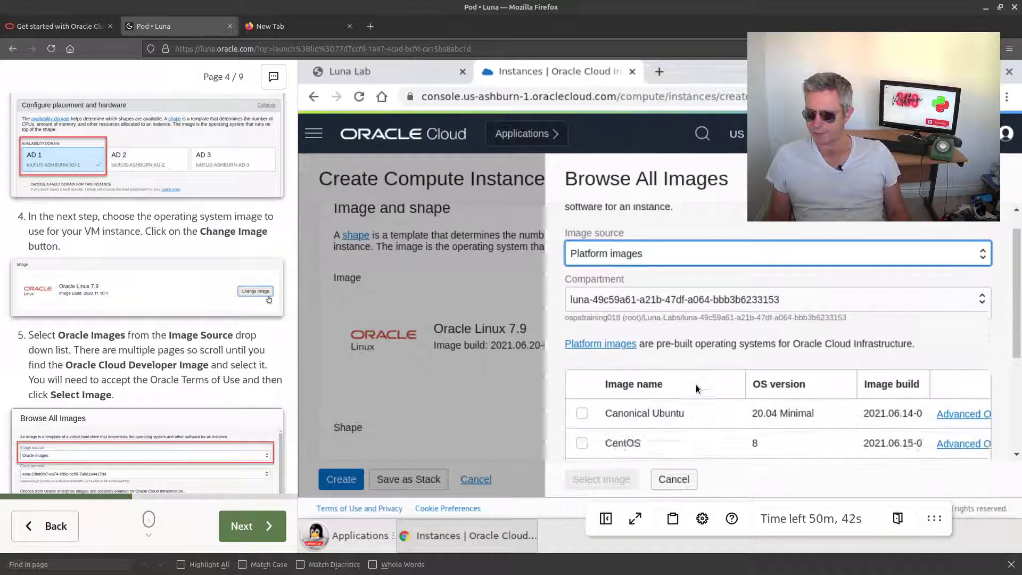
pyautogui.scroll(-2, 695, 384)
pyautogui.scroll(-1, 107, 330)
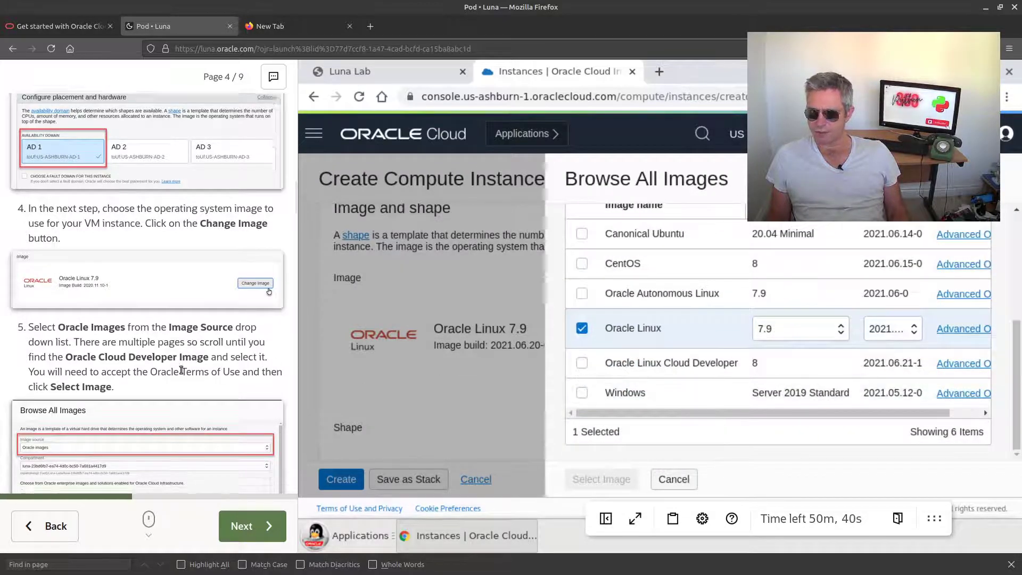
pyautogui.moveTo(66, 325); pyautogui.dragTo(209, 326)
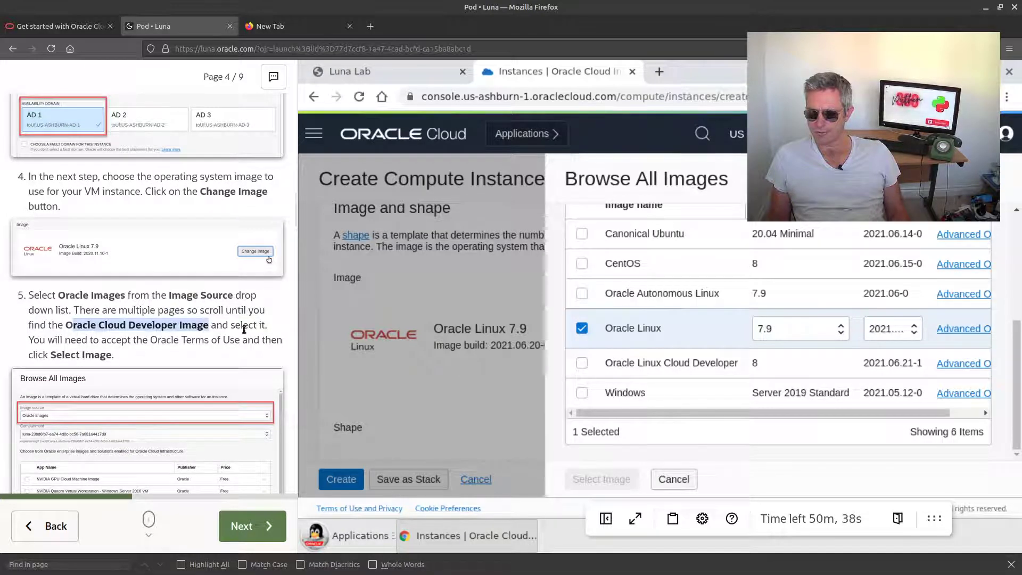
pyautogui.click(582, 363)
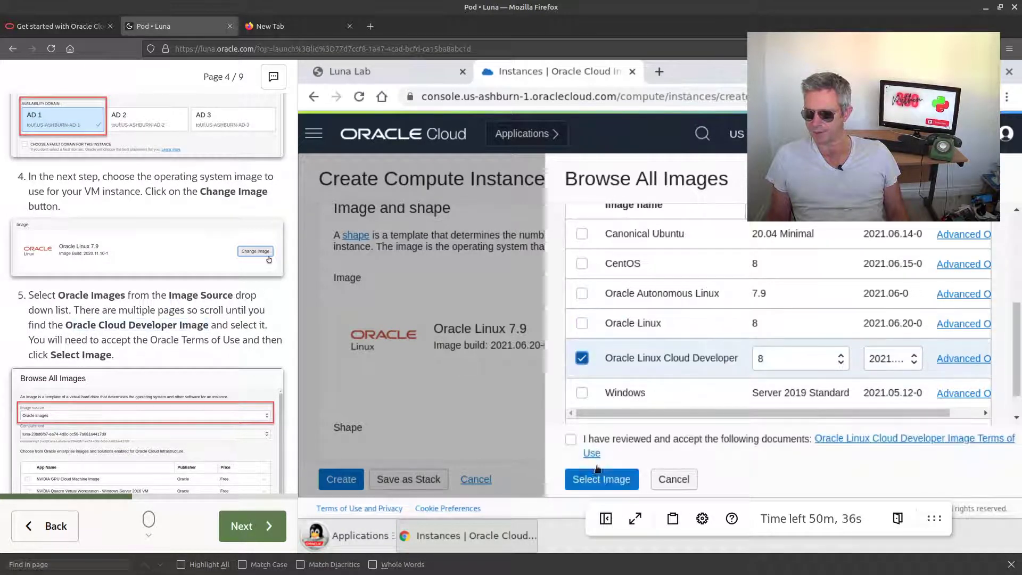
pyautogui.click(604, 481)
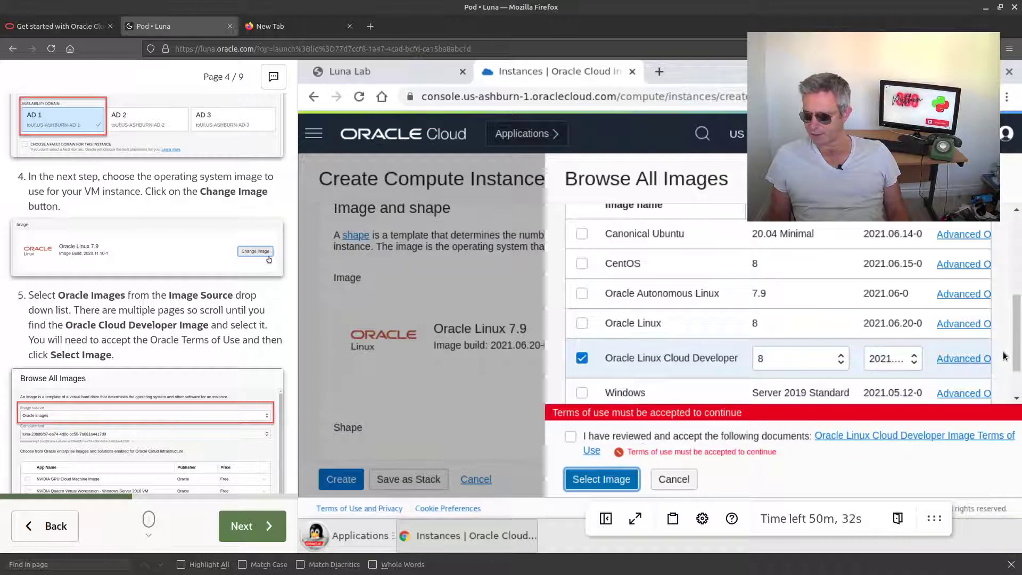
pyautogui.click(570, 437)
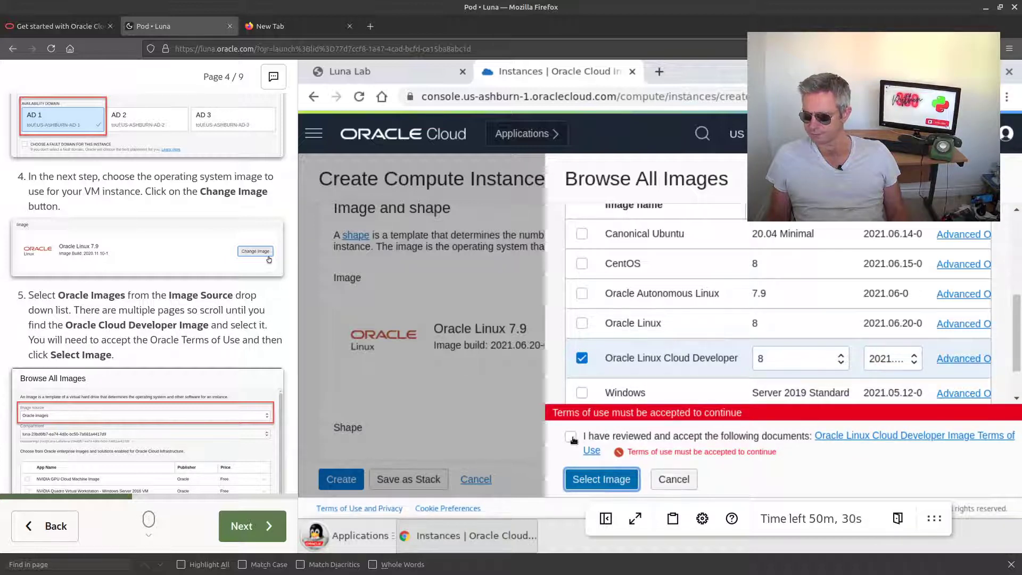
pyautogui.click(605, 481)
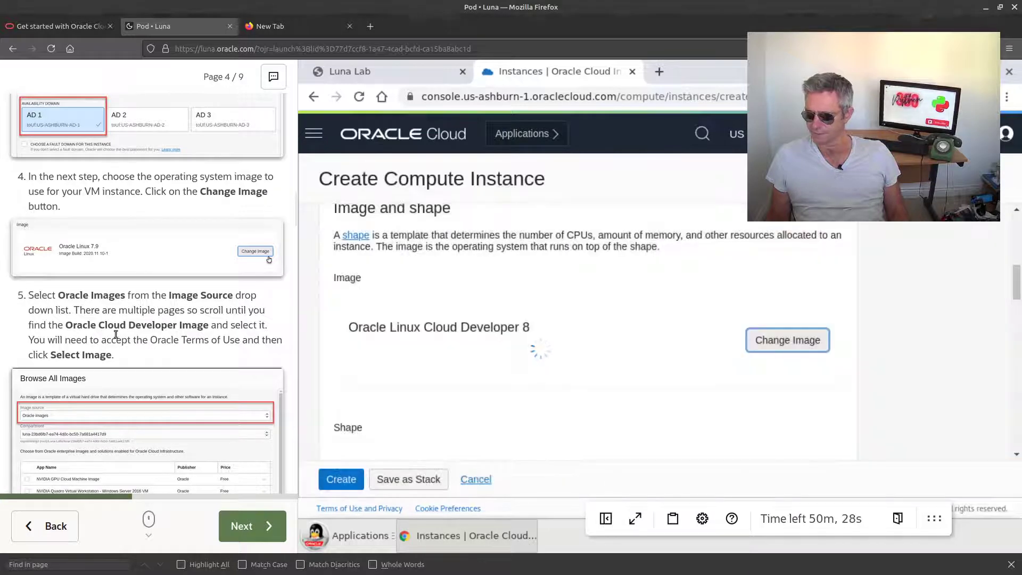
# Step: Change the instance shape to VM.Standard2.1 from the Intel virtual machine series, as the guide requires
pyautogui.scroll(-7, 115, 325)
pyautogui.scroll(-3, 115, 326)
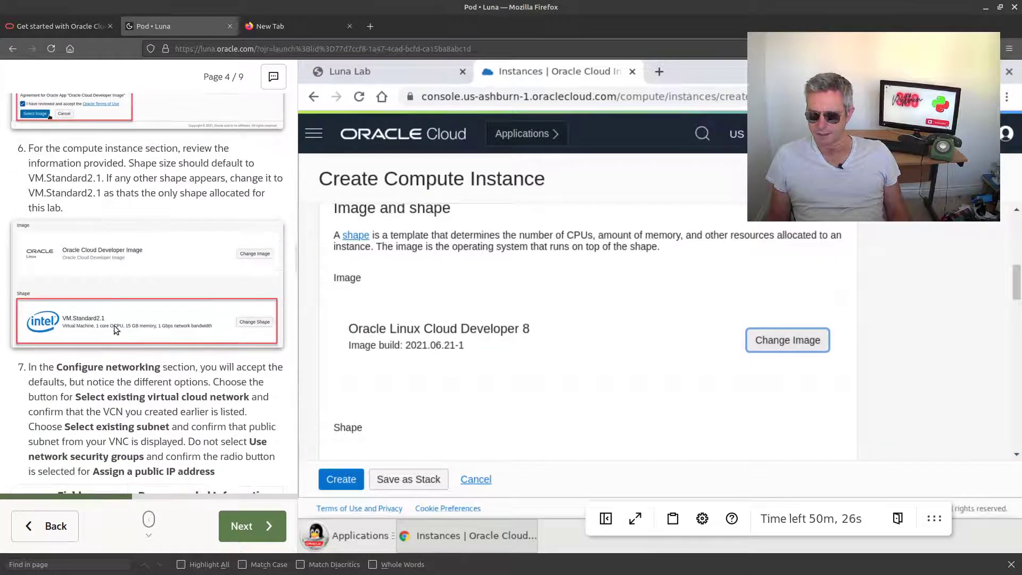
pyautogui.scroll(-5, 469, 366)
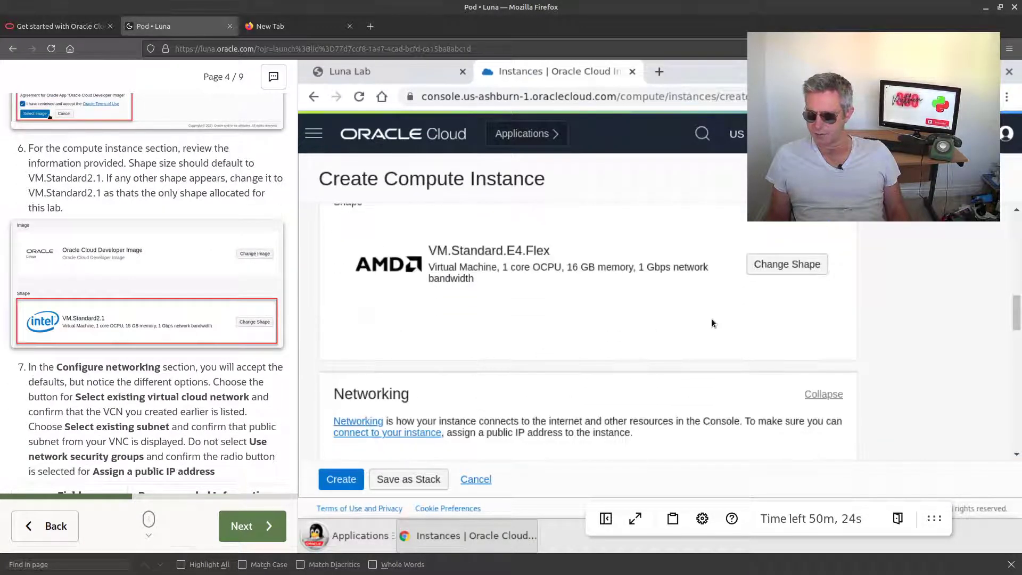
pyautogui.click(787, 265)
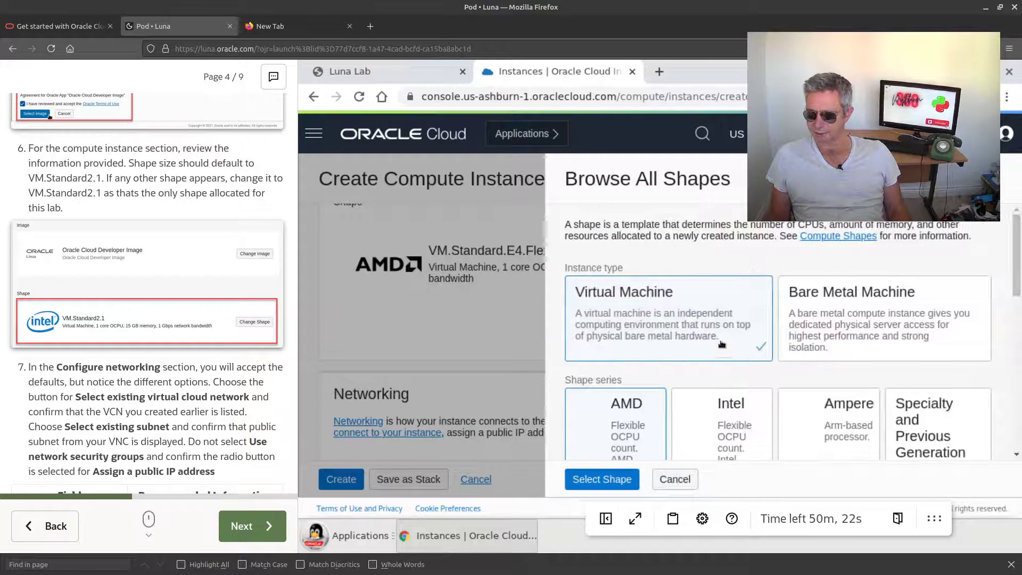
pyautogui.click(711, 386)
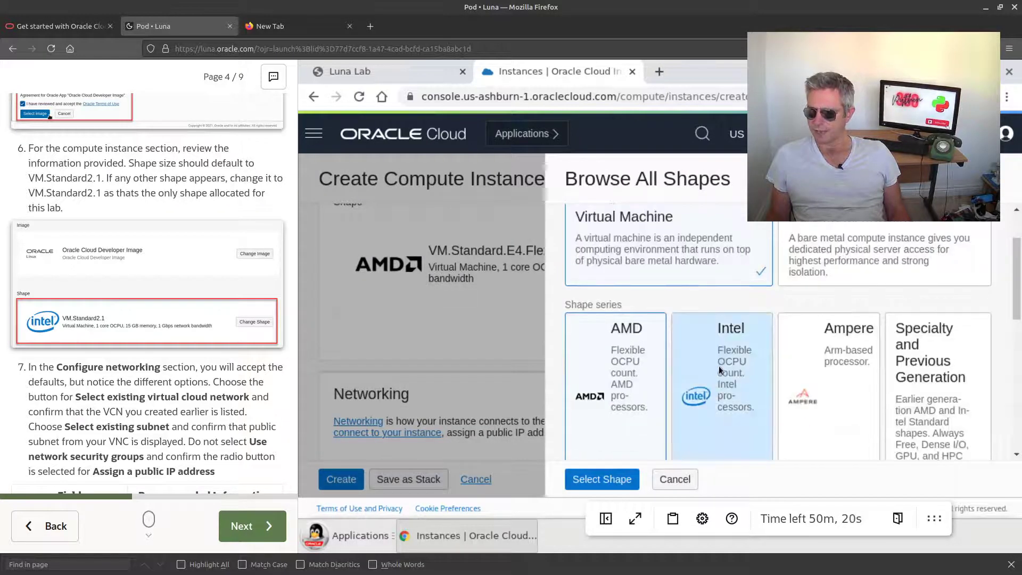
pyautogui.scroll(-3, 709, 376)
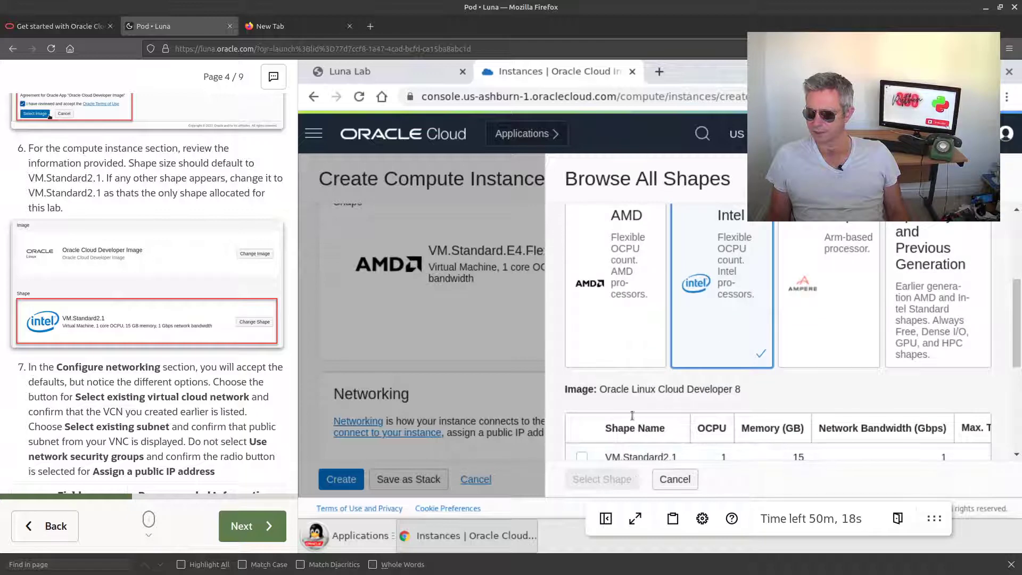
pyautogui.scroll(-4, 647, 407)
pyautogui.scroll(-4, 76, 353)
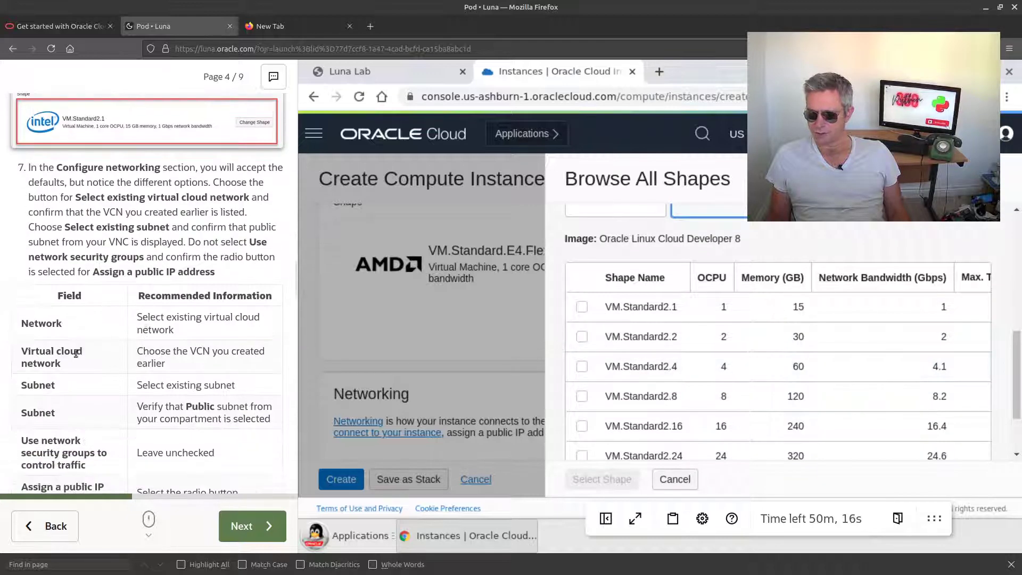
pyautogui.scroll(3, 113, 272)
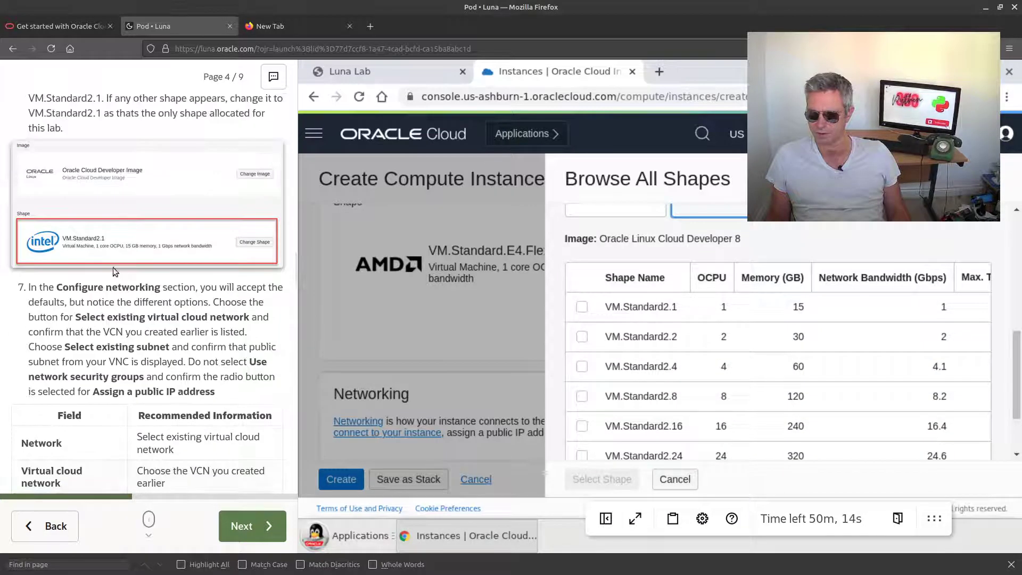
pyautogui.click(582, 307)
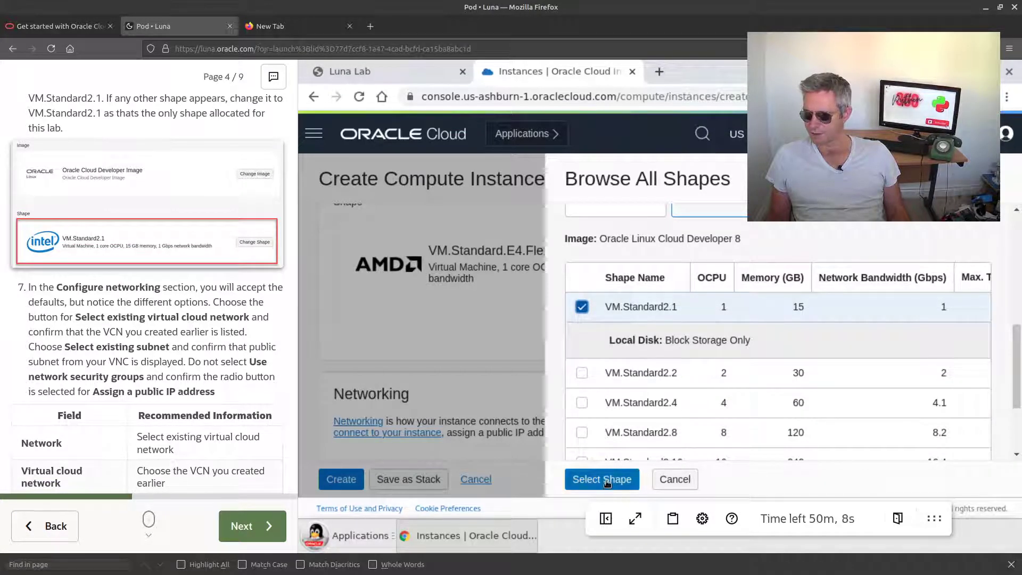
pyautogui.click(606, 480)
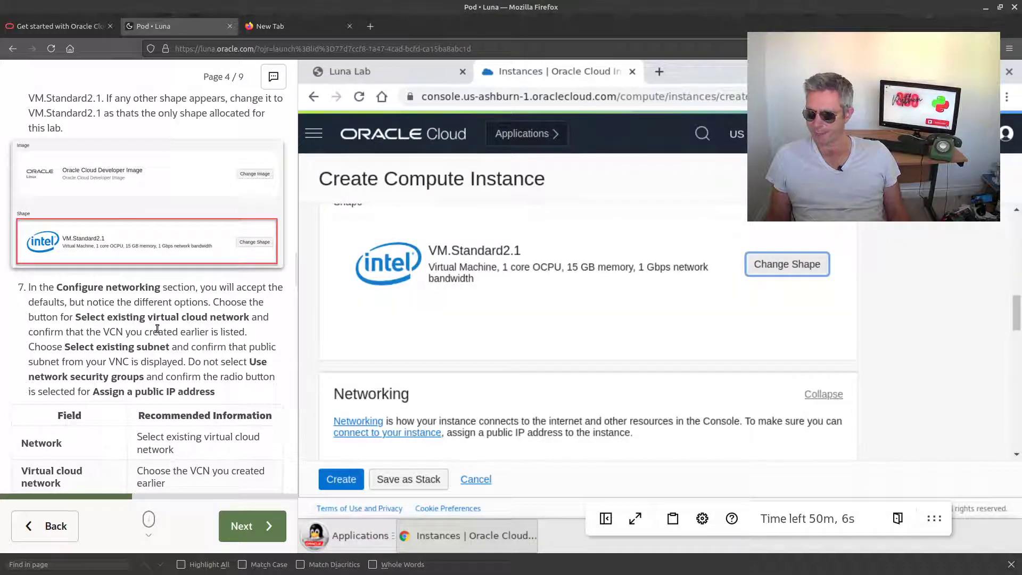
# Step: Read the guide's Configure networking instructions and its table of recommended network, subnet and public IP settings
pyautogui.scroll(-3, 160, 335)
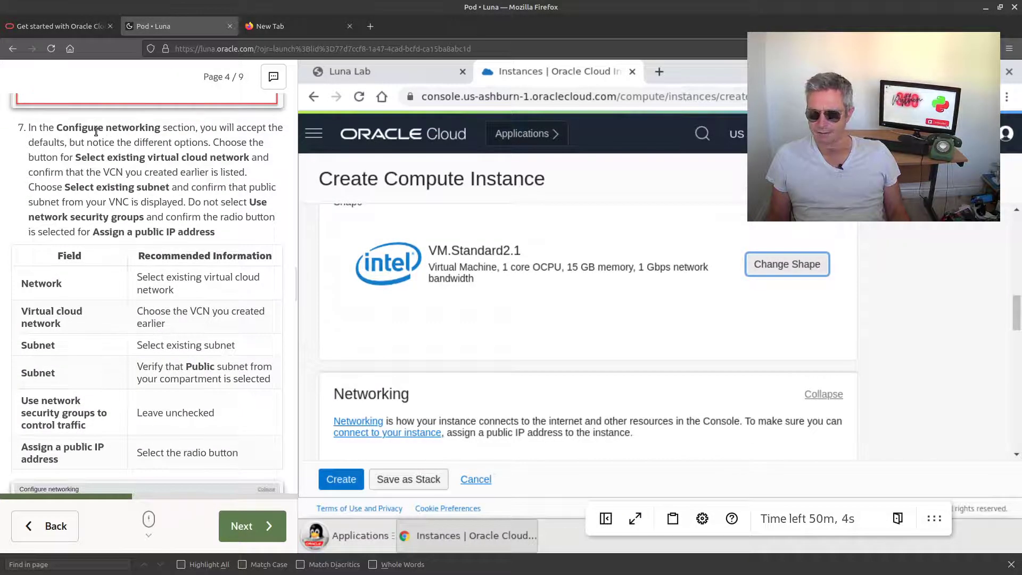
pyautogui.scroll(4, 152, 225)
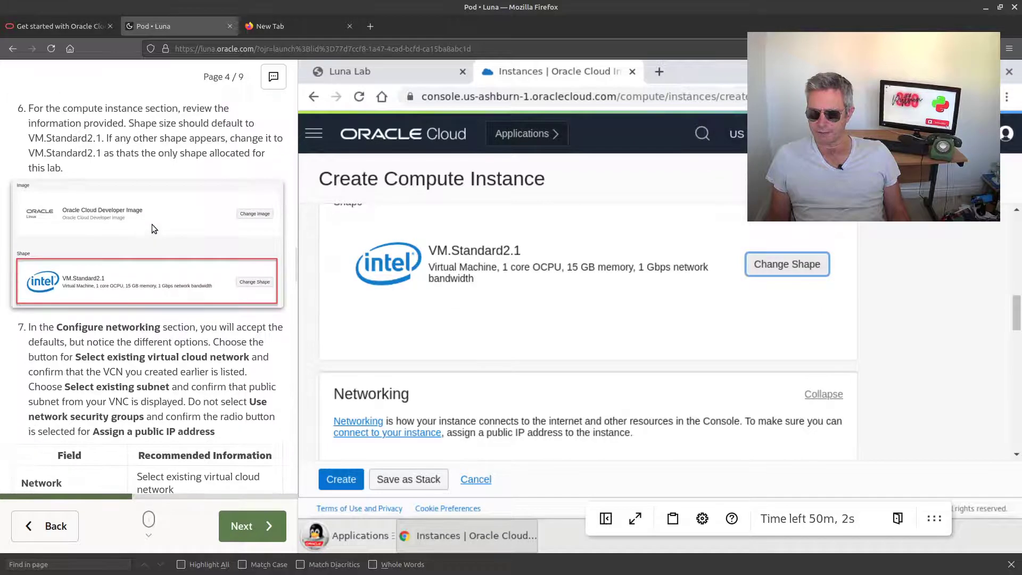
pyautogui.scroll(-3, 104, 241)
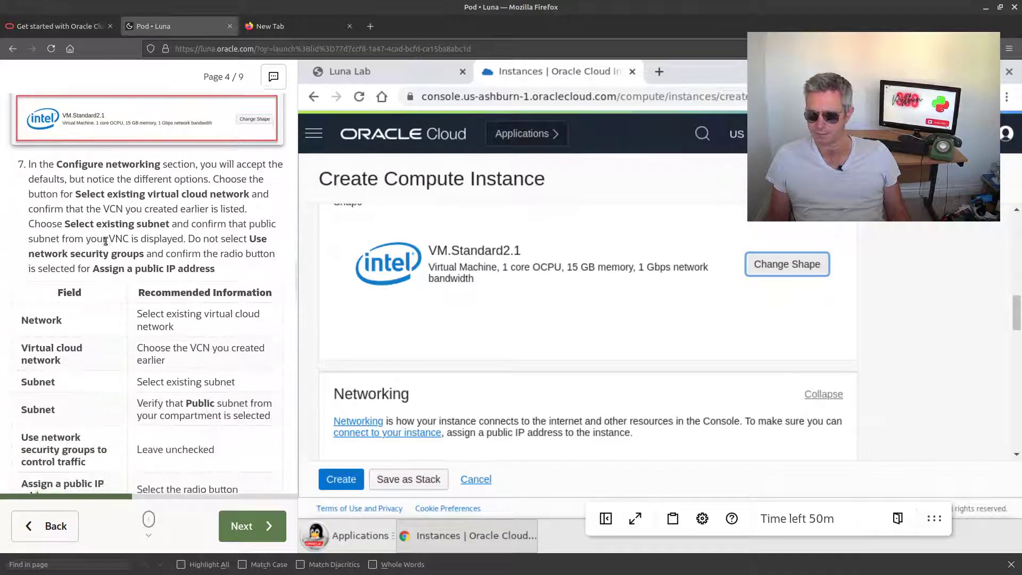
pyautogui.scroll(-2, 105, 242)
pyautogui.scroll(2, 261, 300)
pyautogui.scroll(-1, 392, 446)
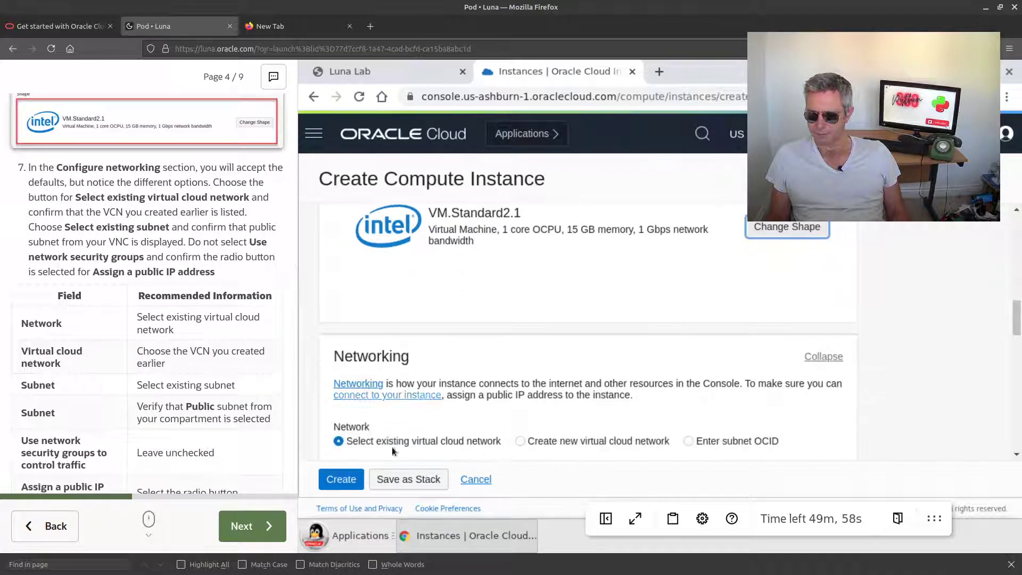
pyautogui.scroll(5, 127, 276)
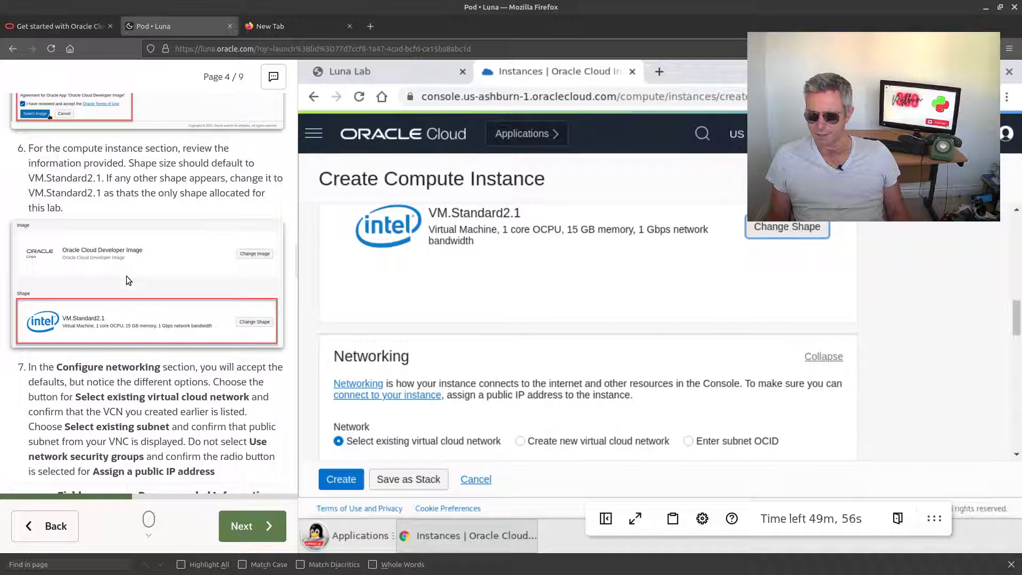
pyautogui.scroll(-3, 126, 276)
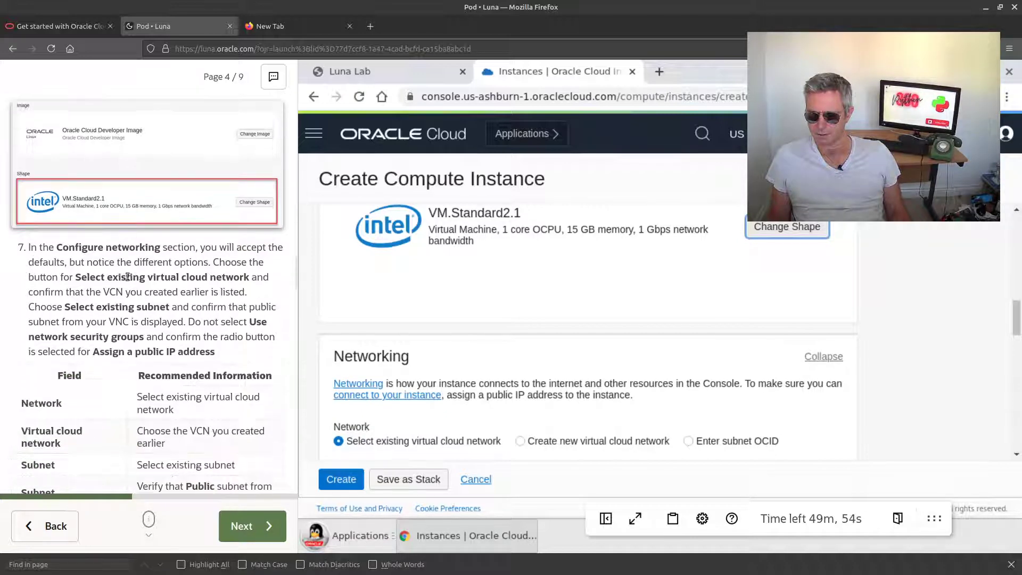
# Step: Check the form's virtual cloud network, subnet and public IP settings against the guide's networking table and example
pyautogui.scroll(-5, 410, 326)
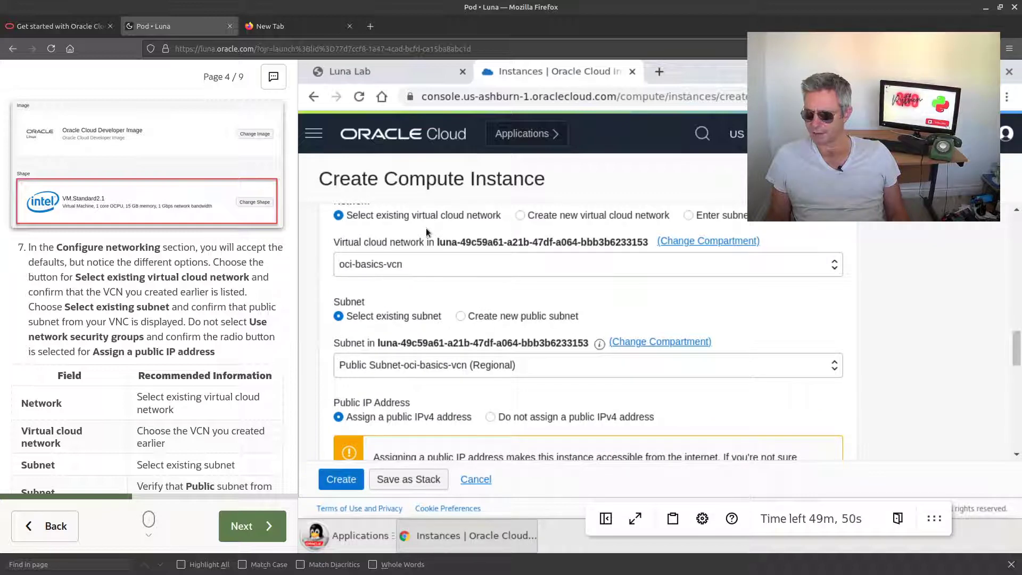
pyautogui.scroll(-4, 402, 381)
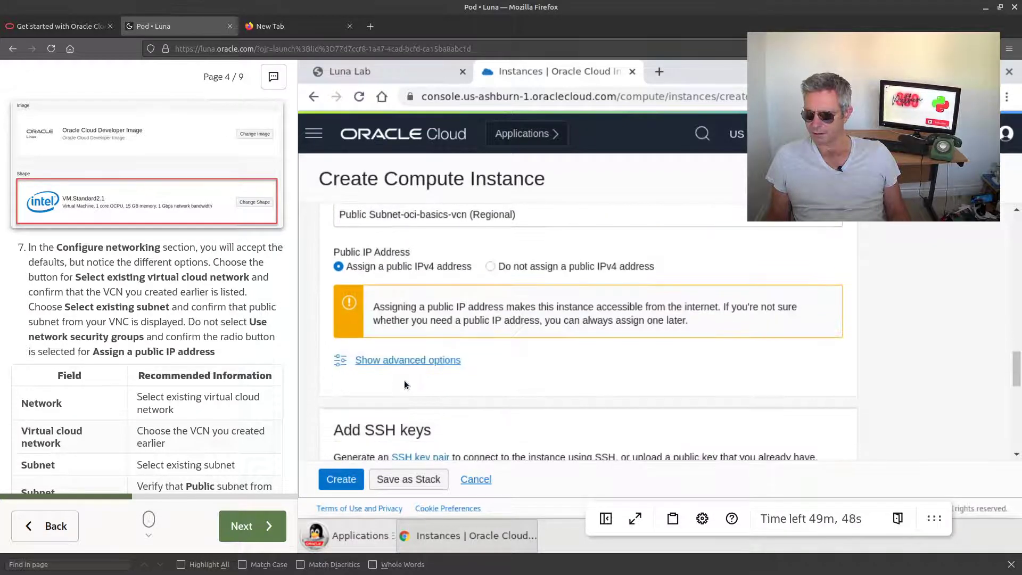
pyautogui.scroll(-4, 404, 380)
pyautogui.scroll(-3, 154, 322)
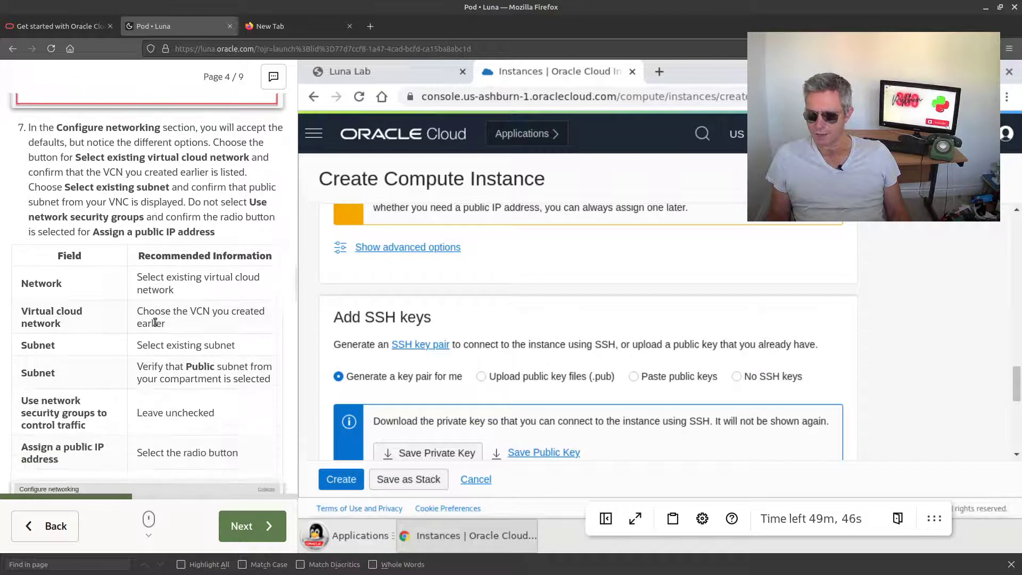
pyautogui.scroll(-2, 155, 322)
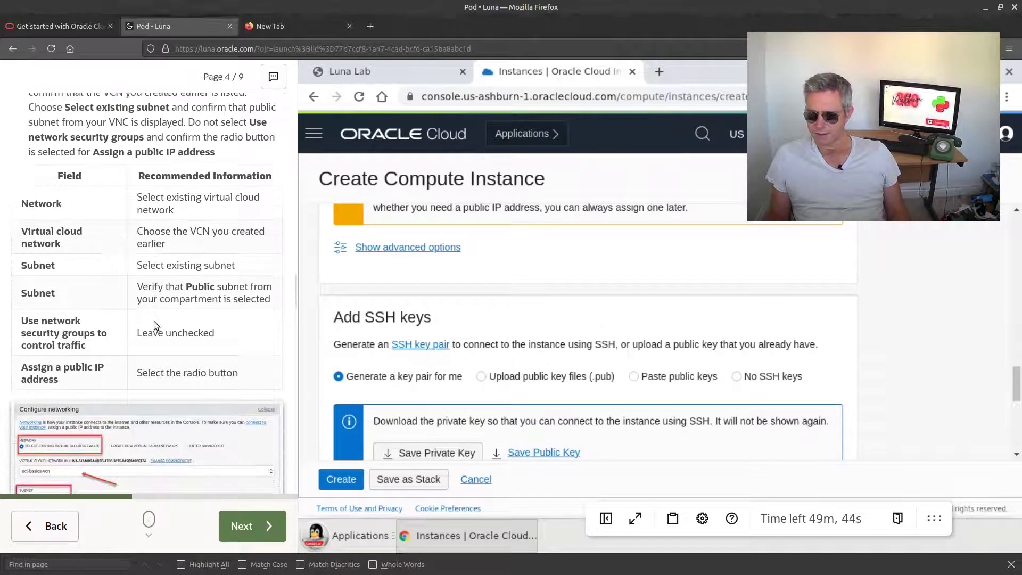
pyautogui.scroll(-2, 154, 322)
pyautogui.scroll(-3, 145, 322)
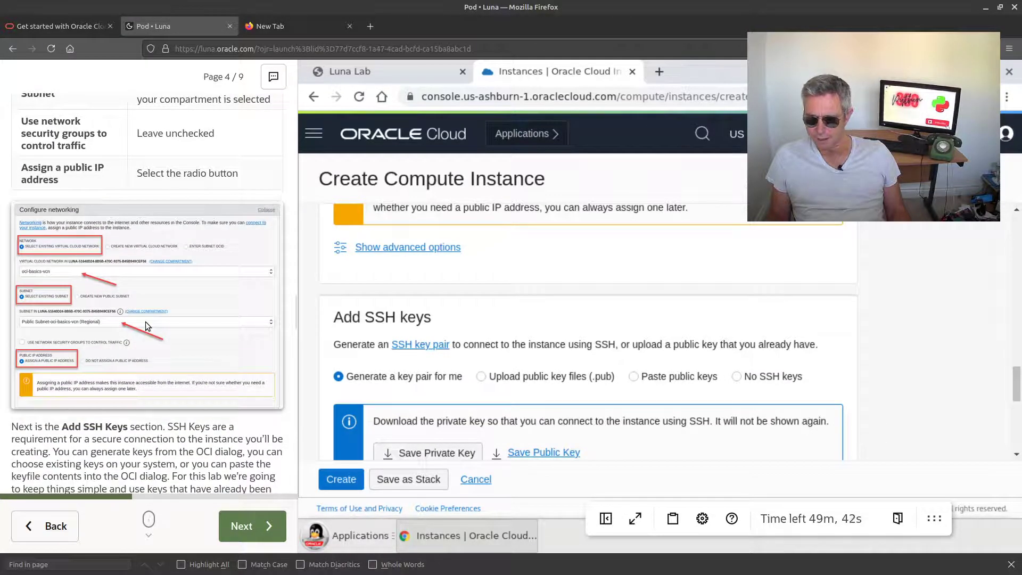
# Step: Recheck the form's network, subnet and public IP settings against the guide's example, and read its instructions for adding SSH keys
pyautogui.scroll(5, 373, 283)
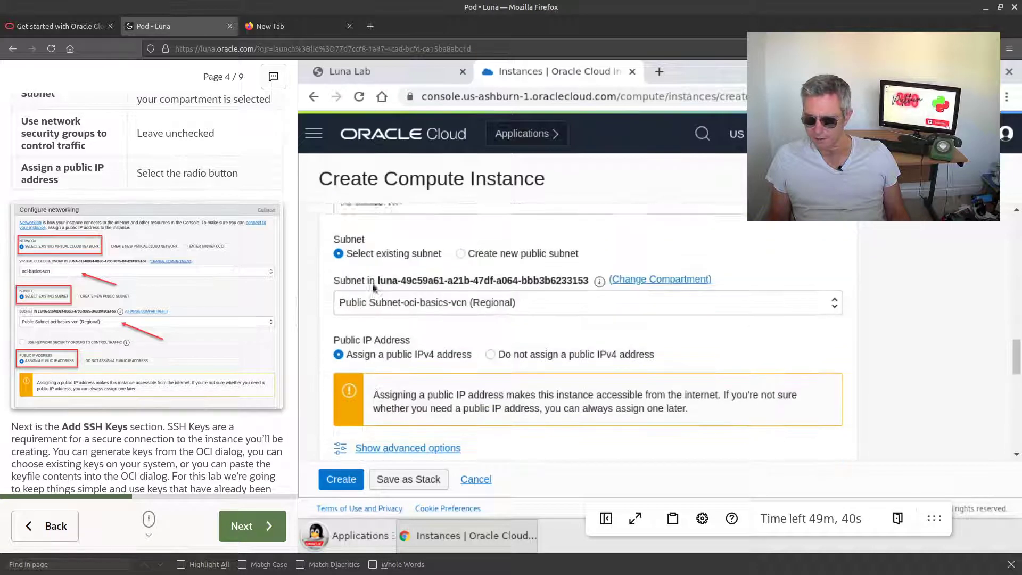
pyautogui.scroll(3, 372, 283)
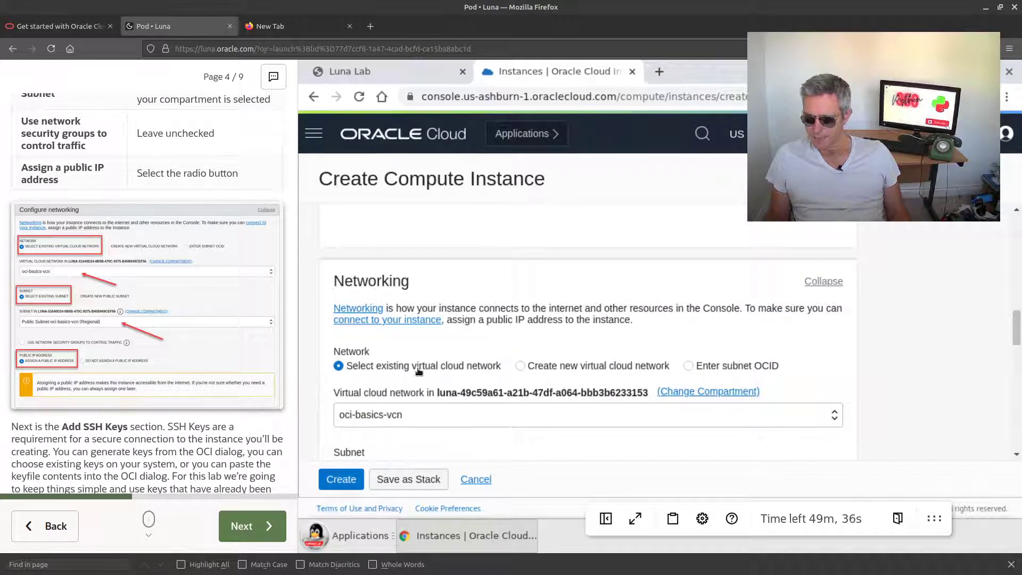
pyautogui.scroll(-2, 407, 410)
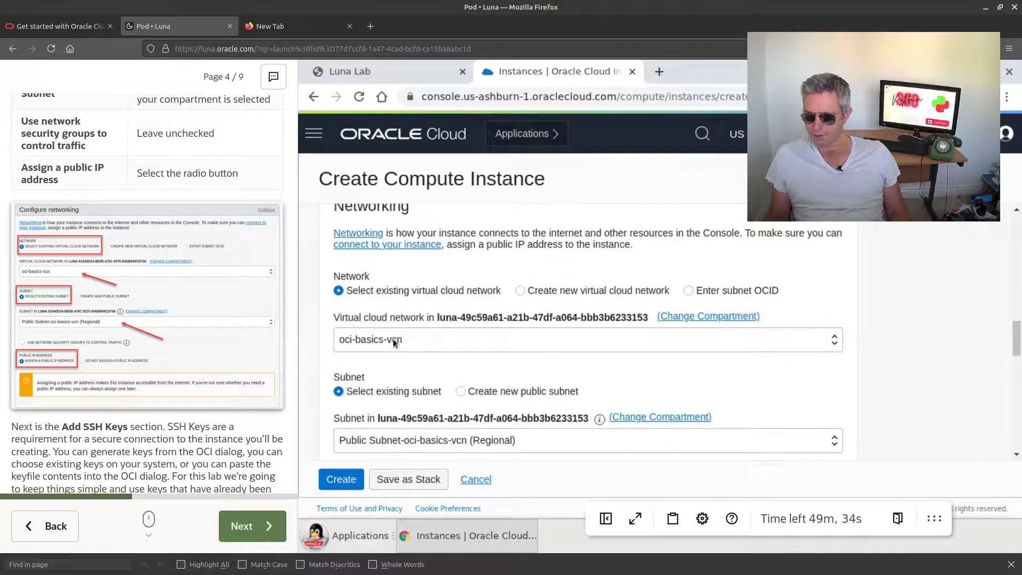
pyautogui.scroll(-3, 391, 342)
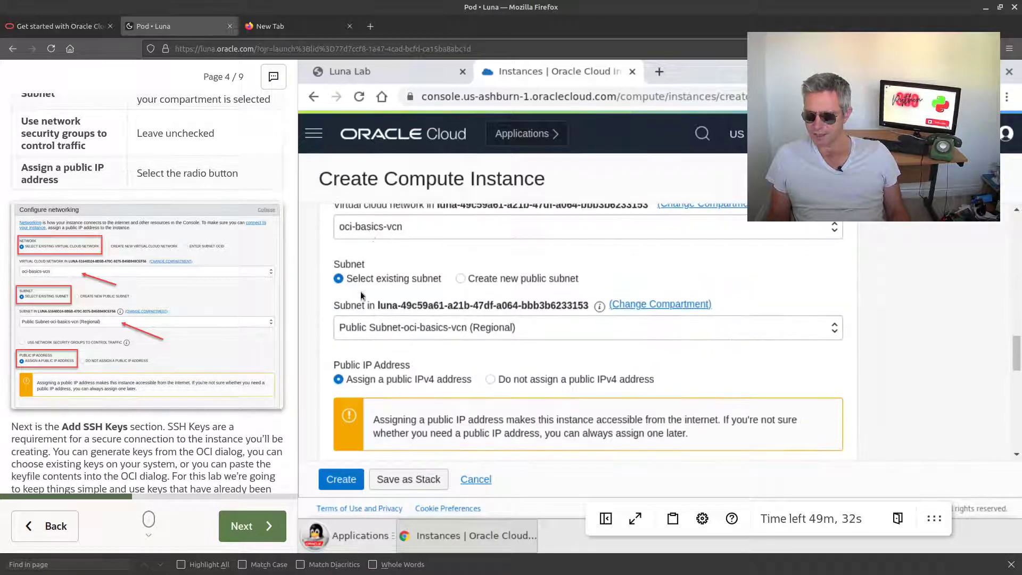
pyautogui.scroll(-5, 154, 333)
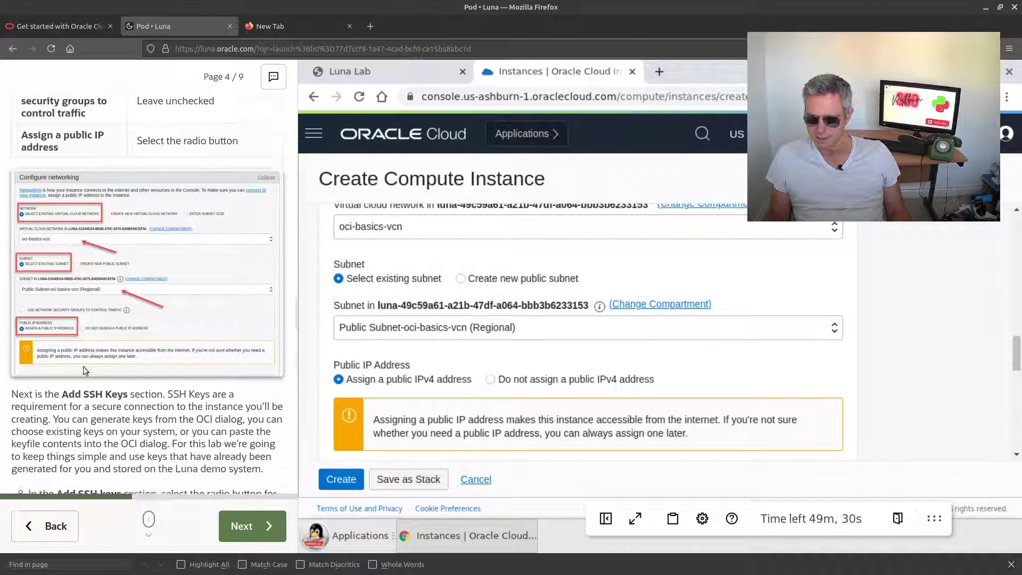
pyautogui.scroll(-3, 472, 393)
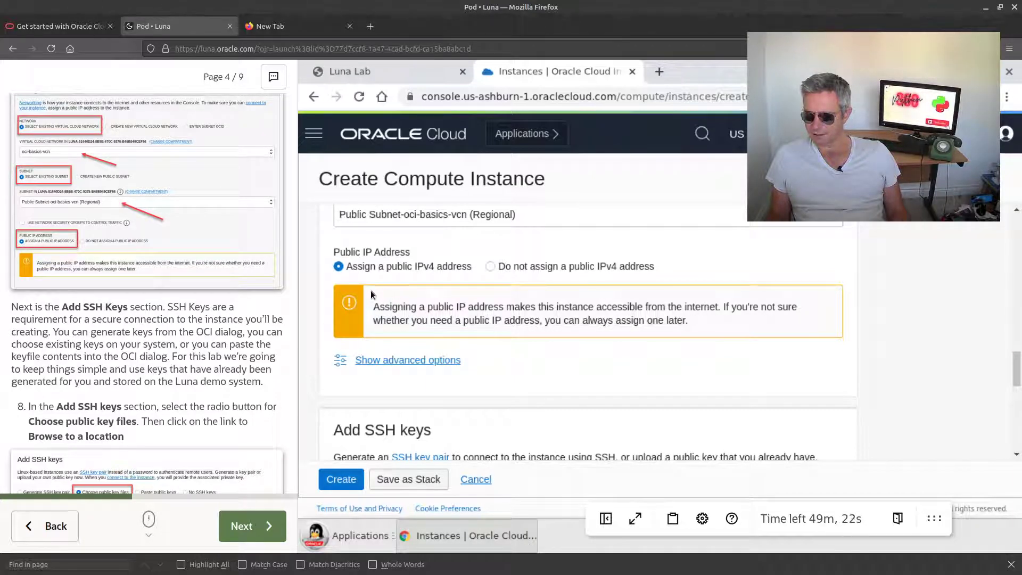
pyautogui.scroll(-3, 239, 355)
pyautogui.scroll(-4, 415, 361)
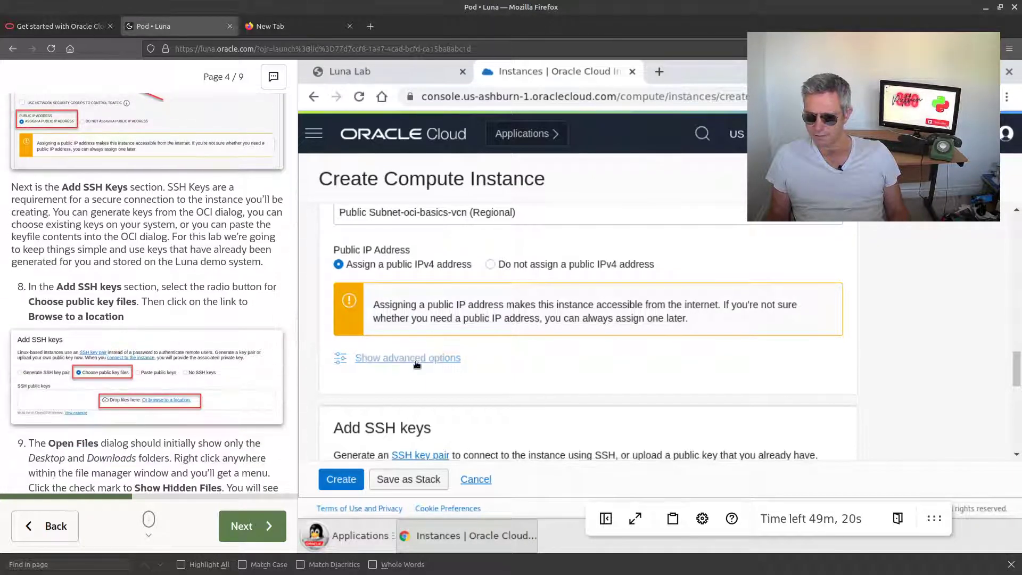
# Step: Upload the existing public key id_rsa.pub from the hidden .ssh folder in the home directory as the instance's SSH key
pyautogui.scroll(1, 415, 361)
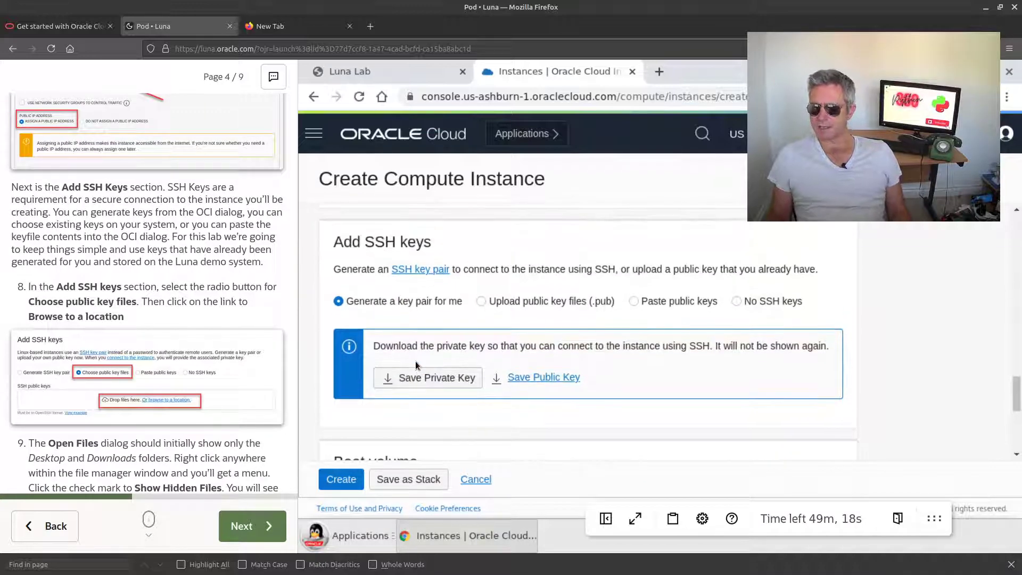
pyautogui.click(480, 304)
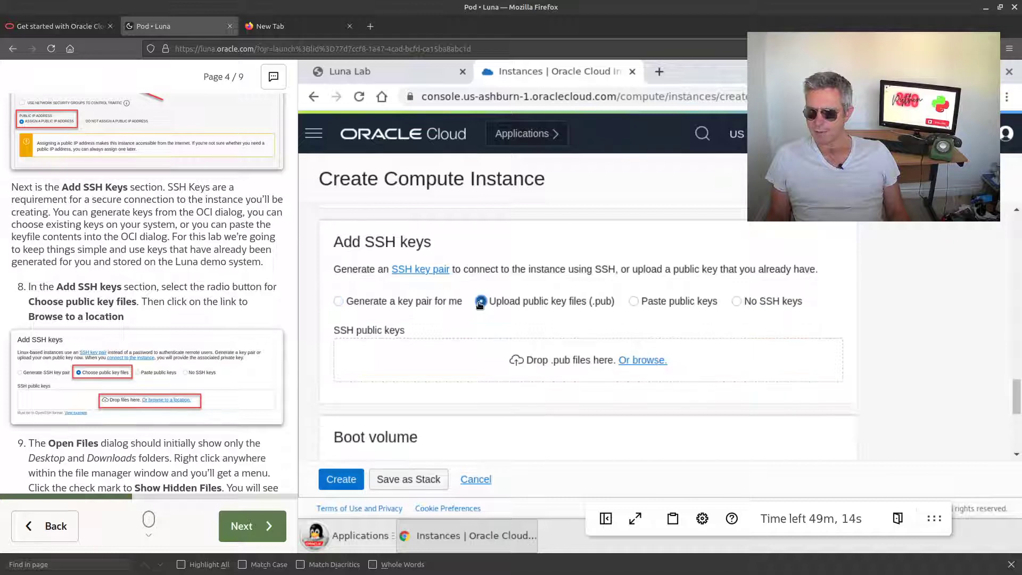
pyautogui.click(643, 361)
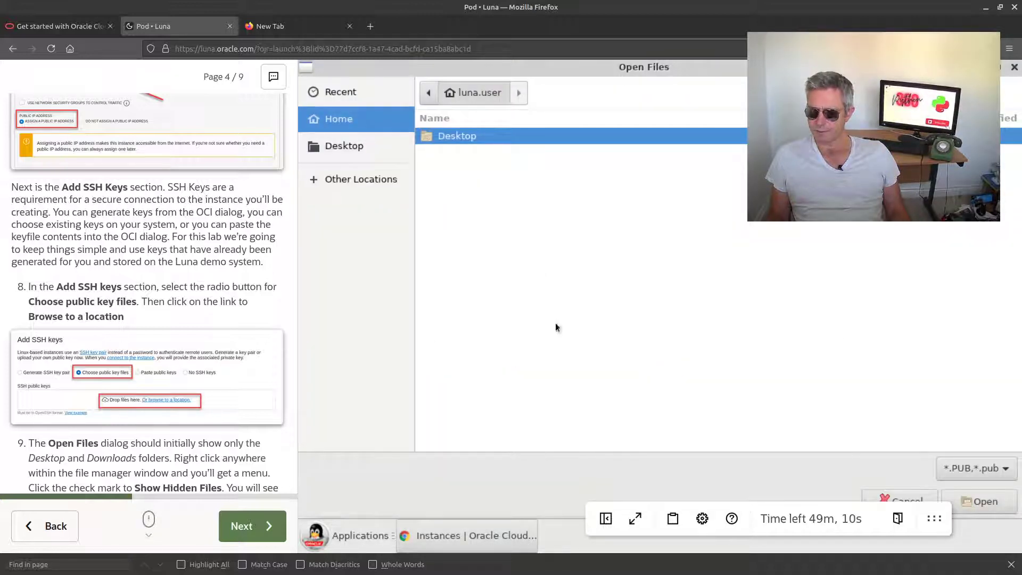
pyautogui.rightClick(428, 140)
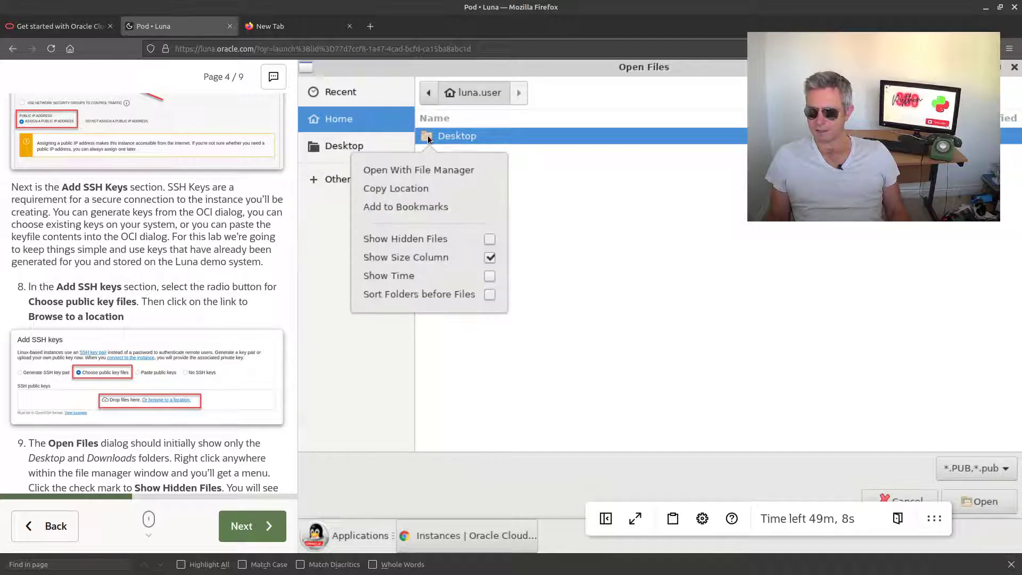
pyautogui.click(490, 239)
pyautogui.click(522, 351)
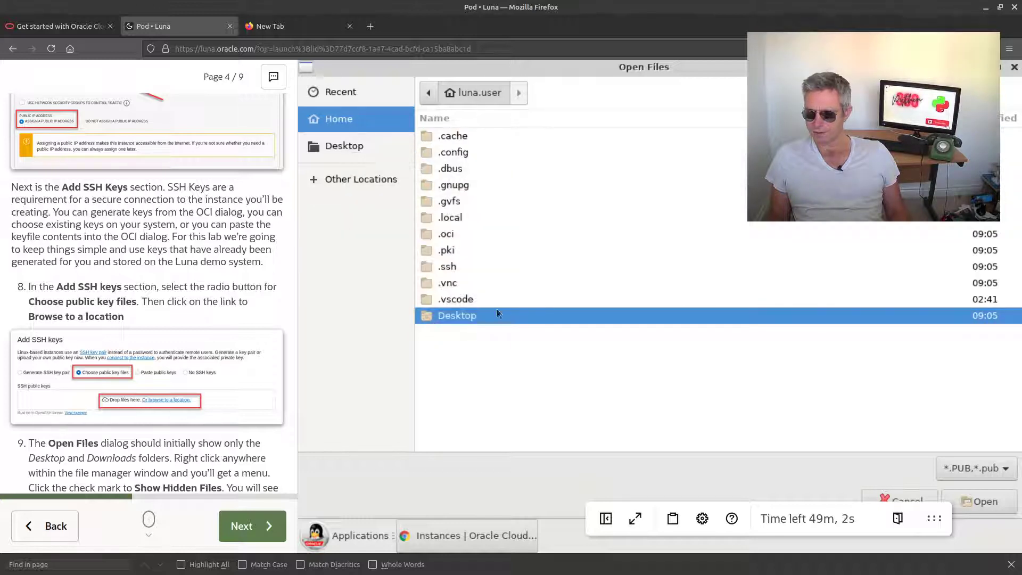
pyautogui.doubleClick(445, 267)
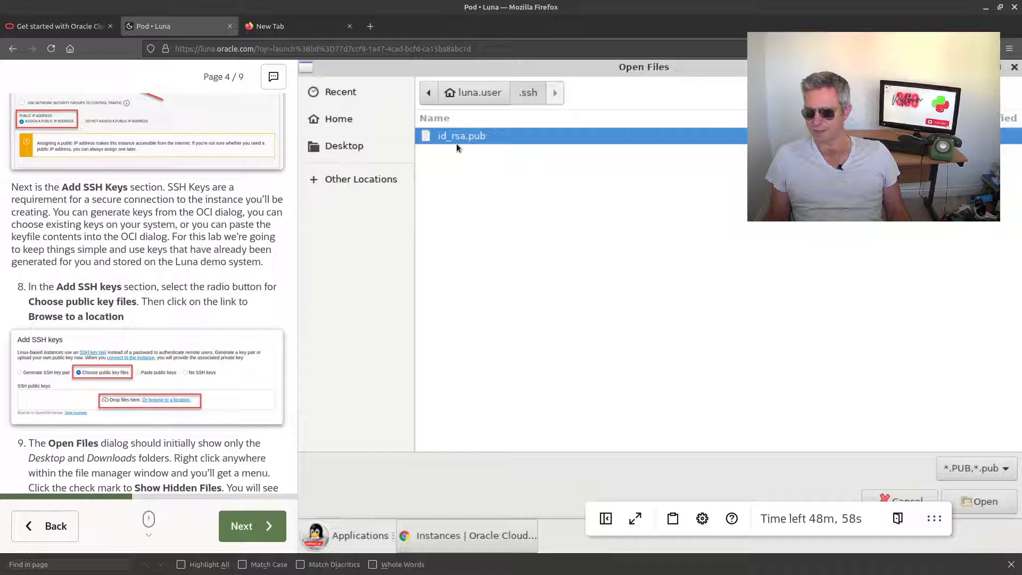
pyautogui.click(986, 500)
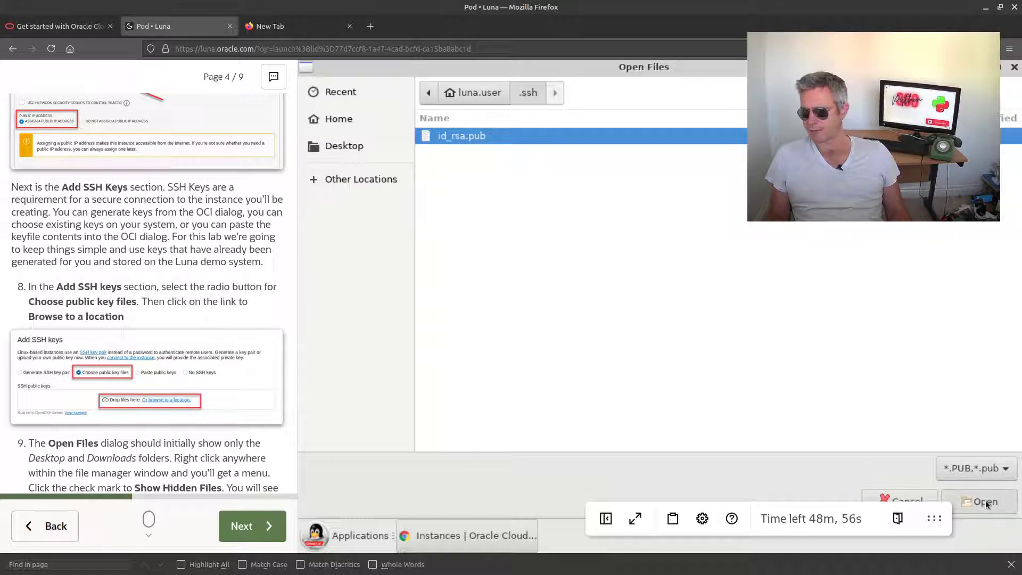
# Step: Follow the guide's remaining instructions: leave the boot volume options unchecked and create the instance
pyautogui.scroll(-2, 503, 380)
pyautogui.scroll(-2, 503, 380)
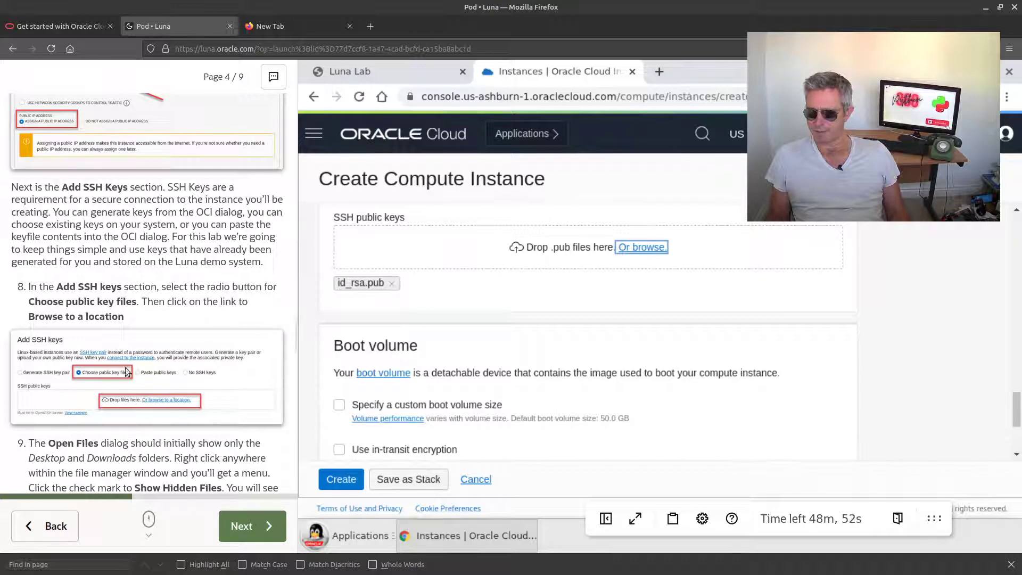
pyautogui.scroll(-3, 143, 350)
pyautogui.scroll(-4, 144, 350)
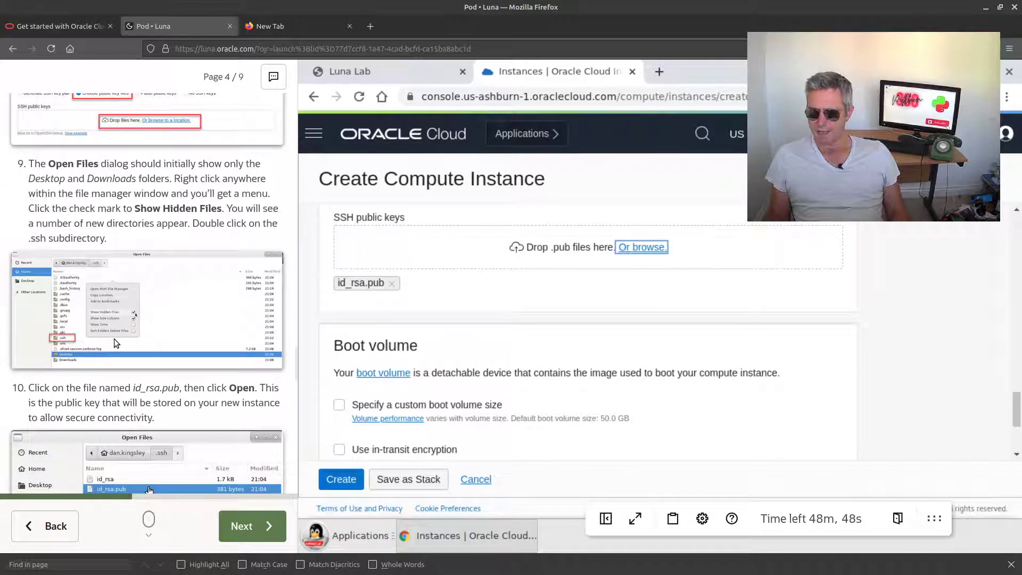
pyautogui.scroll(-7, 114, 338)
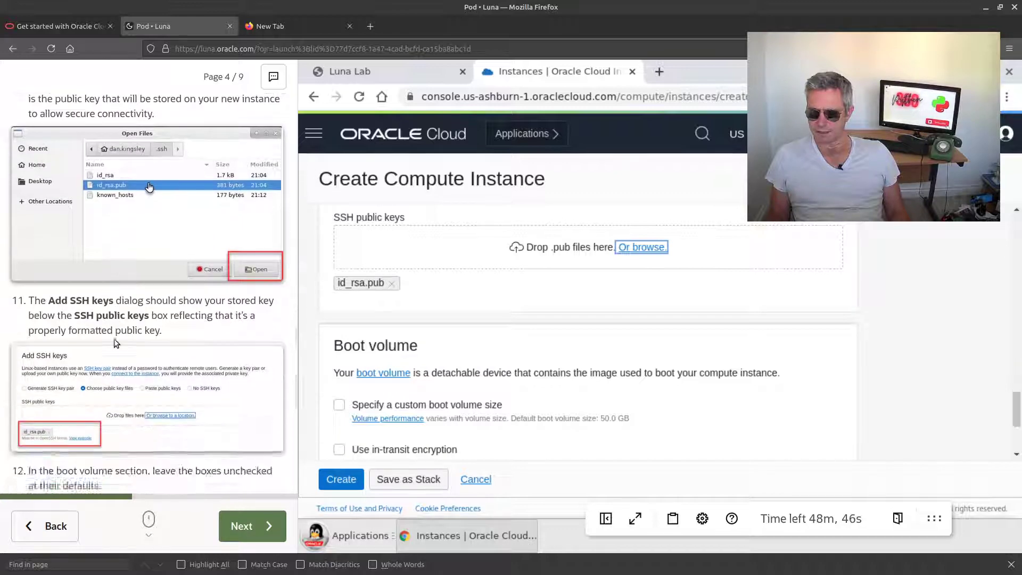
pyautogui.scroll(-6, 114, 338)
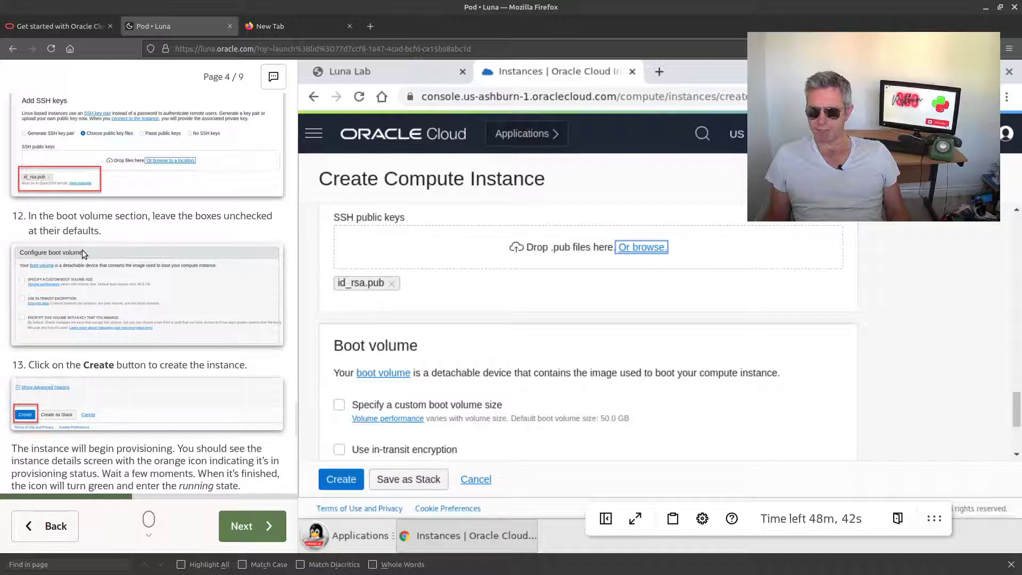
pyautogui.scroll(-3, 435, 312)
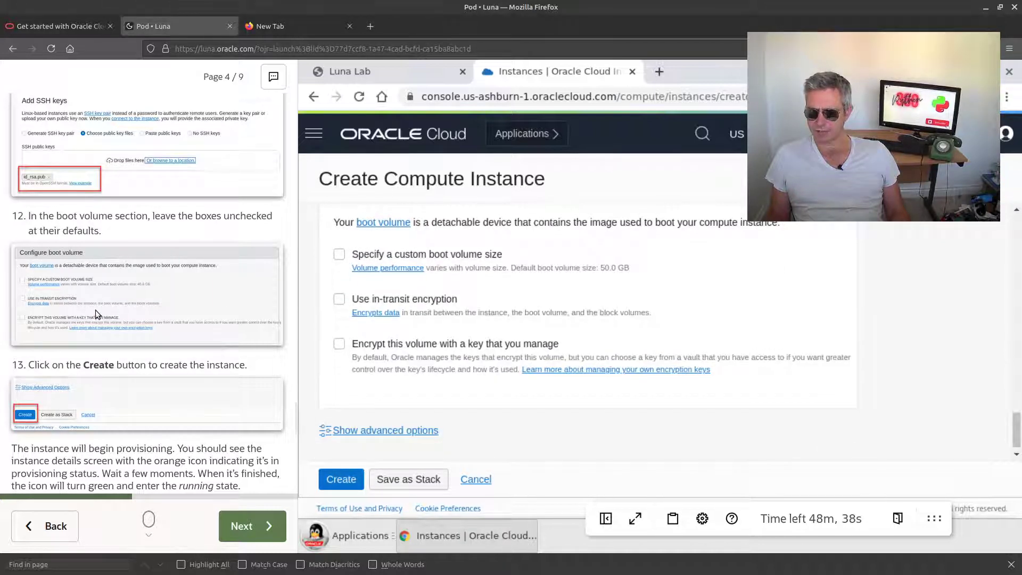
pyautogui.scroll(-2, 95, 309)
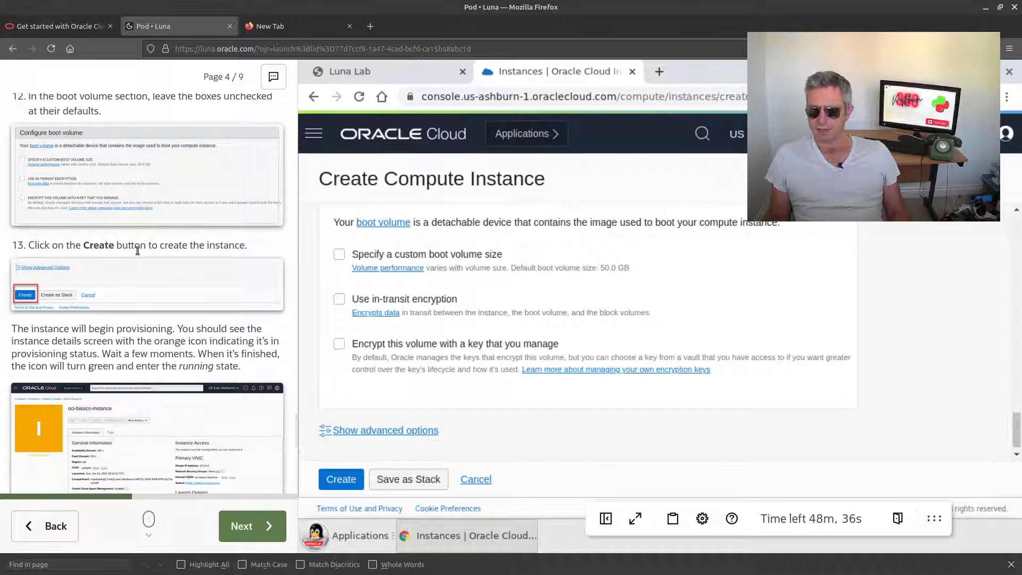
pyautogui.click(341, 480)
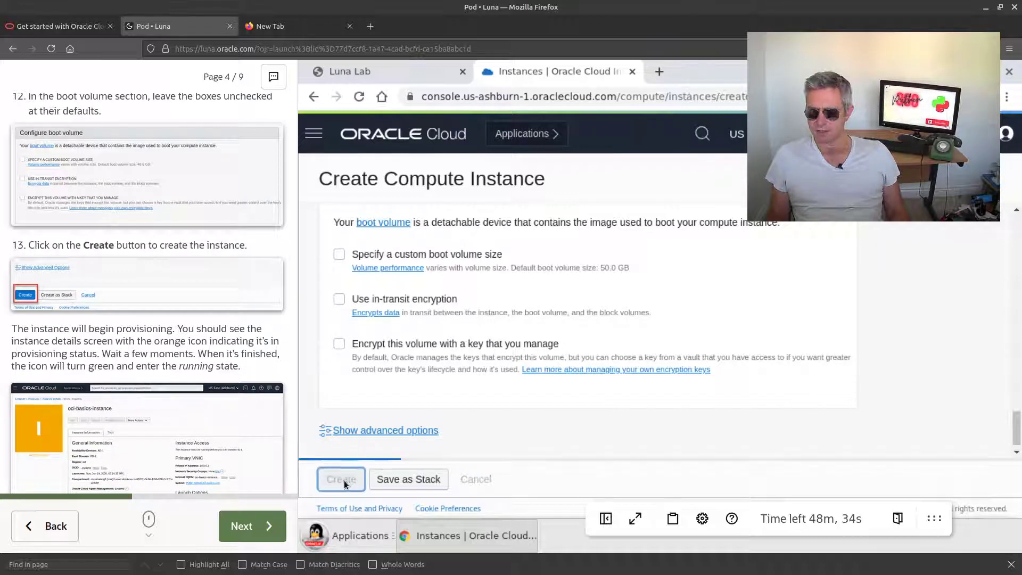
# Step: Wait for the instance to reach the Running state and read the guide's Step 3 on connecting to it over SSH
pyautogui.scroll(-3, 116, 389)
pyautogui.scroll(-2, 109, 351)
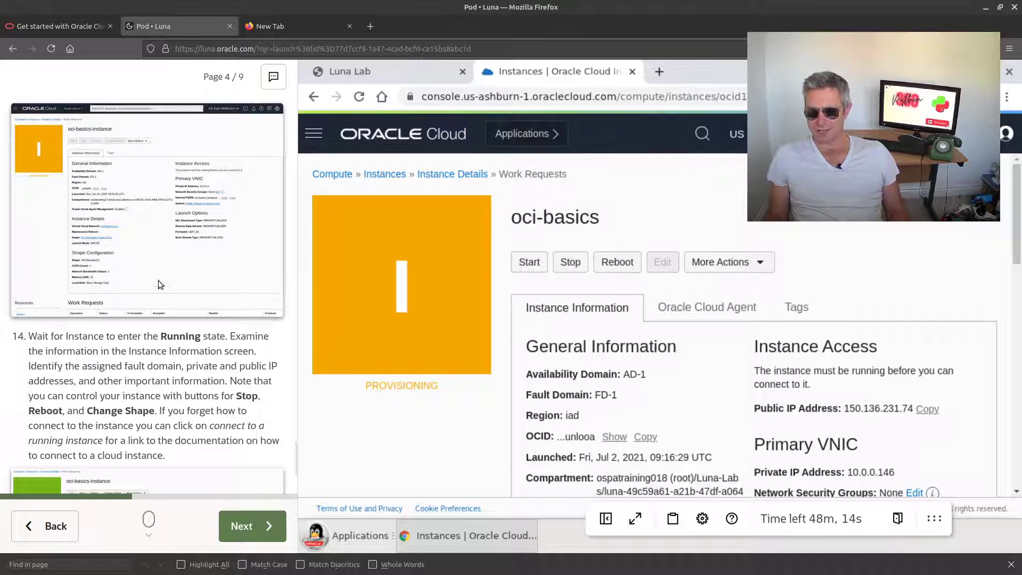
pyautogui.scroll(-2, 120, 309)
pyautogui.scroll(-5, 122, 309)
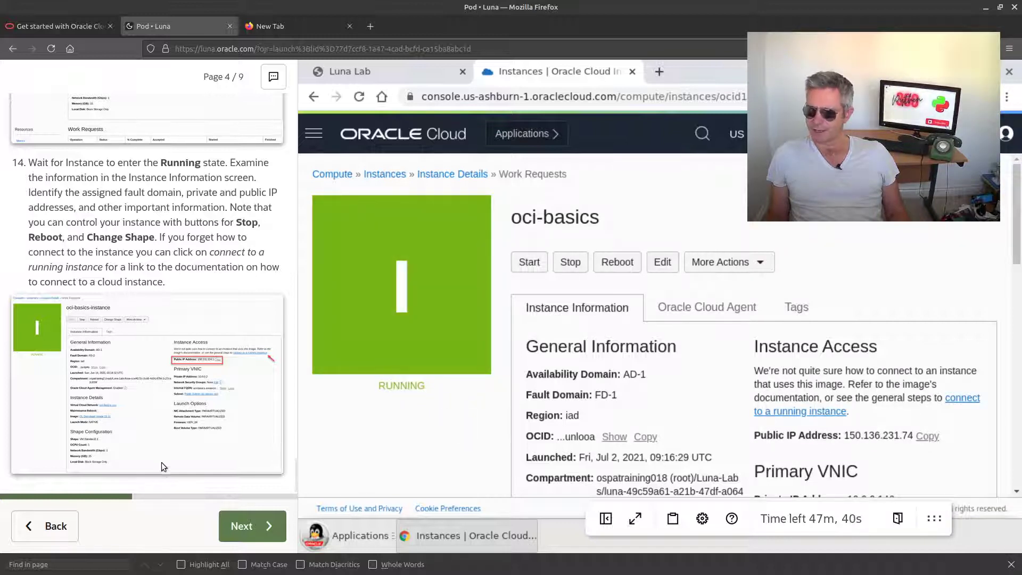
pyautogui.click(242, 526)
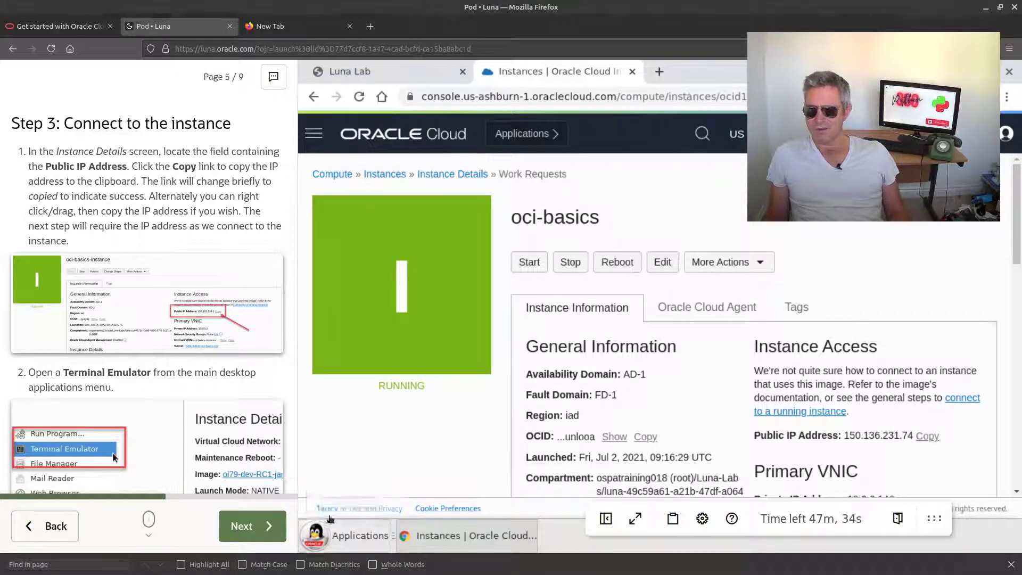
pyautogui.scroll(-3, 157, 432)
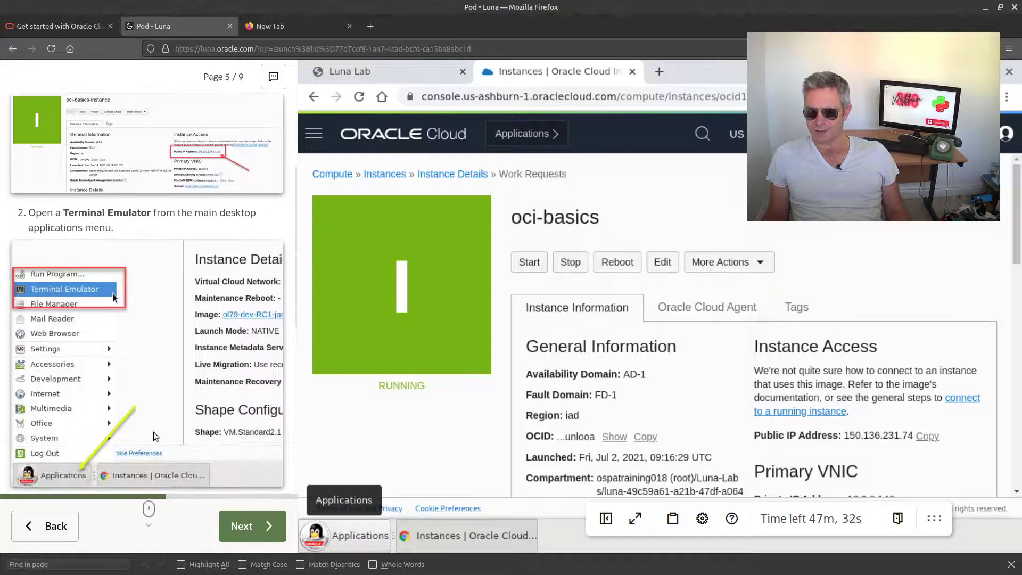
pyautogui.scroll(-2, 154, 433)
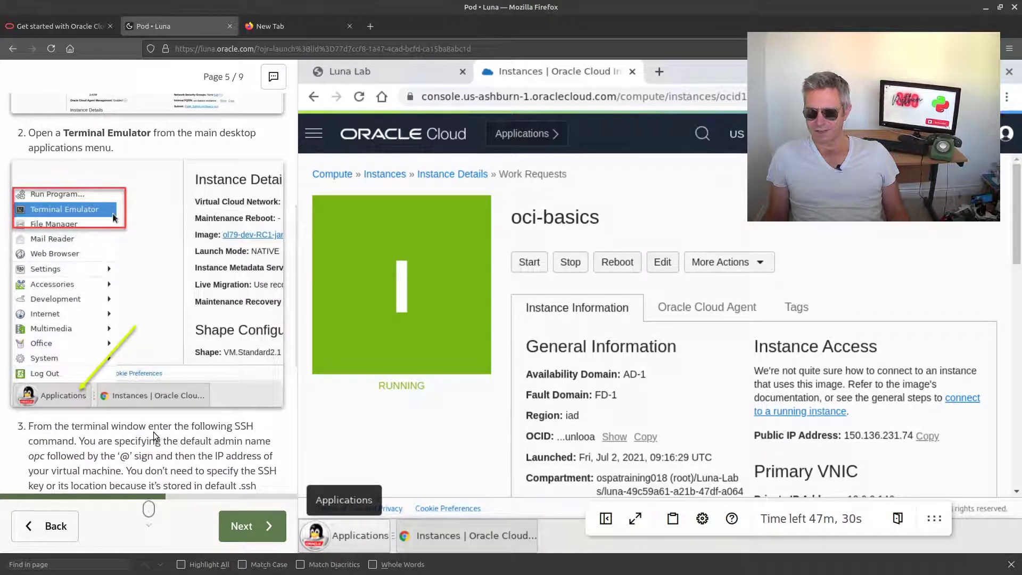
pyautogui.scroll(-3, 120, 426)
pyautogui.scroll(-2, 129, 399)
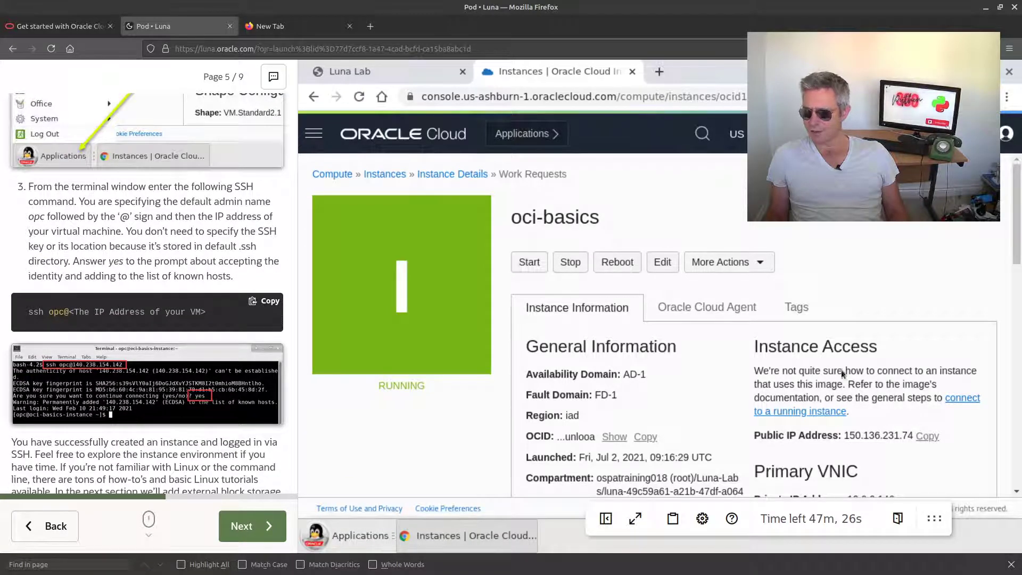
# Step: Copy the instance's public IP address and open a Terminal Emulator on the lab desktop
pyautogui.click(927, 437)
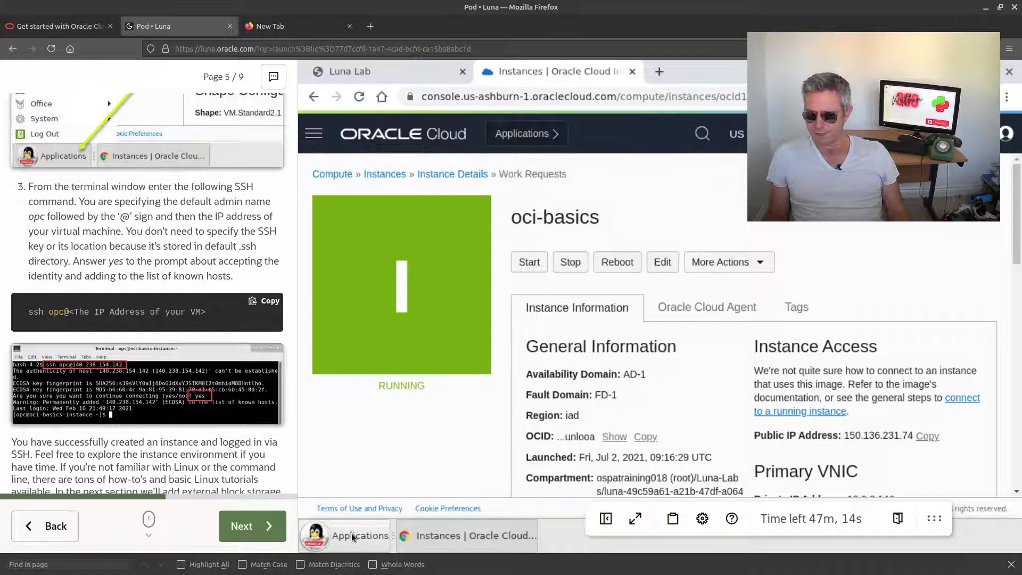
pyautogui.click(365, 538)
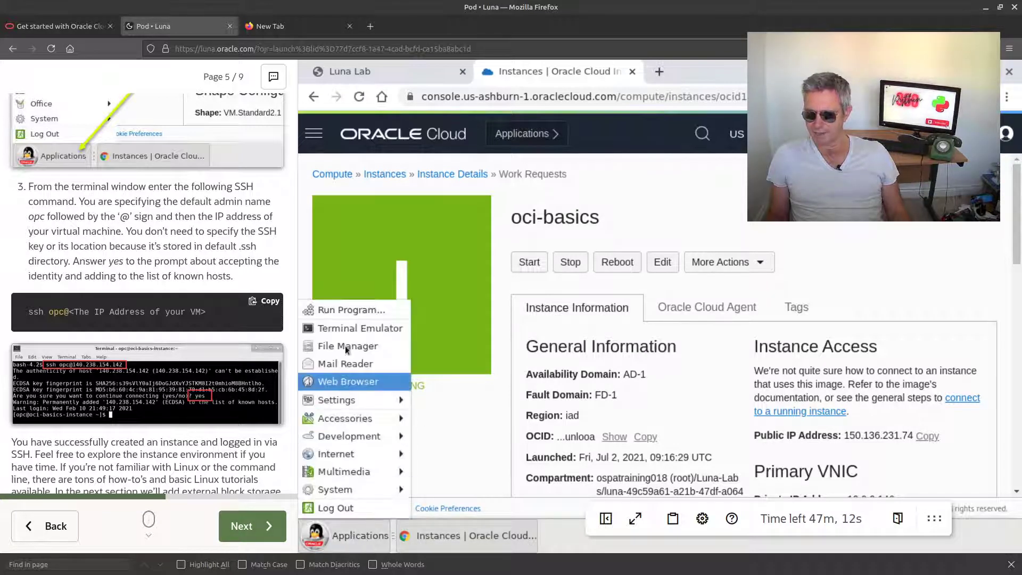
pyautogui.click(347, 328)
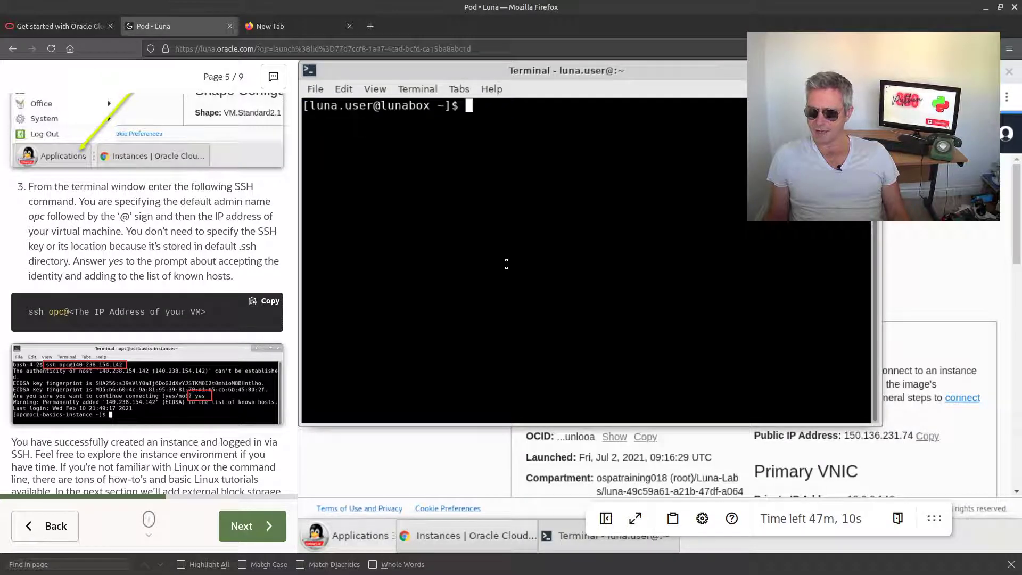
pyautogui.write('ssh ')
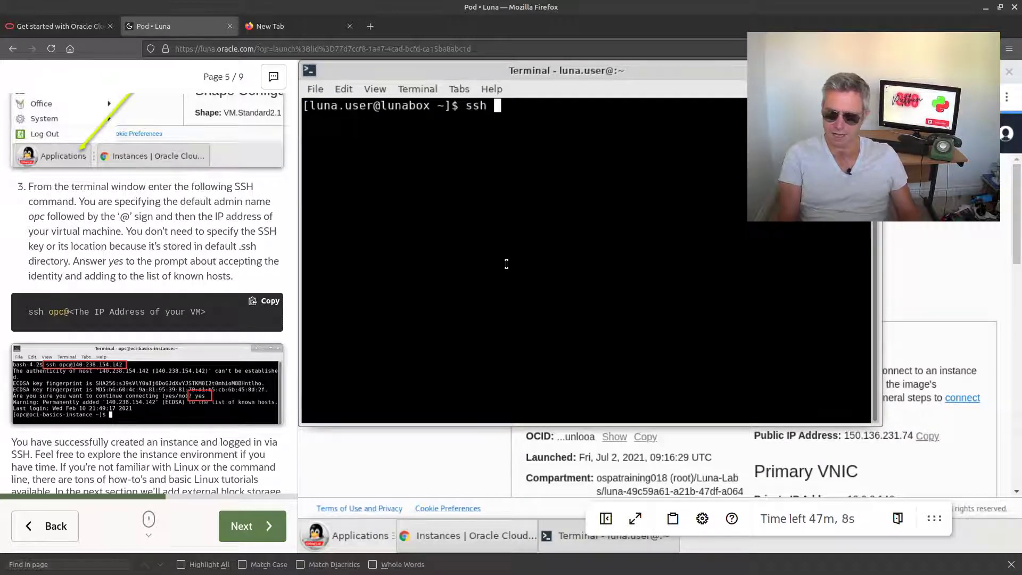
pyautogui.write('o')
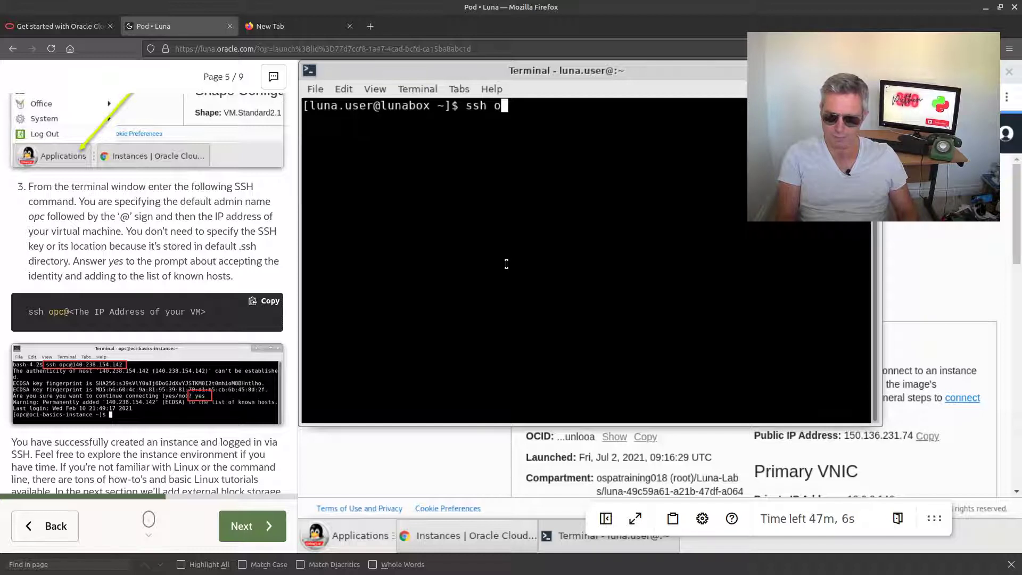
pyautogui.write('p')
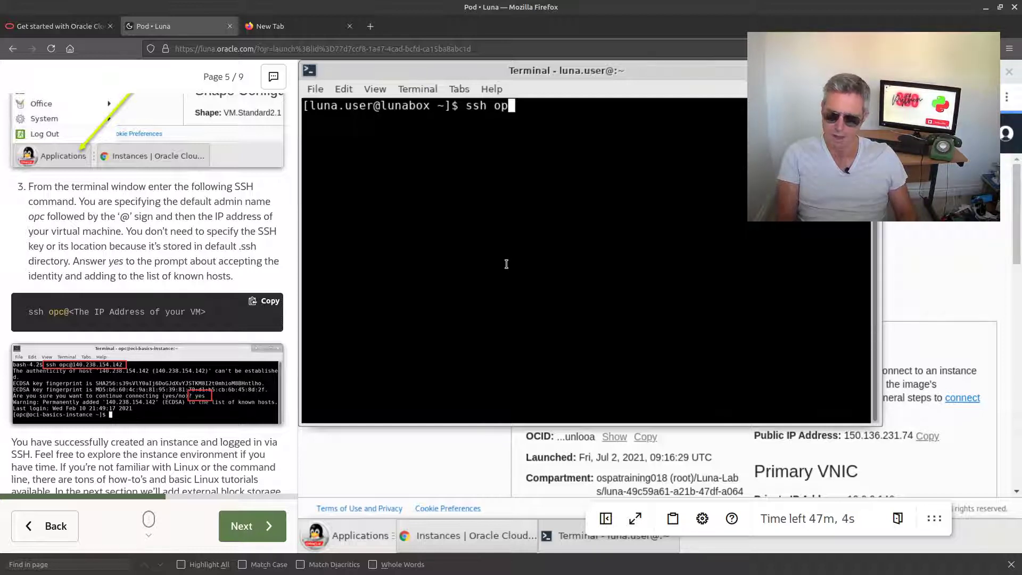
pyautogui.write('c@')
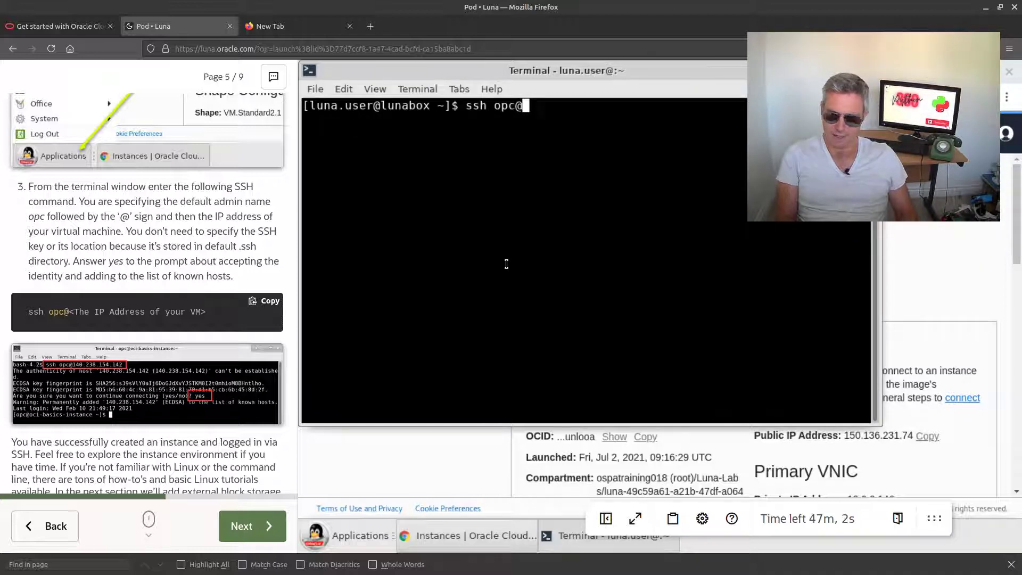
pyautogui.rightClick(507, 265)
pyautogui.click(541, 347)
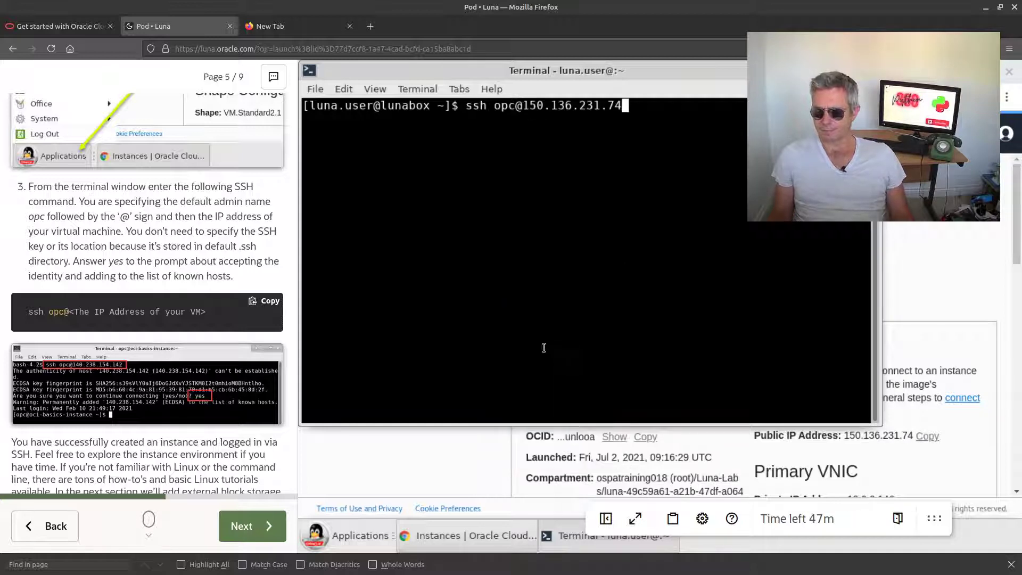
pyautogui.press('Return')
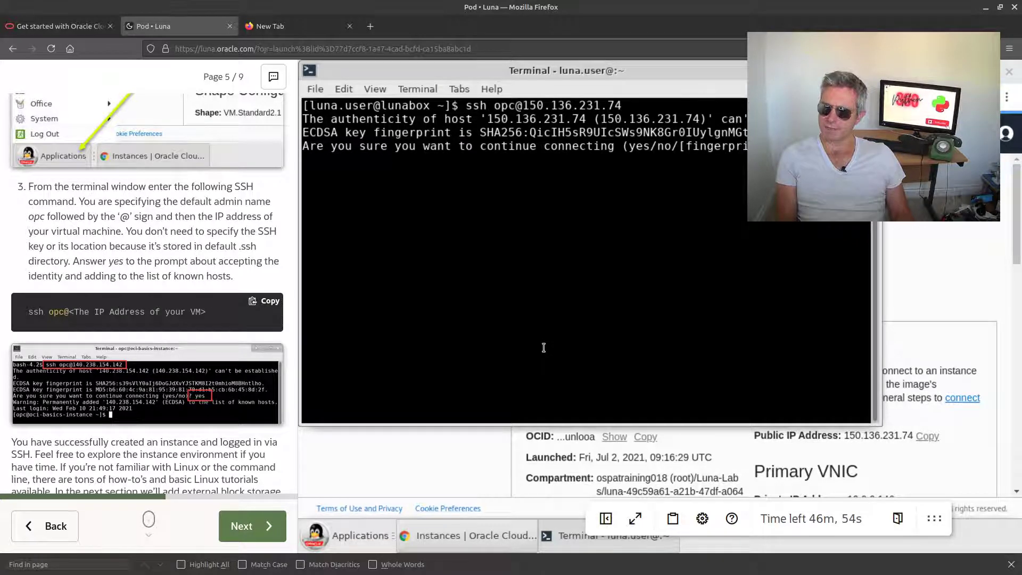
pyautogui.press('Return')
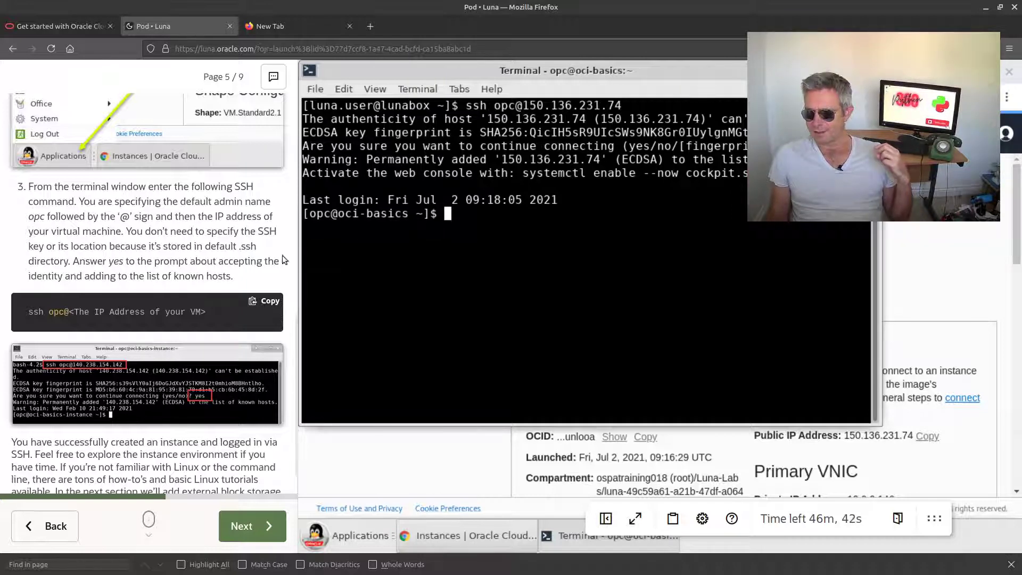
# Step: Read the guide's closing note on exploring the instance, and check Python on it by starting python3 and exiting with exit()
pyautogui.scroll(-1, 228, 263)
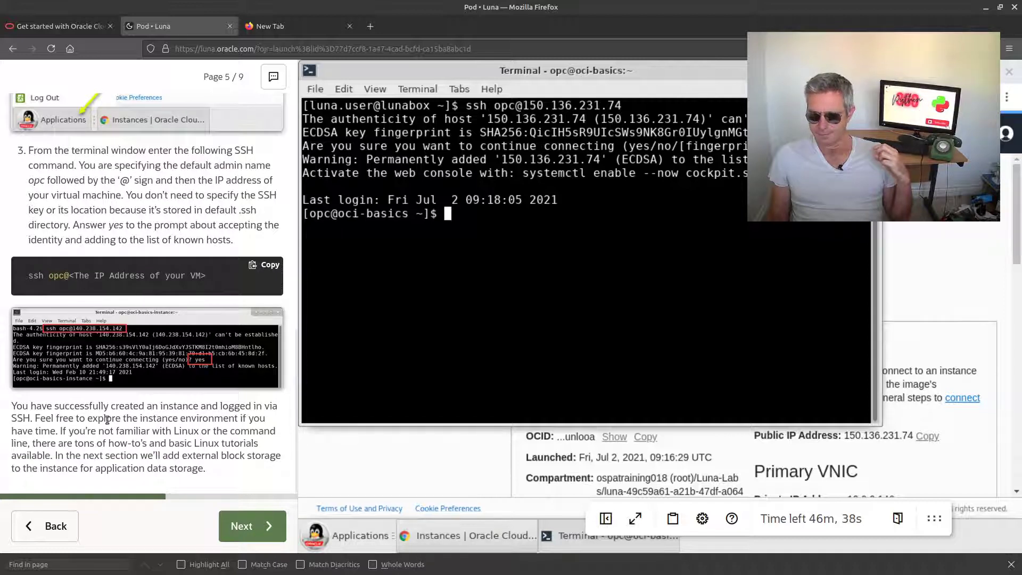
pyautogui.moveTo(126, 421); pyautogui.dragTo(98, 439)
pyautogui.click(431, 313)
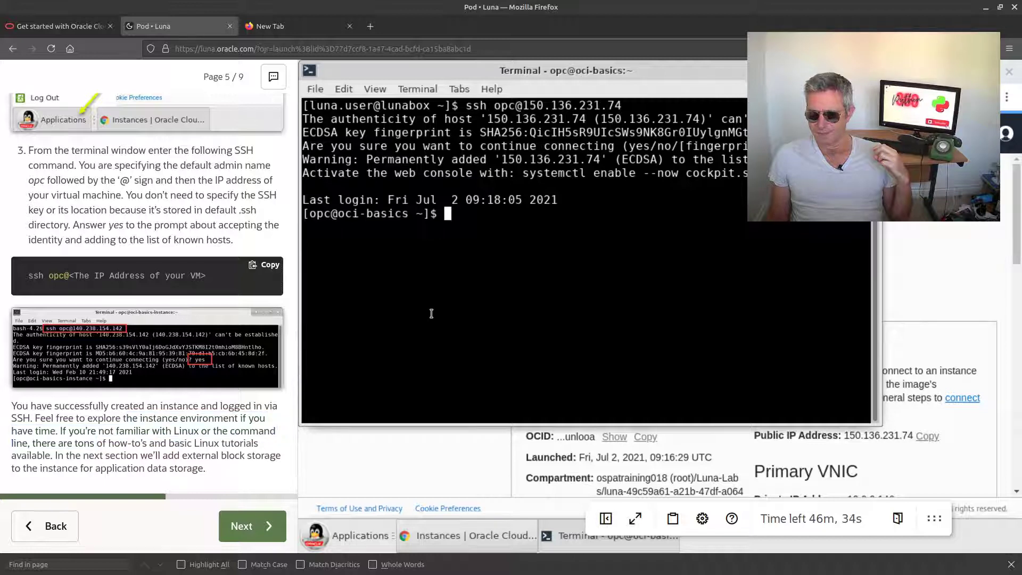
pyautogui.write('python3')
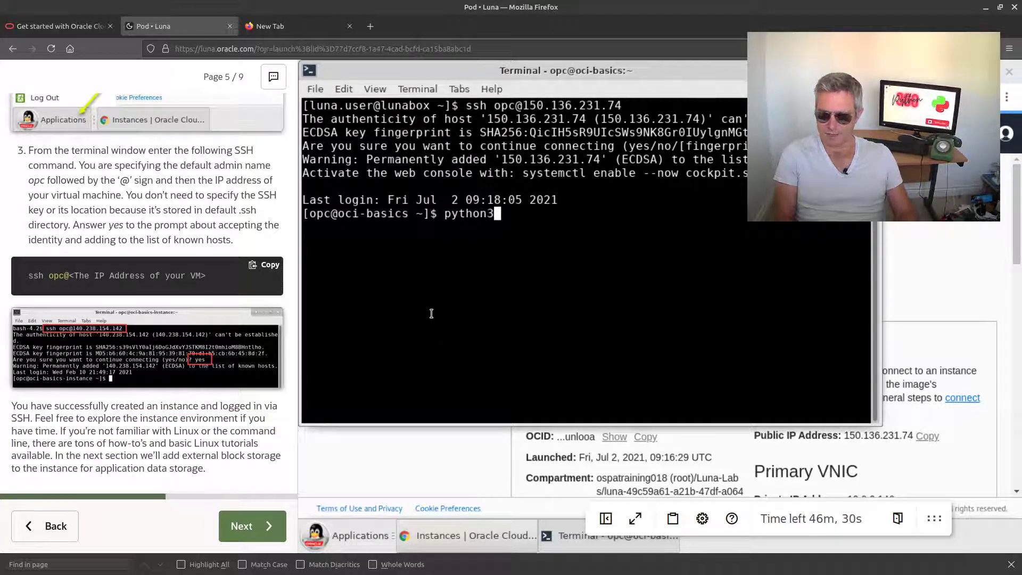
pyautogui.press('Return')
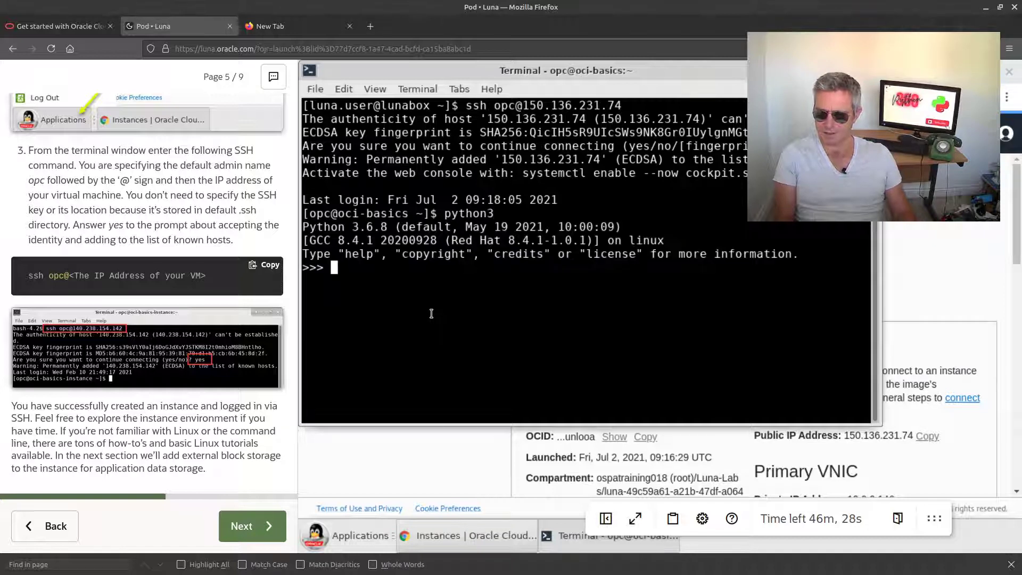
pyautogui.write('exit()')
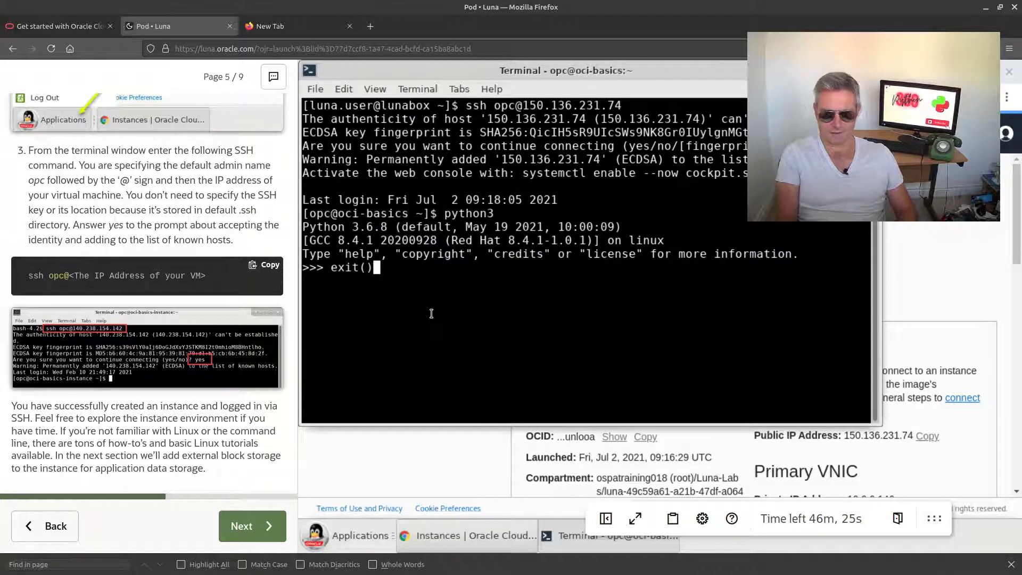
pyautogui.press('Return')
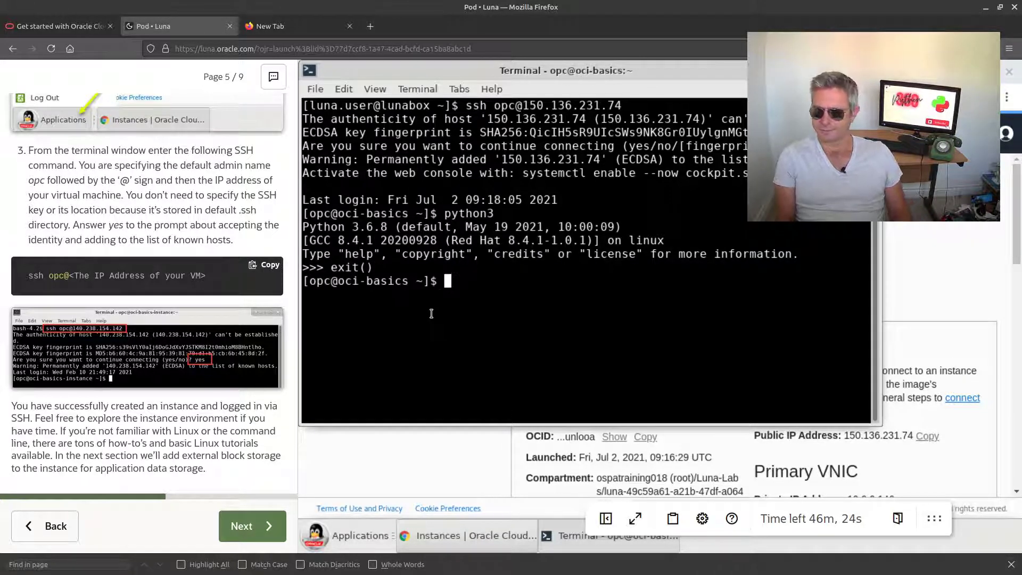
# Step: Advance the lab guide to Step 4 on block storage and read its introduction and first instruction
pyautogui.click(228, 539)
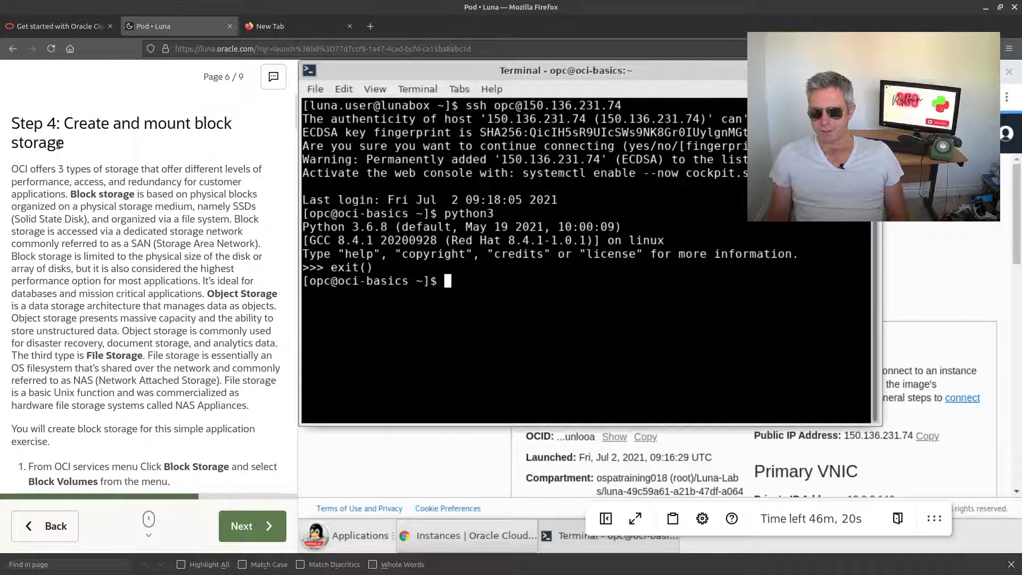
pyautogui.moveTo(20, 168); pyautogui.dragTo(72, 169)
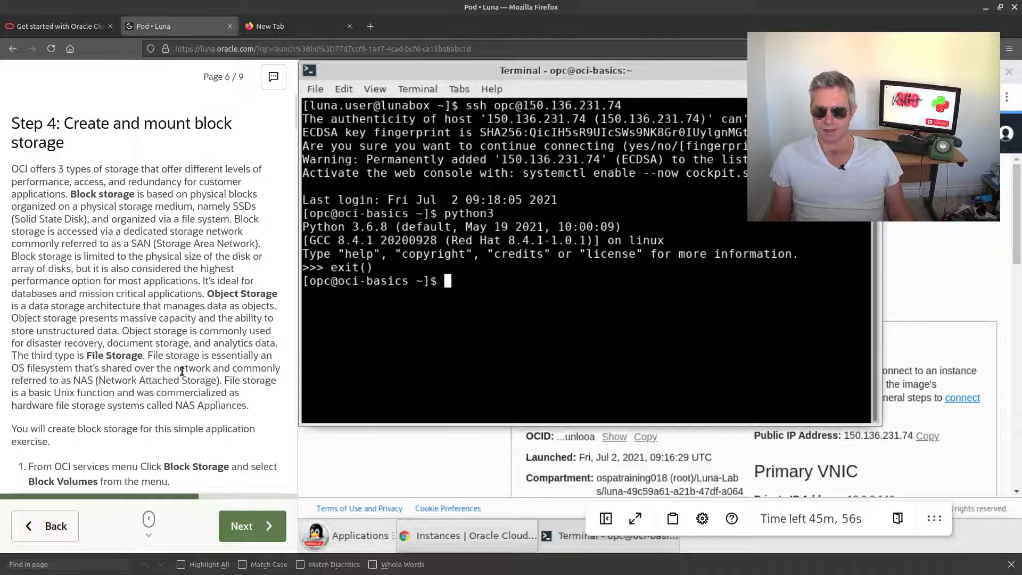
pyautogui.scroll(-5, 117, 262)
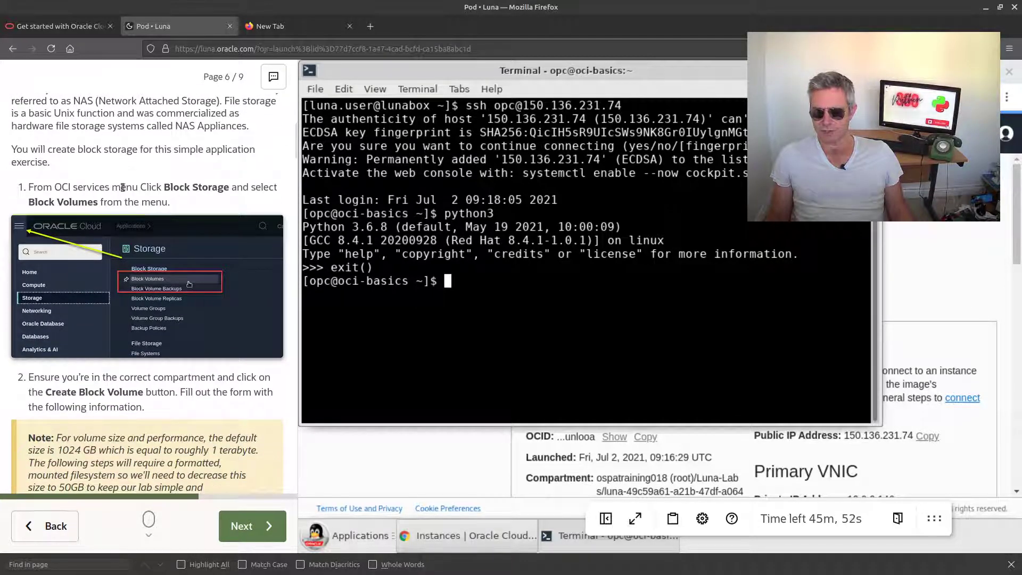
# Step: Return to the Oracle Cloud console and open the Block Volumes page of the Storage services
pyautogui.click(410, 453)
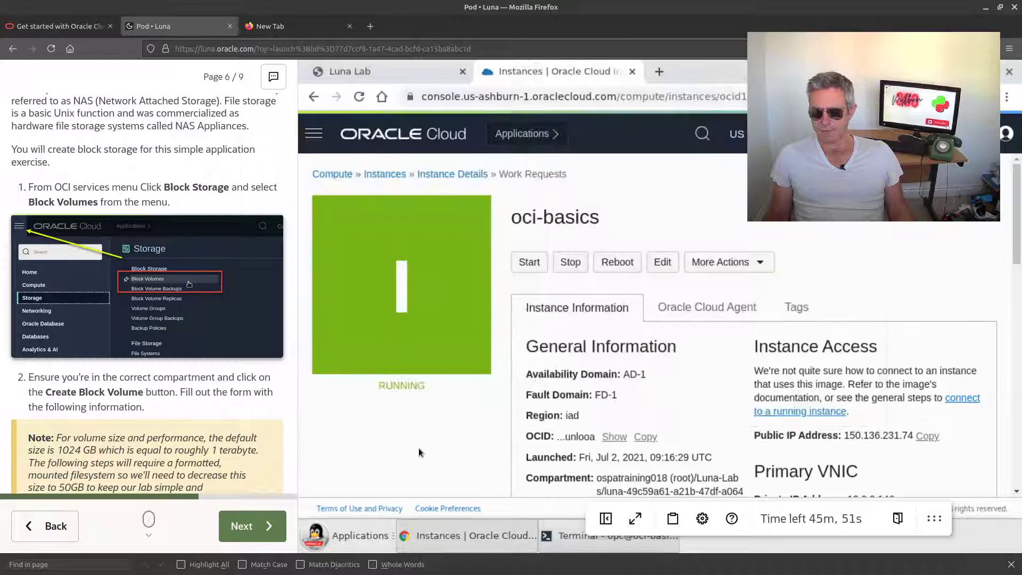
pyautogui.click(317, 134)
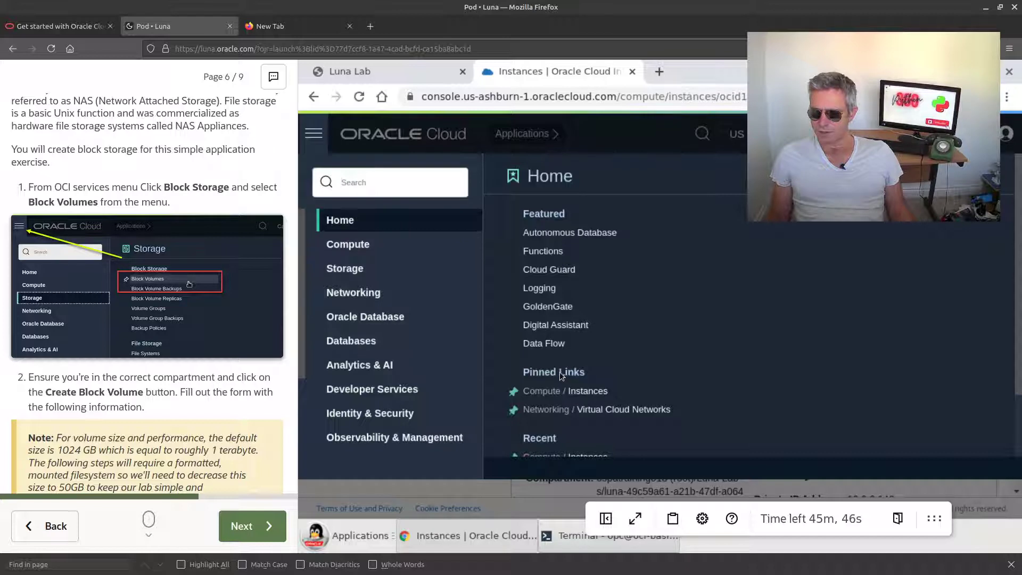
pyautogui.scroll(-3, 543, 368)
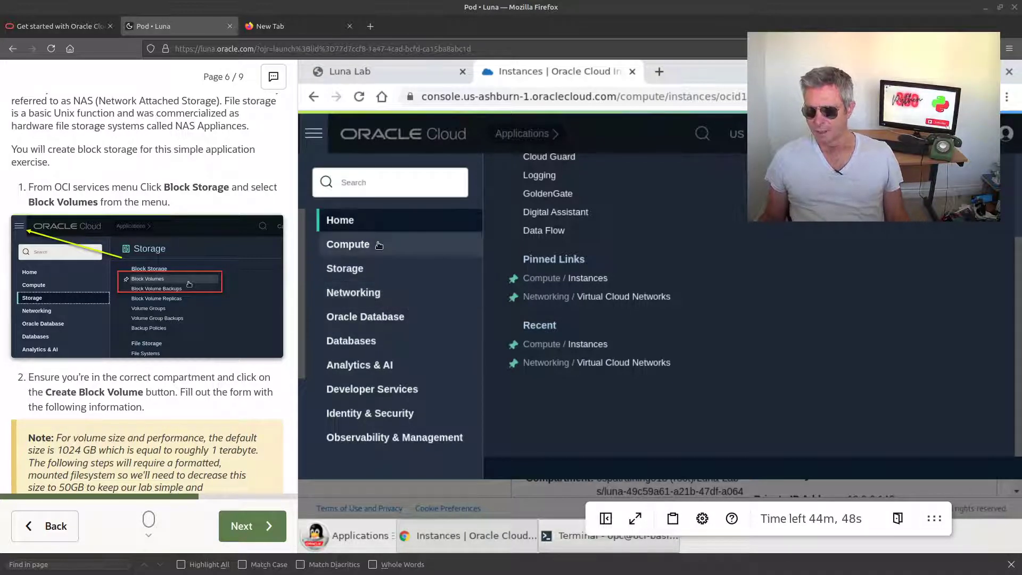
pyautogui.click(354, 268)
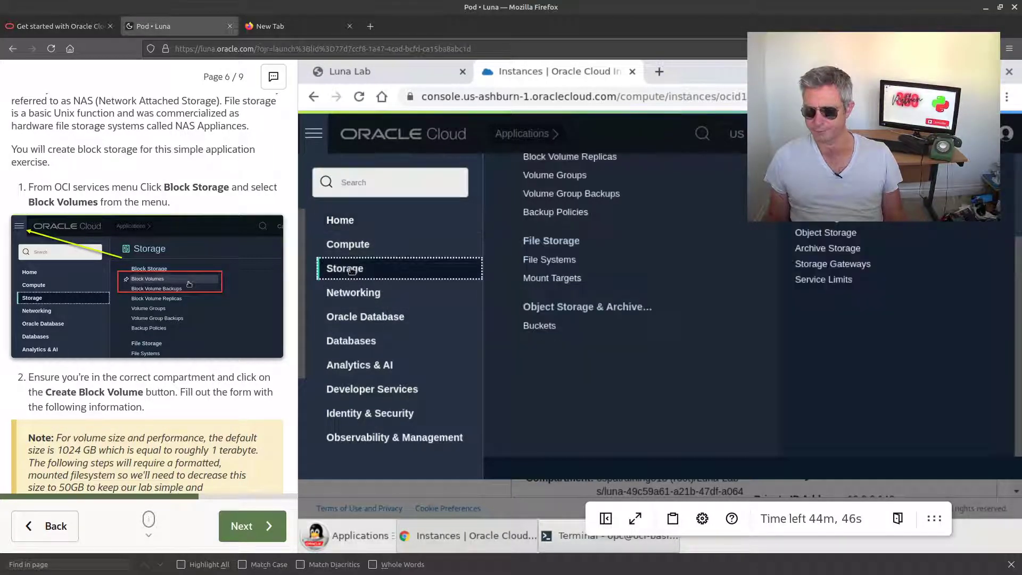
pyautogui.scroll(2, 618, 213)
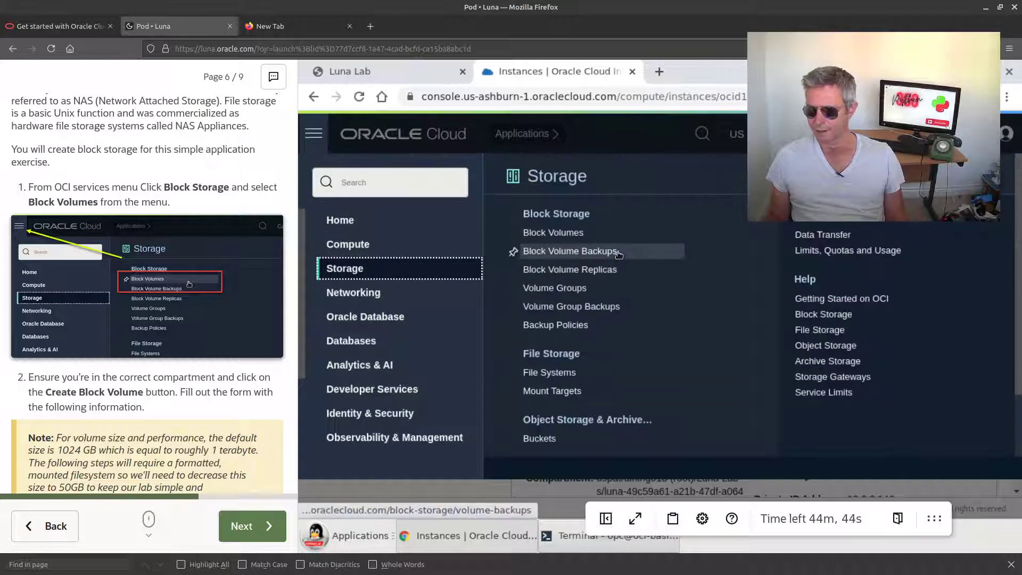
pyautogui.click(567, 238)
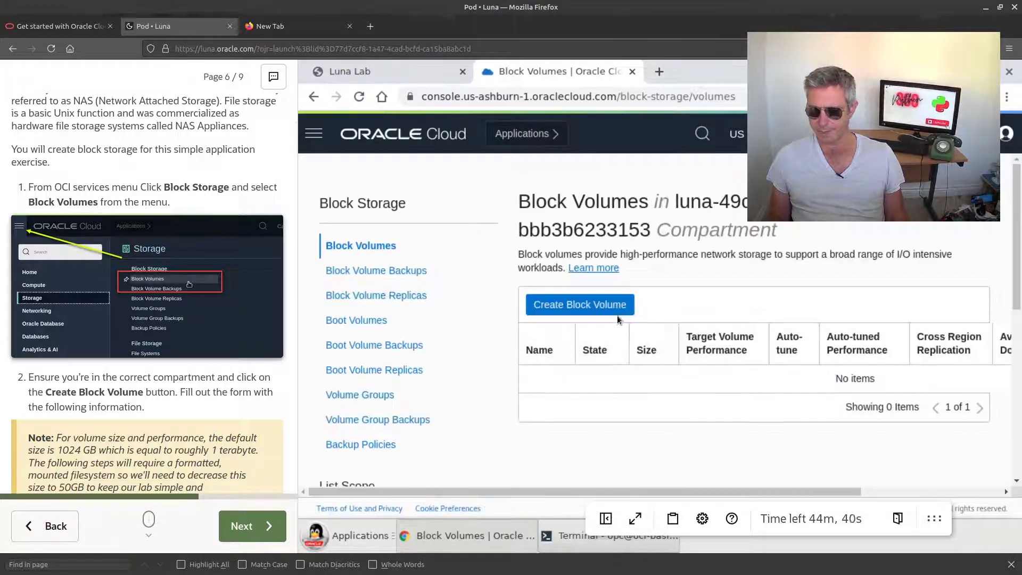
# Step: Start creating a block volume, check the guide's recommended field values, and name the volume BV1
pyautogui.click(609, 310)
pyautogui.scroll(-5, 195, 380)
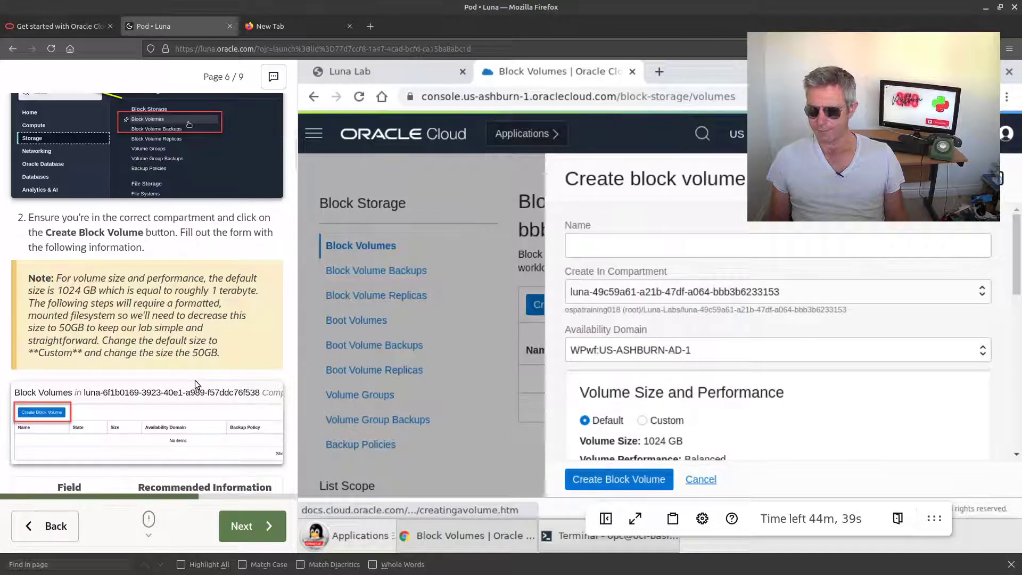
pyautogui.scroll(-1, 195, 380)
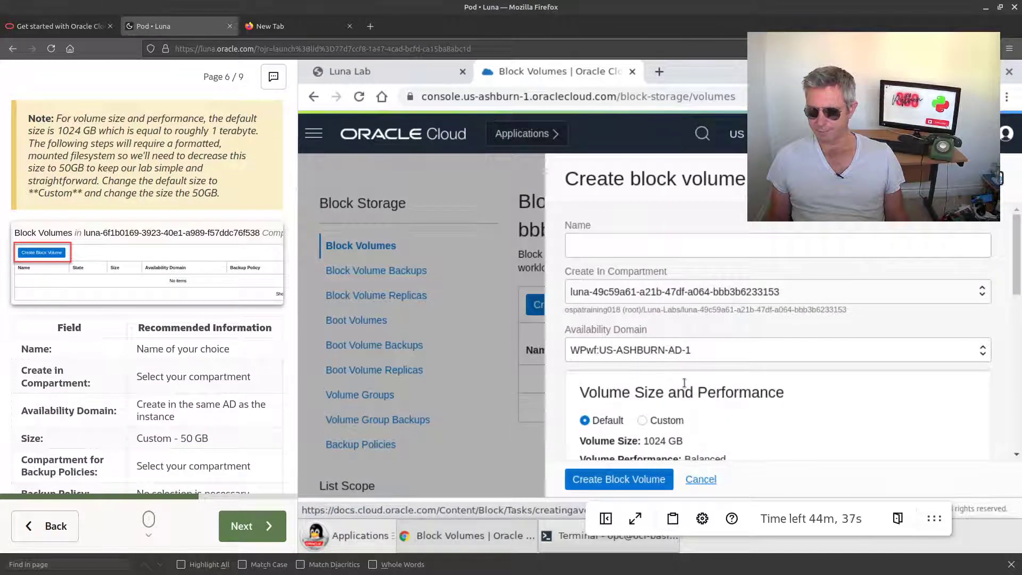
pyautogui.scroll(-3, 684, 383)
pyautogui.scroll(-3, 182, 341)
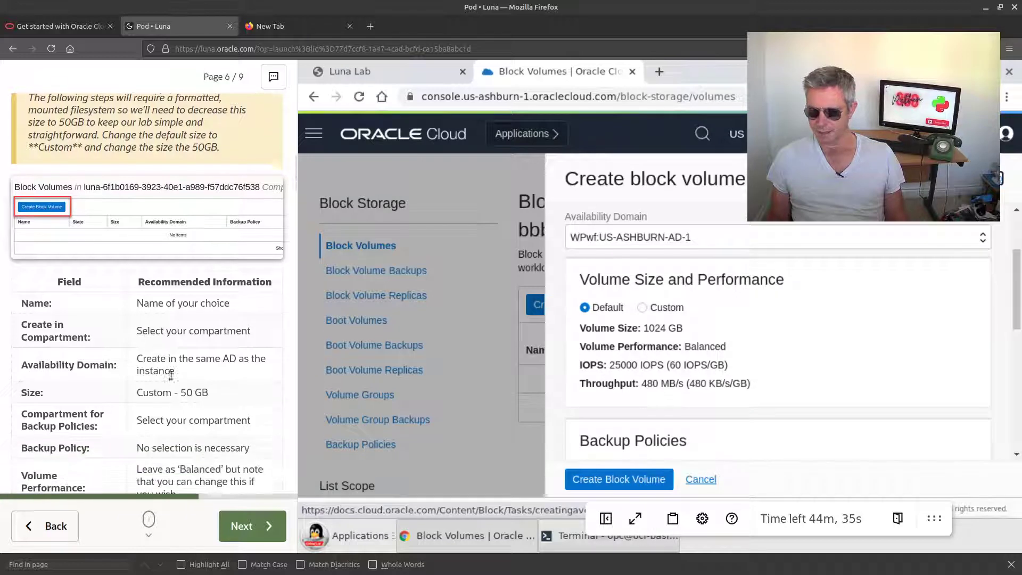
pyautogui.scroll(3, 753, 320)
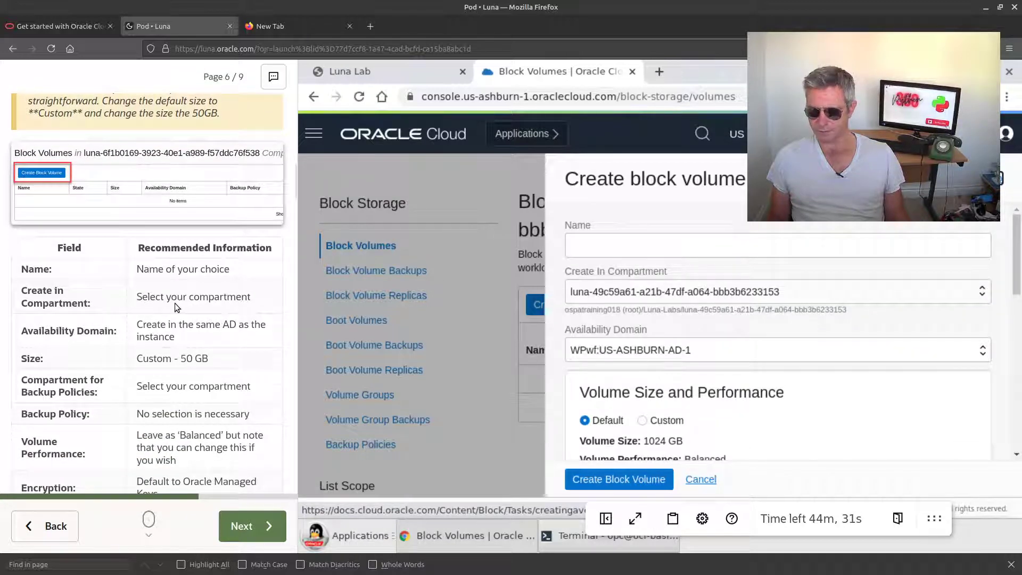
pyautogui.scroll(2, 160, 309)
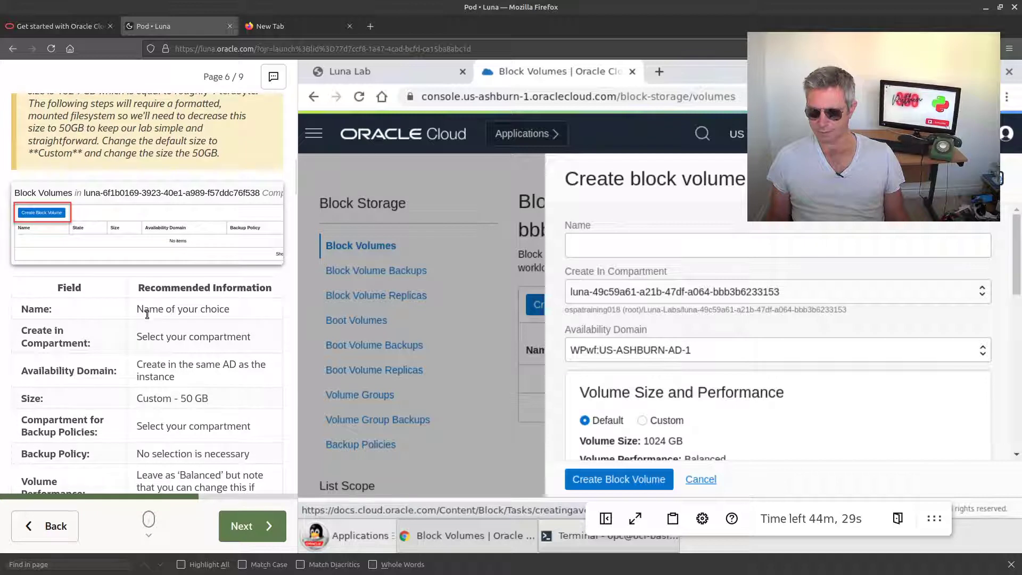
pyautogui.click(611, 243)
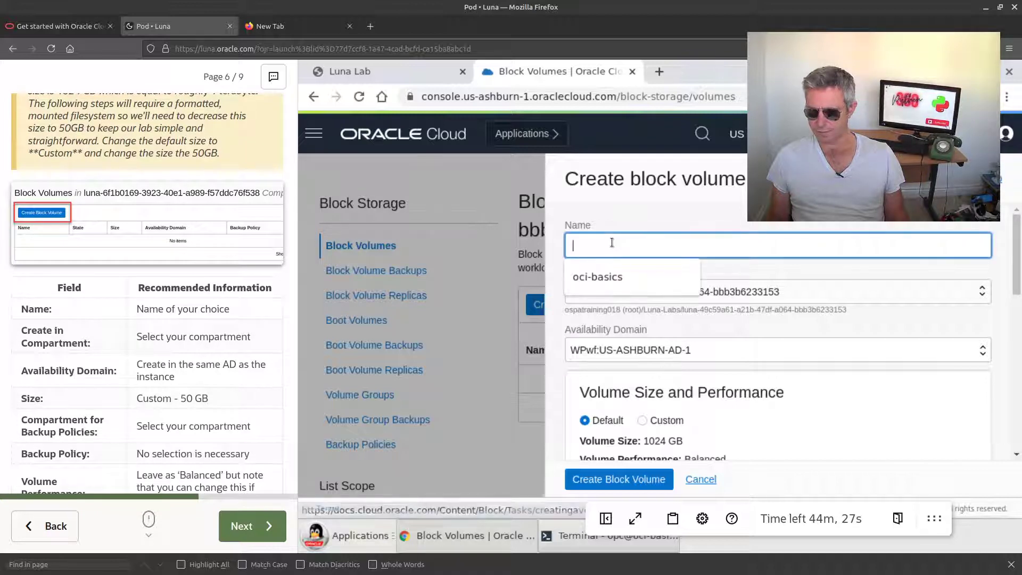
pyautogui.write('BV1')
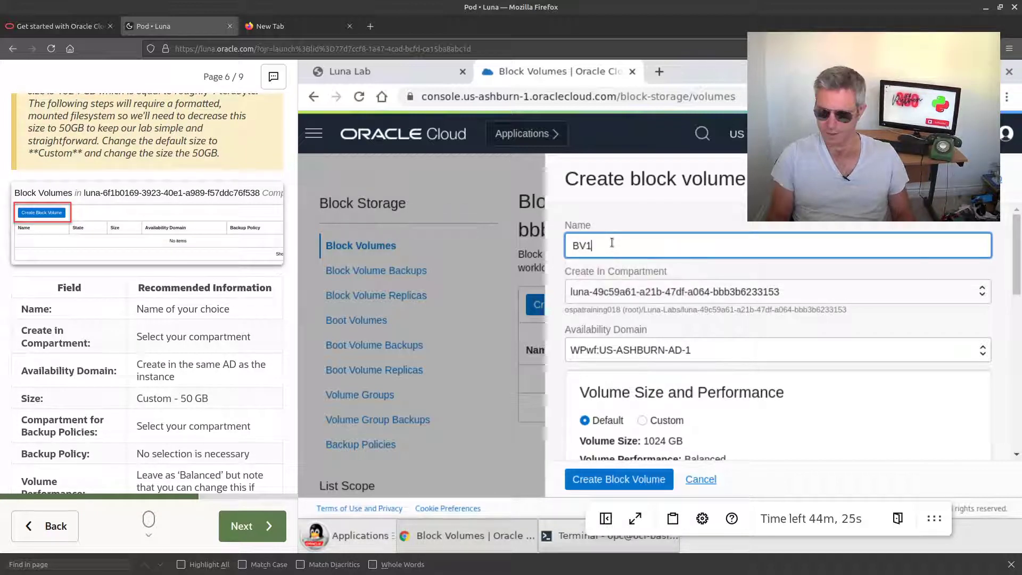
# Step: Switch the volume size to Custom, set it to 50 GB, and check the guide's remaining recommended settings
pyautogui.scroll(-3, 794, 429)
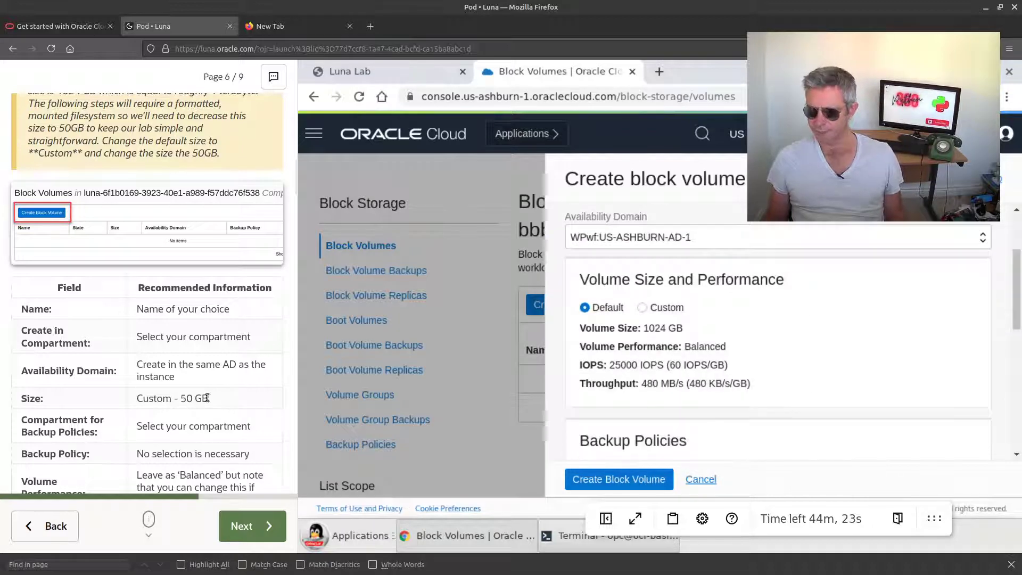
pyautogui.scroll(-3, 671, 265)
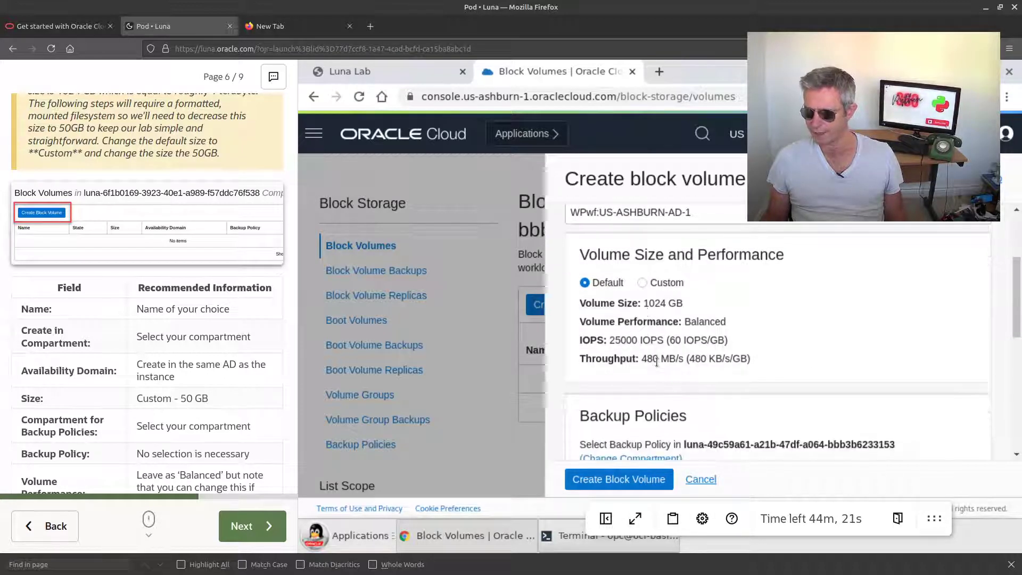
pyautogui.scroll(3, 662, 343)
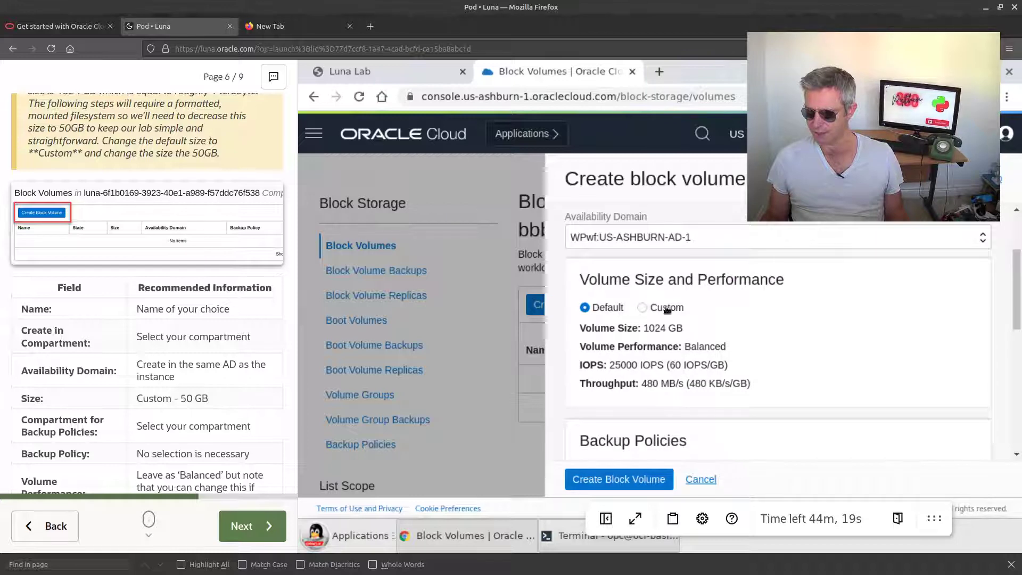
pyautogui.click(667, 308)
pyautogui.scroll(-1, 638, 320)
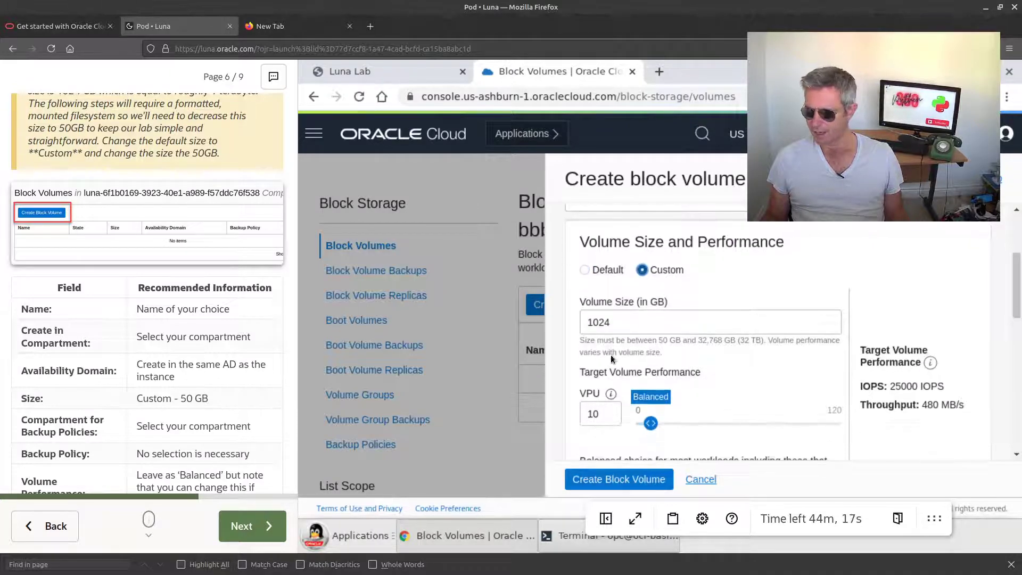
pyautogui.moveTo(630, 321); pyautogui.dragTo(566, 321)
pyautogui.write('50')
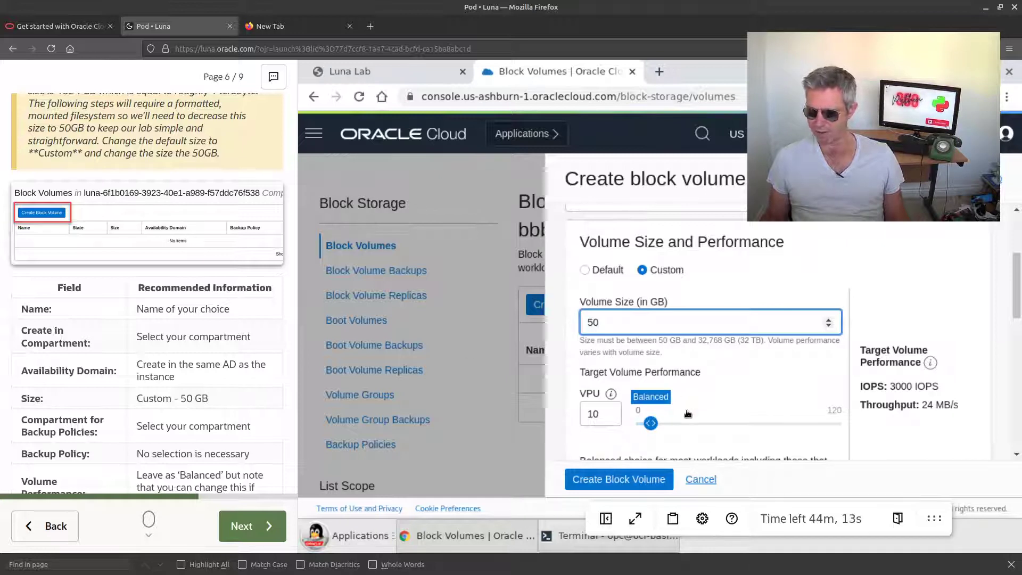
pyautogui.scroll(-3, 162, 369)
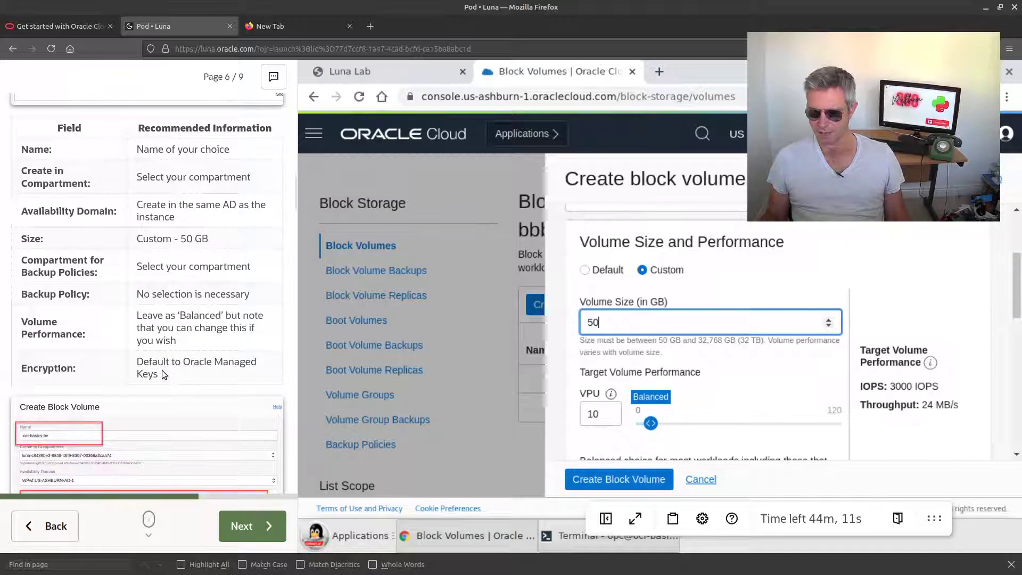
# Step: Compare the guide's recommended settings with the block volume form and choose the Bronze backup policy
pyautogui.scroll(-1, 162, 369)
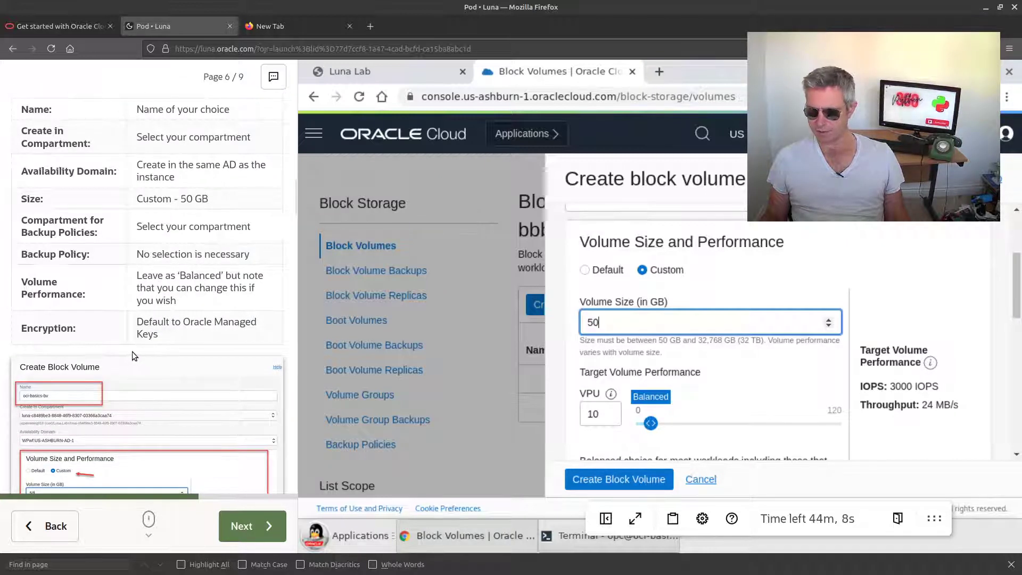
pyautogui.scroll(-2, 132, 351)
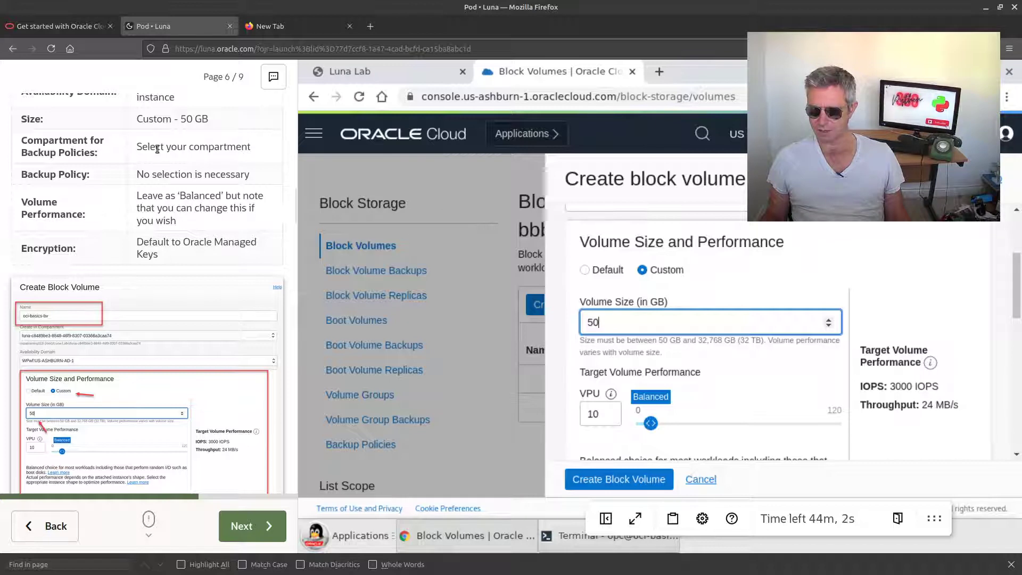
pyautogui.scroll(-3, 861, 393)
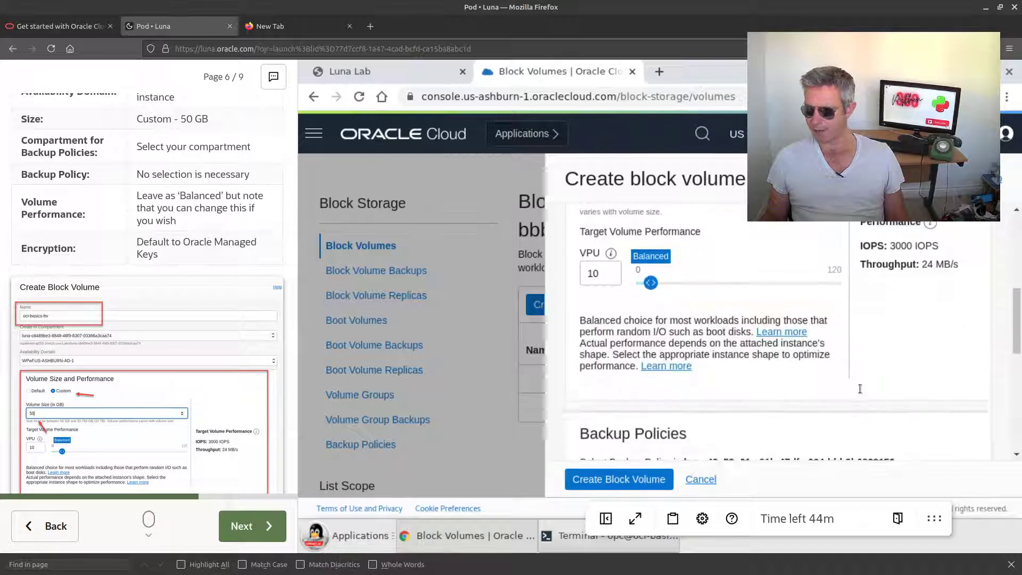
pyautogui.scroll(-4, 861, 393)
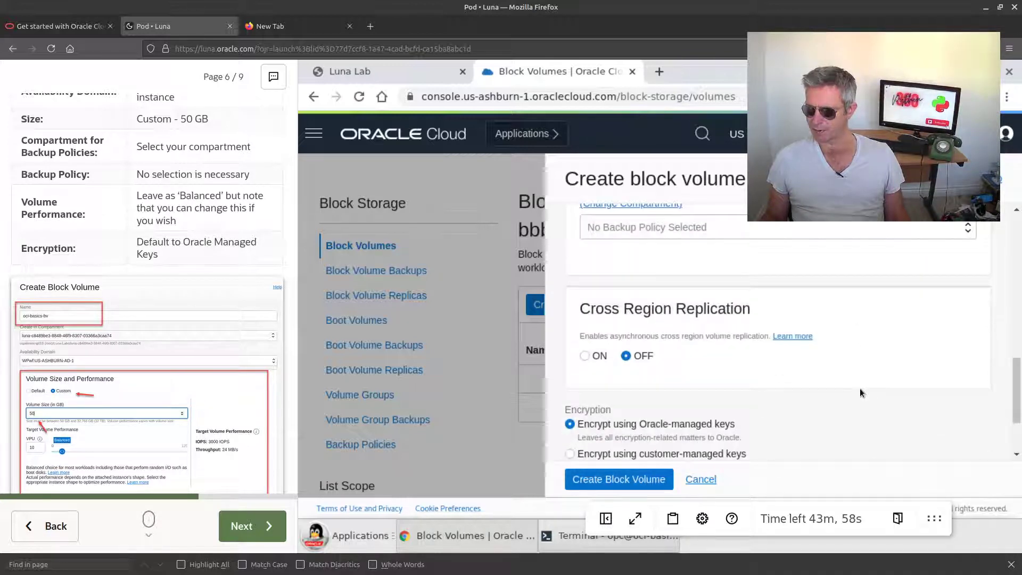
pyautogui.scroll(2, 861, 392)
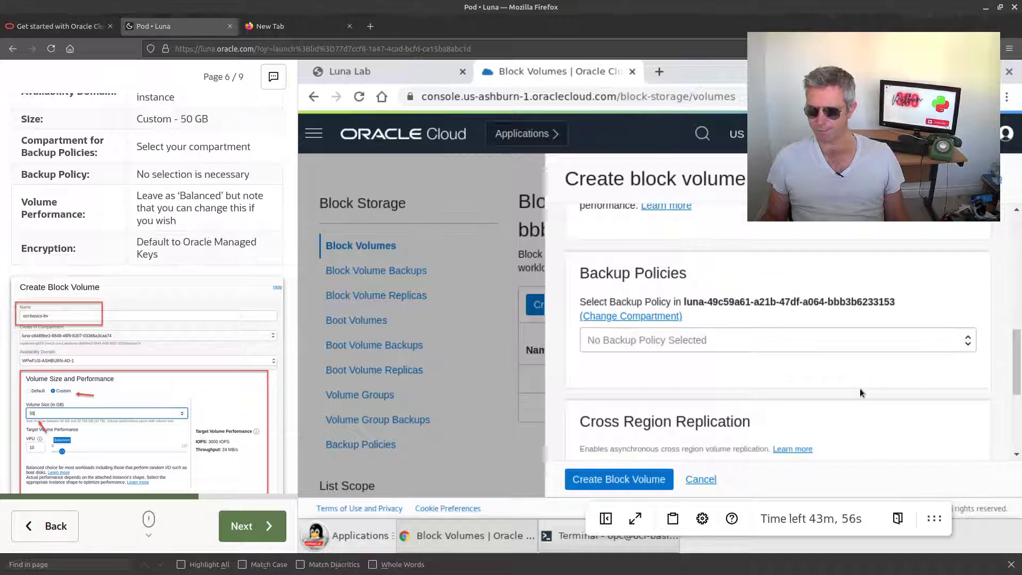
pyautogui.scroll(3, 860, 393)
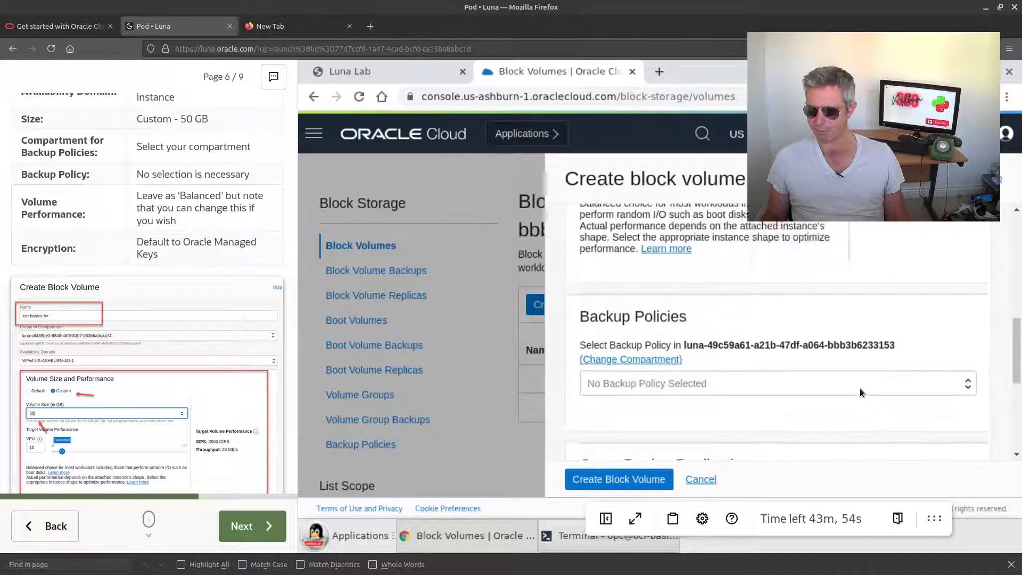
pyautogui.scroll(-2, 860, 388)
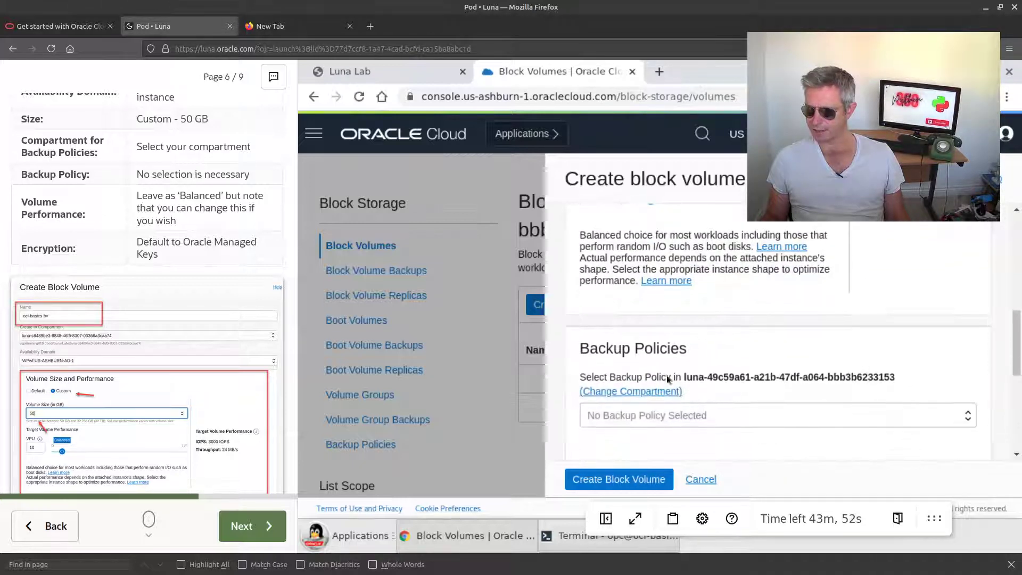
pyautogui.click(628, 417)
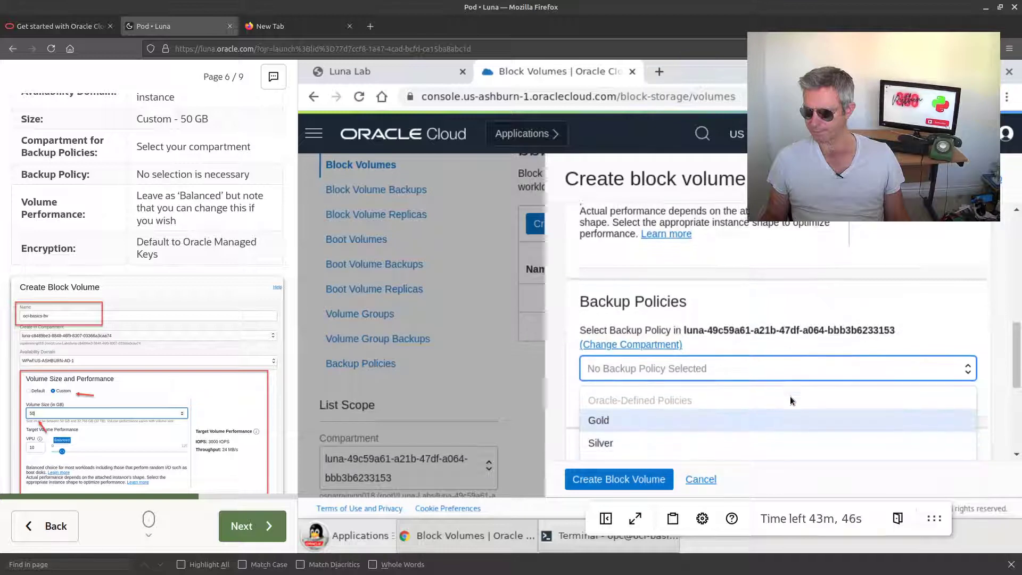
pyautogui.click(798, 279)
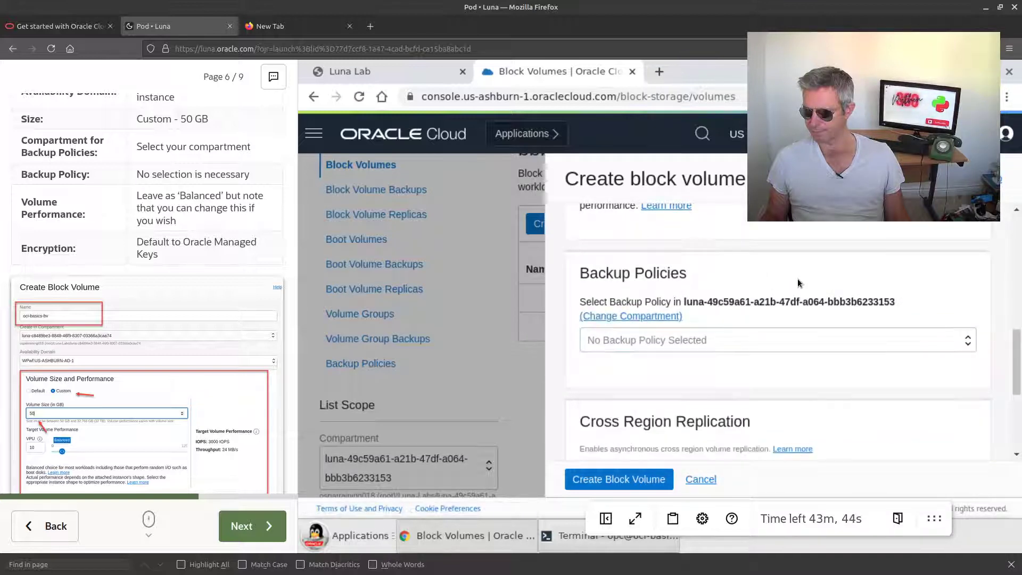
pyautogui.click(726, 343)
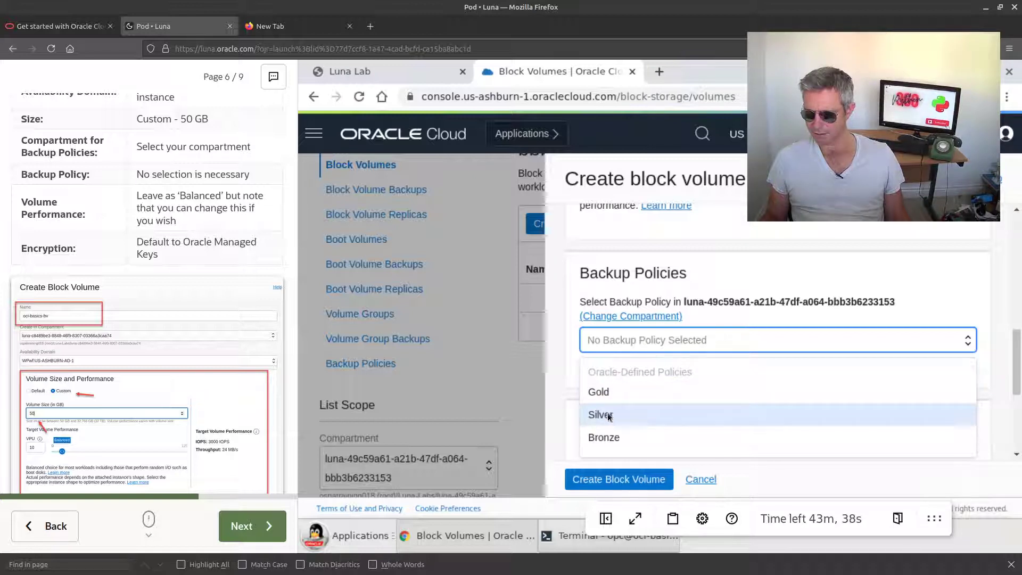
pyautogui.click(606, 434)
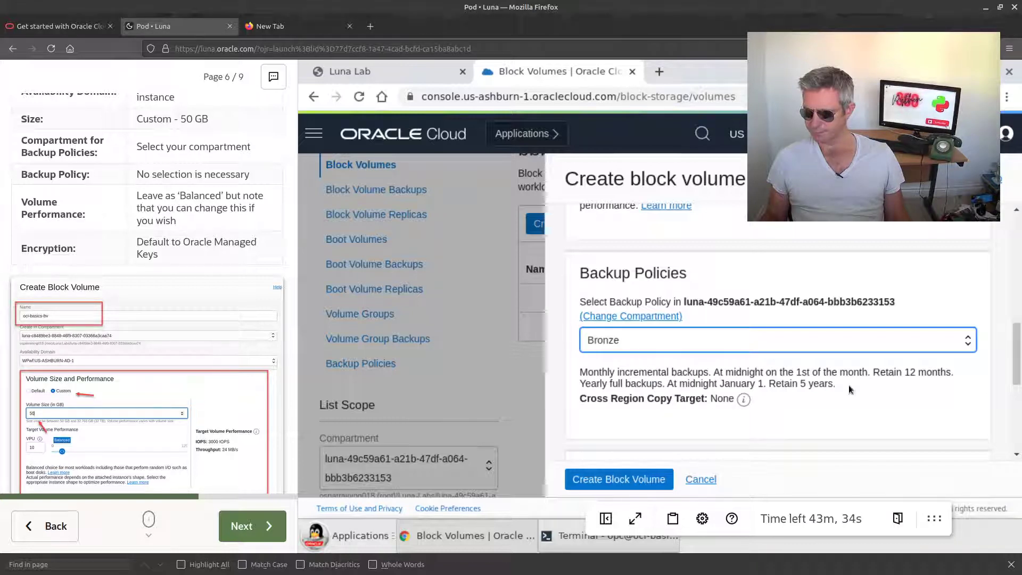
# Step: Check the replication and encryption settings and the guide's instruction 3, and create the block volume
pyautogui.scroll(-4, 838, 388)
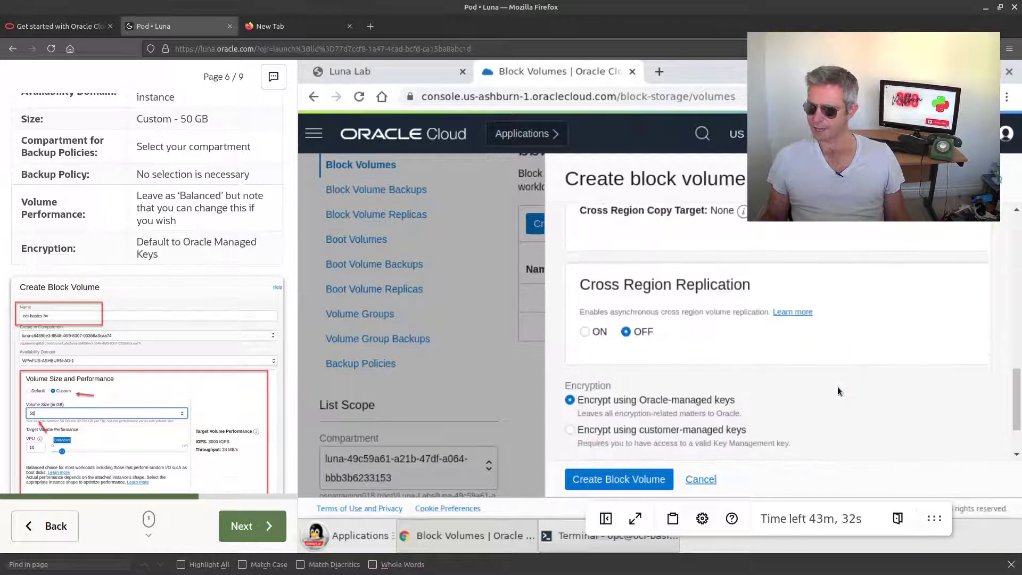
pyautogui.scroll(-2, 839, 391)
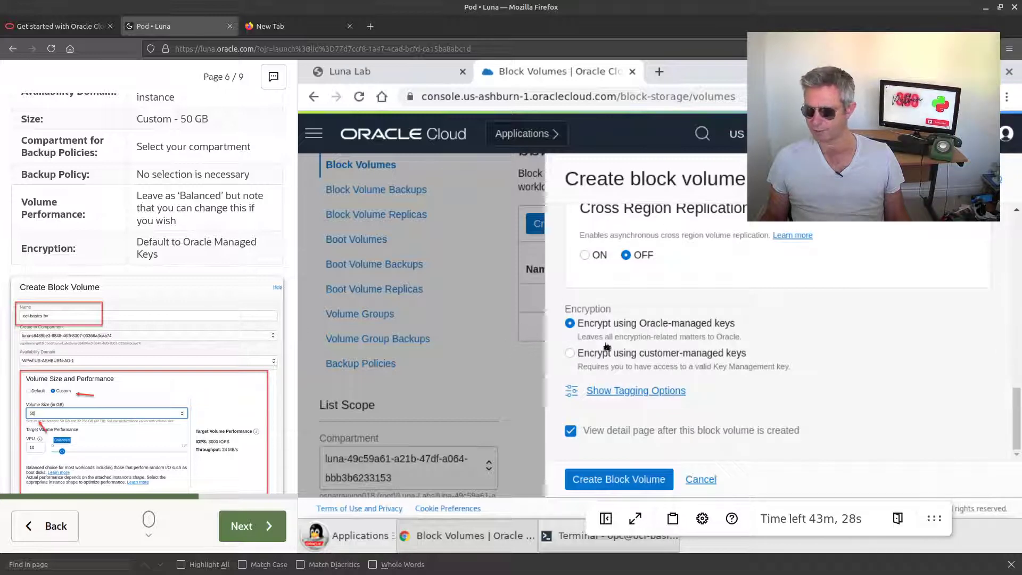
pyautogui.scroll(-3, 58, 343)
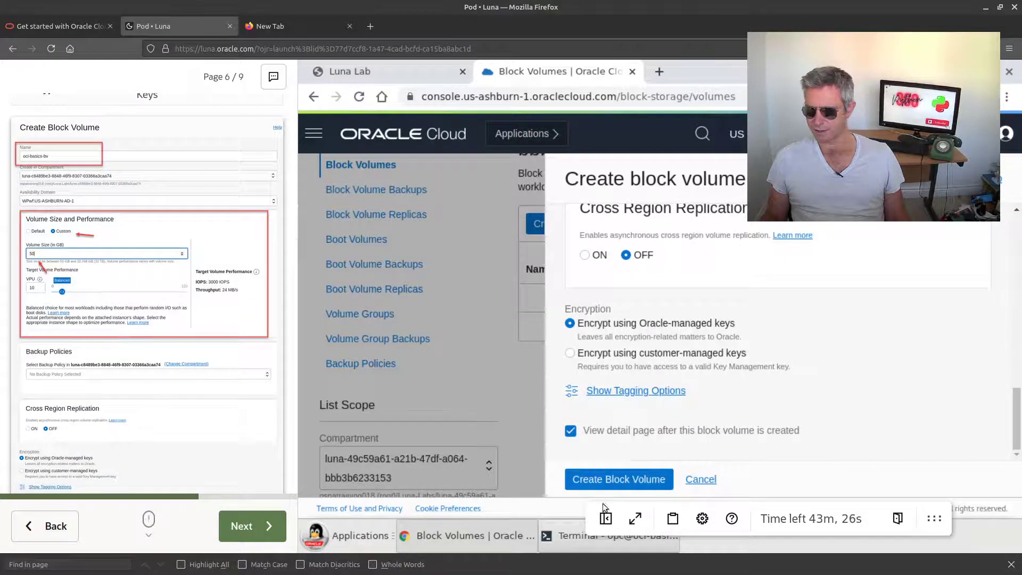
pyautogui.scroll(-4, 145, 301)
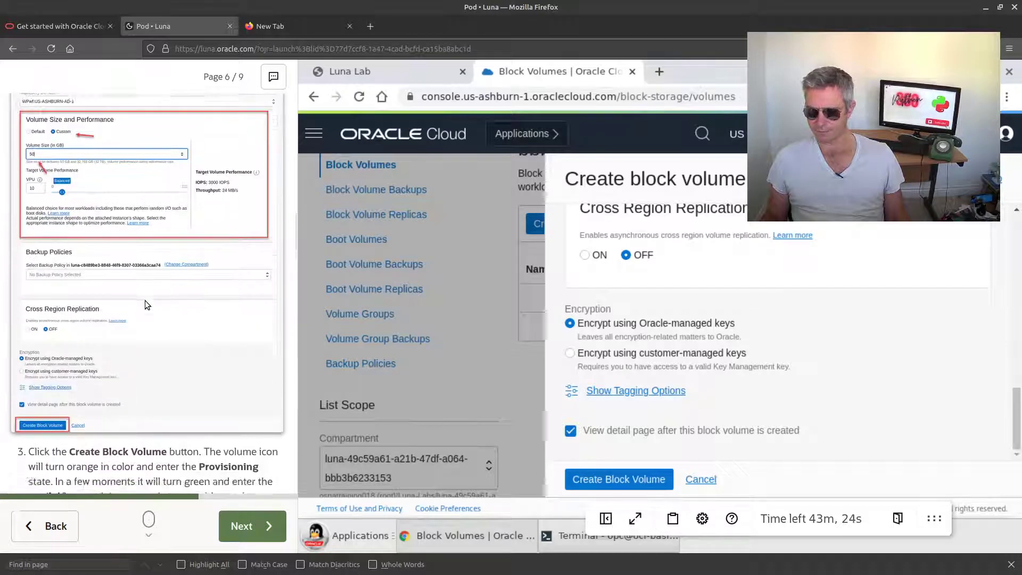
pyautogui.scroll(-3, 145, 300)
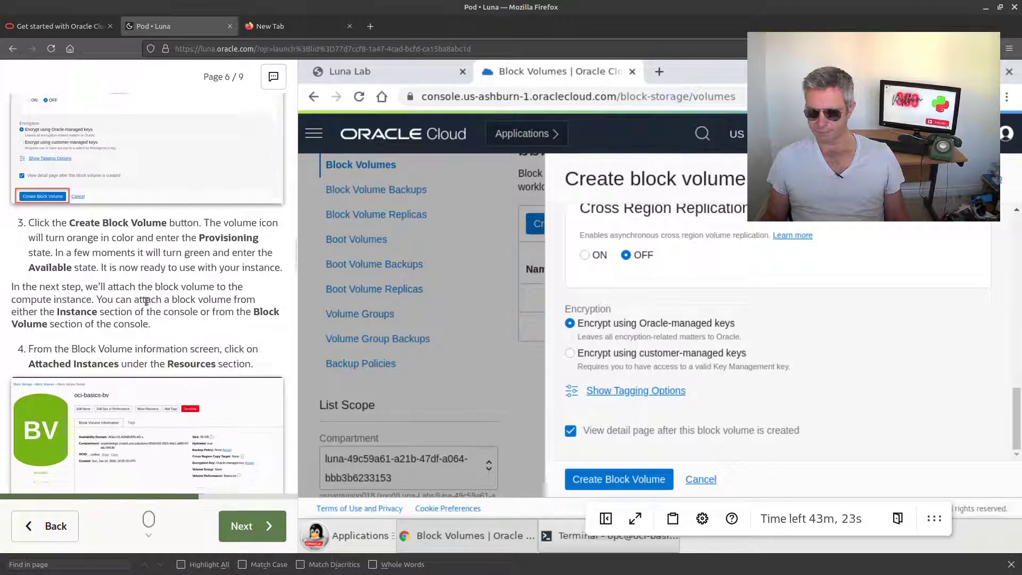
pyautogui.click(623, 481)
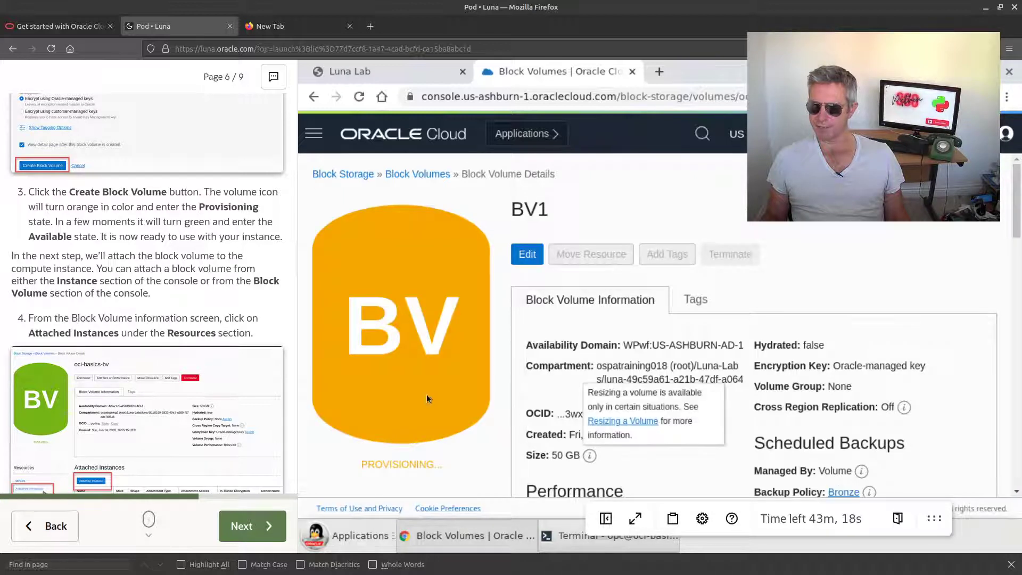
# Step: Open the attached instances of BV1 and start attaching the volume to an instance with the Paravirtualized attachment type
pyautogui.scroll(-5, 184, 356)
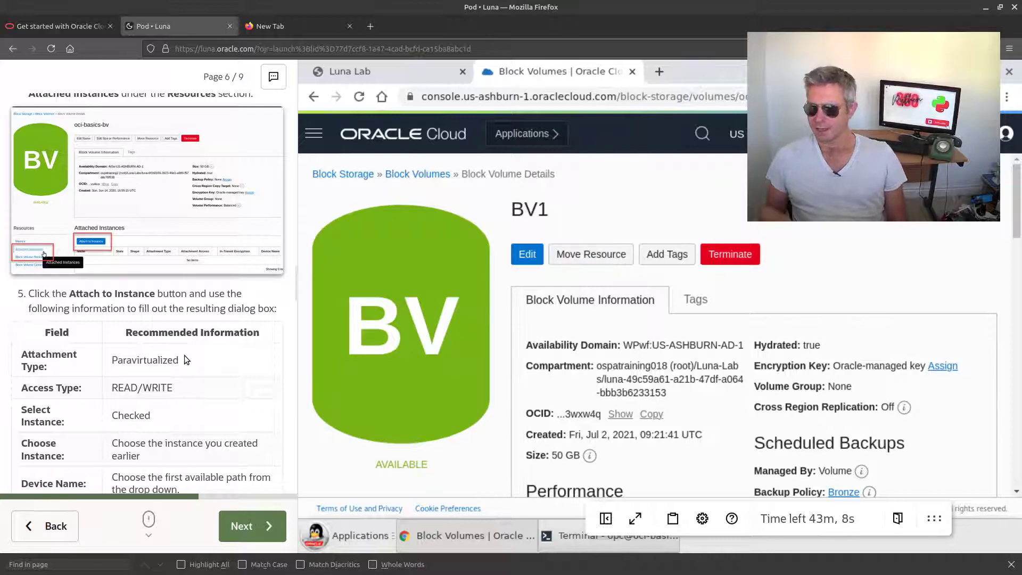
pyautogui.scroll(-5, 501, 366)
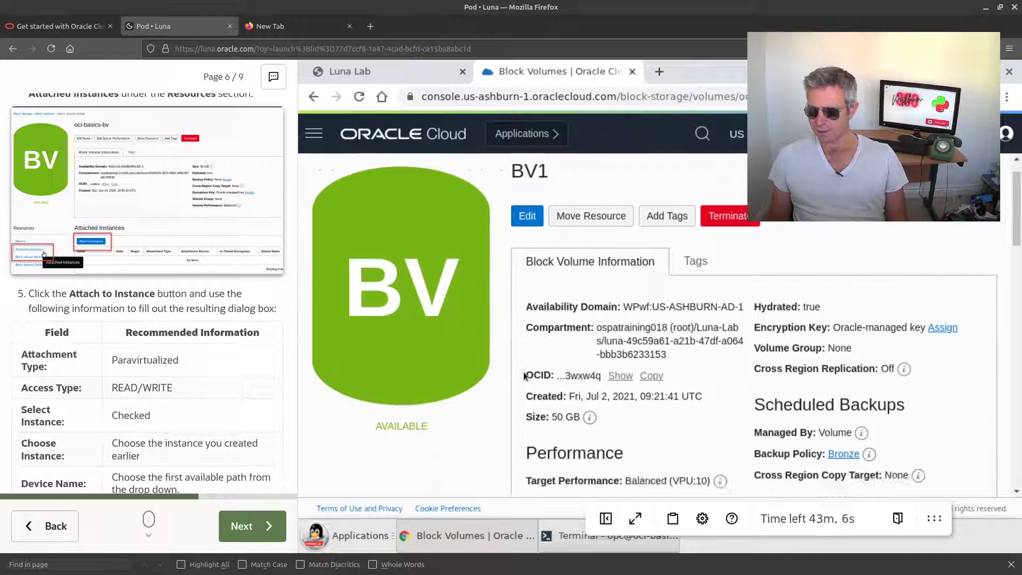
pyautogui.scroll(-2, 504, 405)
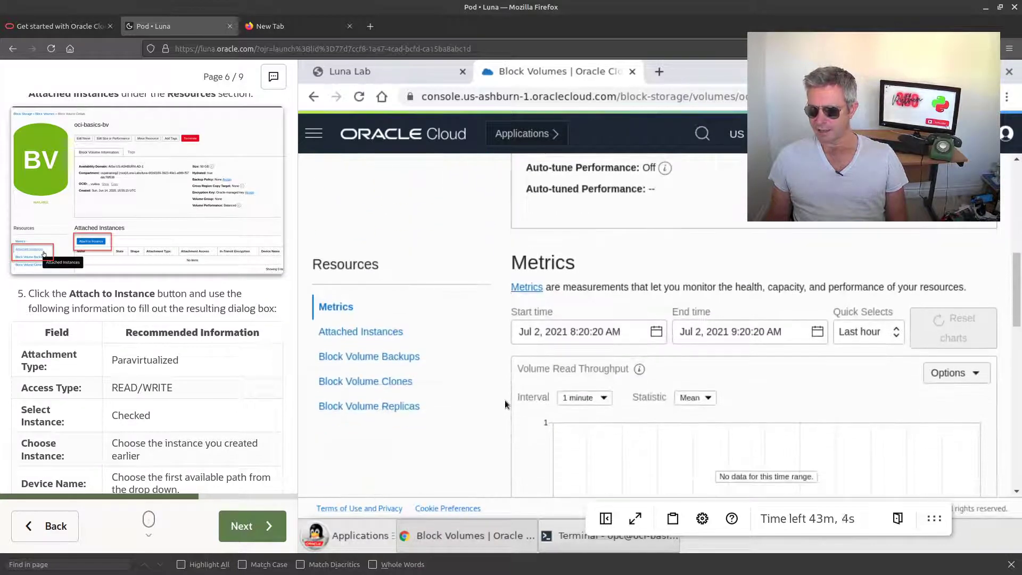
pyautogui.click(374, 335)
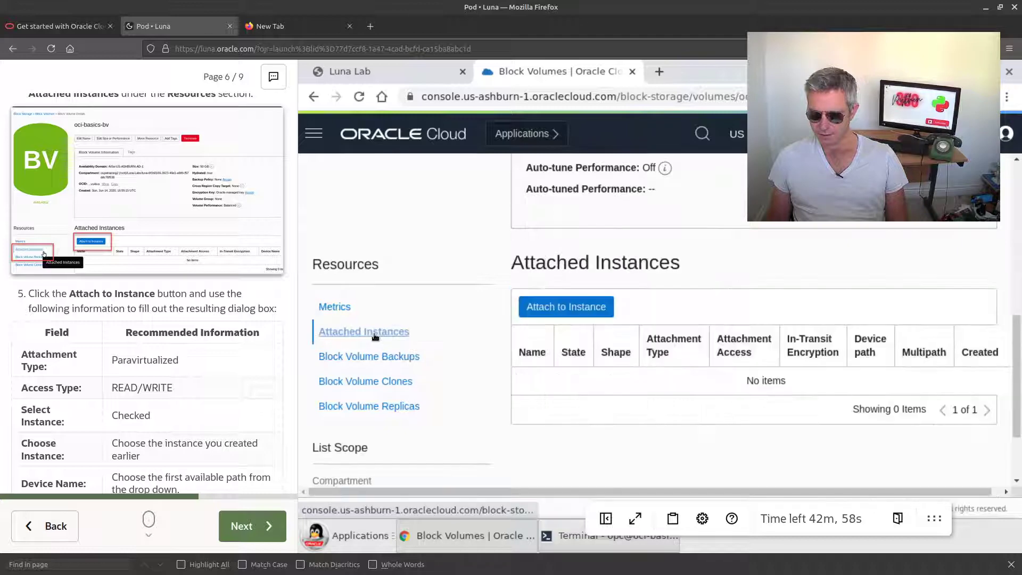
pyautogui.click(581, 309)
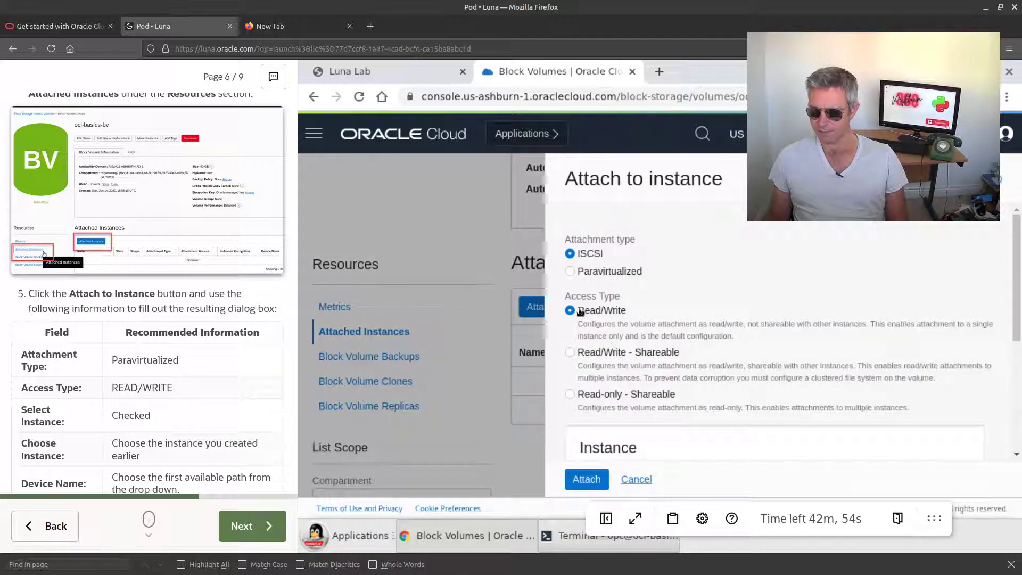
pyautogui.click(571, 273)
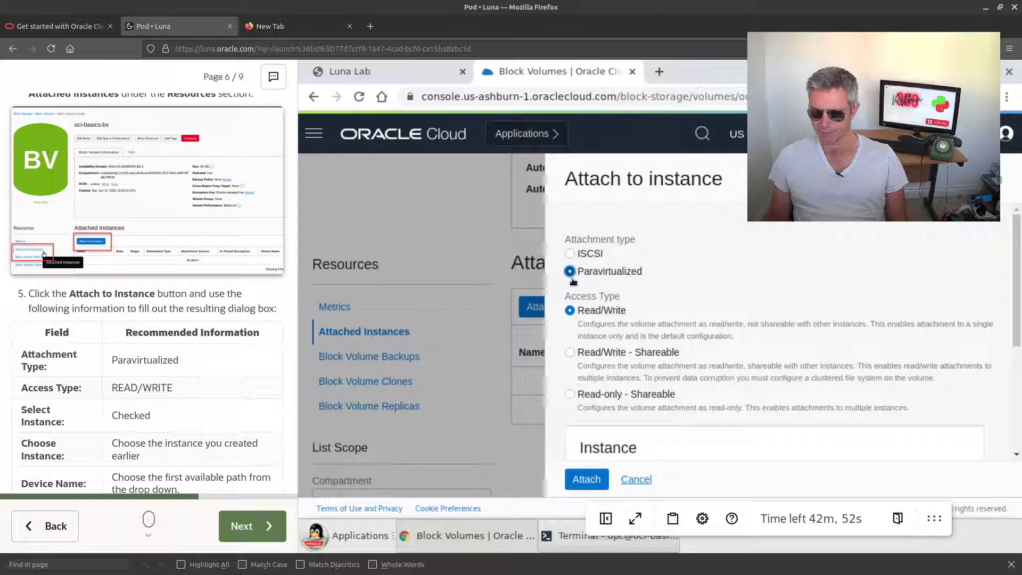
# Step: Check the guide's remaining attachment settings and select oci-basics as the instance for the volume
pyautogui.scroll(-3, 154, 413)
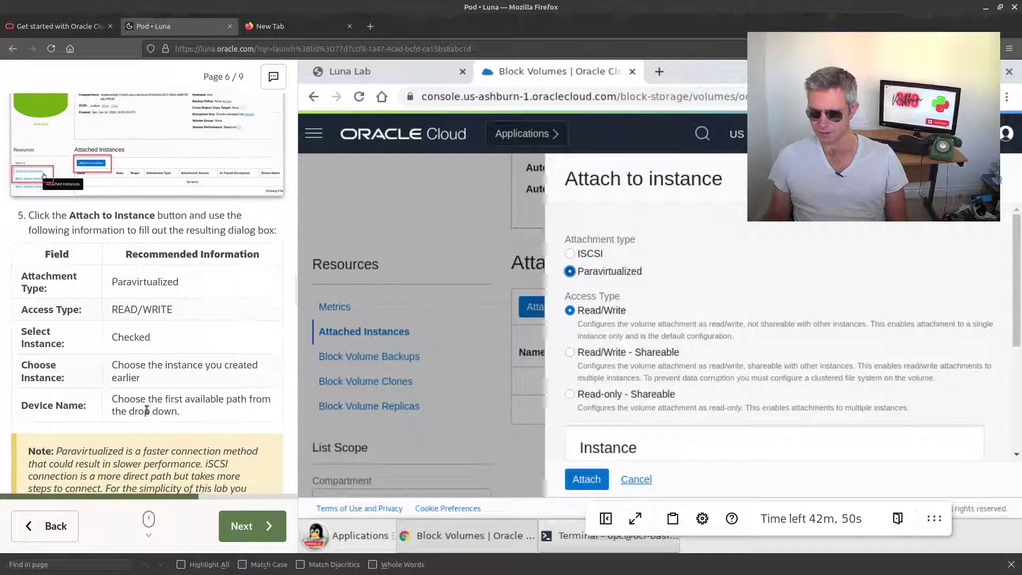
pyautogui.scroll(-3, 678, 382)
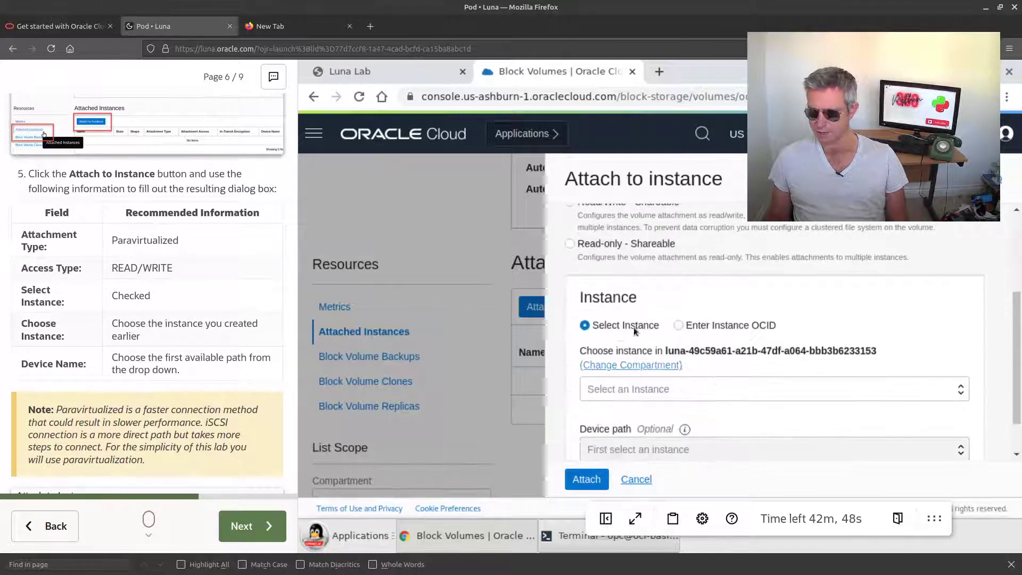
pyautogui.scroll(-1, 671, 386)
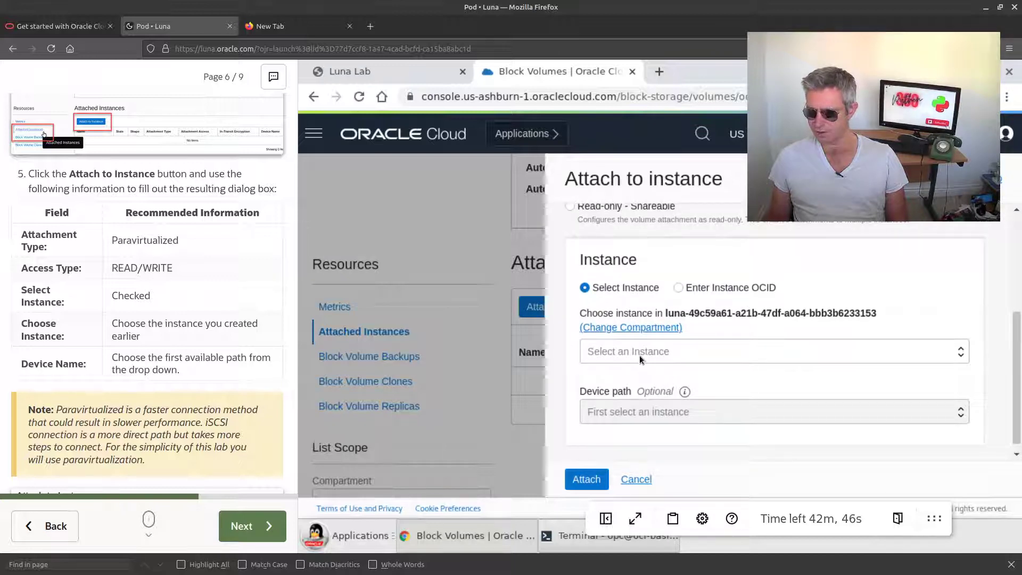
pyautogui.click(640, 359)
pyautogui.click(616, 385)
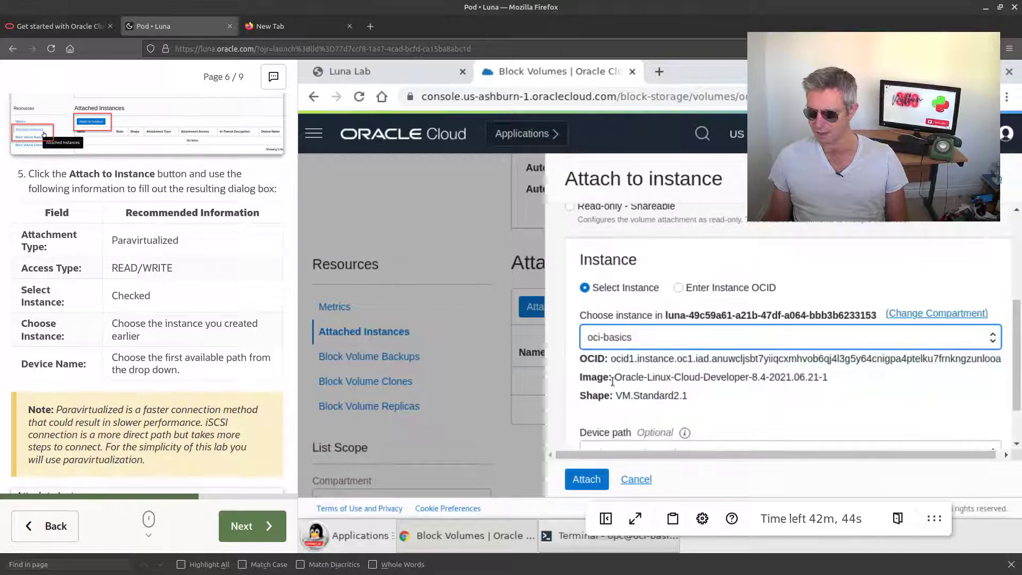
# Step: Set the device path to /dev/oracleoci/oraclevdb and attach the volume to the instance
pyautogui.scroll(-1, 773, 398)
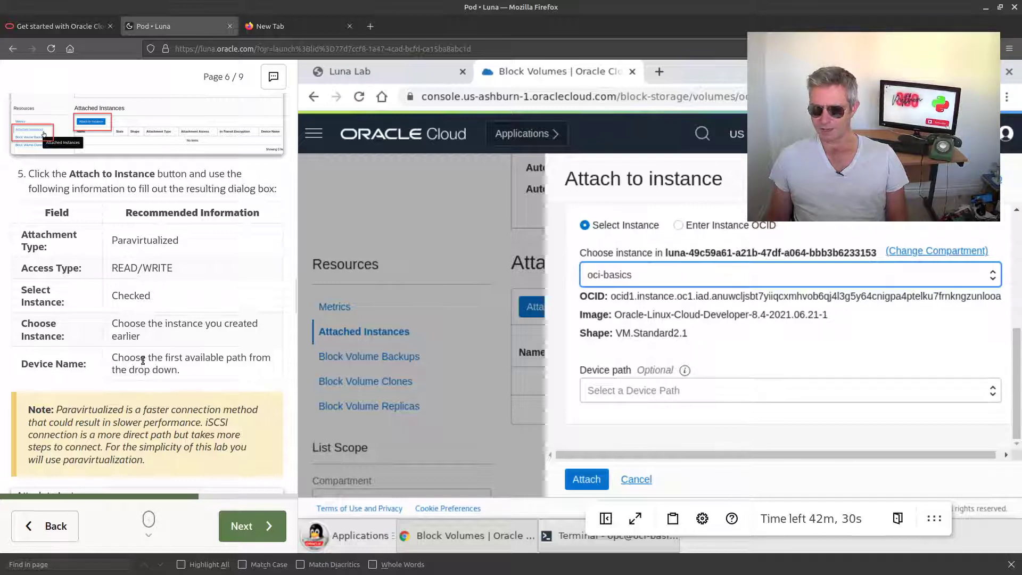
pyautogui.click(624, 391)
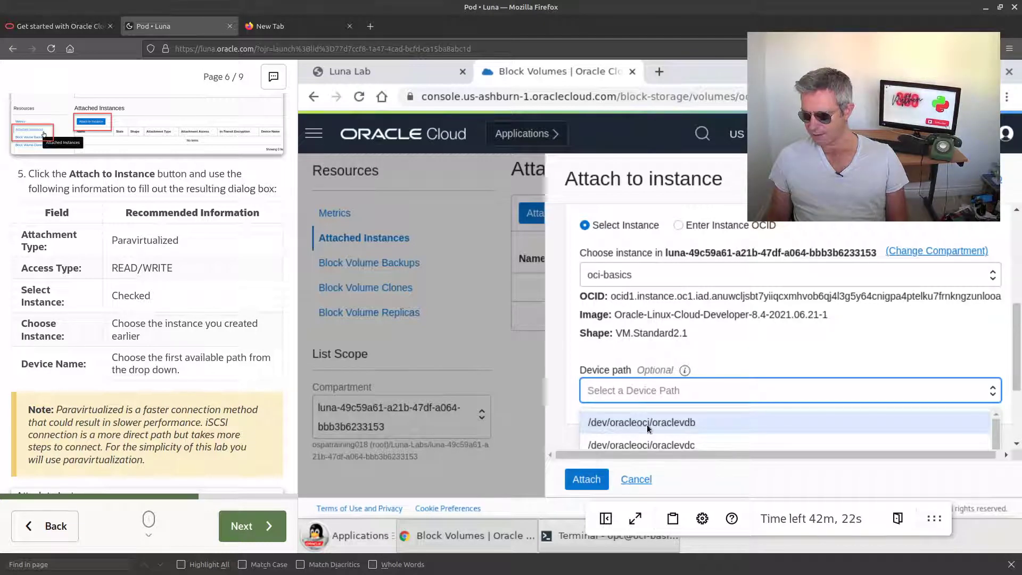
pyautogui.click(686, 426)
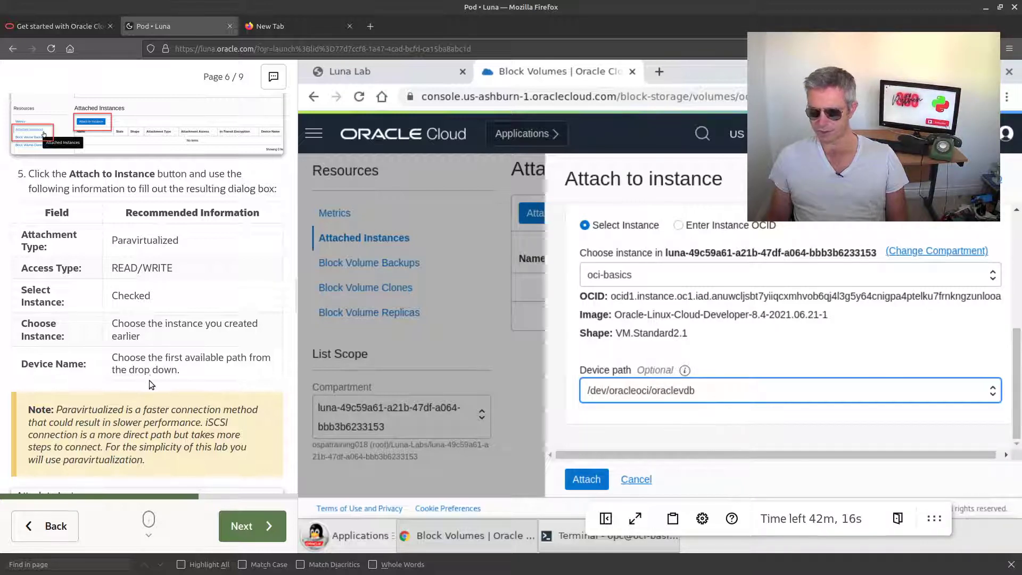
pyautogui.scroll(-5, 149, 380)
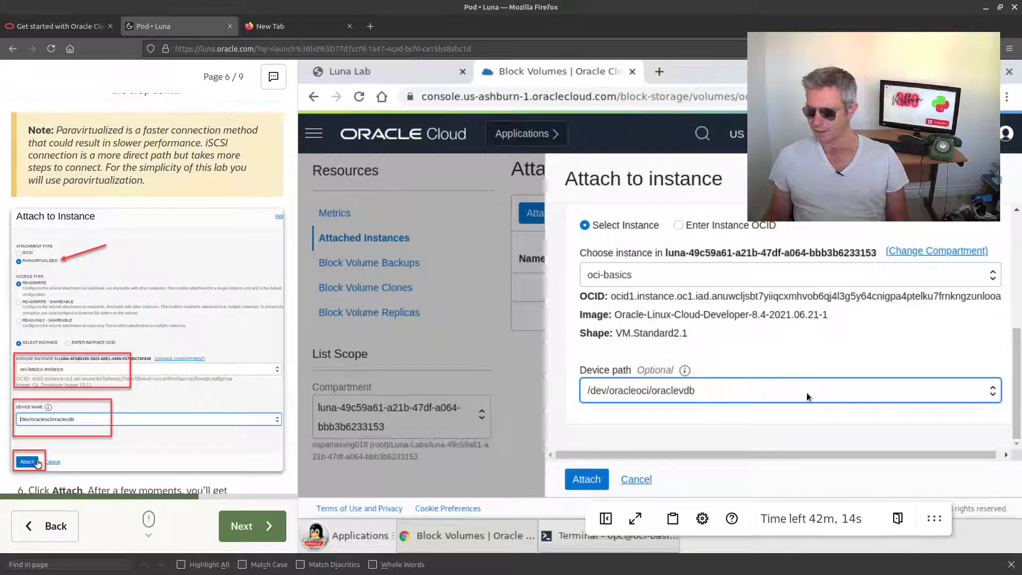
pyautogui.click(578, 482)
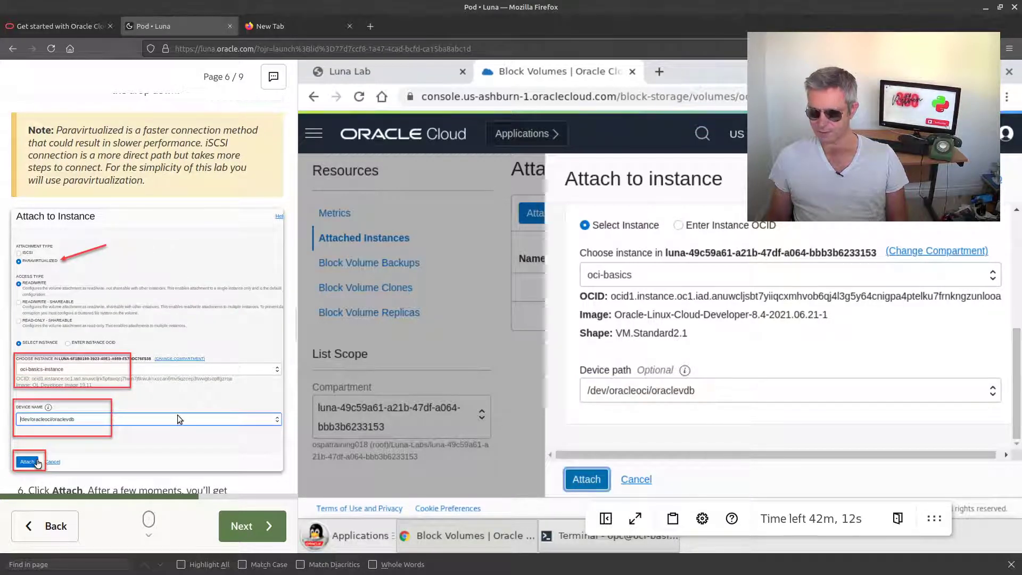
# Step: Read the guide's paravirtualized attachment note and instructions 6 to 8, and examine the notice above the volume's attached instances
pyautogui.scroll(-3, 180, 419)
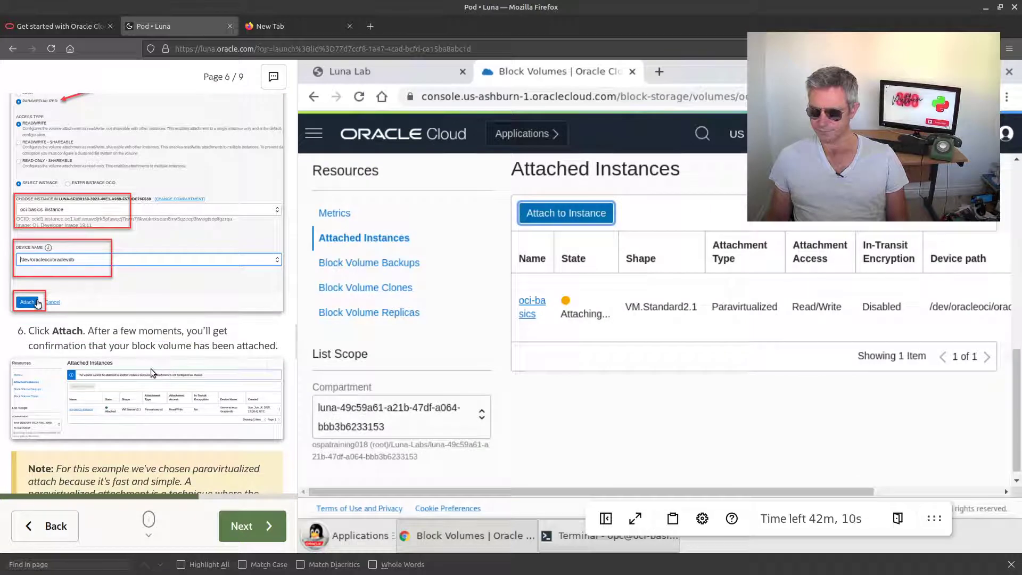
pyautogui.scroll(-6, 151, 368)
pyautogui.scroll(-5, 152, 369)
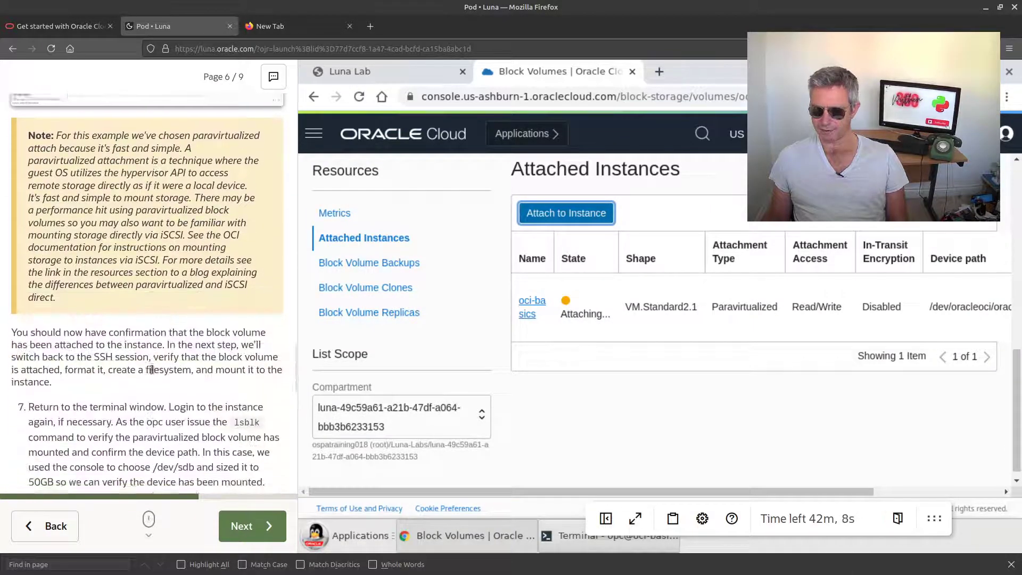
pyautogui.scroll(6, 152, 369)
pyautogui.scroll(4, 152, 369)
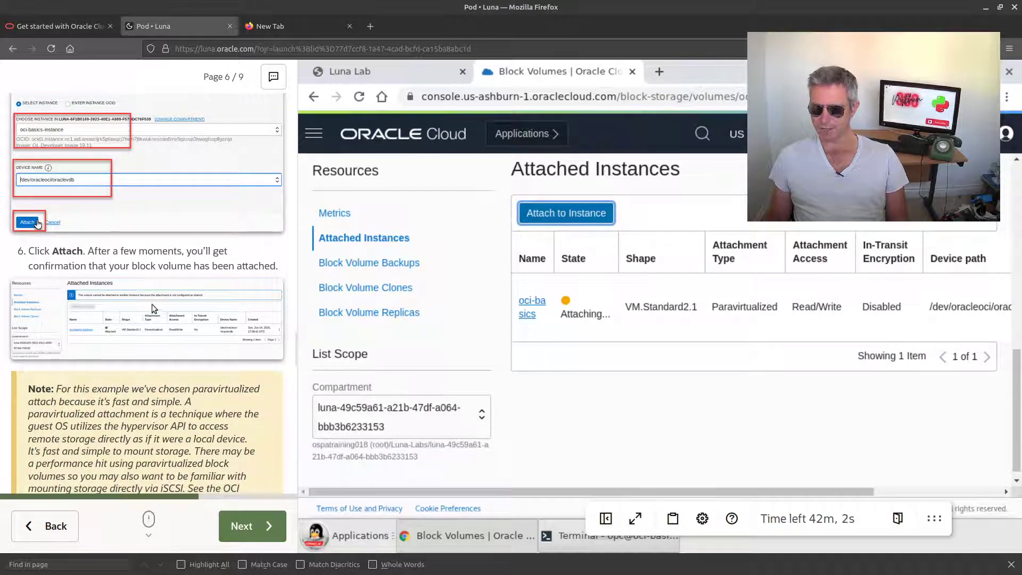
pyautogui.scroll(-5, 152, 308)
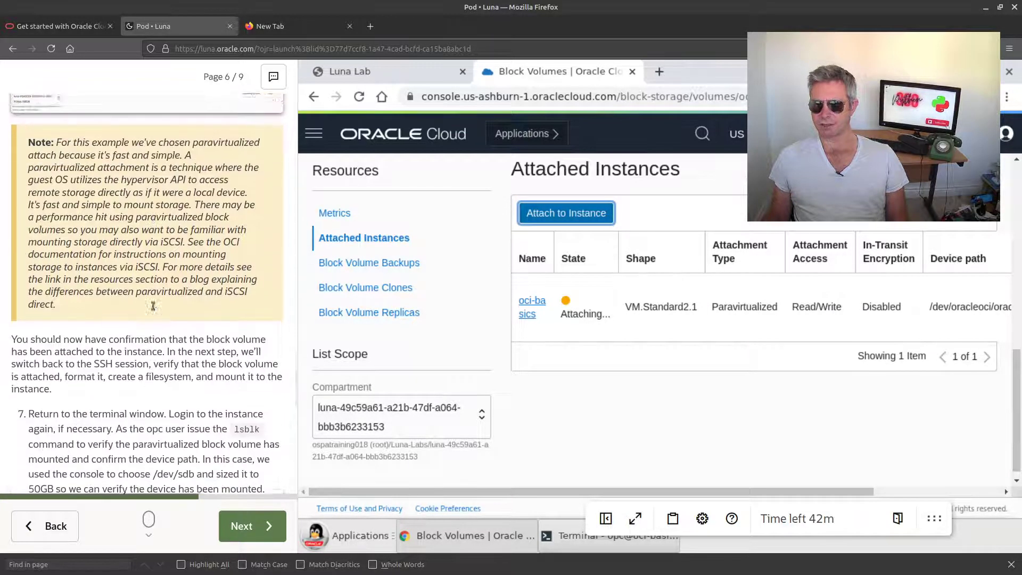
pyautogui.scroll(-5, 153, 306)
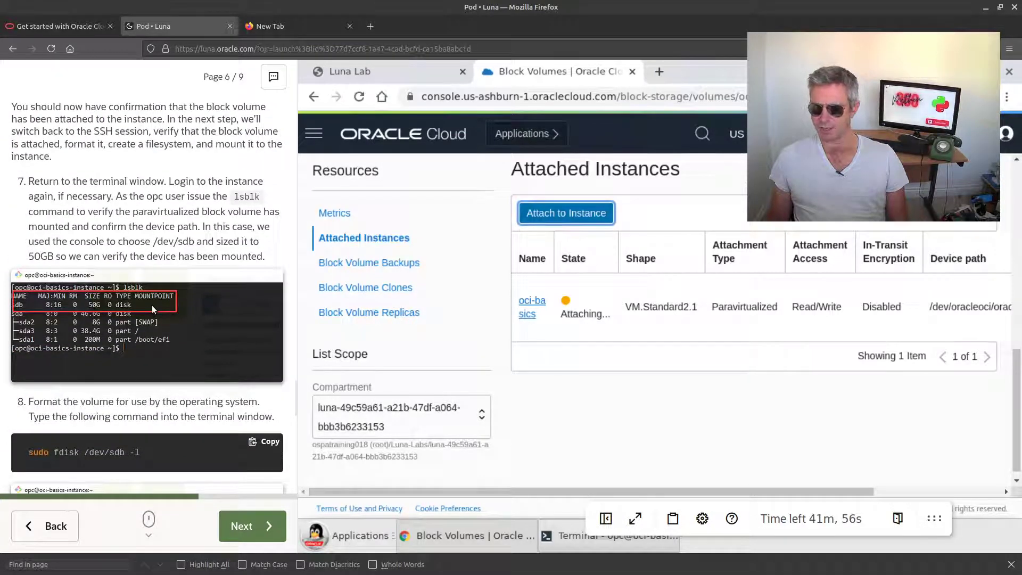
pyautogui.scroll(-2, 152, 305)
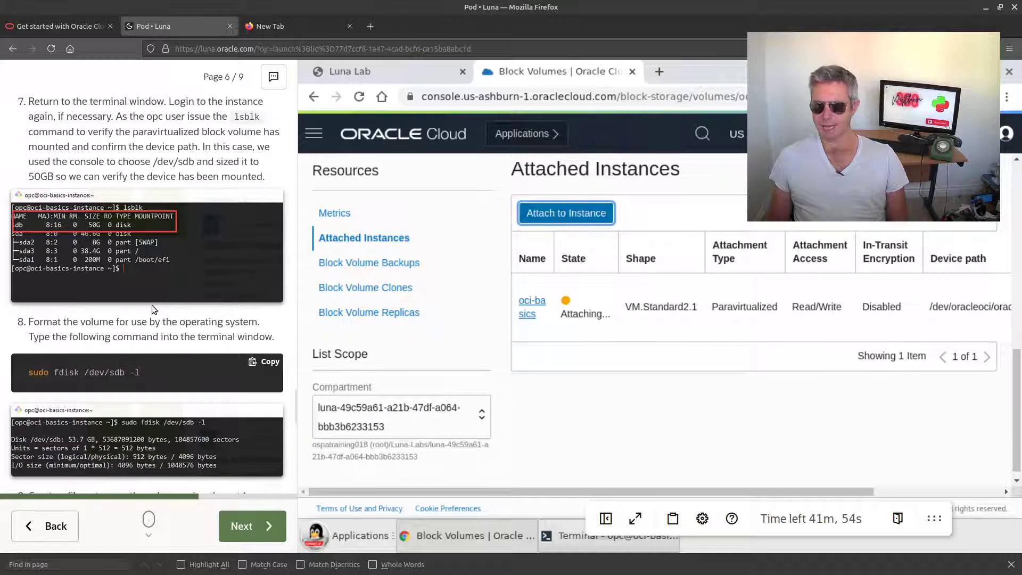
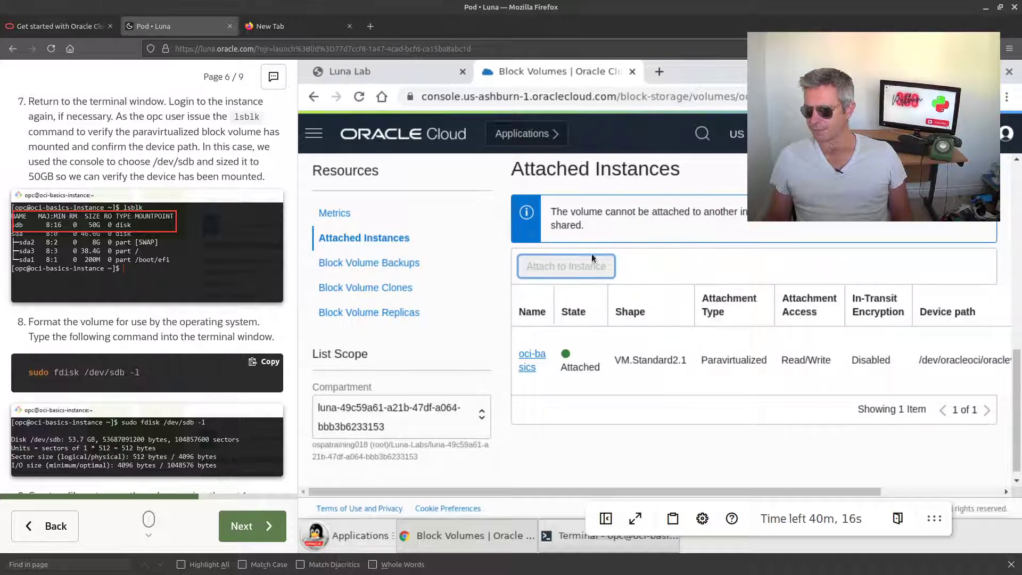
pyautogui.moveTo(577, 212); pyautogui.dragTo(747, 212)
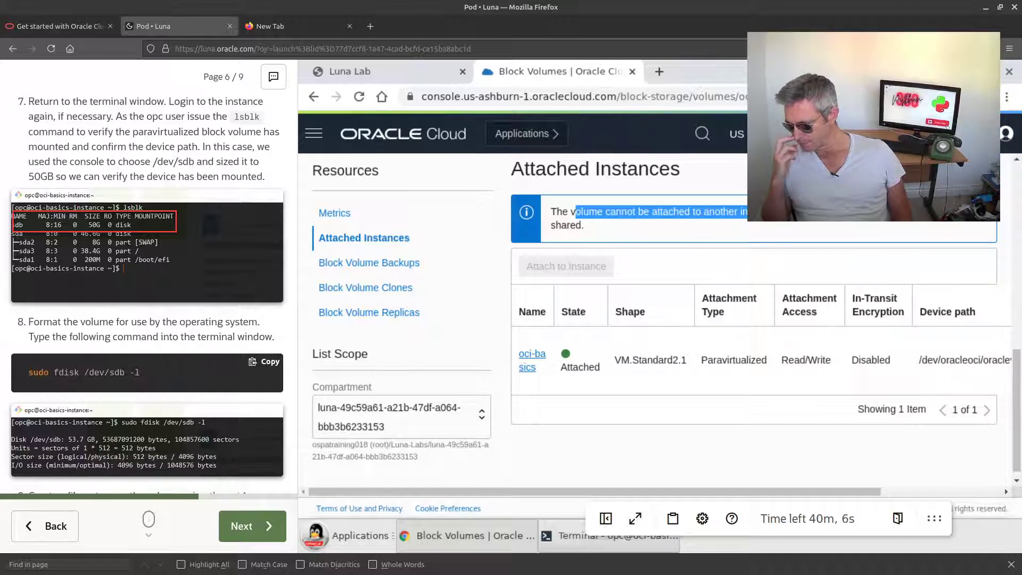
# Step: Switch to the terminal connected to the instance, list its block devices with lsblk, and check the sdb entry
pyautogui.scroll(10, 82, 253)
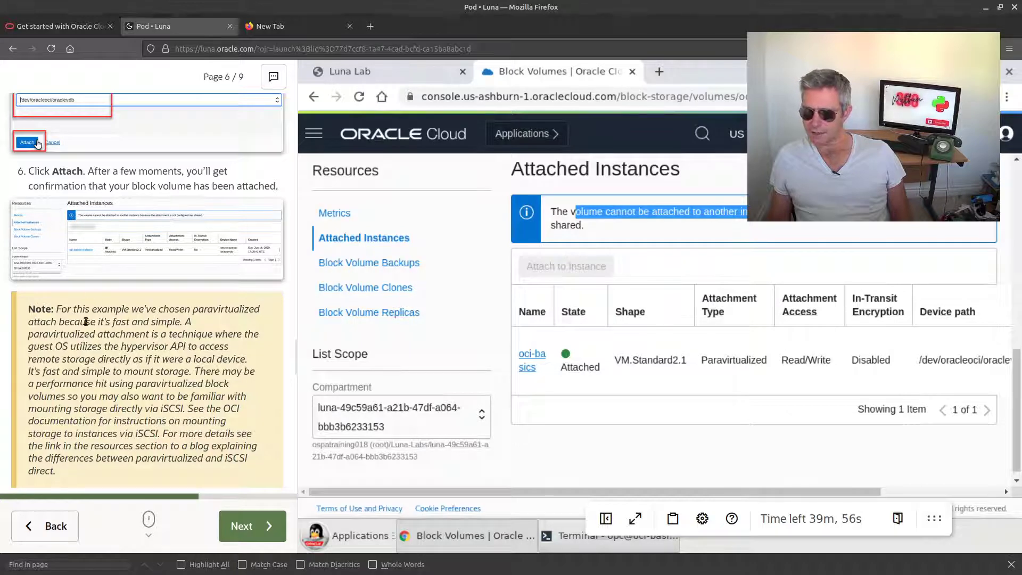
pyautogui.scroll(-3, 110, 315)
pyautogui.scroll(-5, 110, 316)
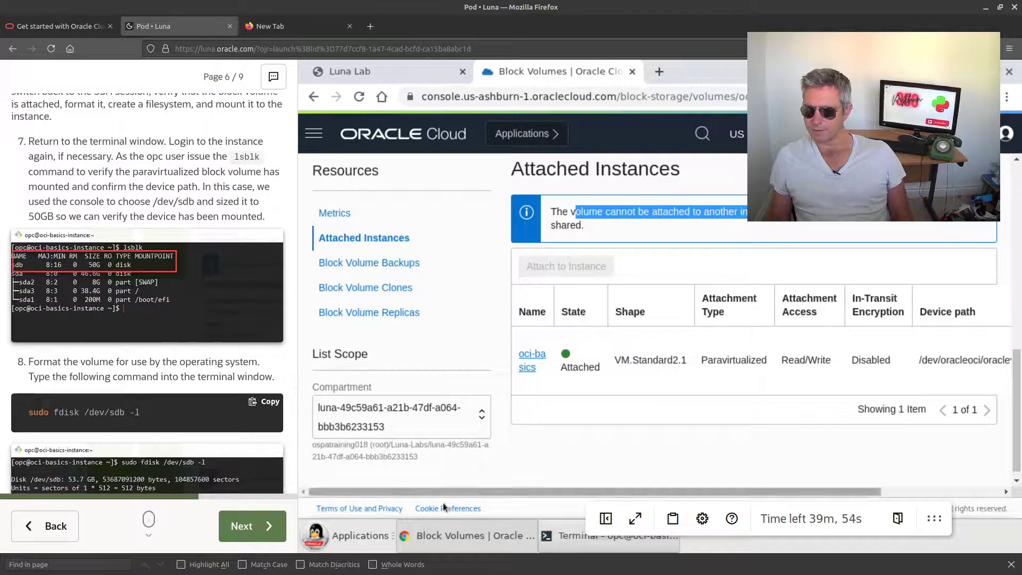
pyautogui.click(555, 536)
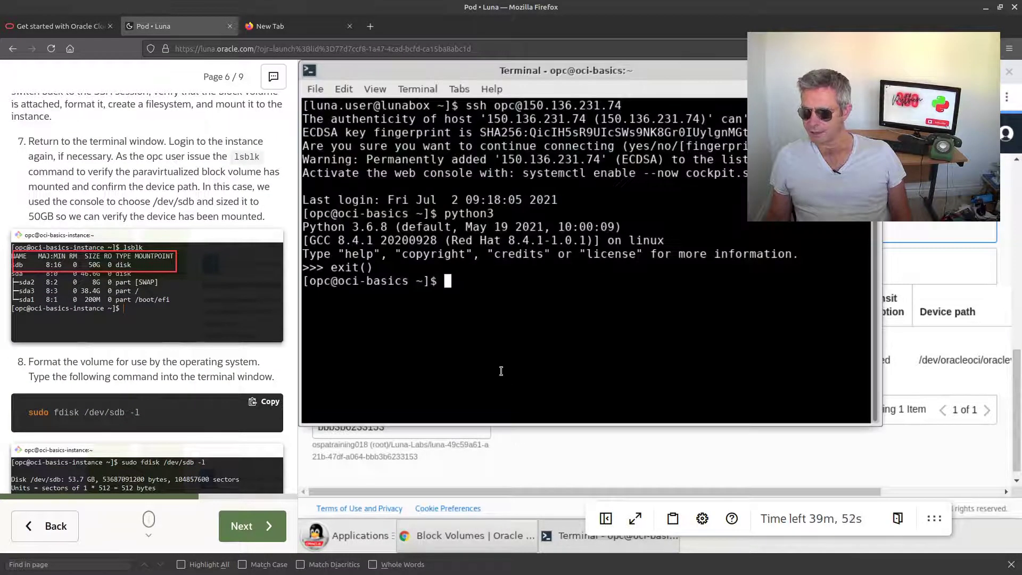
pyautogui.write('lsb')
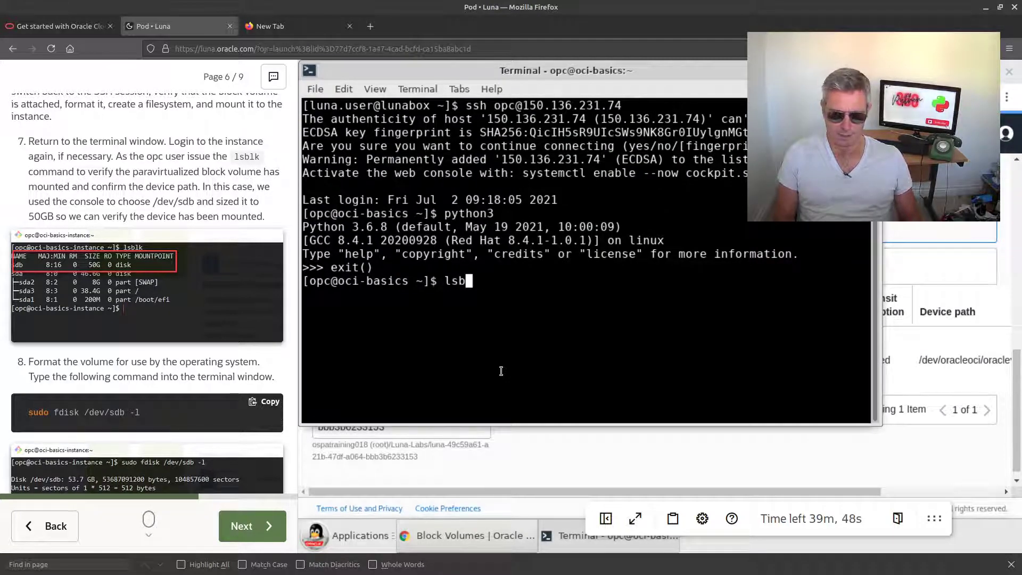
pyautogui.write('lk')
pyautogui.press('Return')
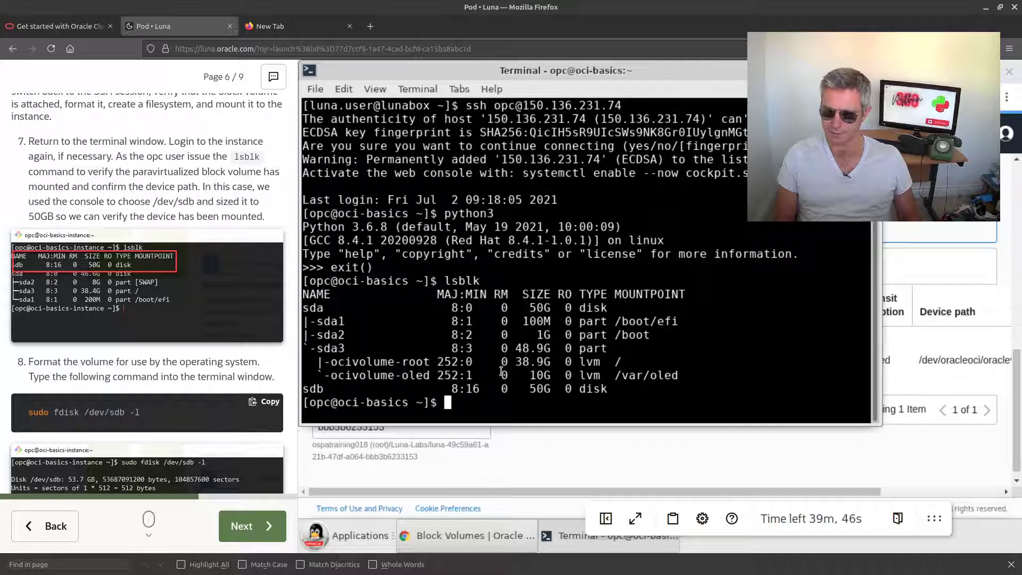
pyautogui.moveTo(614, 391); pyautogui.dragTo(296, 392)
pyautogui.click(317, 392)
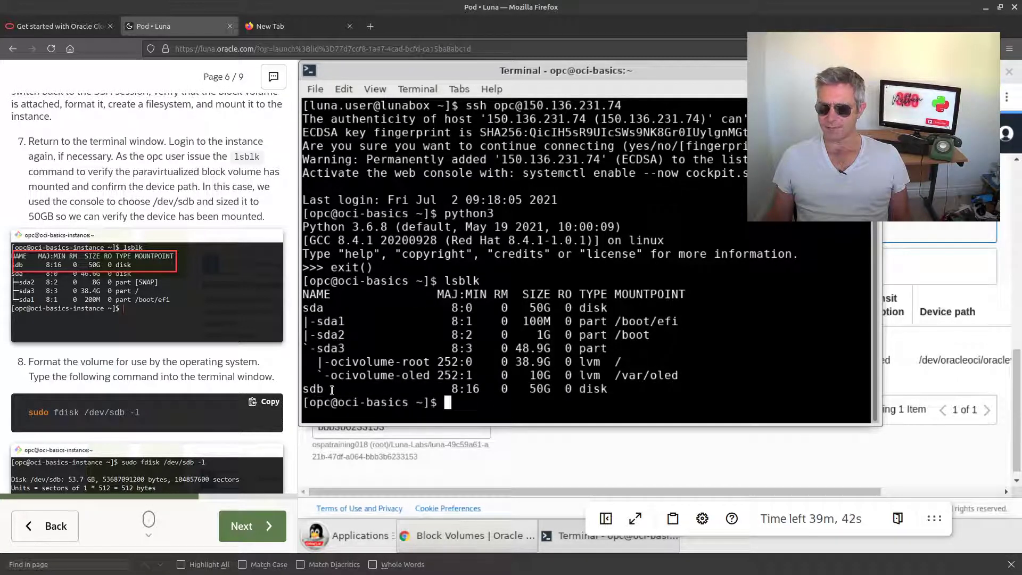
pyautogui.moveTo(608, 391); pyautogui.dragTo(287, 392)
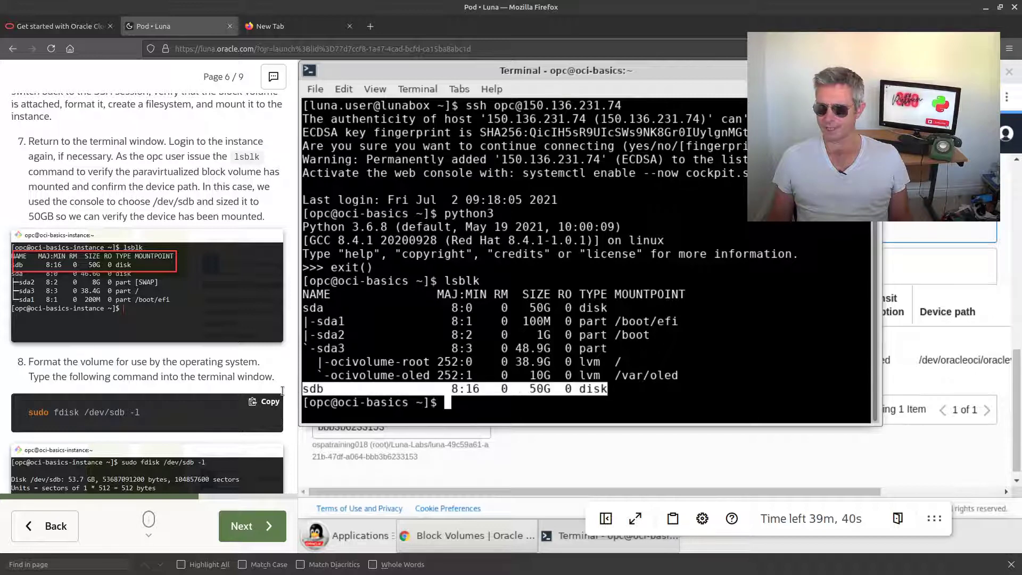
pyautogui.click(539, 392)
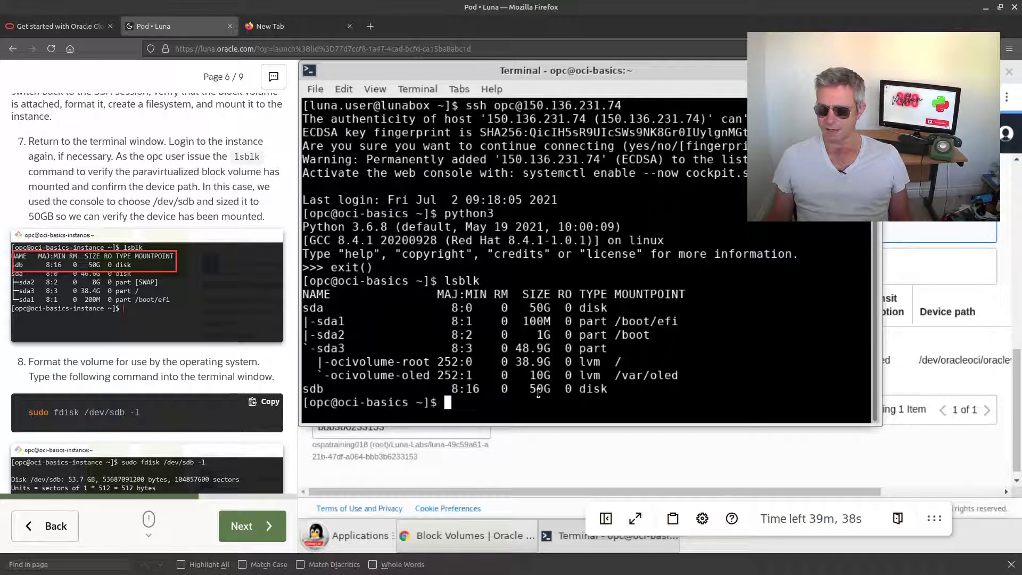
# Step: Show the disk details of the attached volume by running sudo fdisk /dev/sdb -l
pyautogui.scroll(-3, 276, 365)
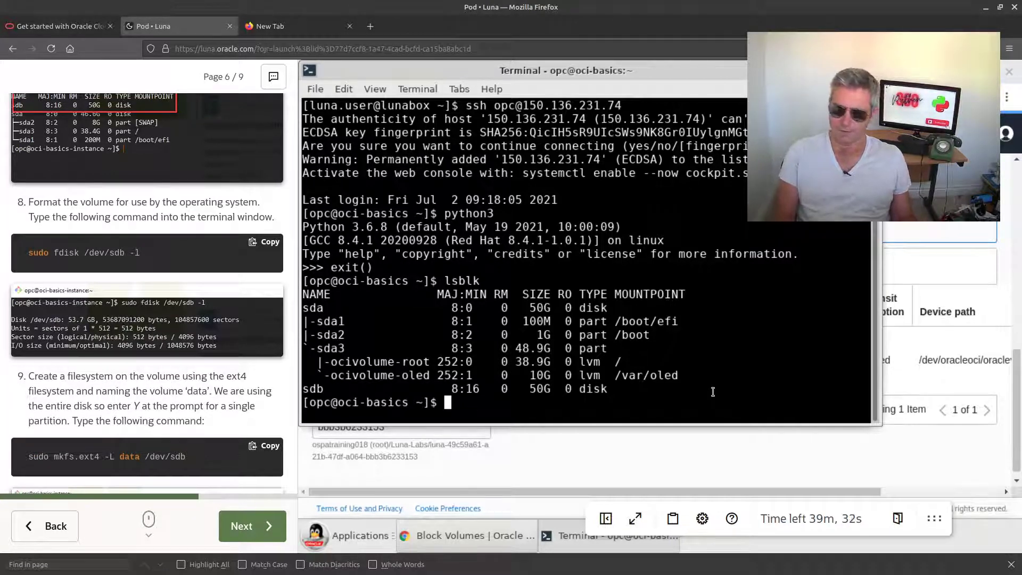
pyautogui.write('sudo f')
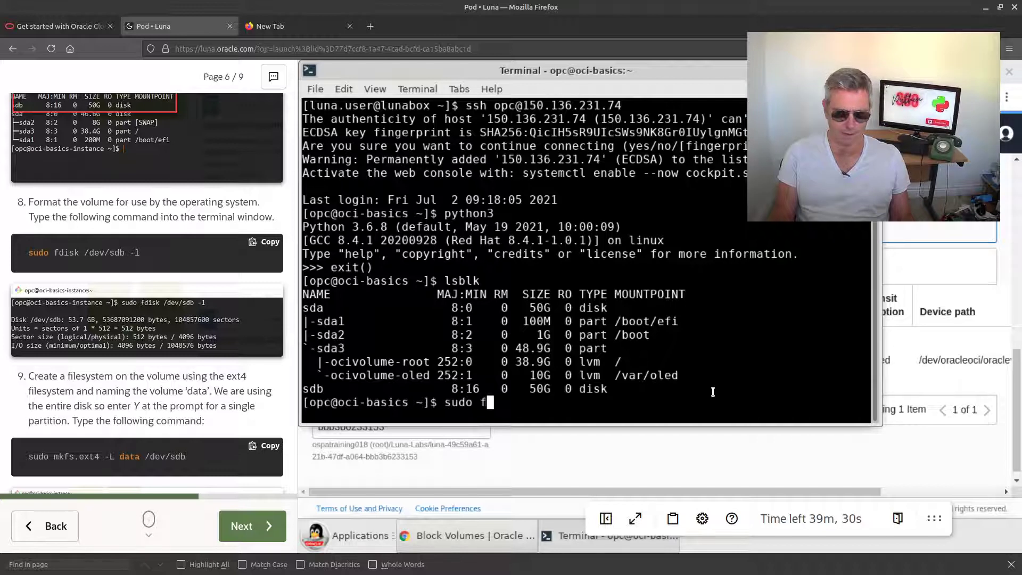
pyautogui.write('disk /')
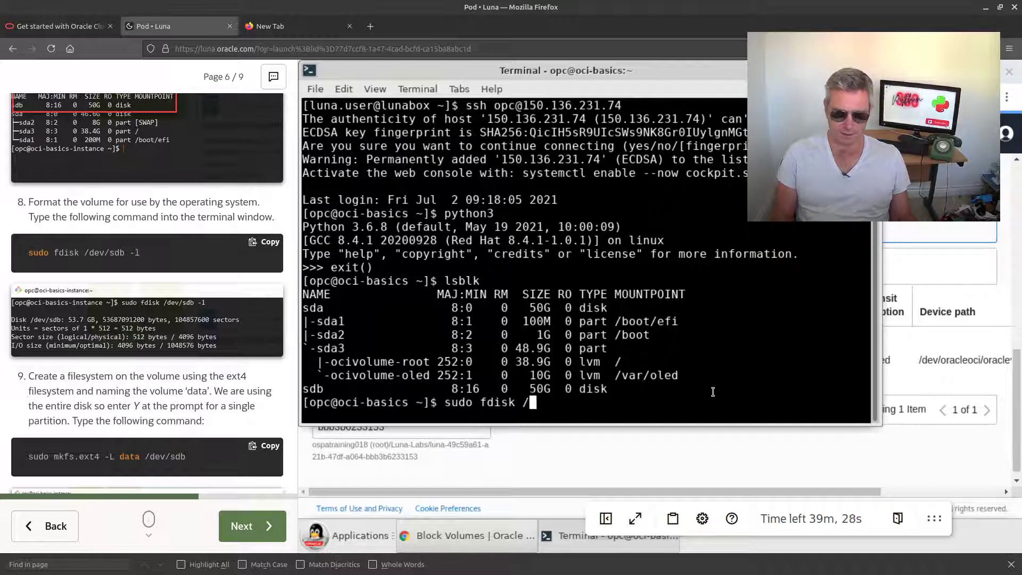
pyautogui.write('dev/sdb -l')
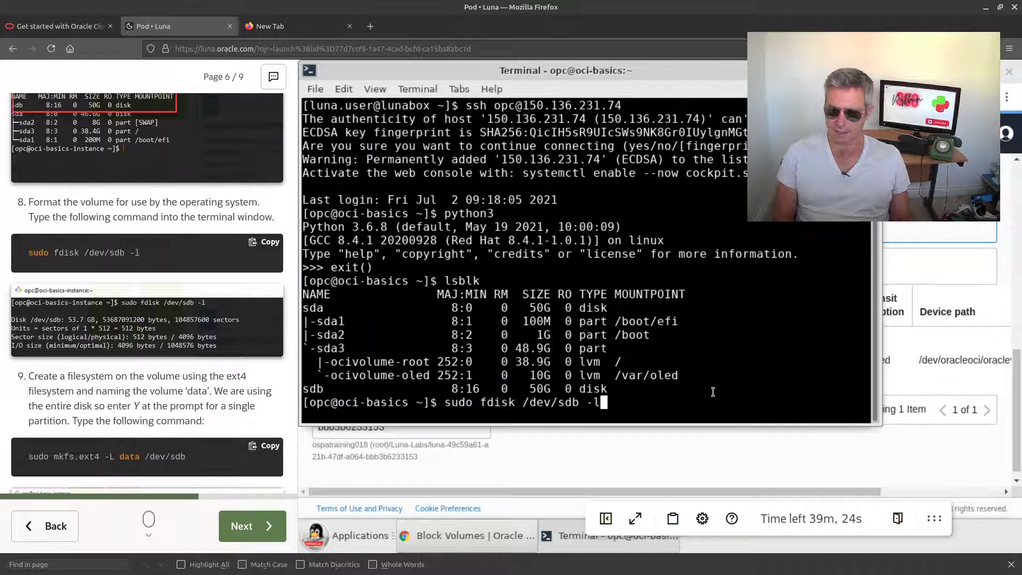
pyautogui.press('Return')
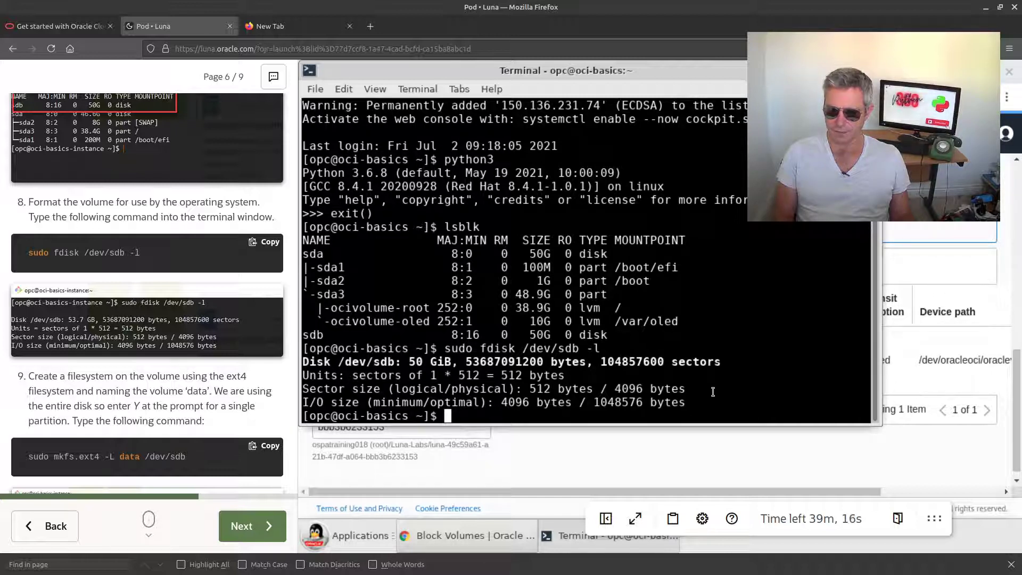
# Step: Create an ext4 filesystem labelled data on /dev/sdb with sudo mkfs.ext4 and review the command's output
pyautogui.write('sudo')
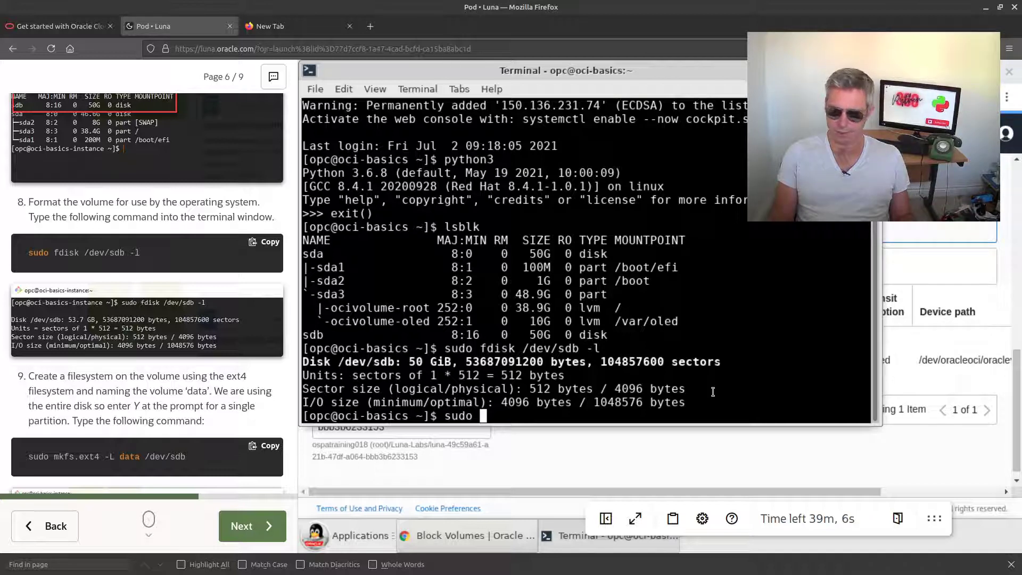
pyautogui.write('mkfs')
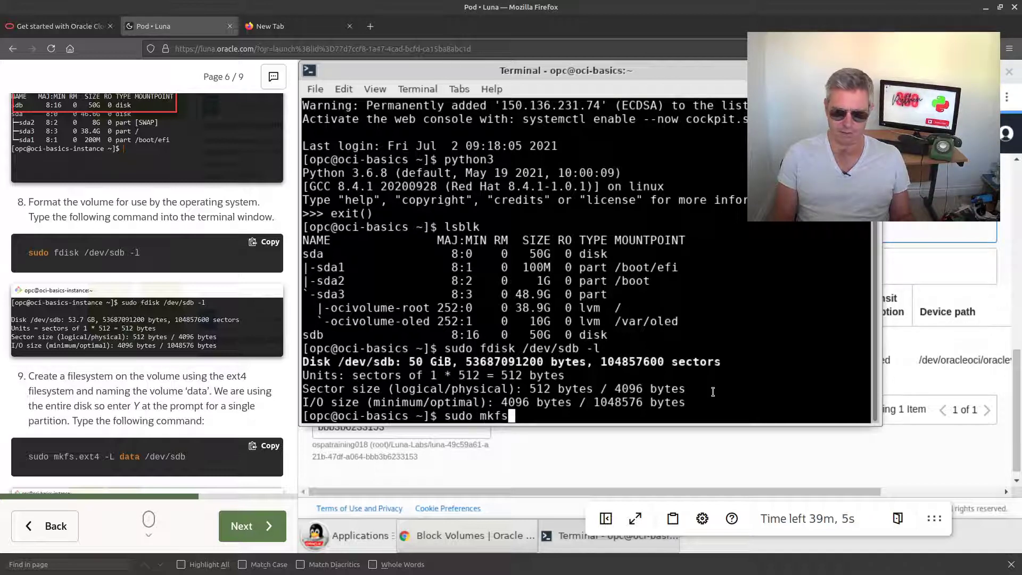
pyautogui.write('.ext4 ')
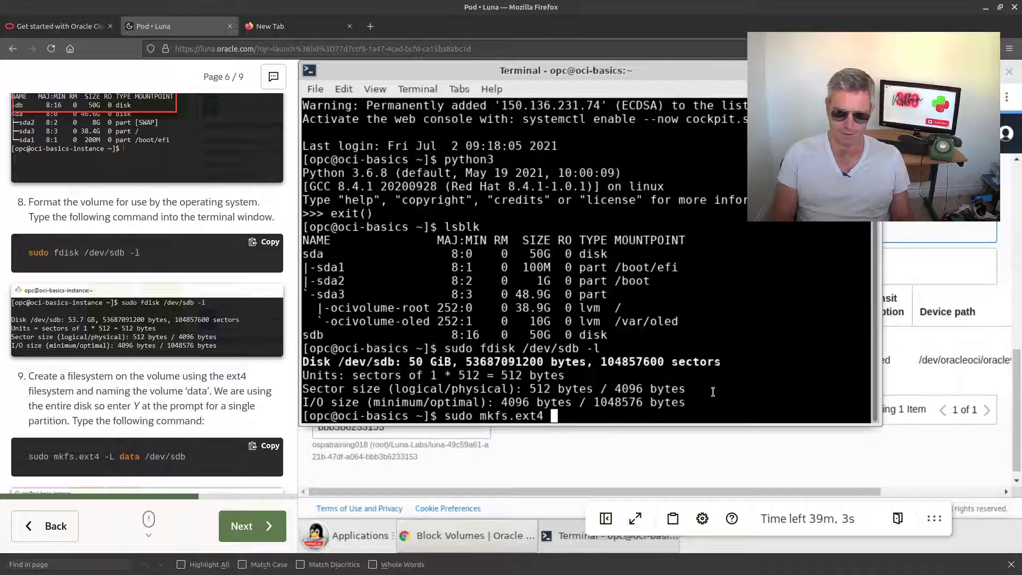
pyautogui.write('-L')
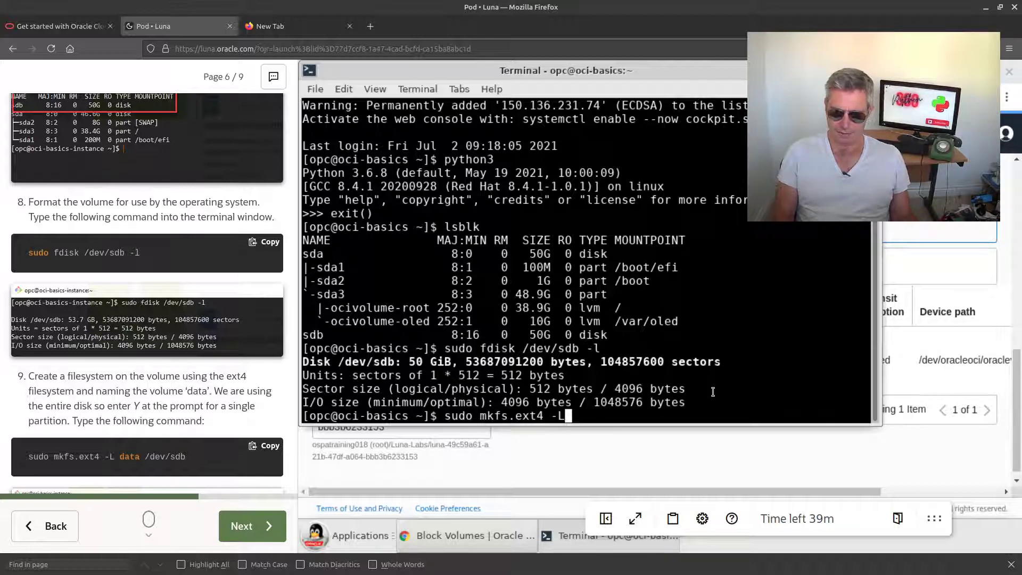
pyautogui.write(' data ')
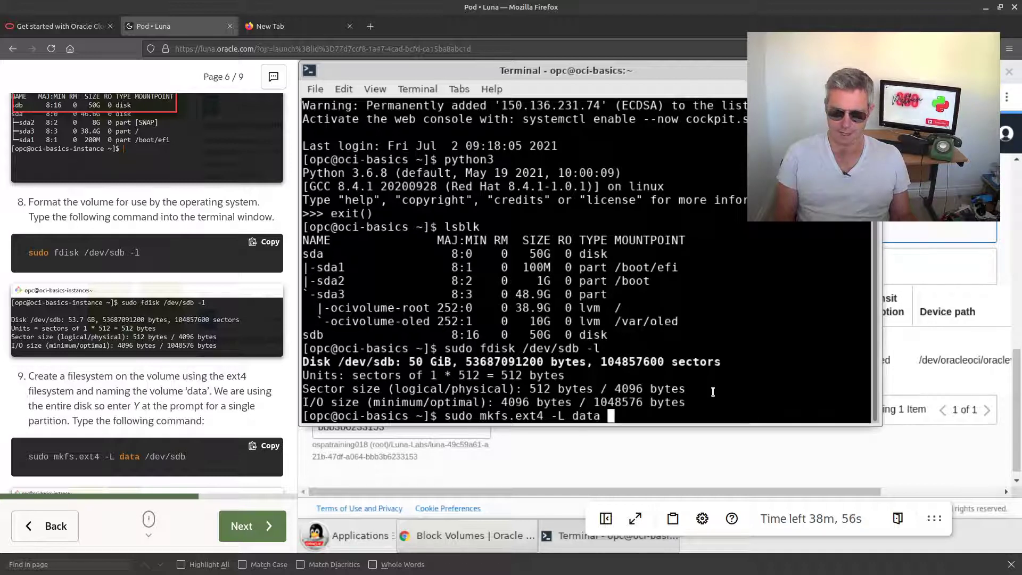
pyautogui.write('/dev/sdb')
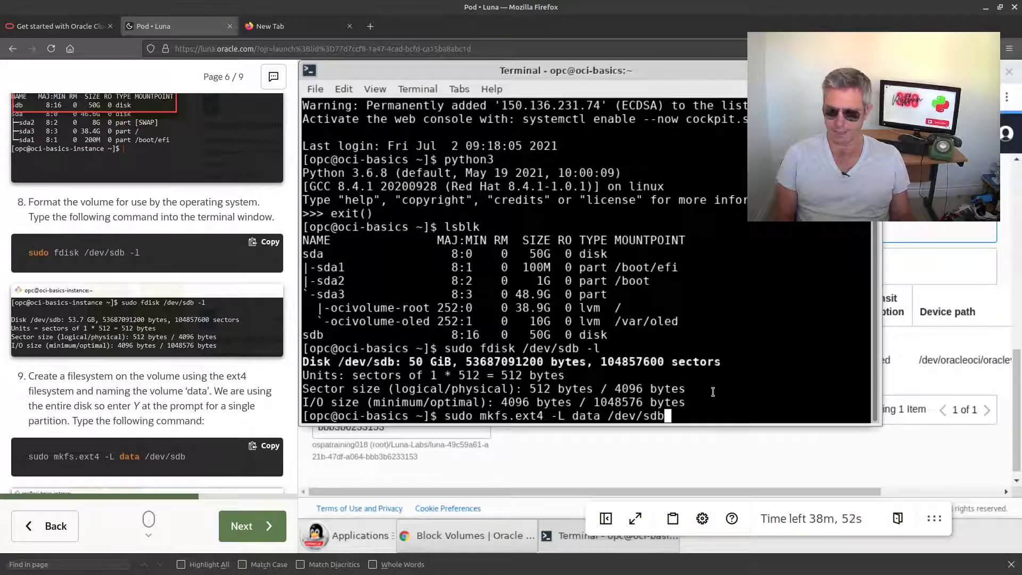
pyautogui.press('Return')
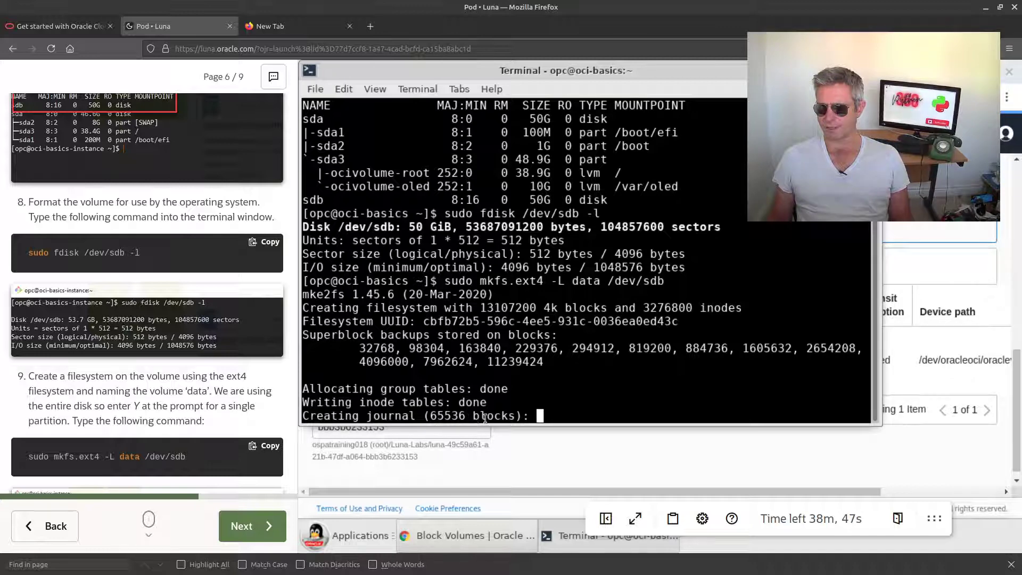
pyautogui.scroll(-5, 217, 369)
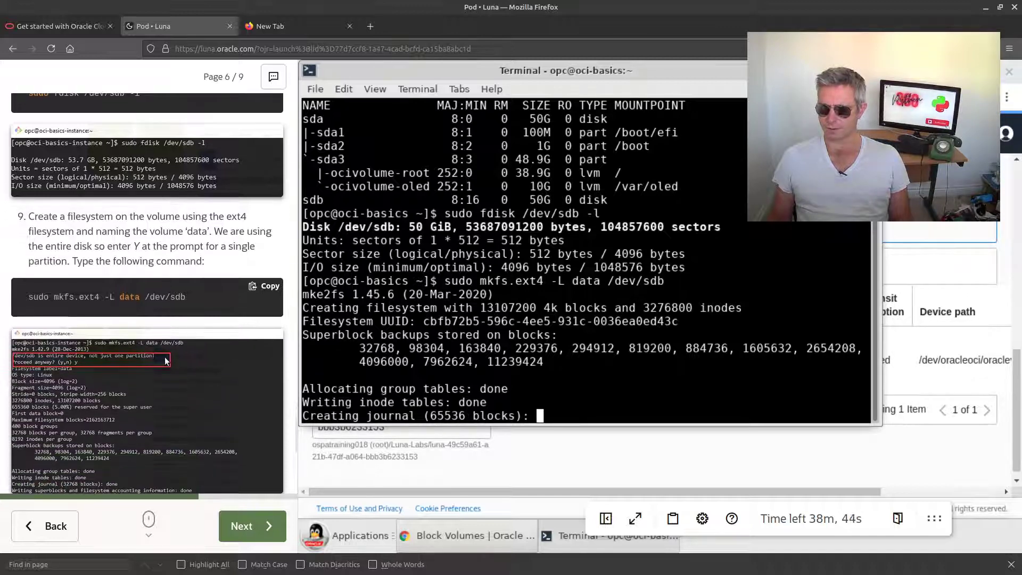
pyautogui.scroll(-3, 165, 356)
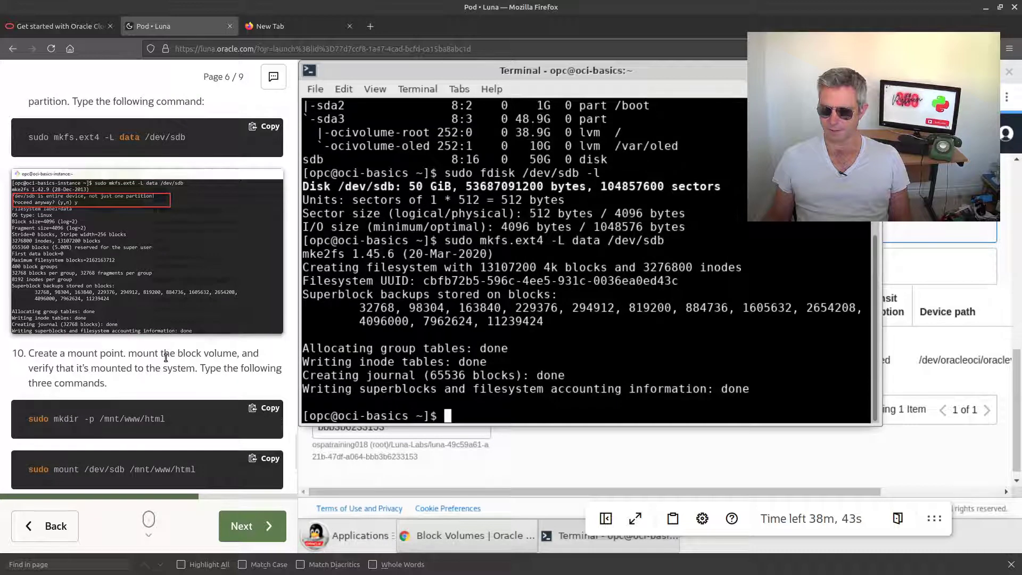
pyautogui.scroll(-1, 165, 359)
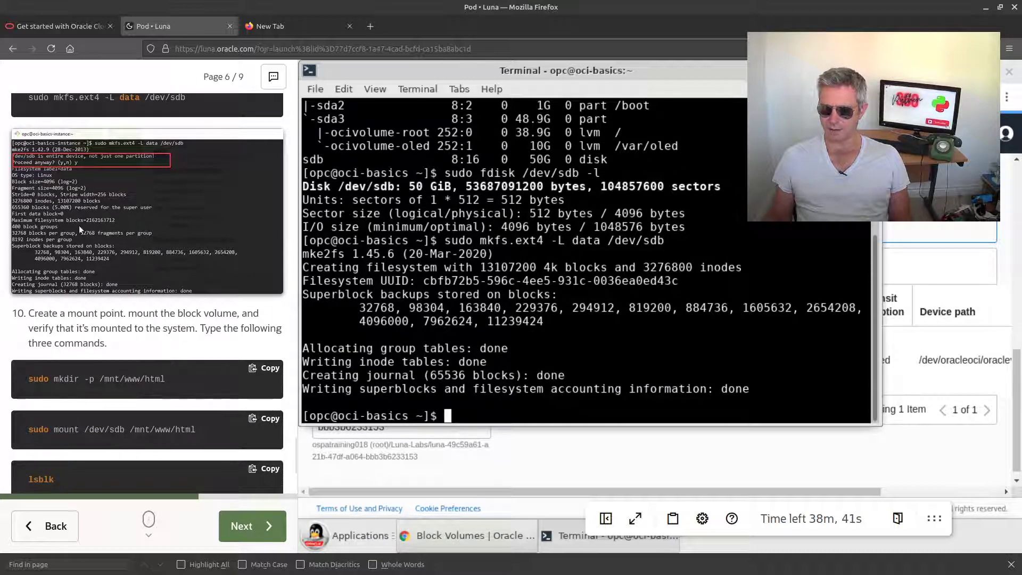
pyautogui.moveTo(328, 191); pyautogui.dragTo(768, 397)
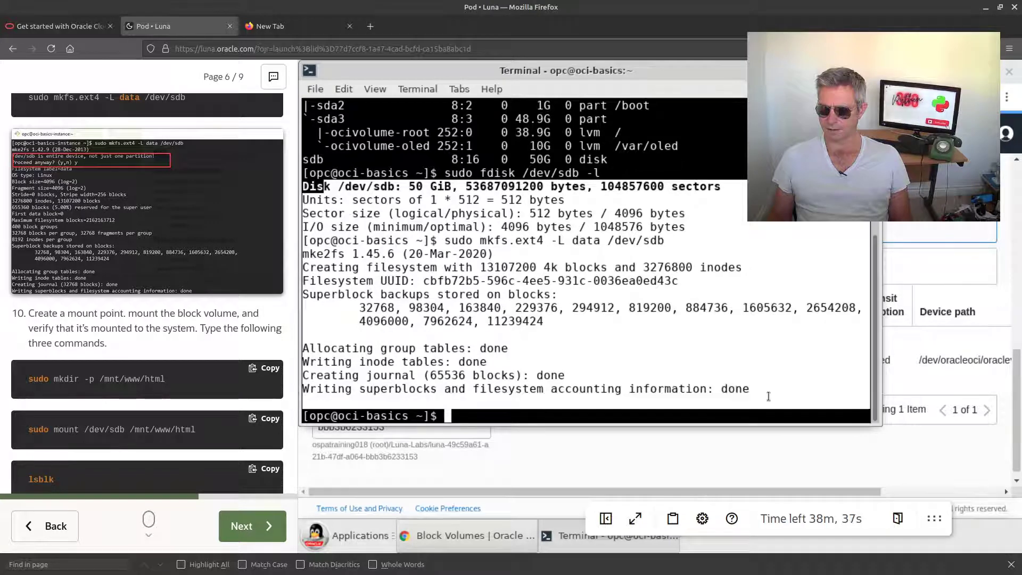
pyautogui.click(723, 402)
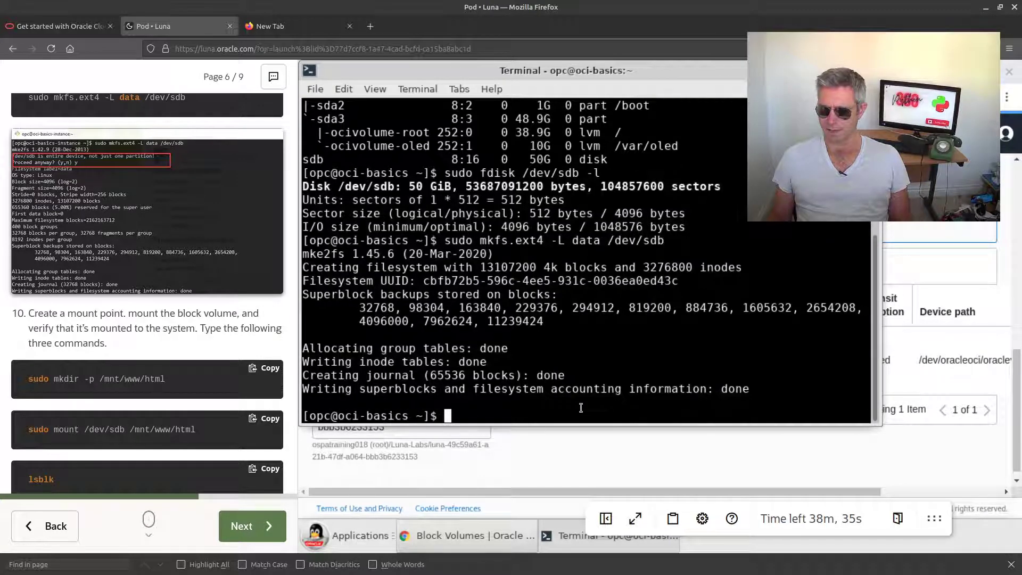
# Step: Create the mount point directory /mnt/www/html, including its parent directories, with sudo mkdir -p
pyautogui.write('sudo ')
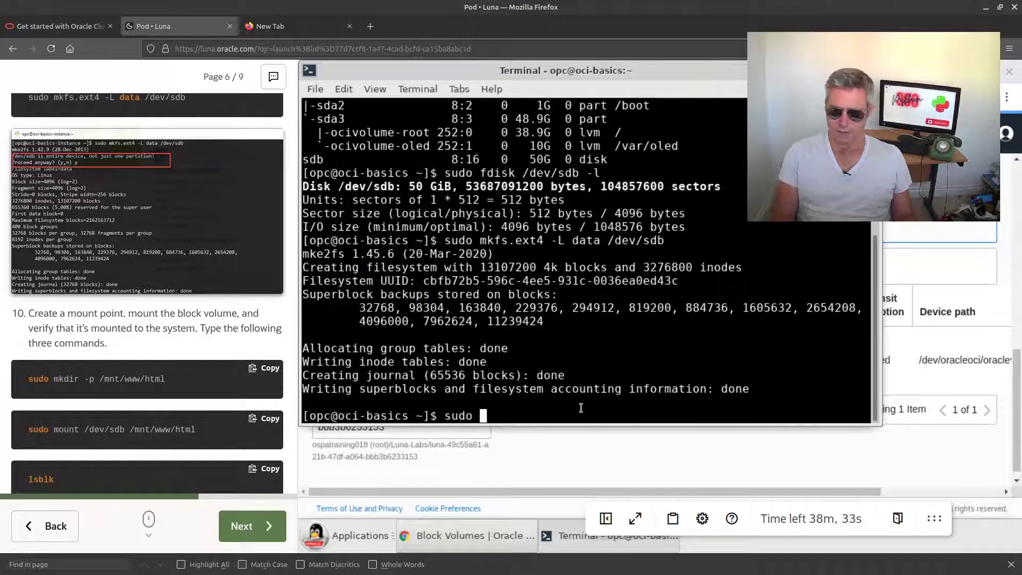
pyautogui.write('mkdir')
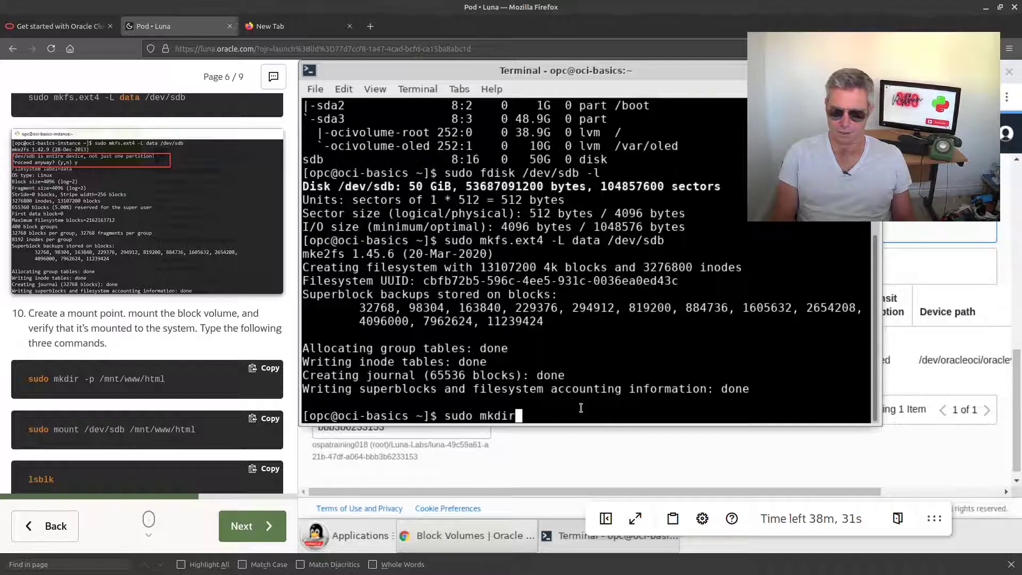
pyautogui.write(' -')
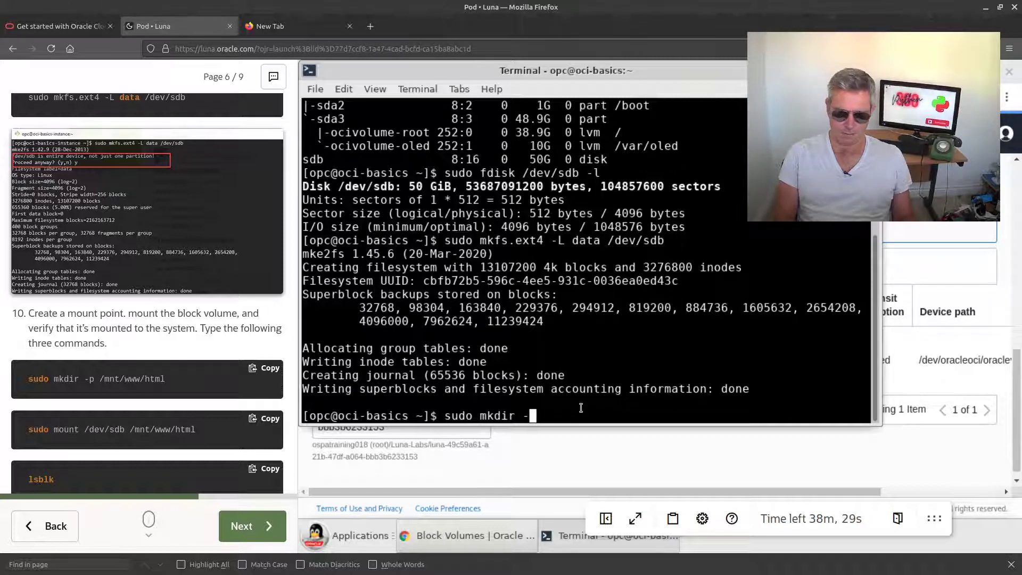
pyautogui.write('p /')
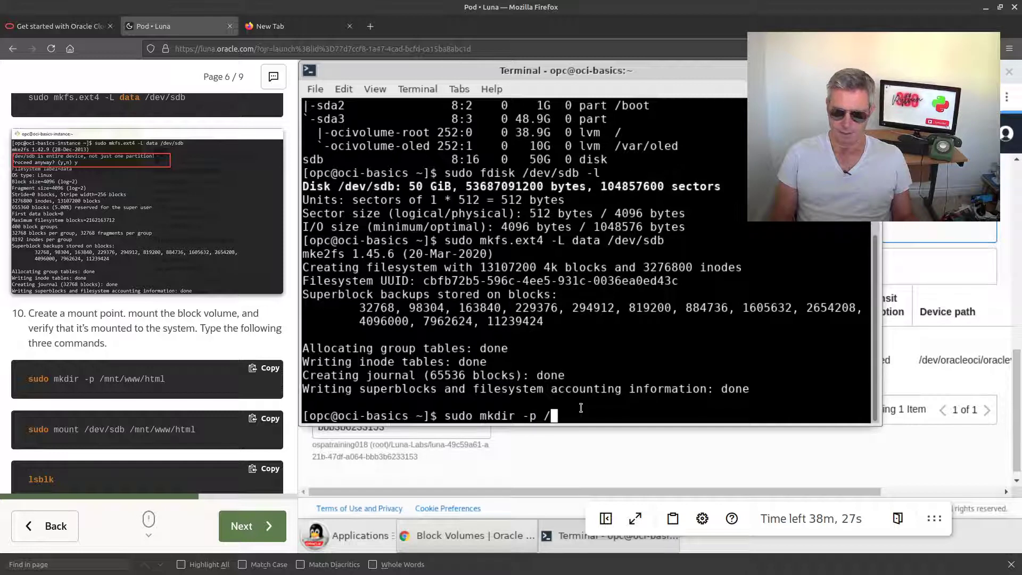
pyautogui.write('mnt')
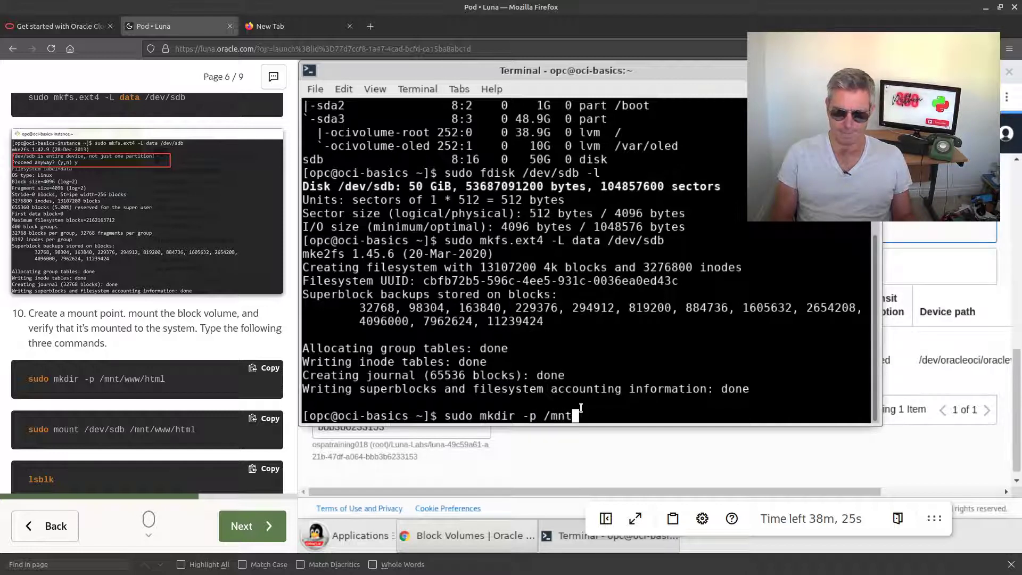
pyautogui.write('/ww')
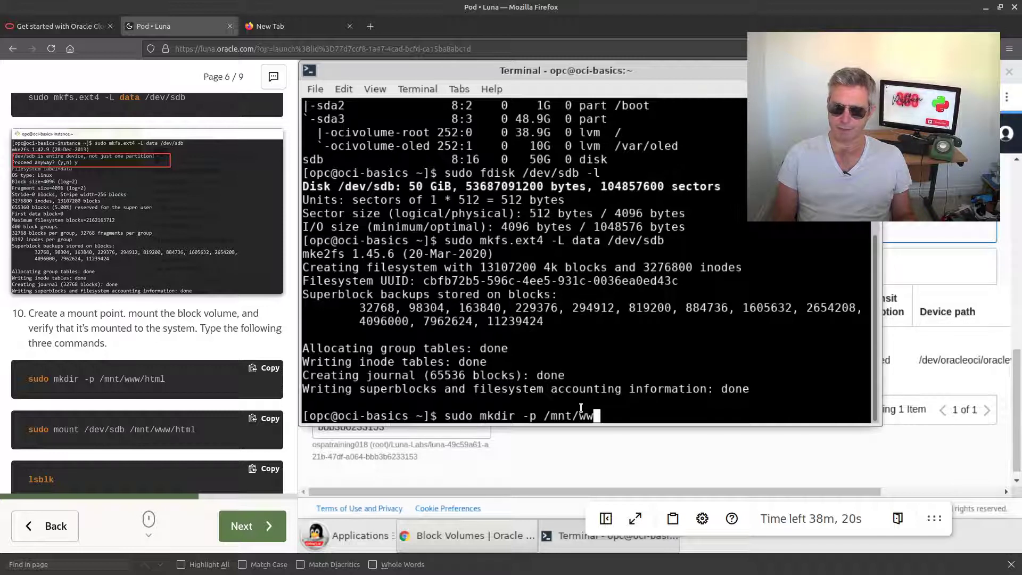
pyautogui.write('w/')
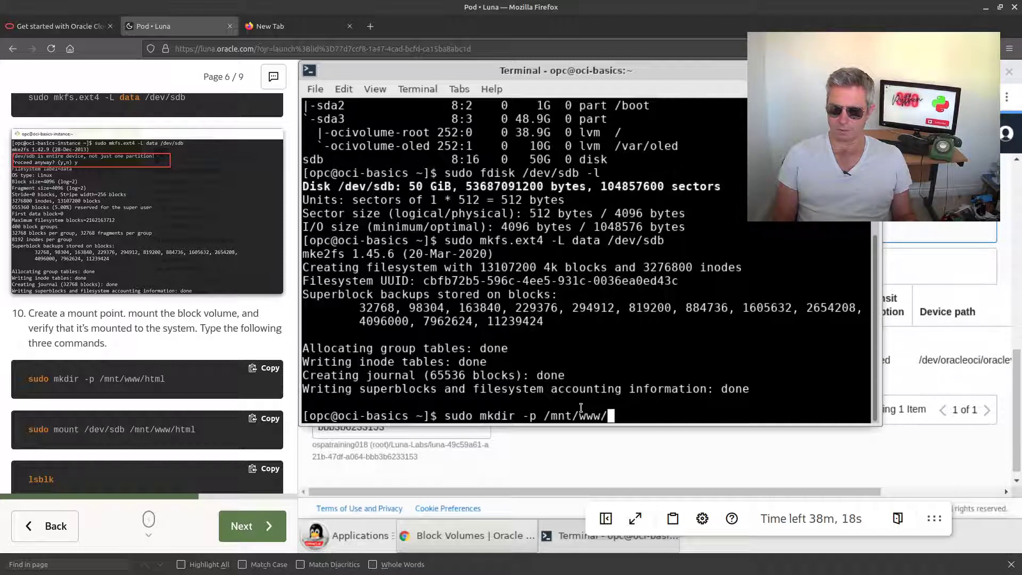
pyautogui.write('html')
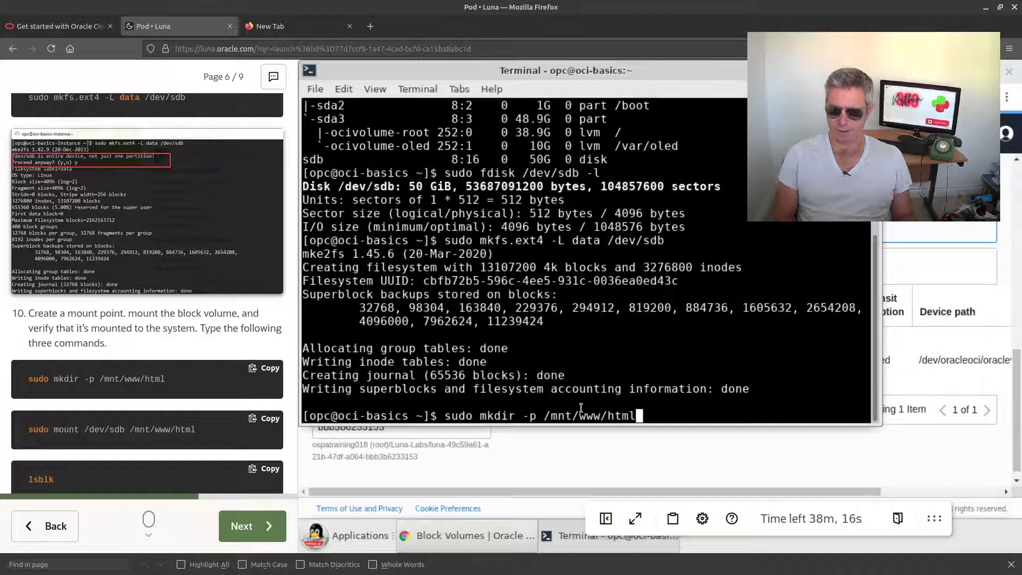
pyautogui.press('Return')
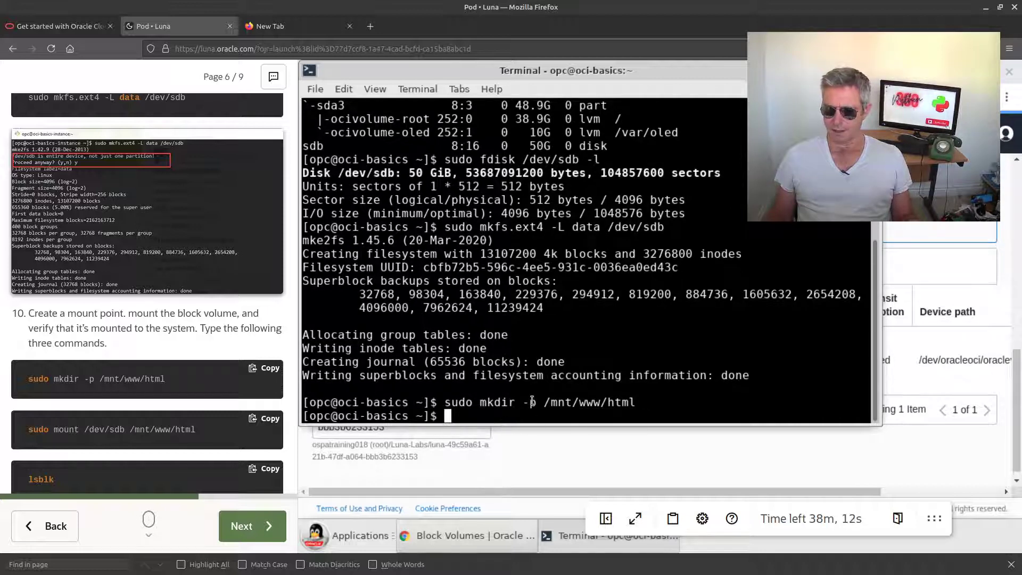
# Step: Mount the block volume /dev/sdb at /mnt/www/html with sudo mount
pyautogui.press('Up')
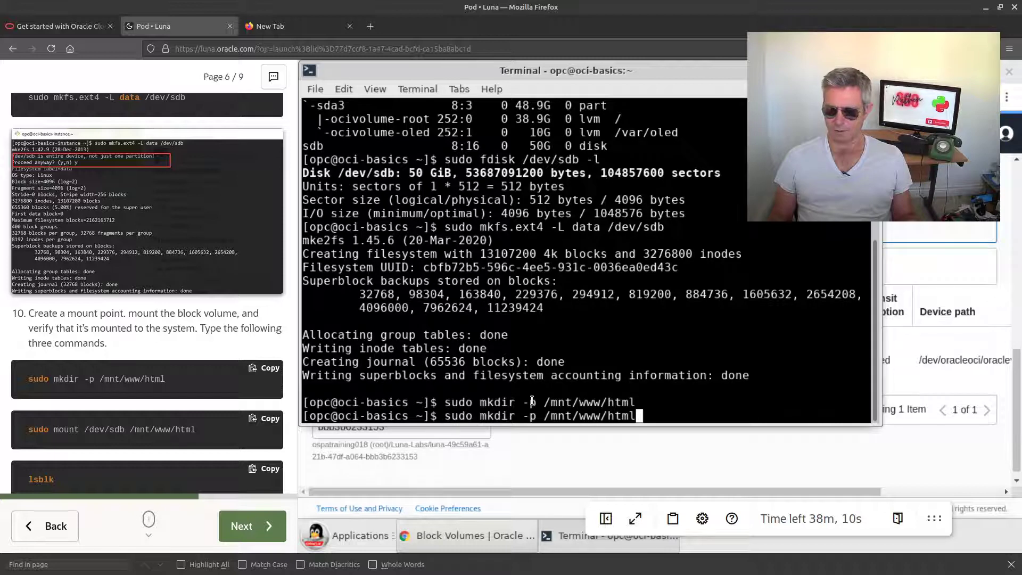
pyautogui.press('Left')
pyautogui.press('Left')
pyautogui.press('Left')
pyautogui.press('Left')
pyautogui.press('Left')
pyautogui.press('Left')
pyautogui.press('Left')
pyautogui.press('Left')
pyautogui.press('Left')
pyautogui.press('Left')
pyautogui.press('Left')
pyautogui.press('Left')
pyautogui.press('Left')
pyautogui.press('Left')
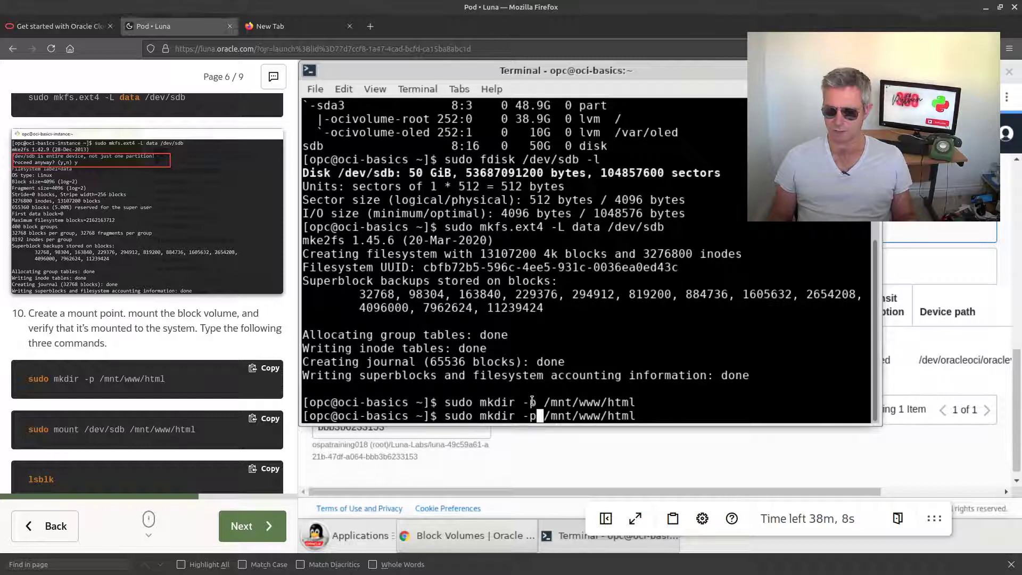
pyautogui.press('Delete')
pyautogui.press('BackSpace')
pyautogui.press('BackSpace')
pyautogui.press('BackSpace')
pyautogui.press('BackSpace')
pyautogui.press('BackSpace')
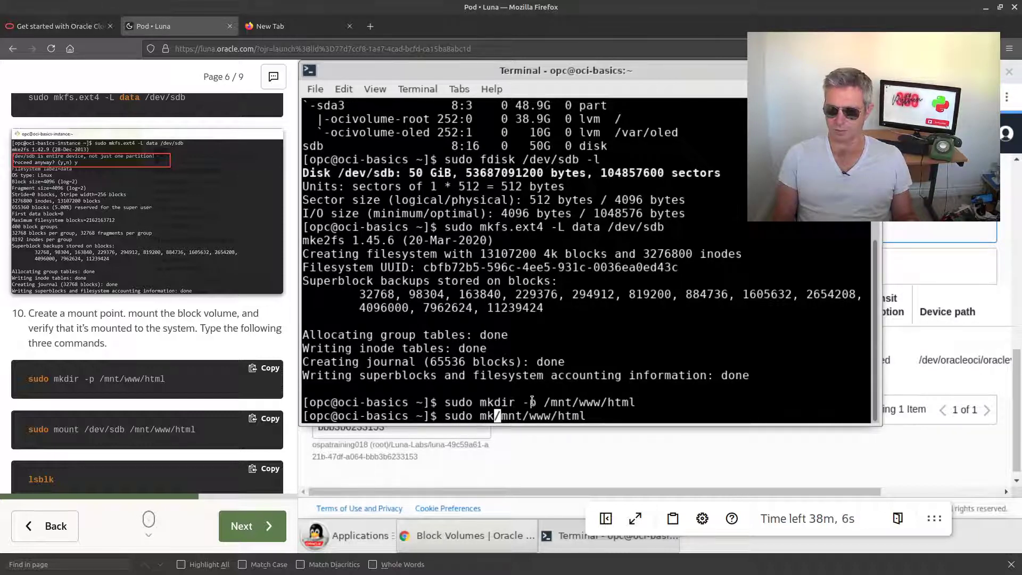
pyautogui.press('BackSpace')
pyautogui.write('ount ')
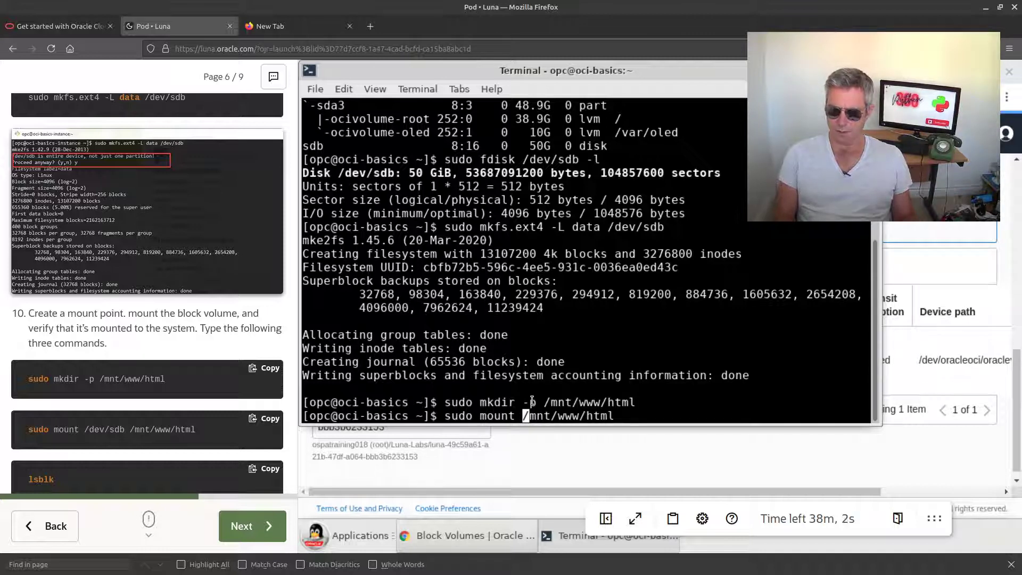
pyautogui.write('dev')
pyautogui.press('BackSpace')
pyautogui.press('BackSpace')
pyautogui.press('BackSpace')
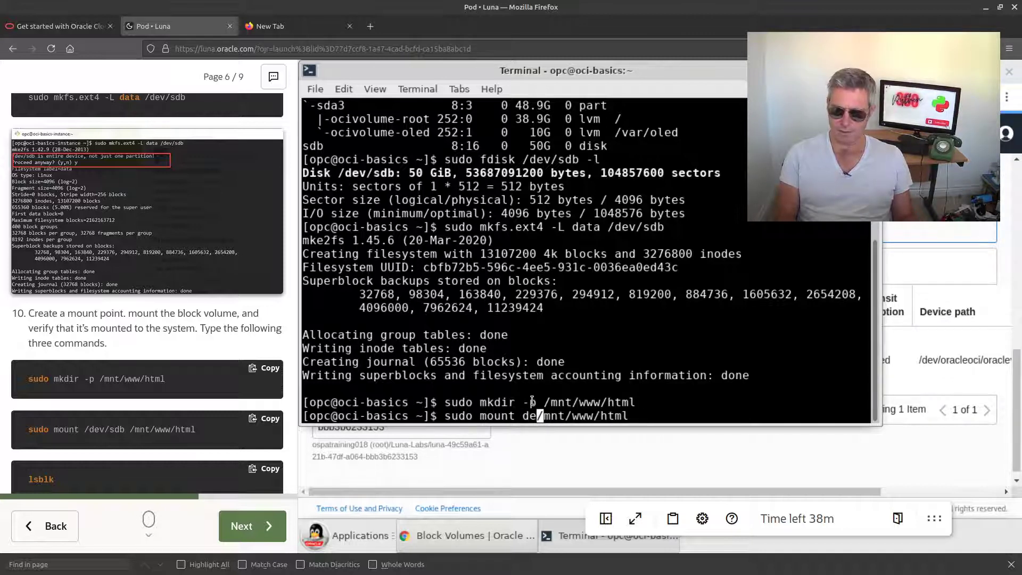
pyautogui.write('/dev/sd')
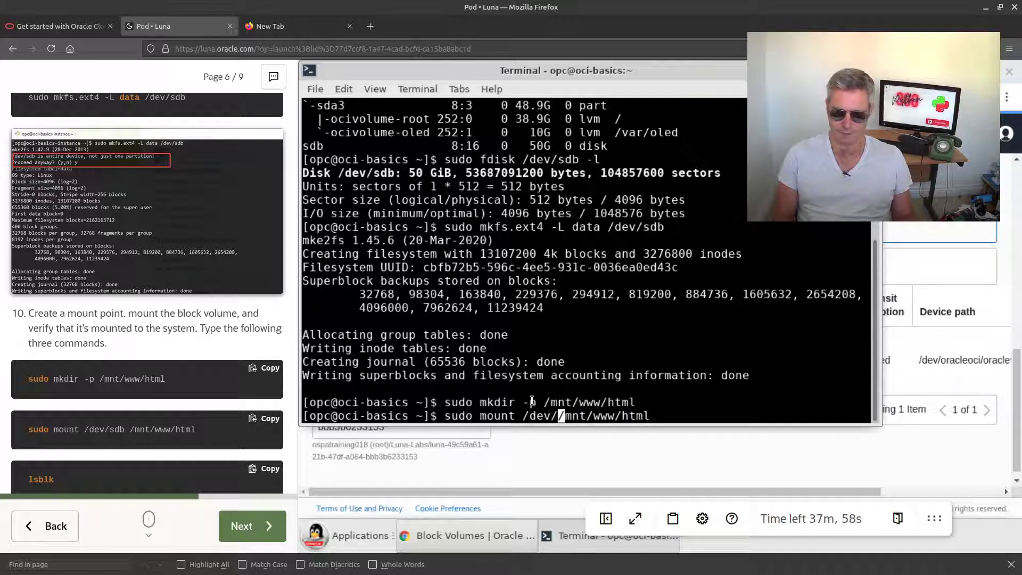
pyautogui.write('b /')
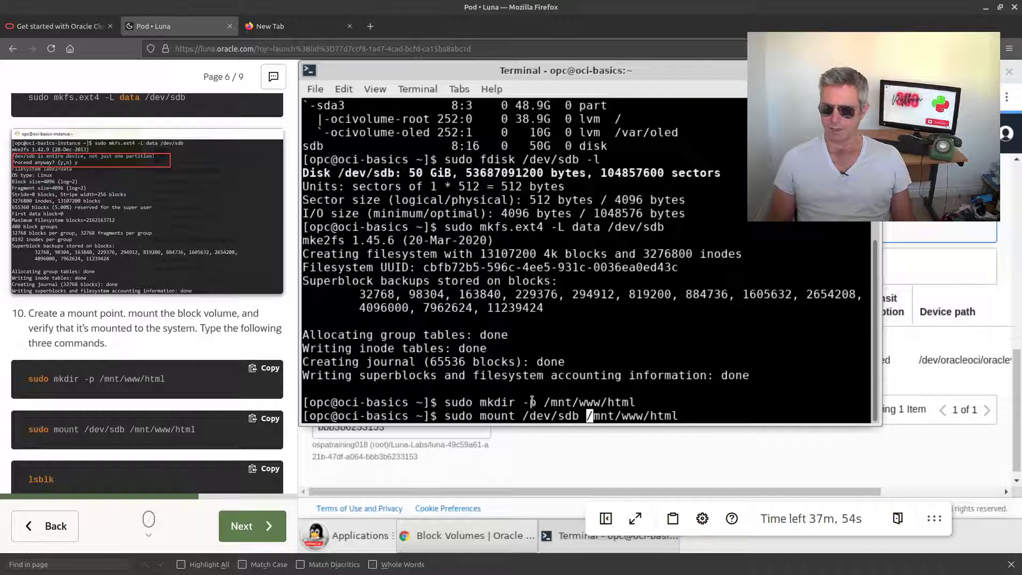
pyautogui.press('Return')
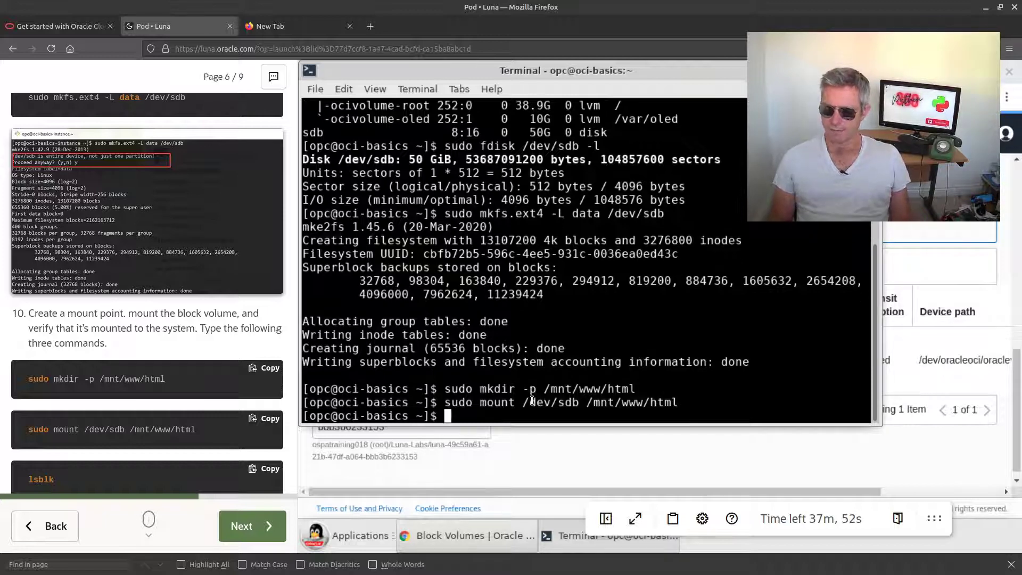
# Step: List the instance's block devices with lsblk and check the mount point of the sdb entry
pyautogui.write('lsblk')
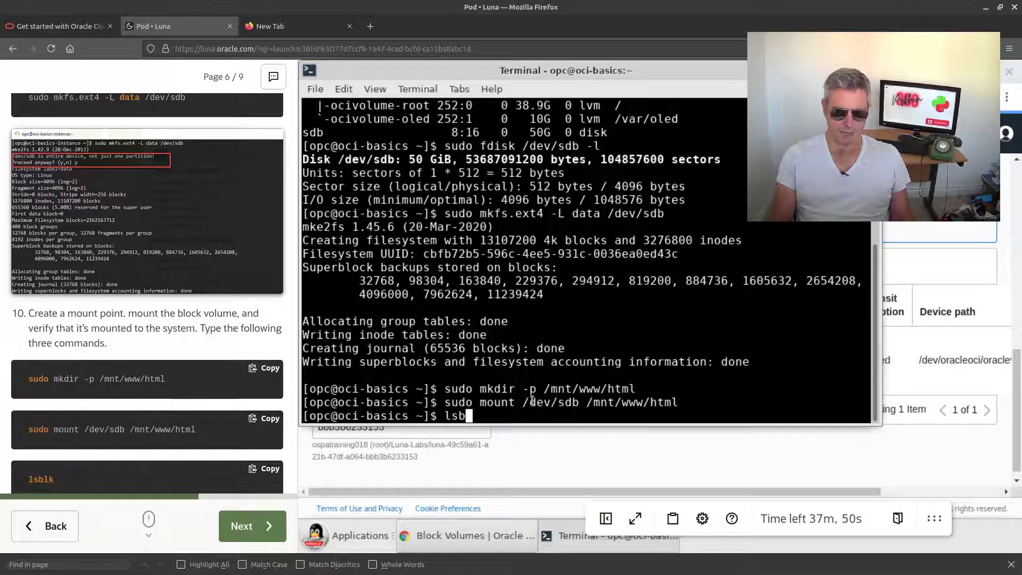
pyautogui.press('Return')
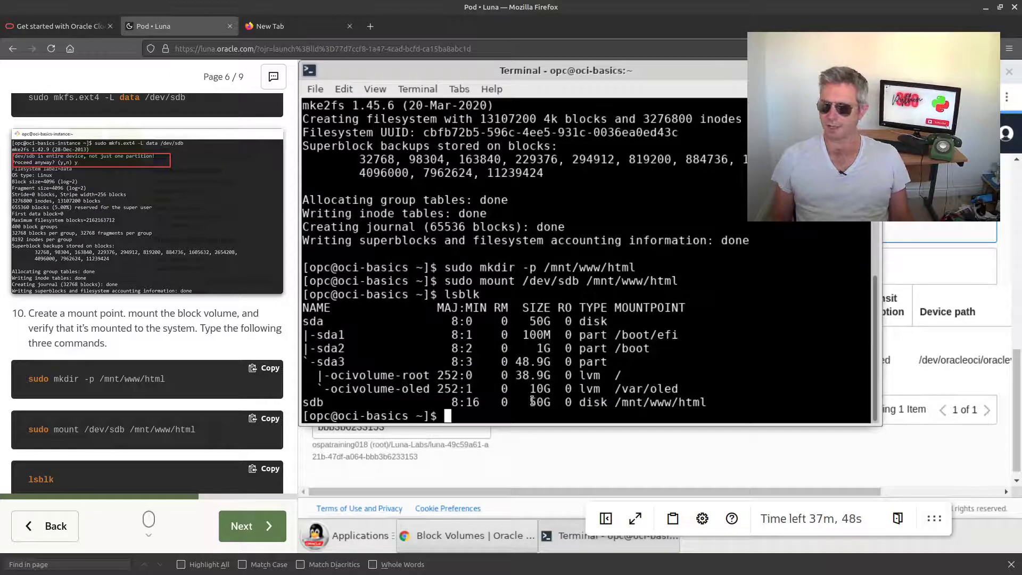
pyautogui.moveTo(713, 403); pyautogui.dragTo(304, 403)
pyautogui.click(702, 404)
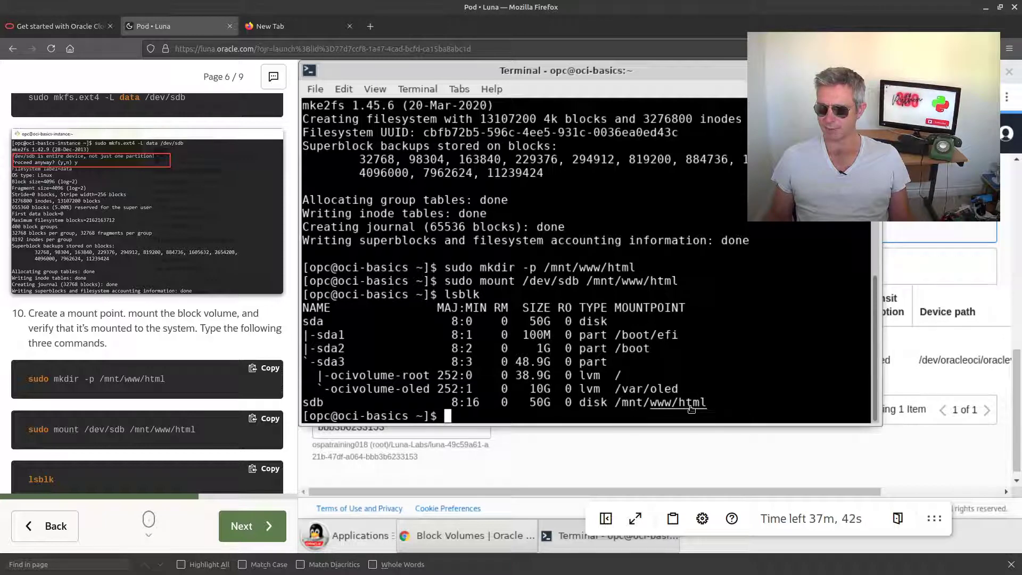
# Step: Advance the lab guide to the web application step and try to install the web server with sudo yum install htpd -y
pyautogui.scroll(-5, 131, 363)
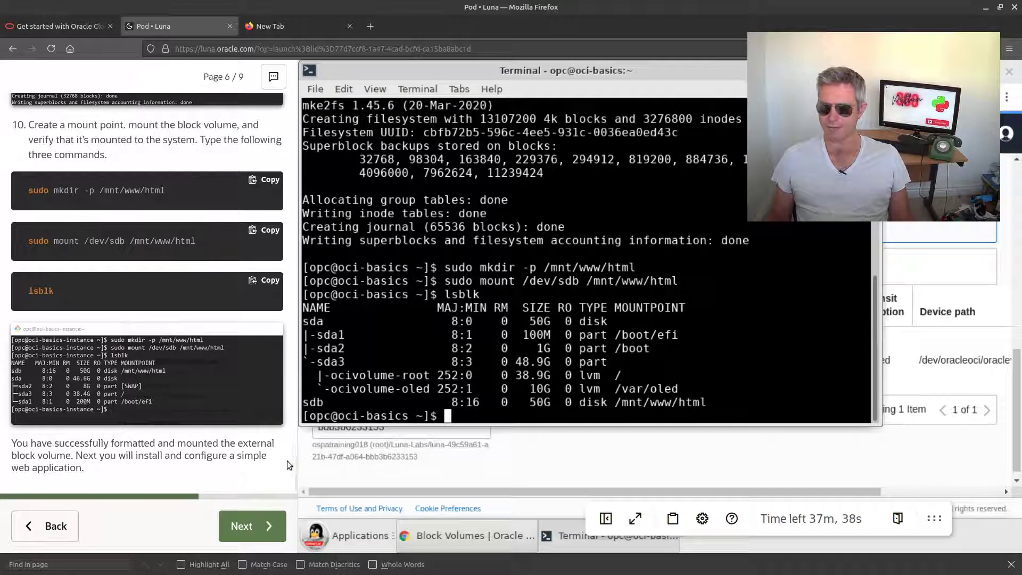
pyautogui.click(249, 526)
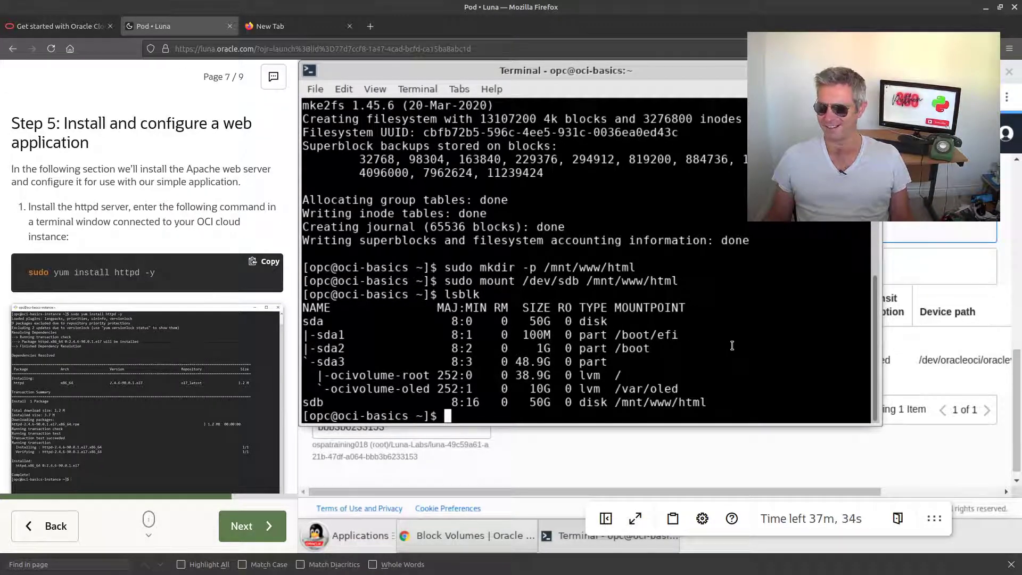
pyautogui.write('sudo')
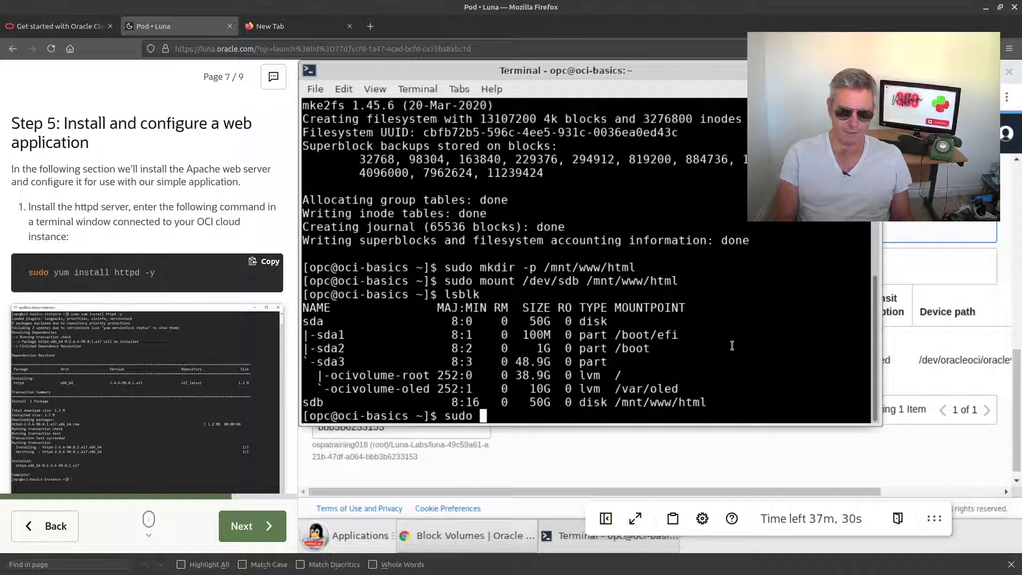
pyautogui.write(' yum inst')
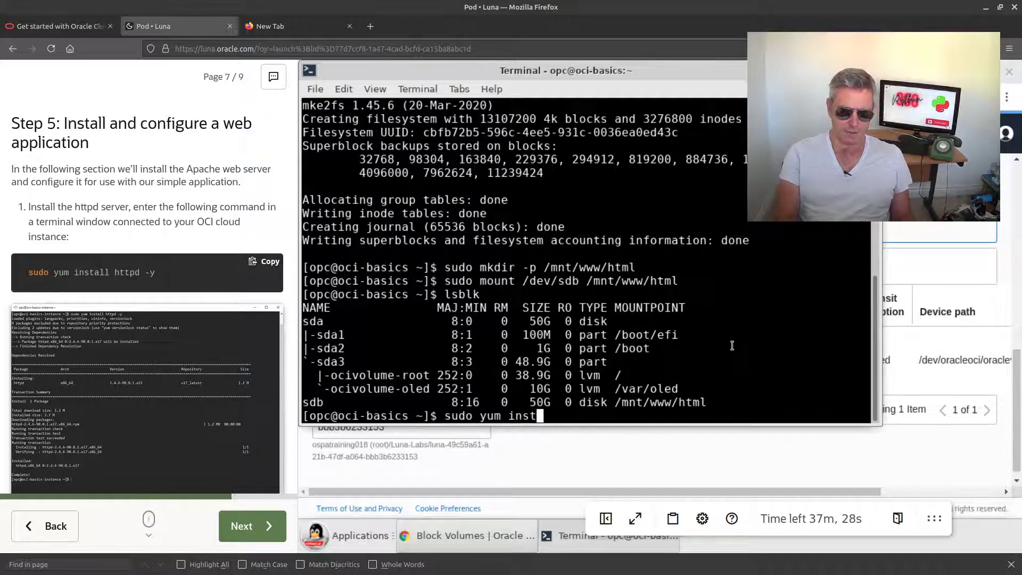
pyautogui.write('all httpd')
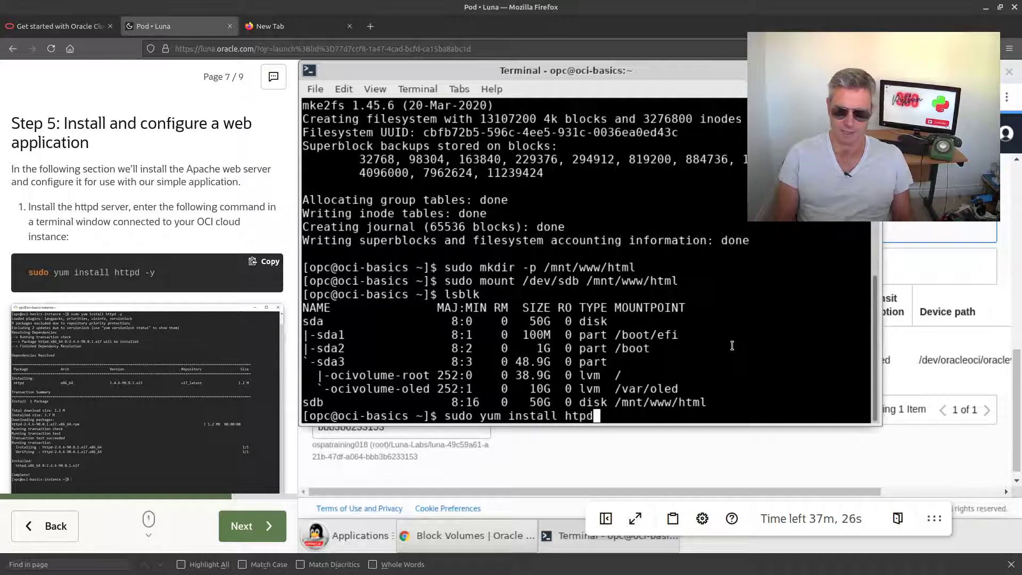
pyautogui.write(' -y')
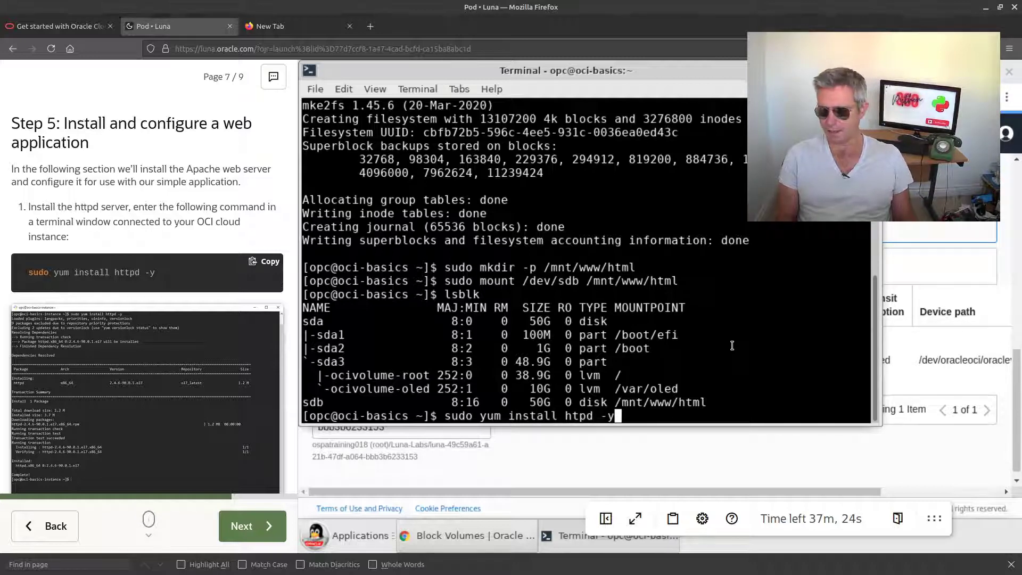
pyautogui.press('Return')
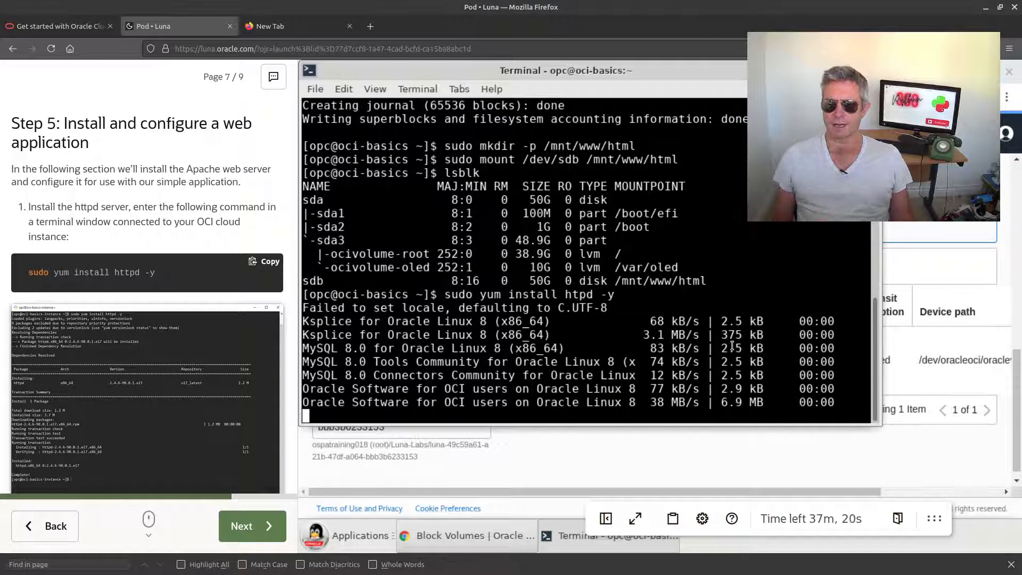
# Step: Read the lab guide's explanation and commands for opening port 80 on the instance's Linux firewall
pyautogui.scroll(-2, 165, 317)
pyautogui.scroll(-5, 165, 317)
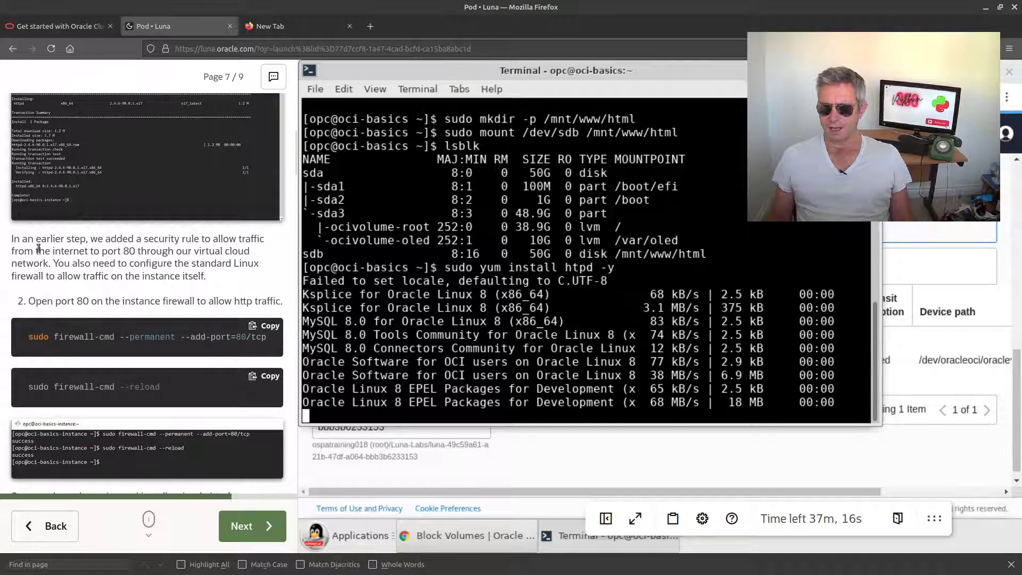
pyautogui.scroll(-2, 35, 251)
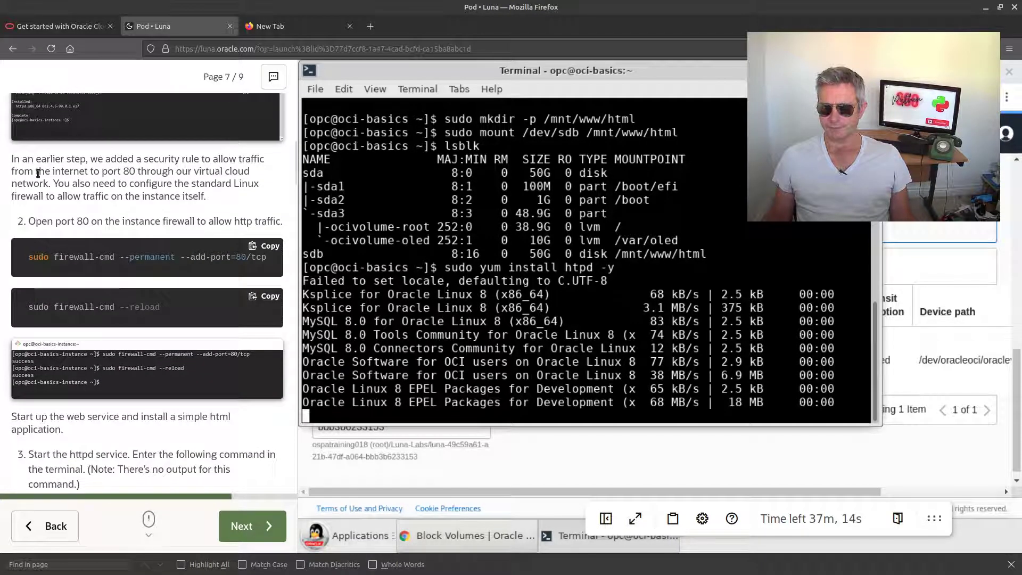
pyautogui.moveTo(29, 160); pyautogui.dragTo(206, 200)
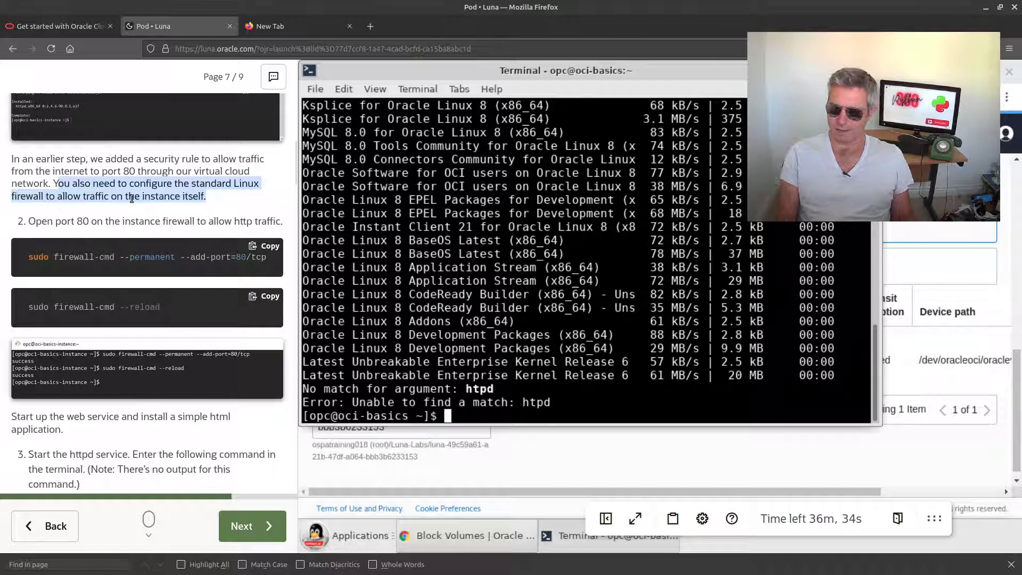
# Step: Examine the yum install output in the terminal, from the entered command to the closing lines about the package
pyautogui.click(601, 388)
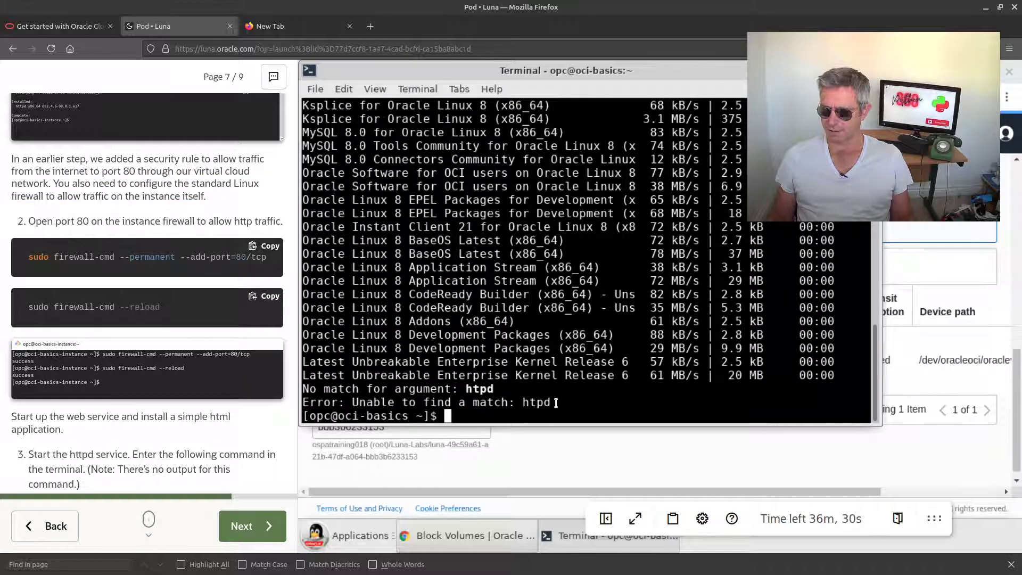
pyautogui.moveTo(571, 403); pyautogui.dragTo(297, 389)
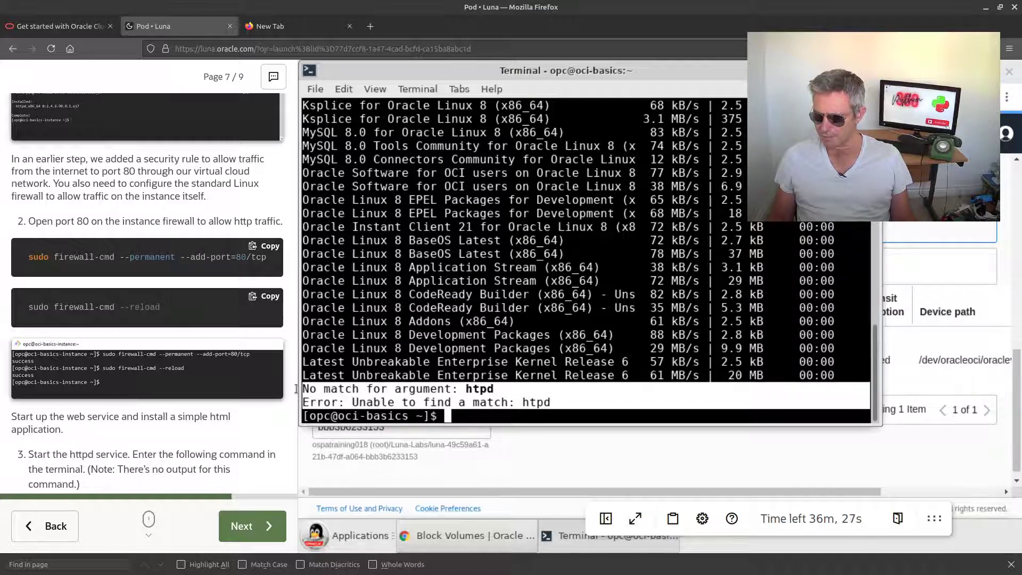
pyautogui.click(425, 387)
pyautogui.scroll(7, 558, 360)
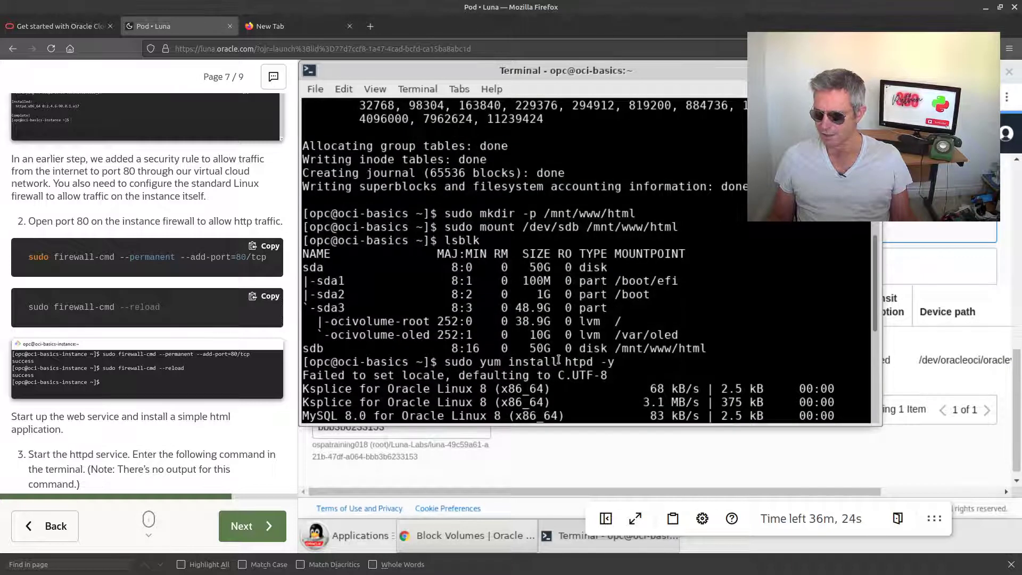
pyautogui.scroll(-2, 434, 291)
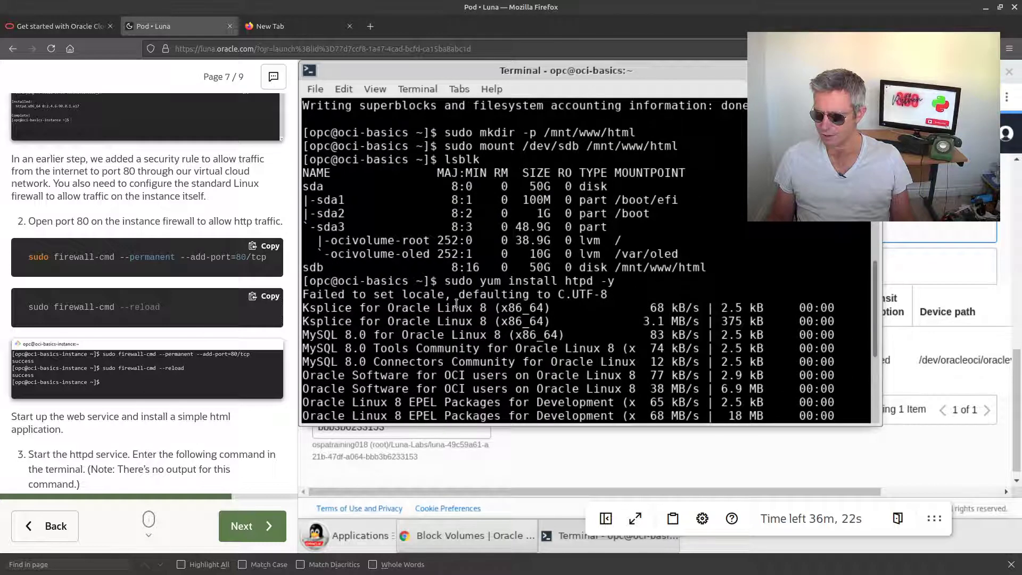
pyautogui.scroll(-5, 457, 303)
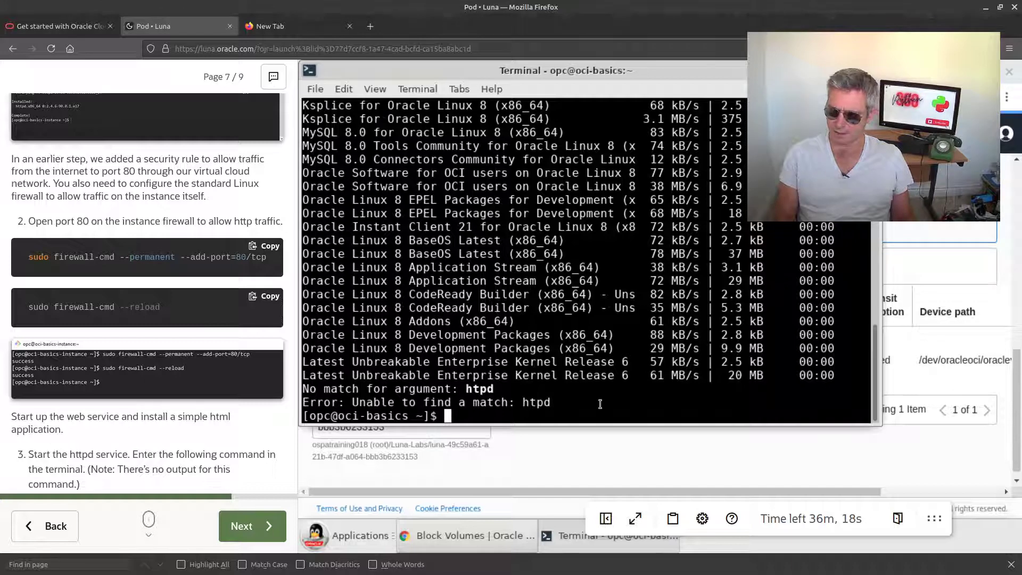
# Step: Permanently open TCP port 80 on the instance's firewall with sudo firewall-cmd --permanent --add-port=80/tcp
pyautogui.press('Return')
pyautogui.write('su')
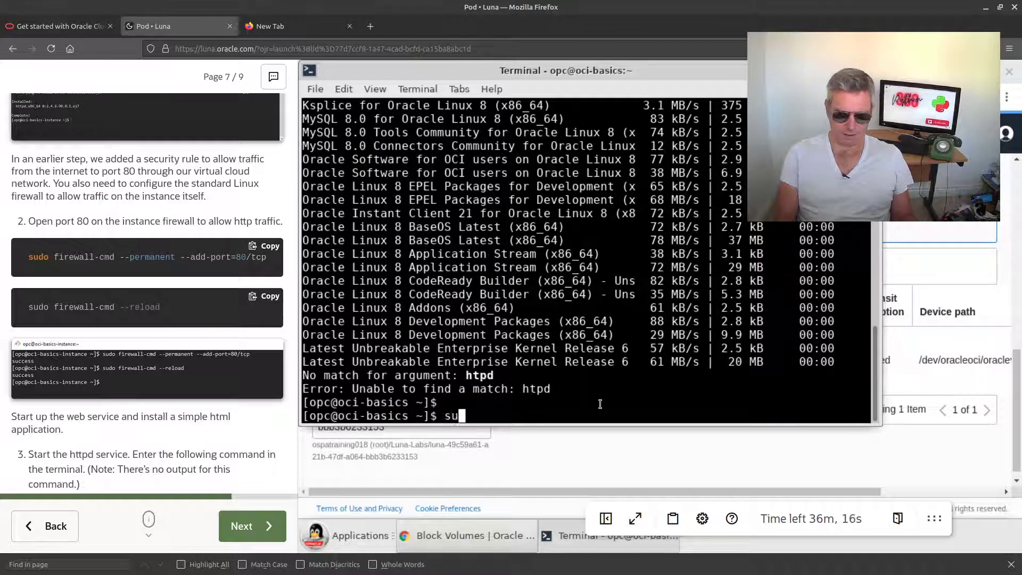
pyautogui.write('do firewall')
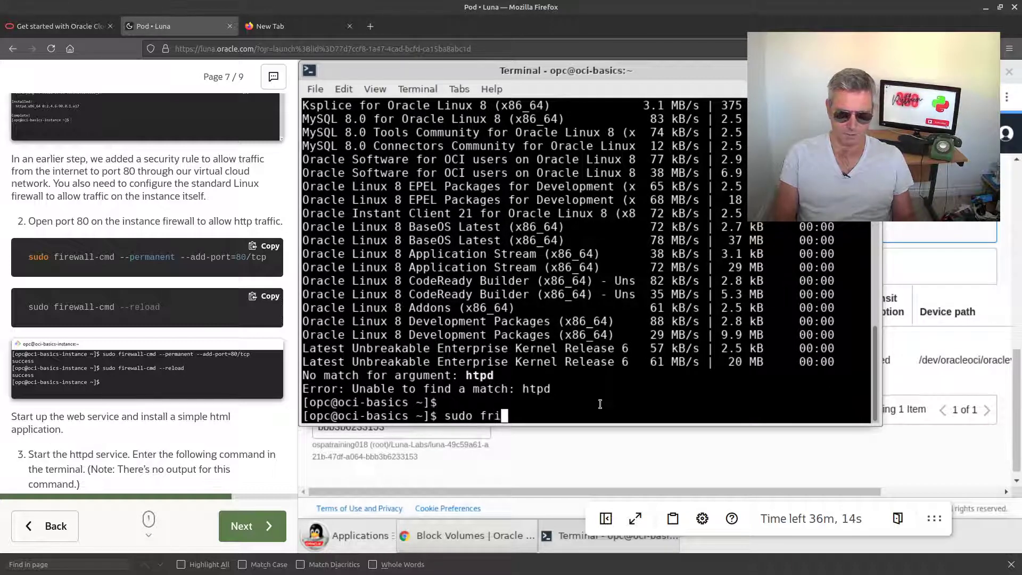
pyautogui.press('BackSpace')
pyautogui.press('BackSpace')
pyautogui.press('BackSpace')
pyautogui.press('BackSpace')
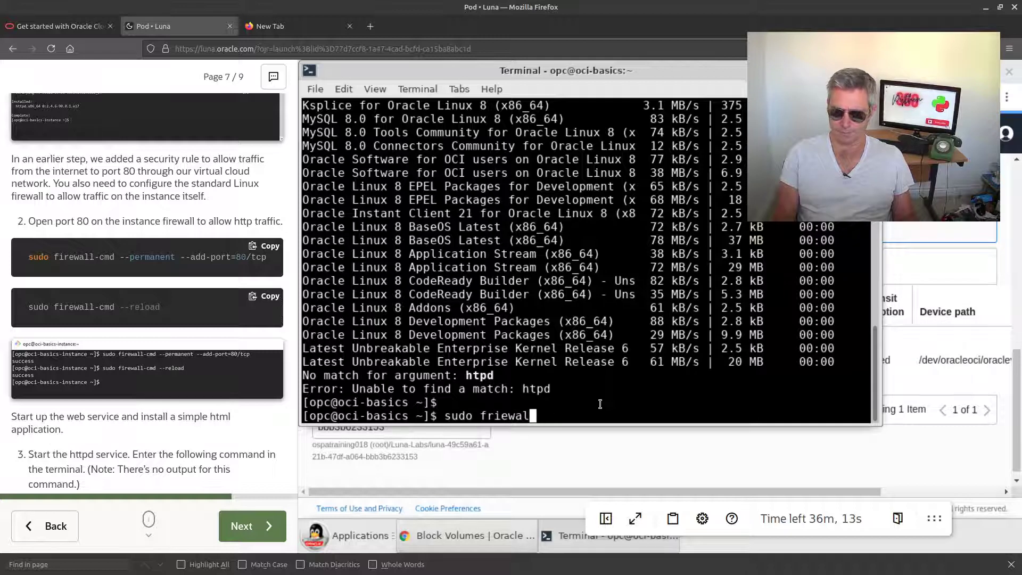
pyautogui.press('BackSpace')
pyautogui.press('BackSpace')
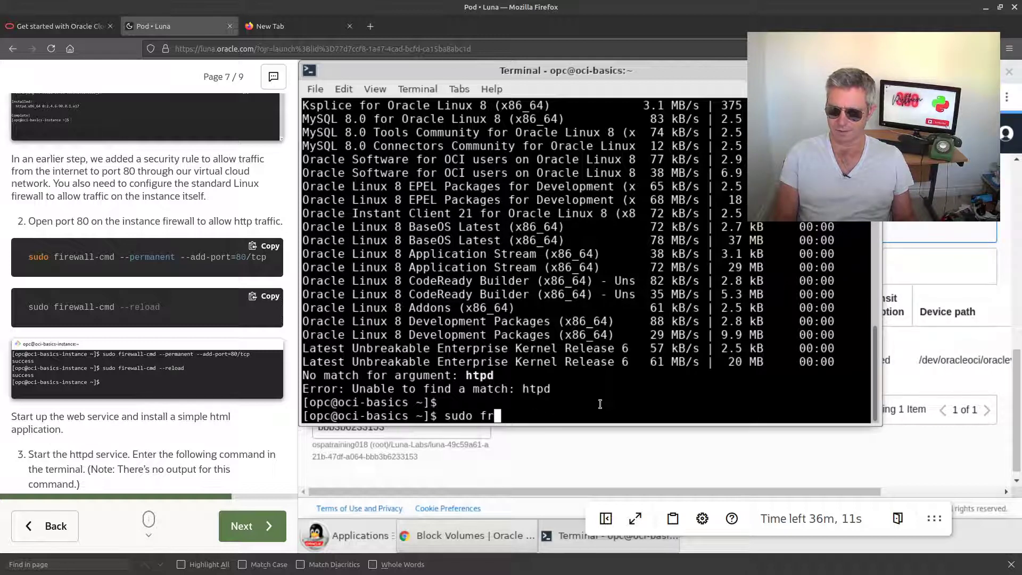
pyautogui.press('BackSpace')
pyautogui.write('ire')
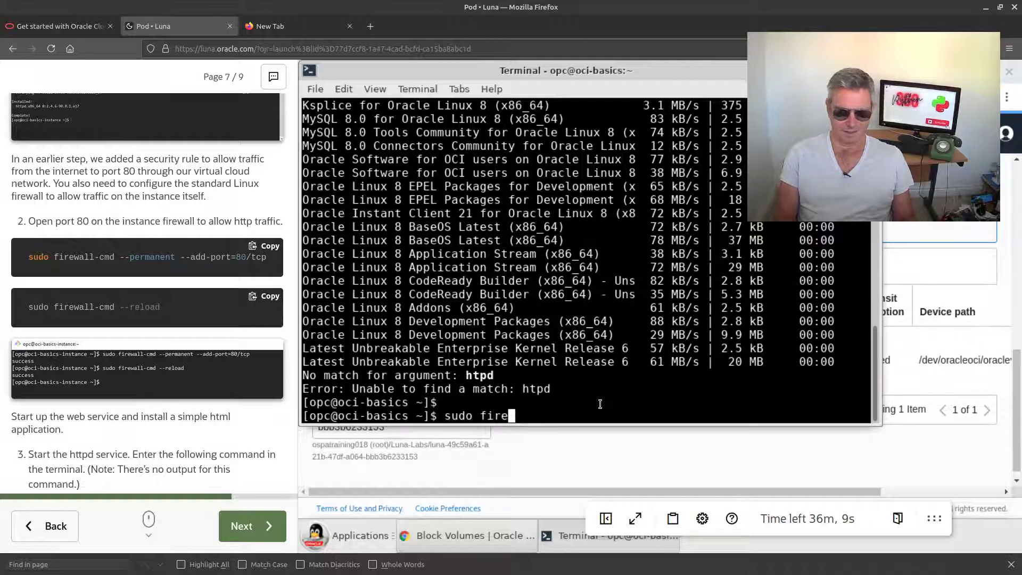
pyautogui.write('wall-cmd ')
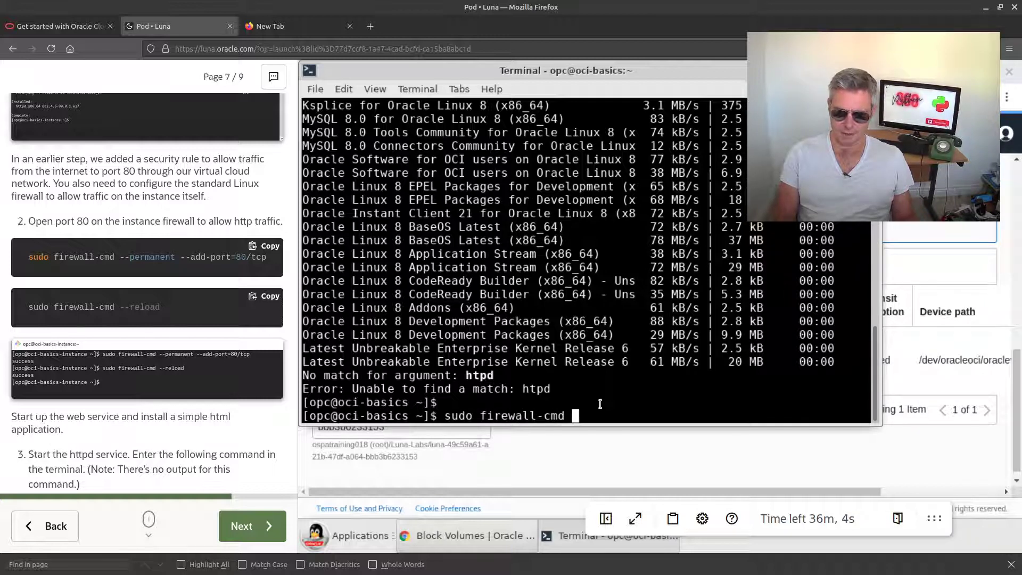
pyautogui.write('--perma')
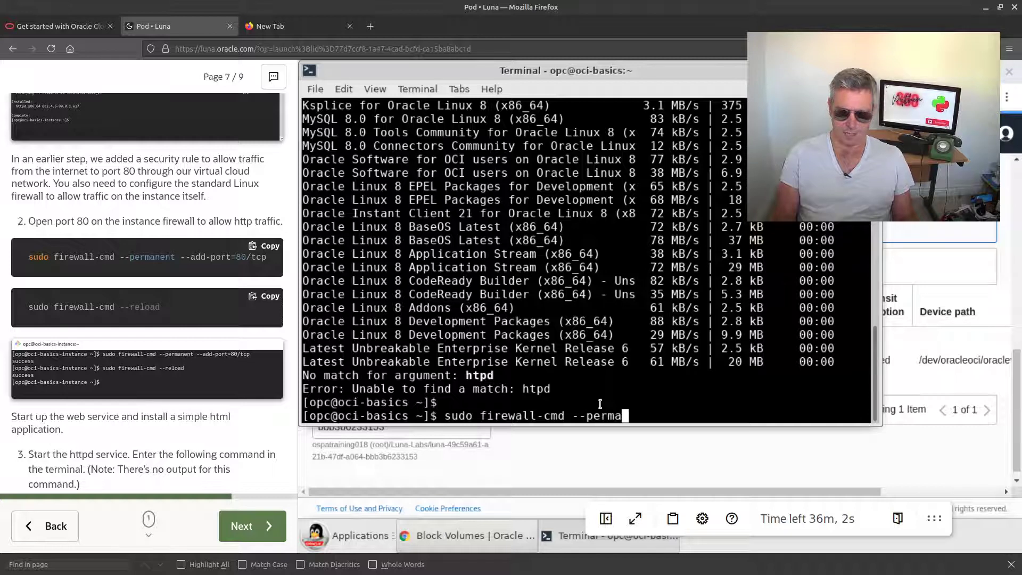
pyautogui.write('nent')
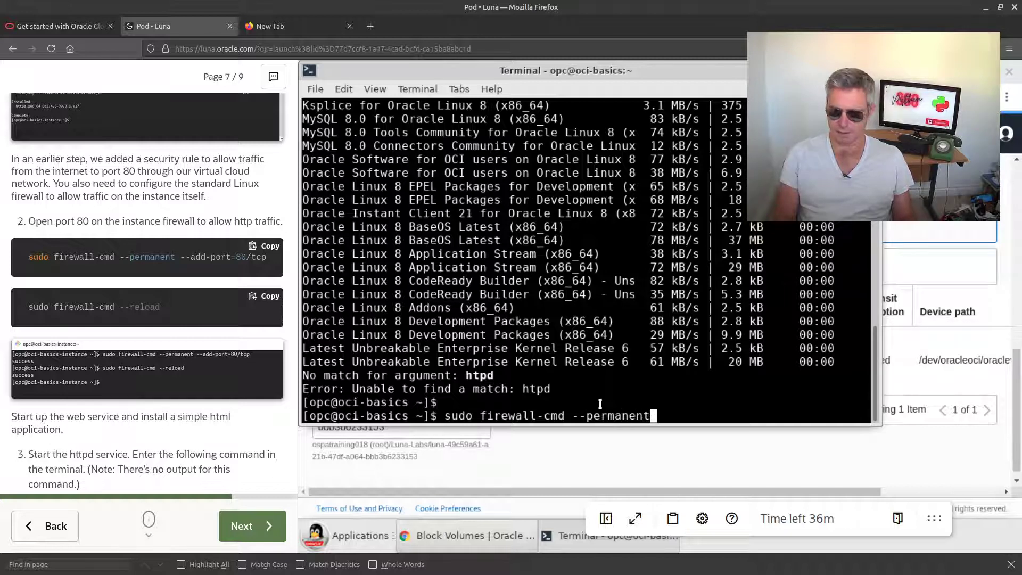
pyautogui.write(' --ad')
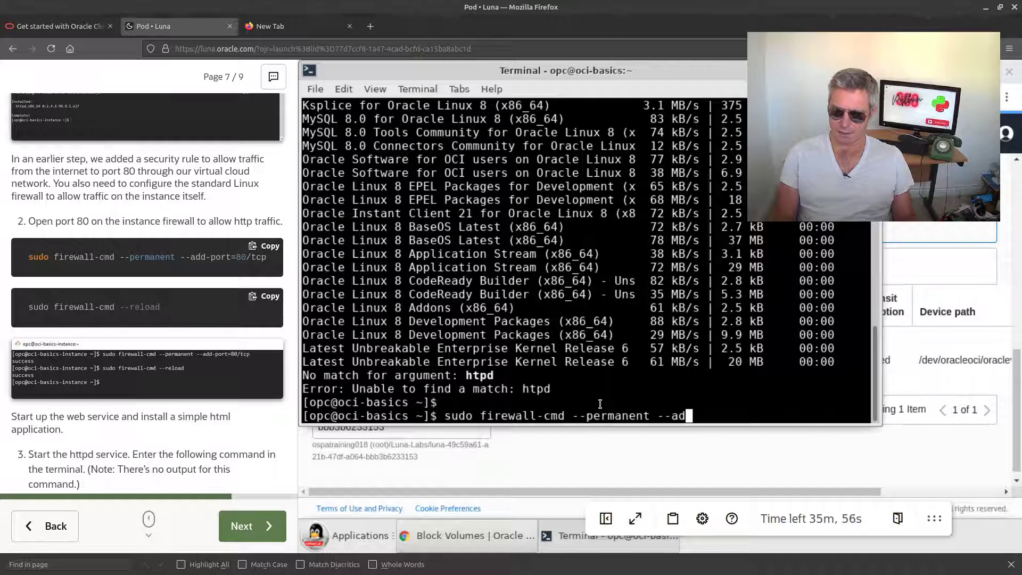
pyautogui.write('d')
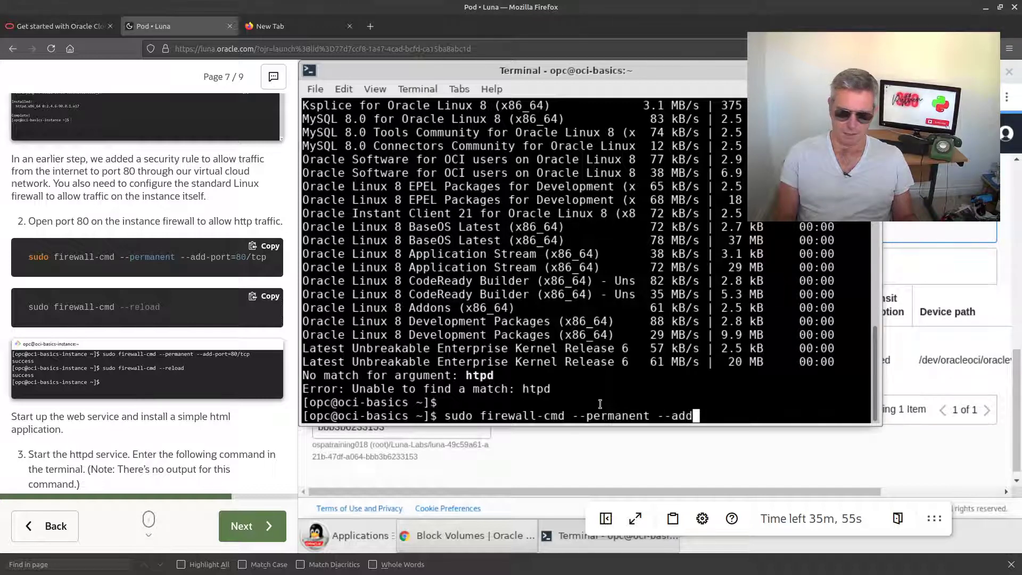
pyautogui.write('-port')
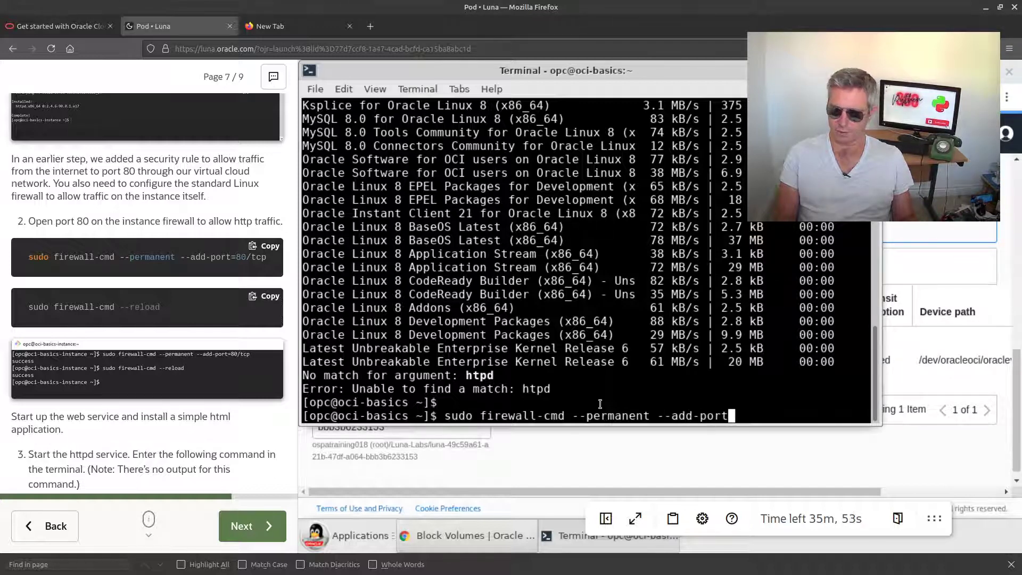
pyautogui.write('=8')
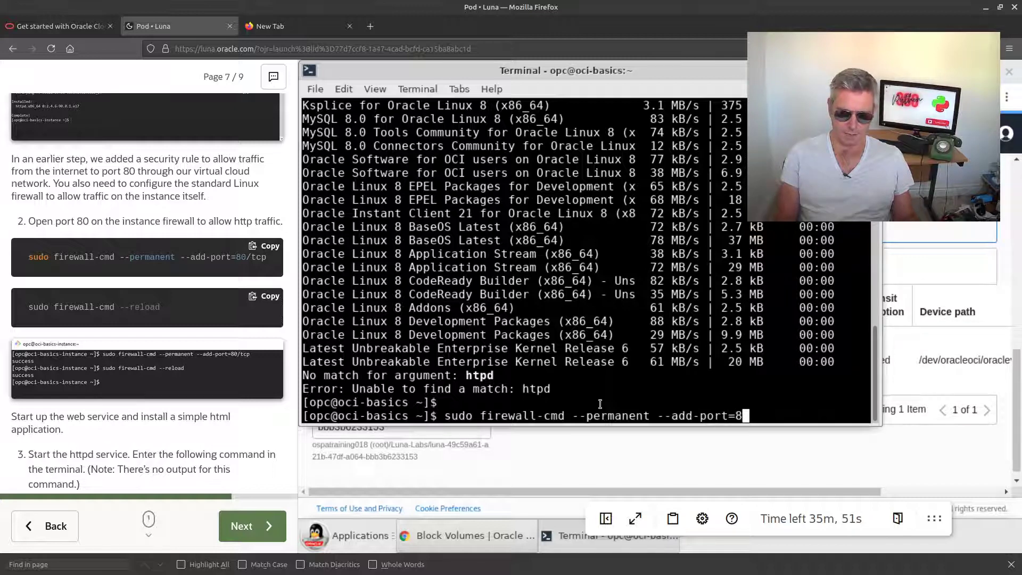
pyautogui.write('0/tcp')
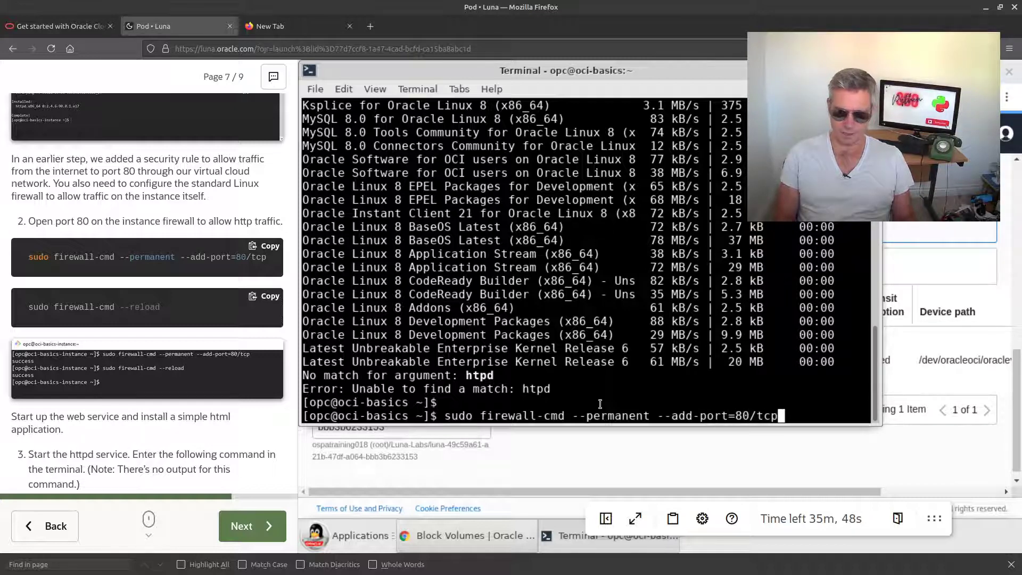
pyautogui.press('Return')
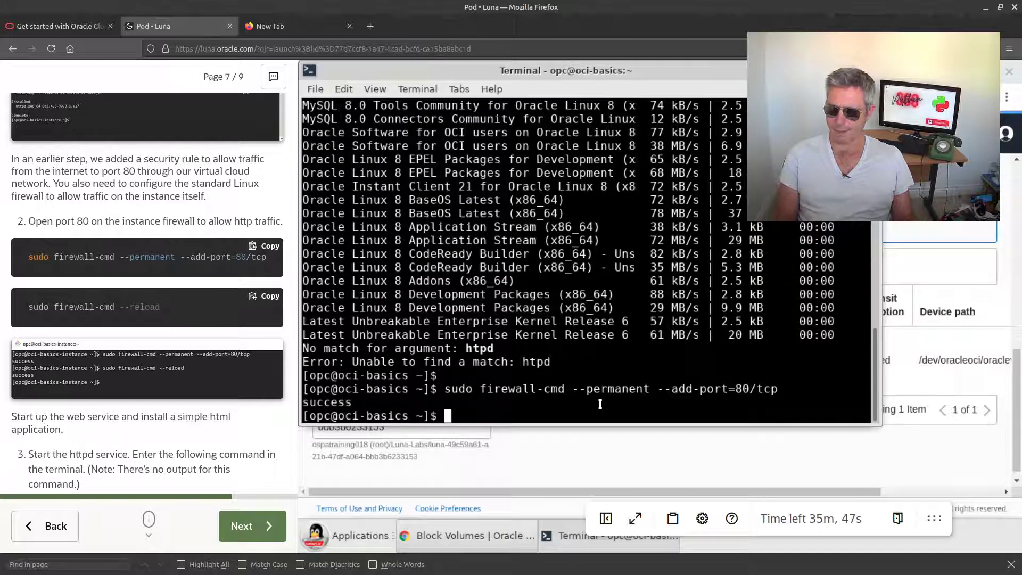
# Step: Reload the instance's firewall rules with sudo firewall-cmd --reload
pyautogui.write('s')
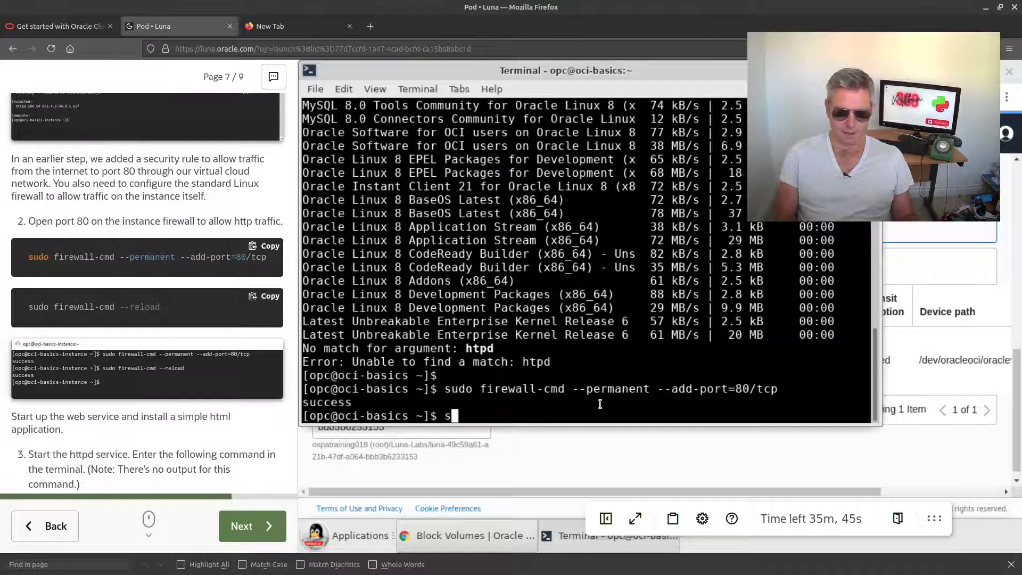
pyautogui.write('udo firewall')
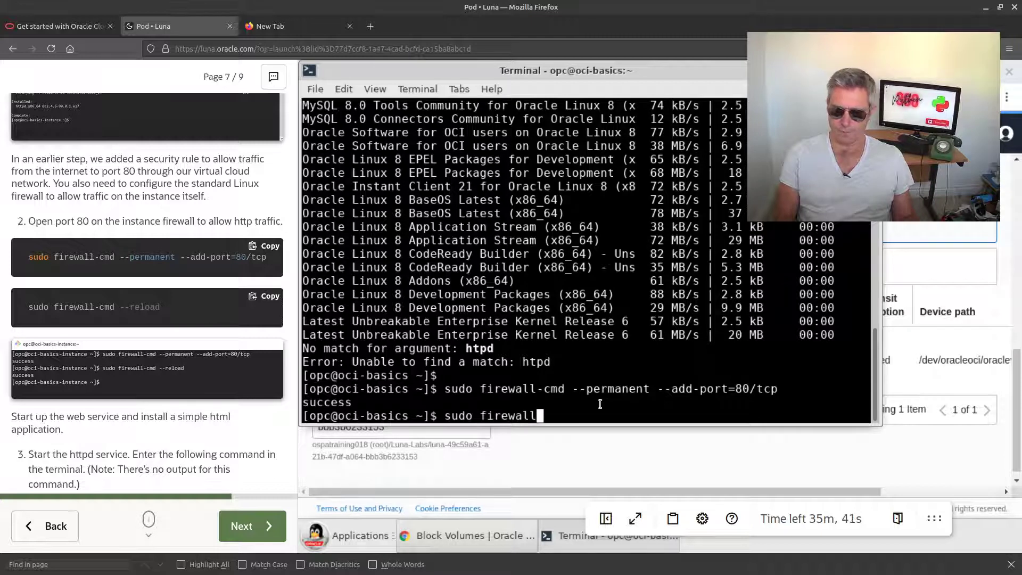
pyautogui.write('-cmd')
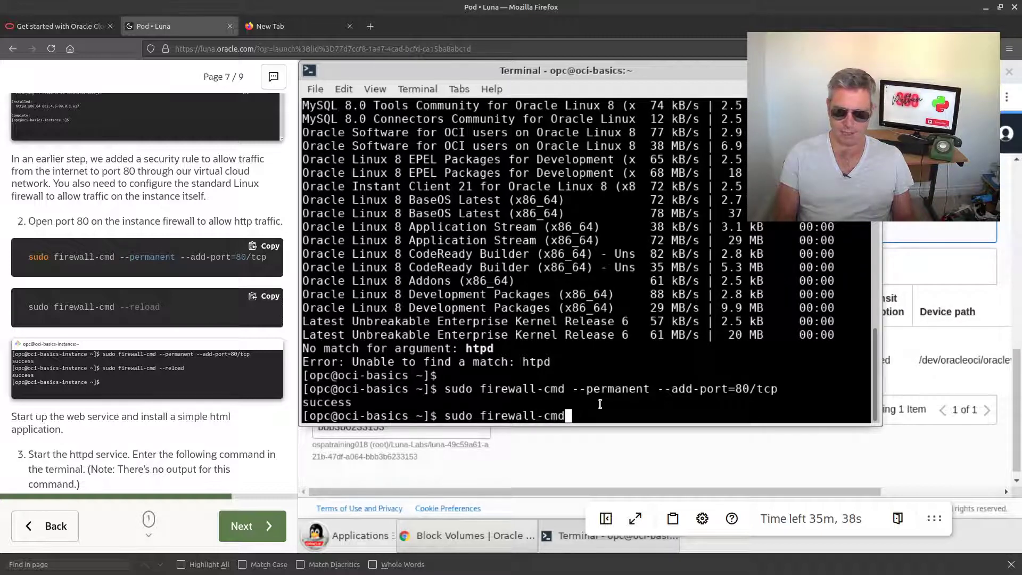
pyautogui.write(' --re')
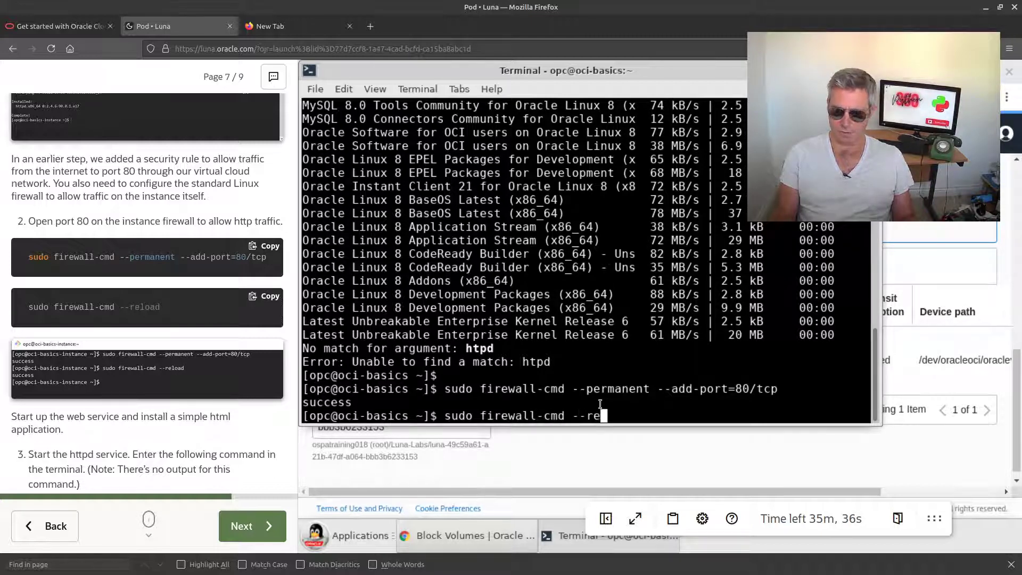
pyautogui.write('load')
pyautogui.press('Return')
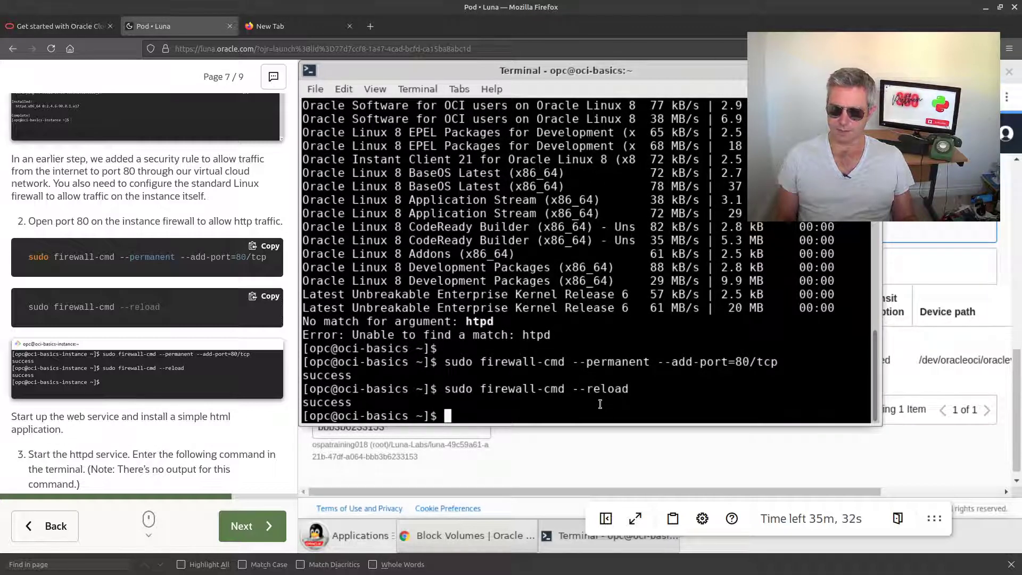
# Step: Move on to the lab guide's service step and try to start the web server with sudo systemctl start httpd
pyautogui.scroll(-3, 138, 330)
pyautogui.scroll(-3, 137, 360)
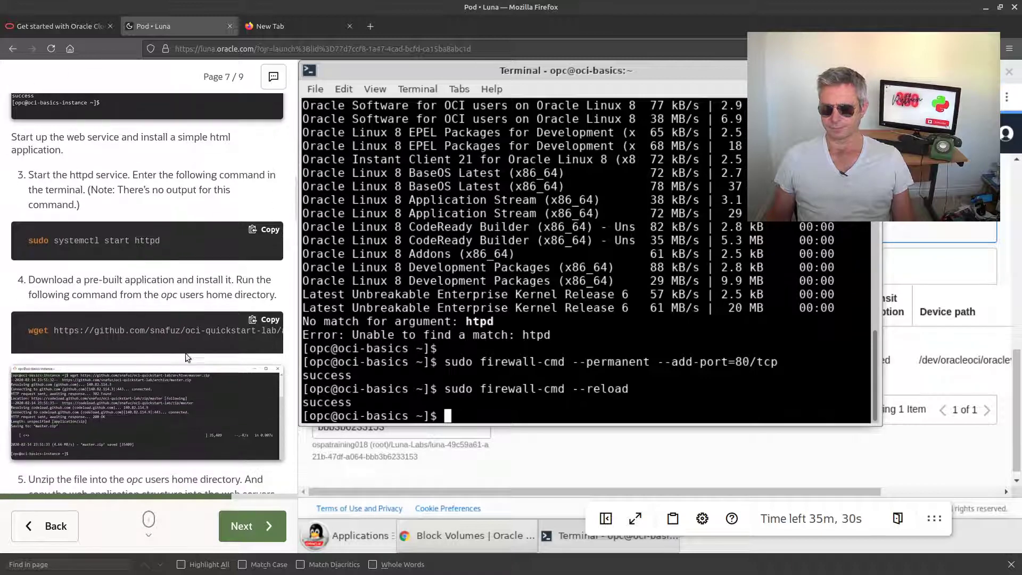
pyautogui.scroll(-2, 181, 324)
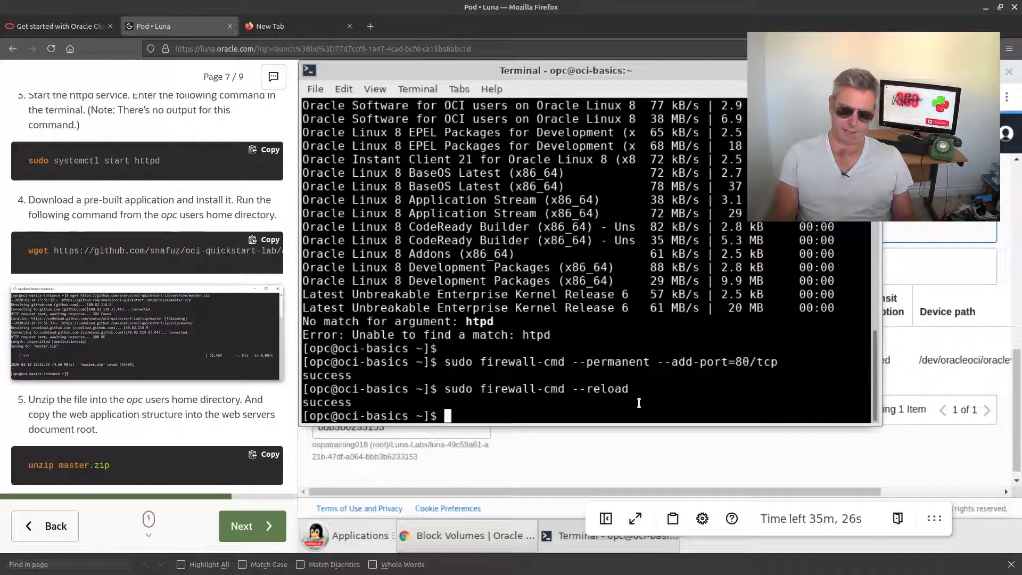
pyautogui.write('su')
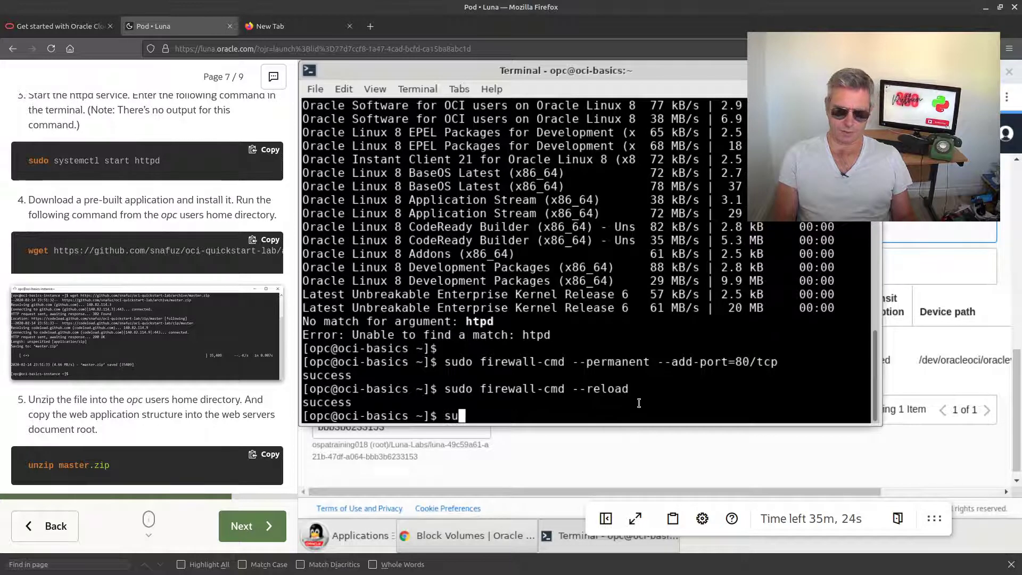
pyautogui.write('do system')
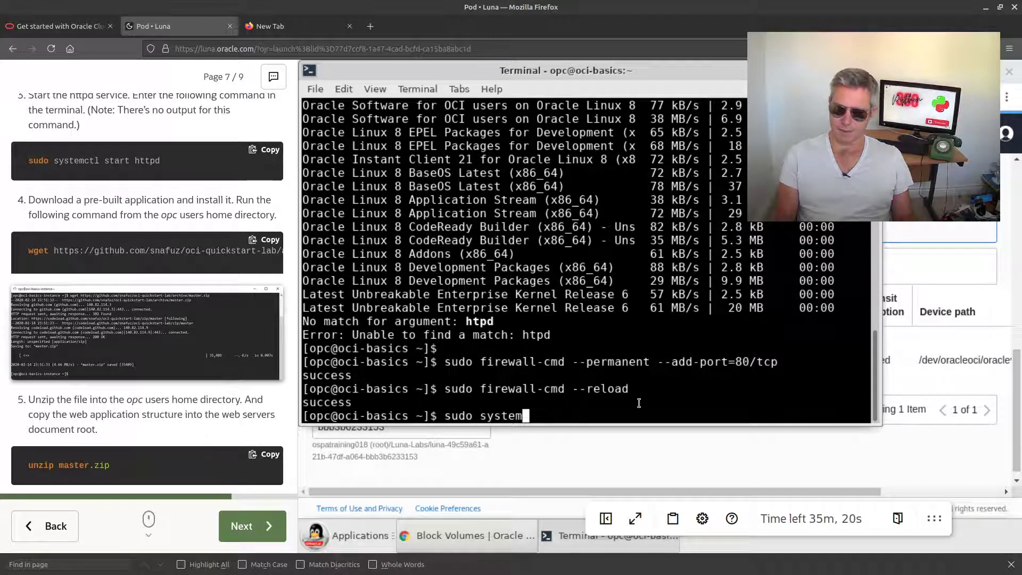
pyautogui.write('ctl ')
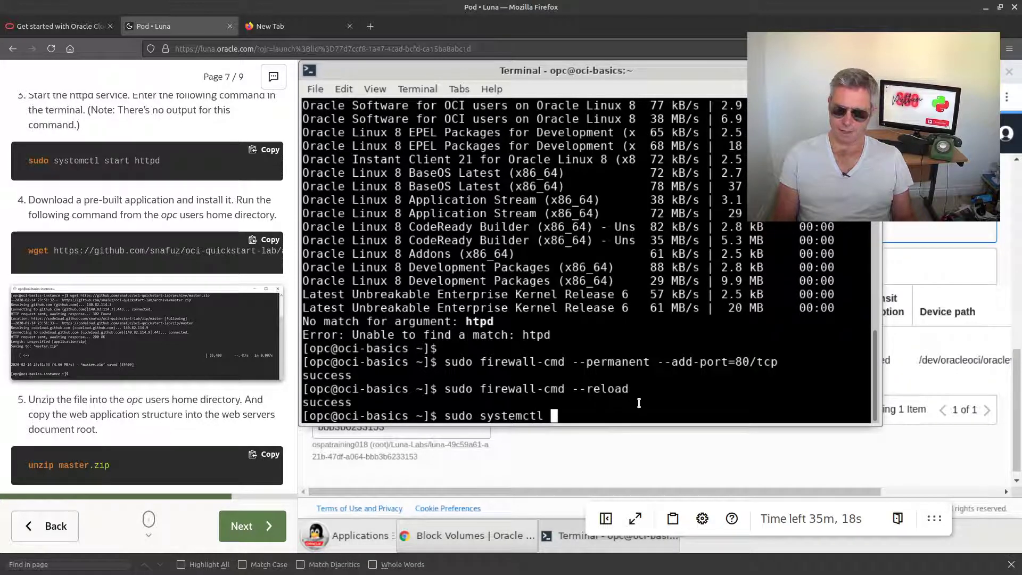
pyautogui.write('start ')
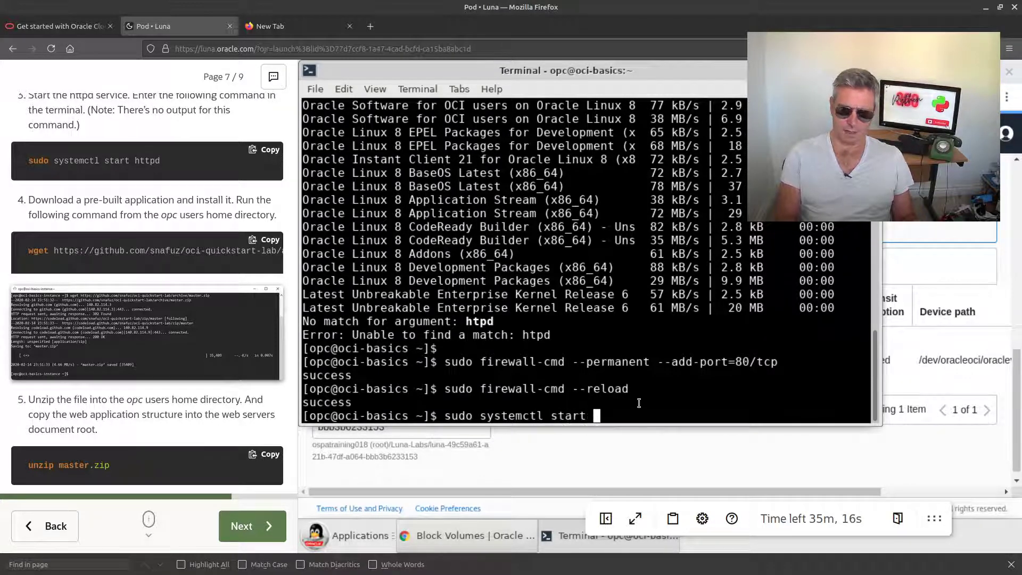
pyautogui.write('httpd')
pyautogui.press('Return')
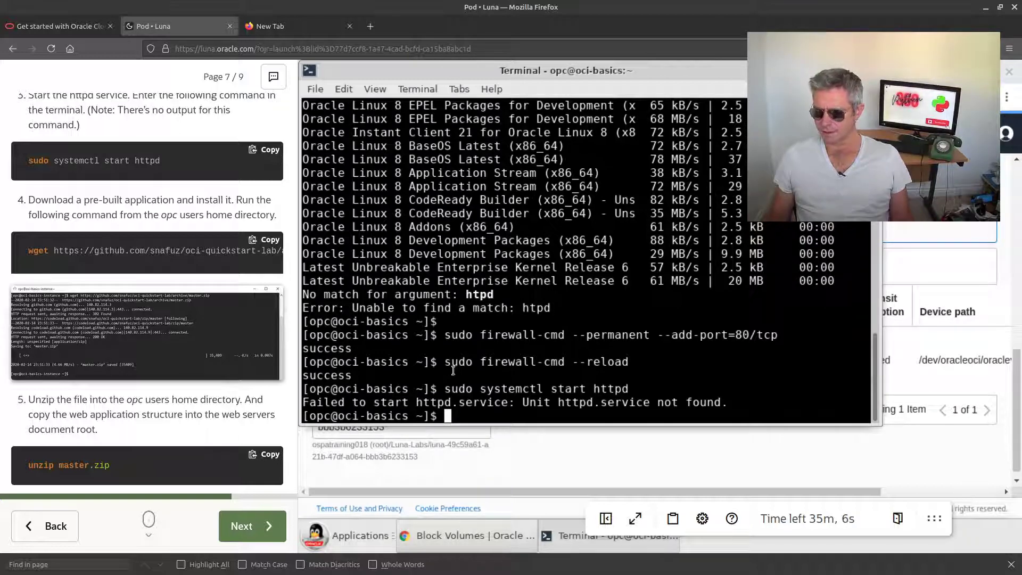
pyautogui.scroll(8, 215, 302)
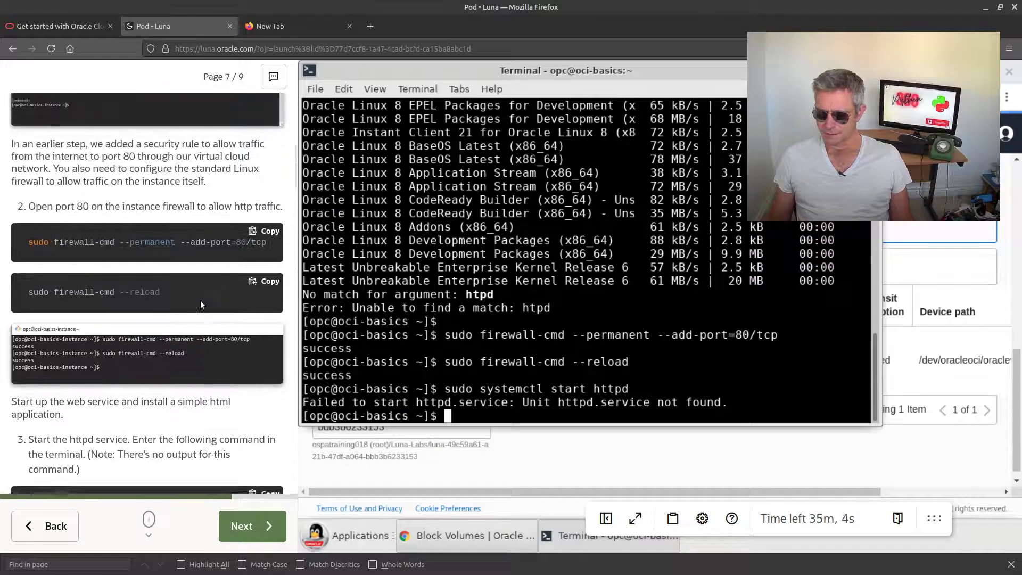
pyautogui.scroll(8, 193, 302)
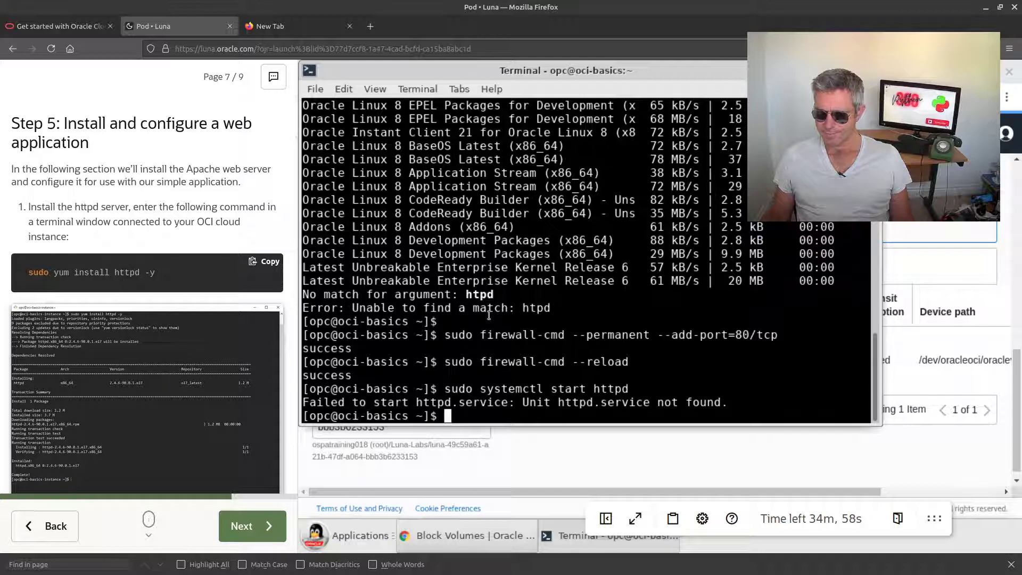
pyautogui.moveTo(557, 307); pyautogui.dragTo(353, 308)
pyautogui.click(410, 307)
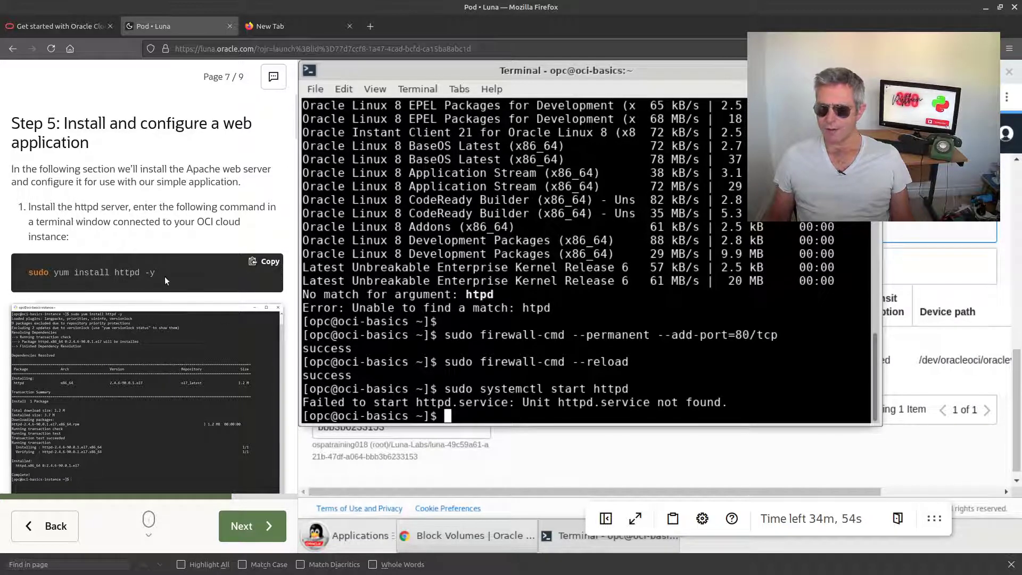
pyautogui.click(266, 261)
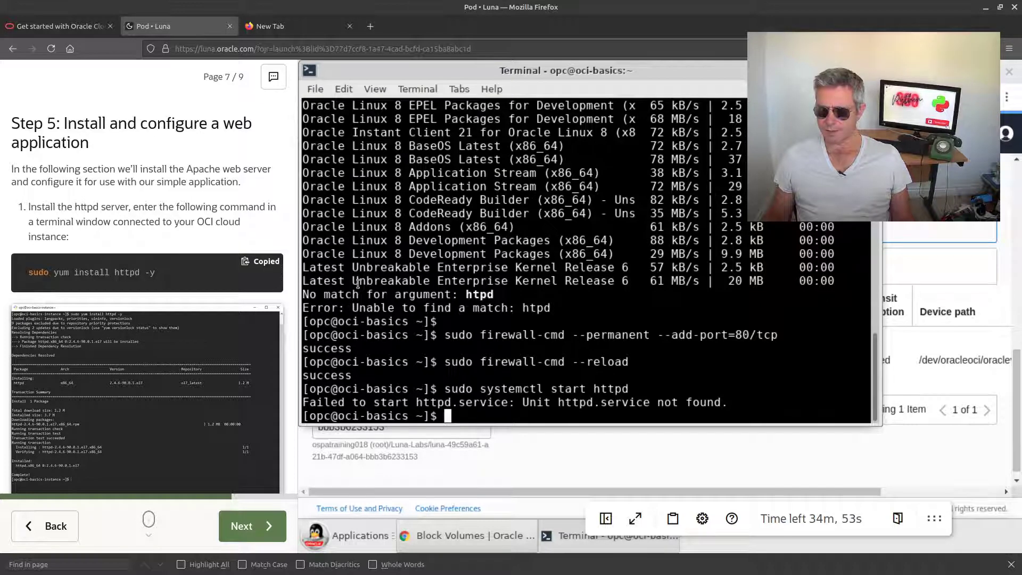
pyautogui.rightClick(700, 325)
pyautogui.click(725, 396)
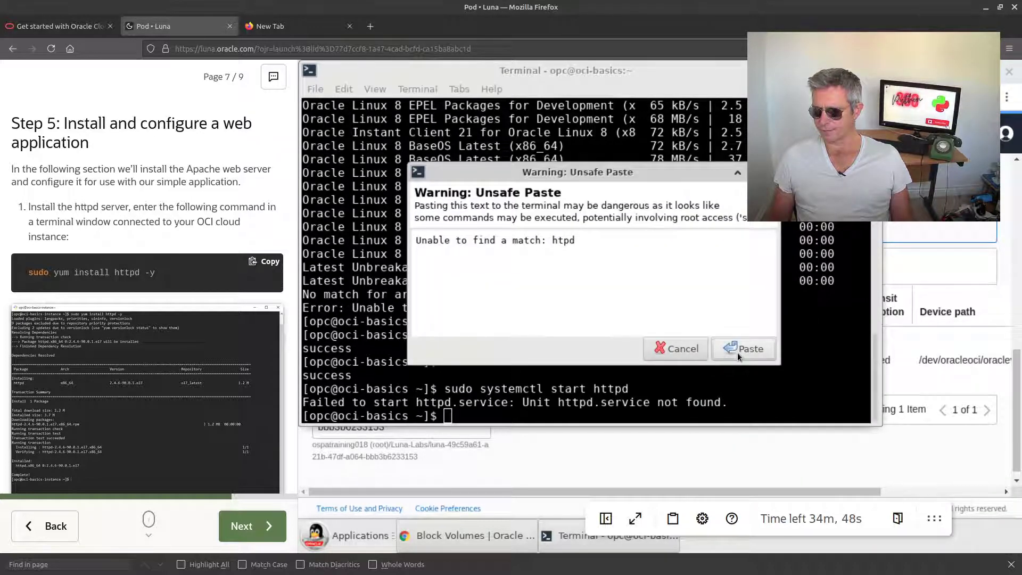
pyautogui.click(688, 351)
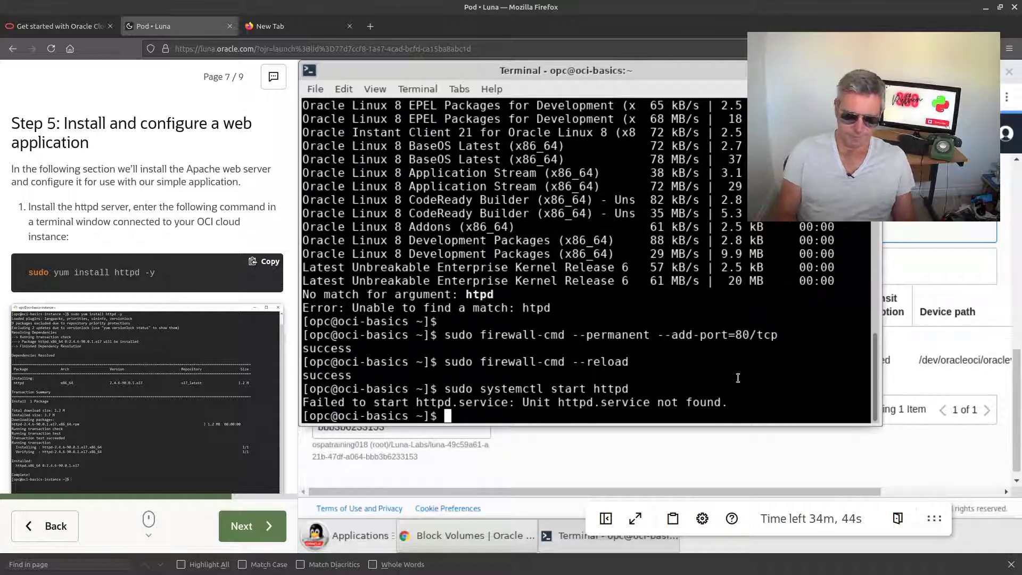
# Step: Recall the earlier yum install command, correct the package name to httpd, and run sudo yum install httpd -y
pyautogui.press('Up')
pyautogui.press('Up')
pyautogui.press('Up')
pyautogui.press('Up')
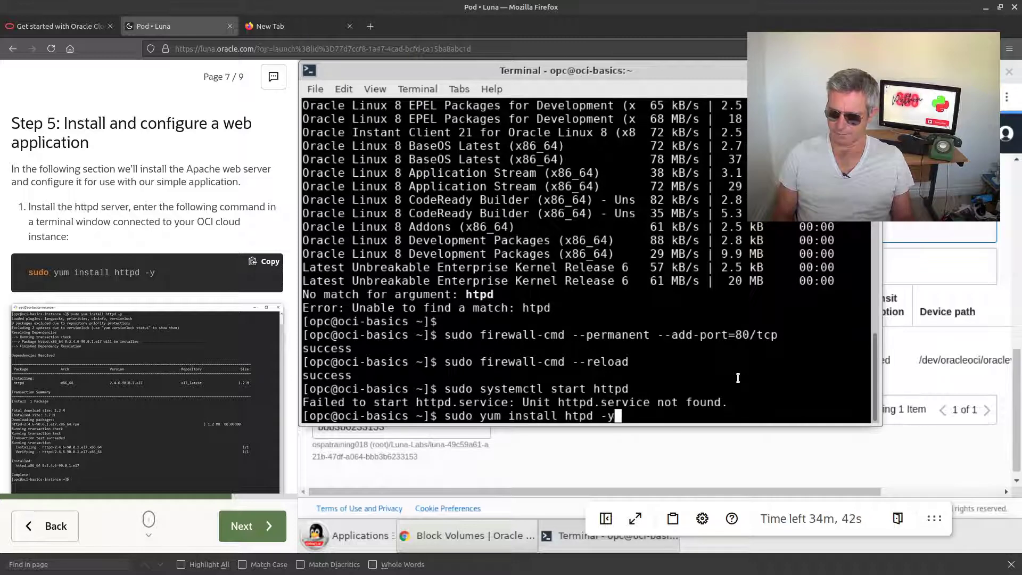
pyautogui.press('Left')
pyautogui.press('Left')
pyautogui.press('Left')
pyautogui.press('Left')
pyautogui.press('Left')
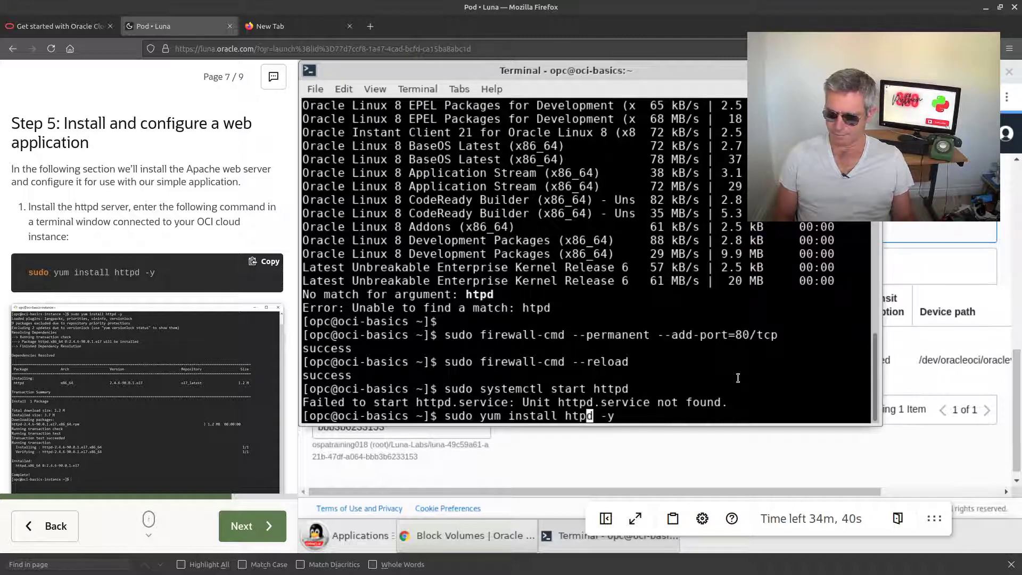
pyautogui.write('t')
pyautogui.press('Return')
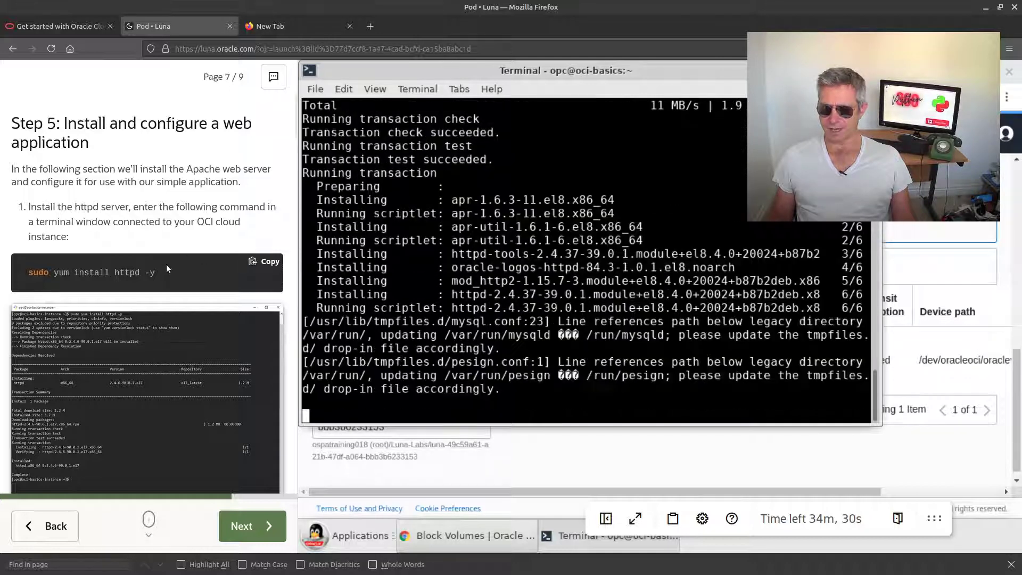
# Step: Start the Apache web service on the instance by rerunning sudo systemctl start httpd
pyautogui.scroll(-3, 155, 296)
pyautogui.scroll(-4, 156, 296)
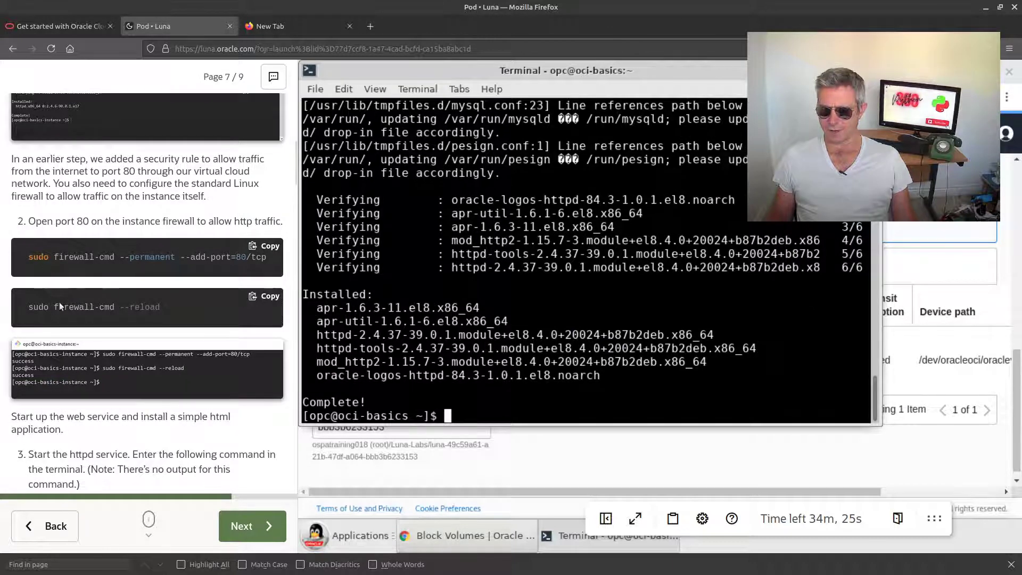
pyautogui.scroll(-1, 96, 309)
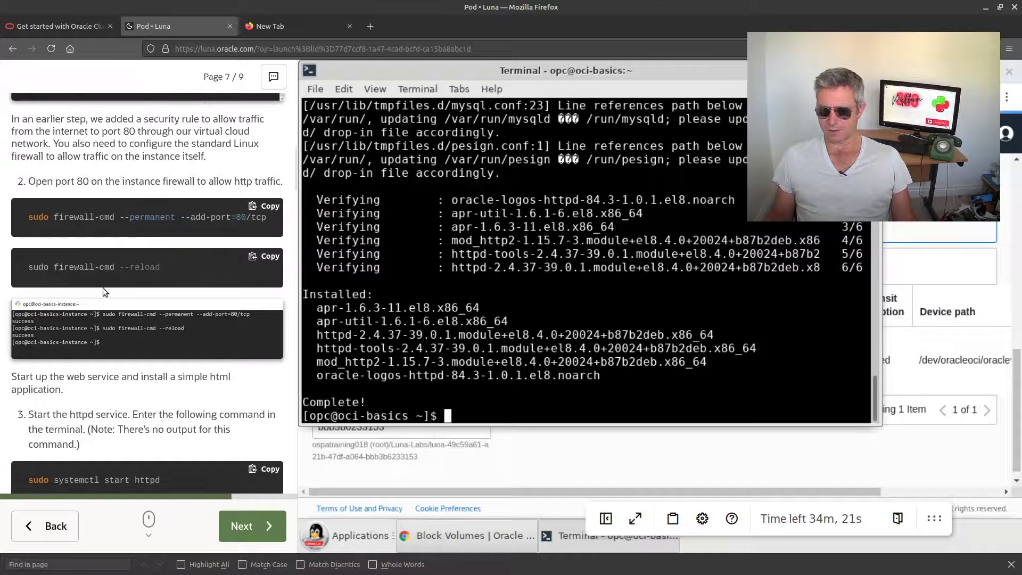
pyautogui.scroll(4, 103, 287)
pyautogui.scroll(-4, 103, 288)
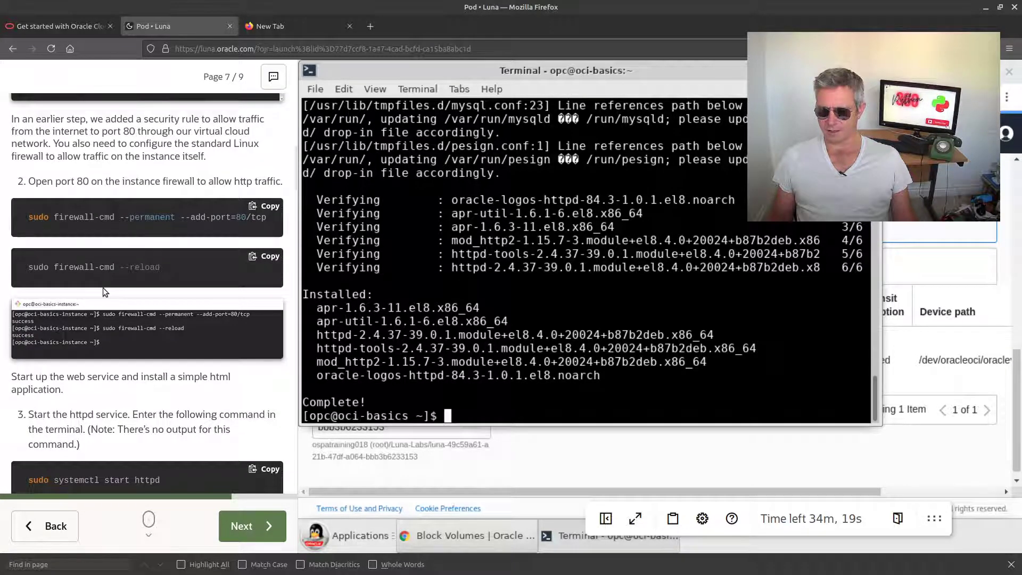
pyautogui.scroll(-2, 104, 288)
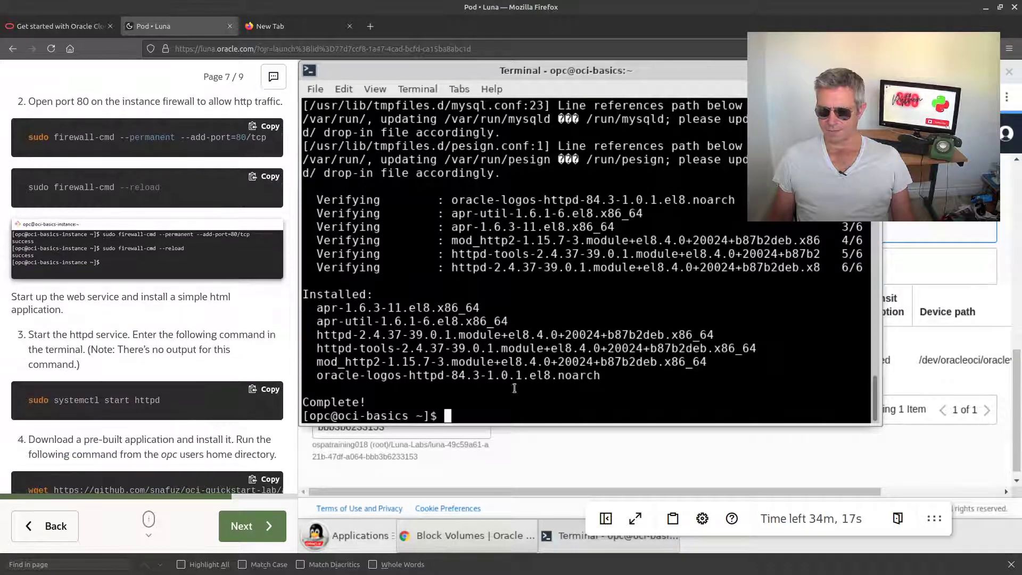
pyautogui.hotkey('ctrl', 'shift', 'v')
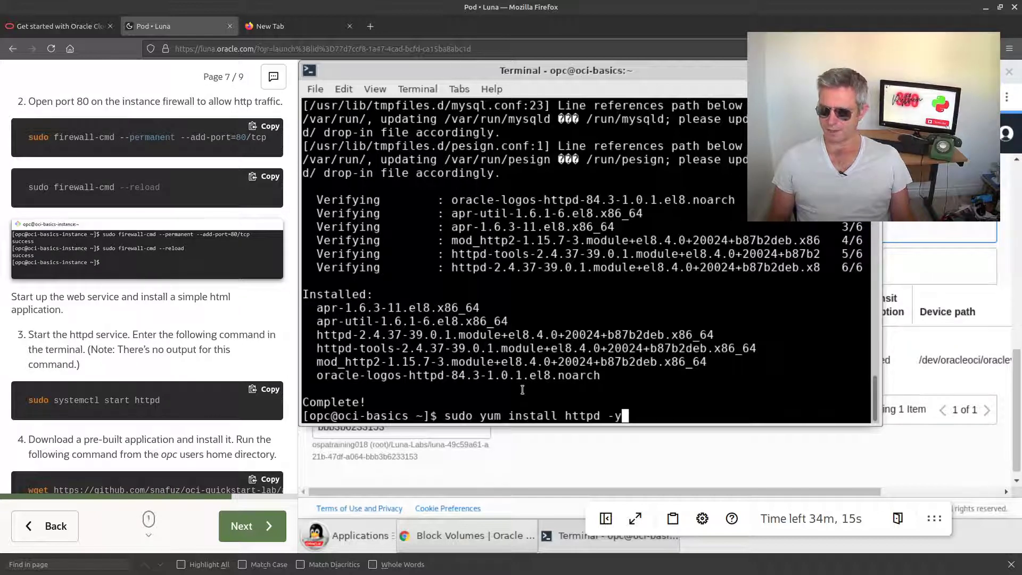
pyautogui.press('Up')
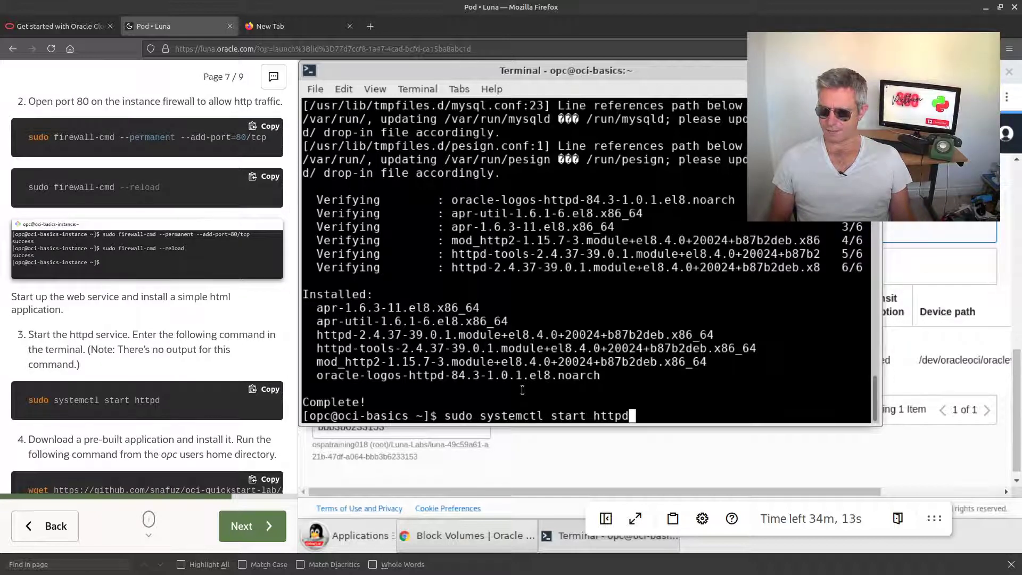
pyautogui.press('Return')
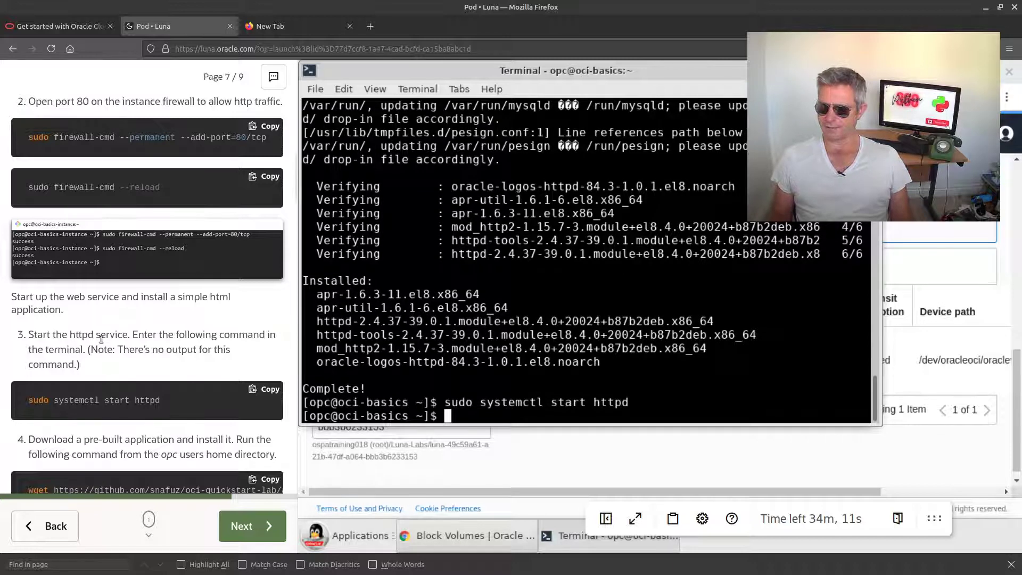
pyautogui.scroll(-3, 99, 337)
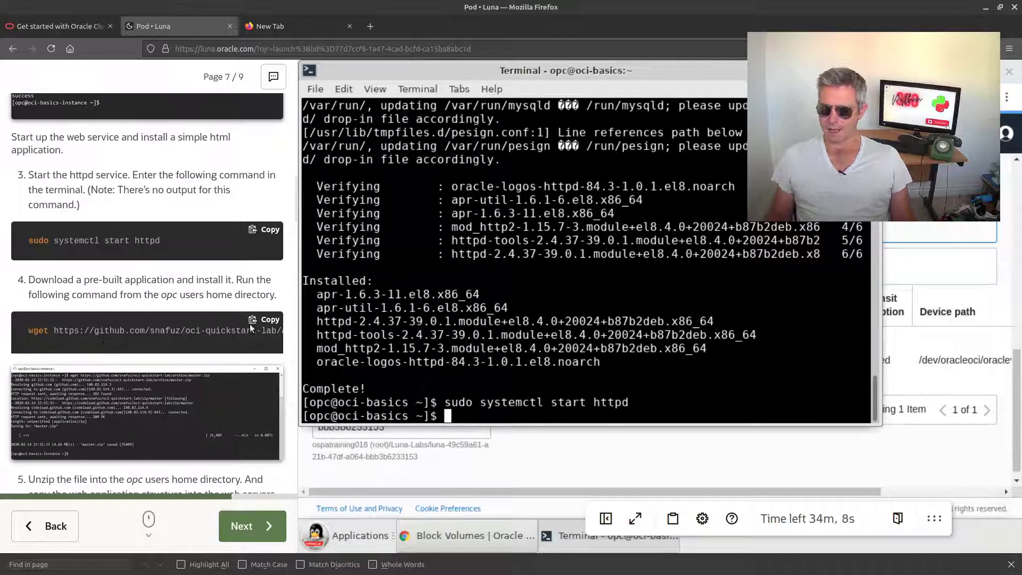
pyautogui.click(265, 320)
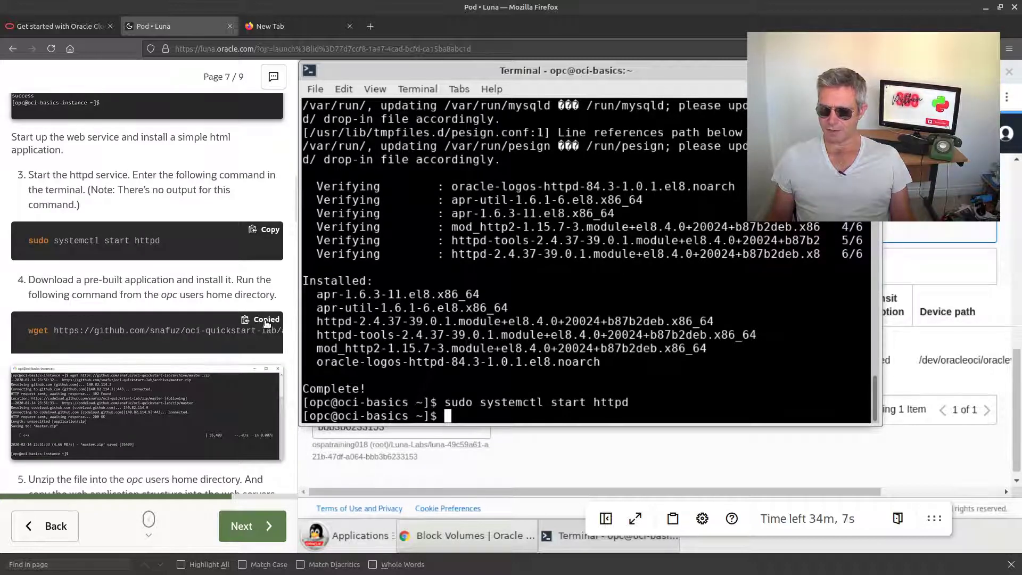
pyautogui.rightClick(566, 303)
pyautogui.click(601, 384)
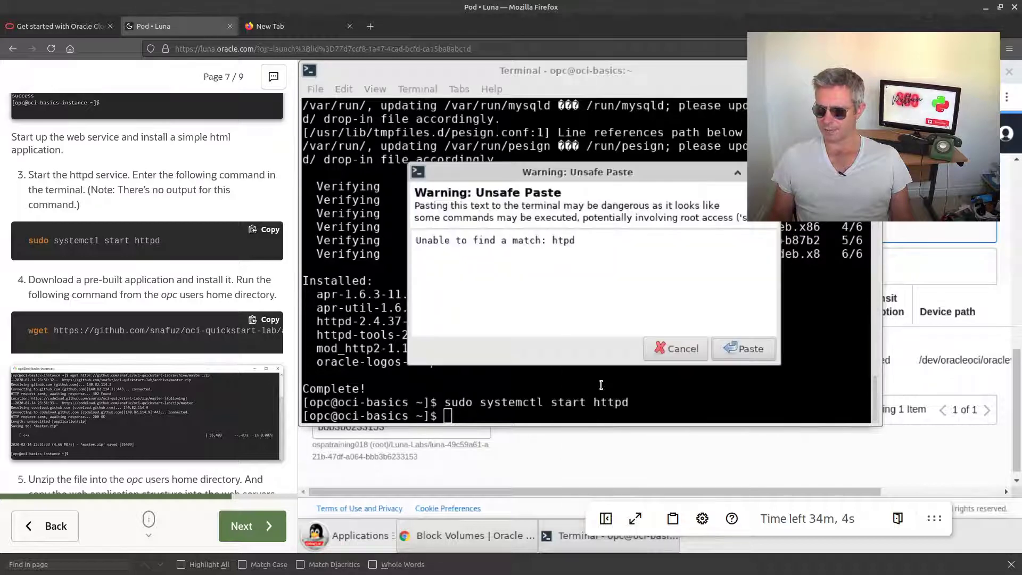
pyautogui.click(676, 349)
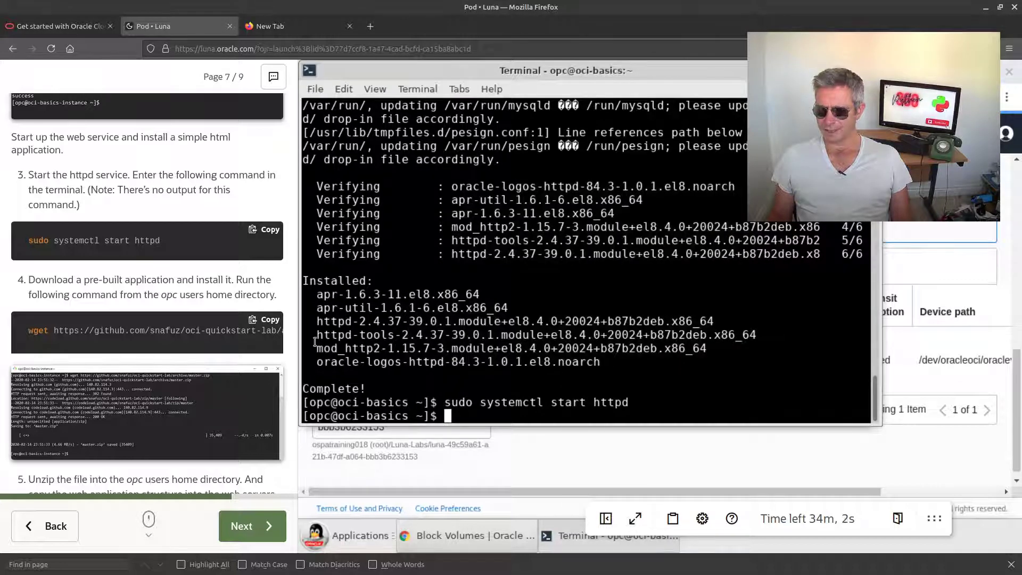
pyautogui.moveTo(30, 330); pyautogui.dragTo(287, 334)
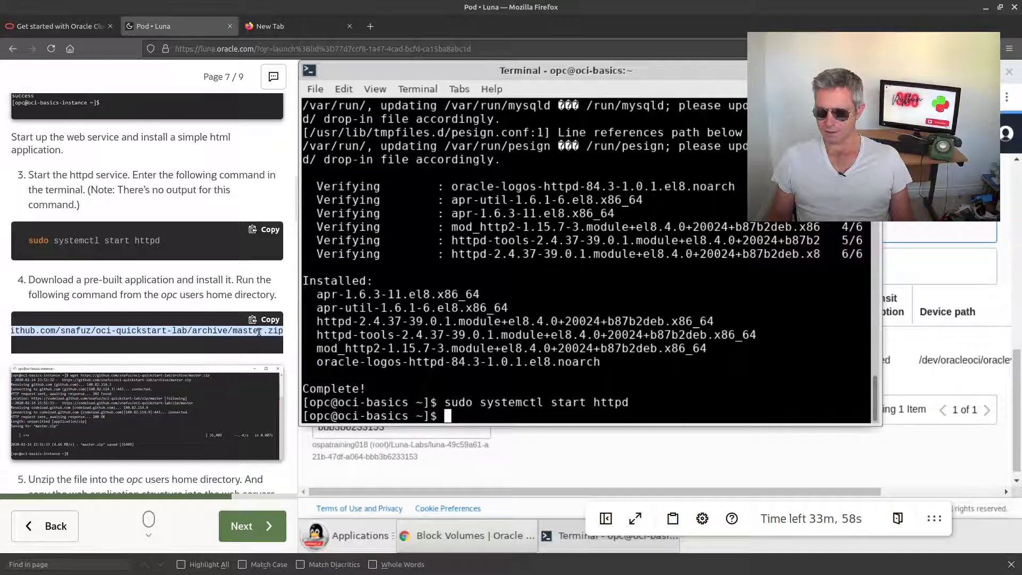
pyautogui.rightClick(285, 340)
pyautogui.click(296, 352)
pyautogui.rightClick(552, 382)
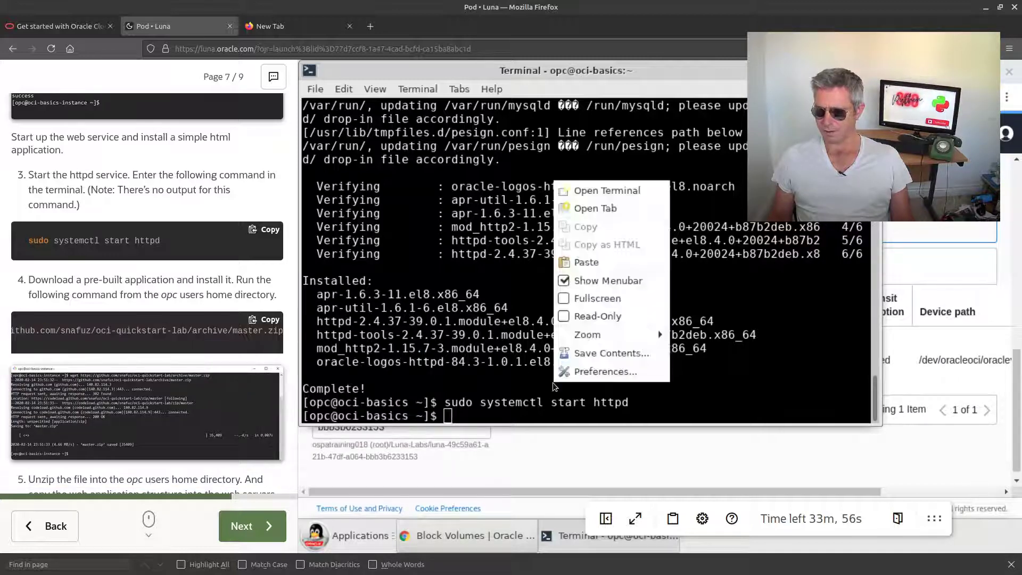
pyautogui.click(586, 269)
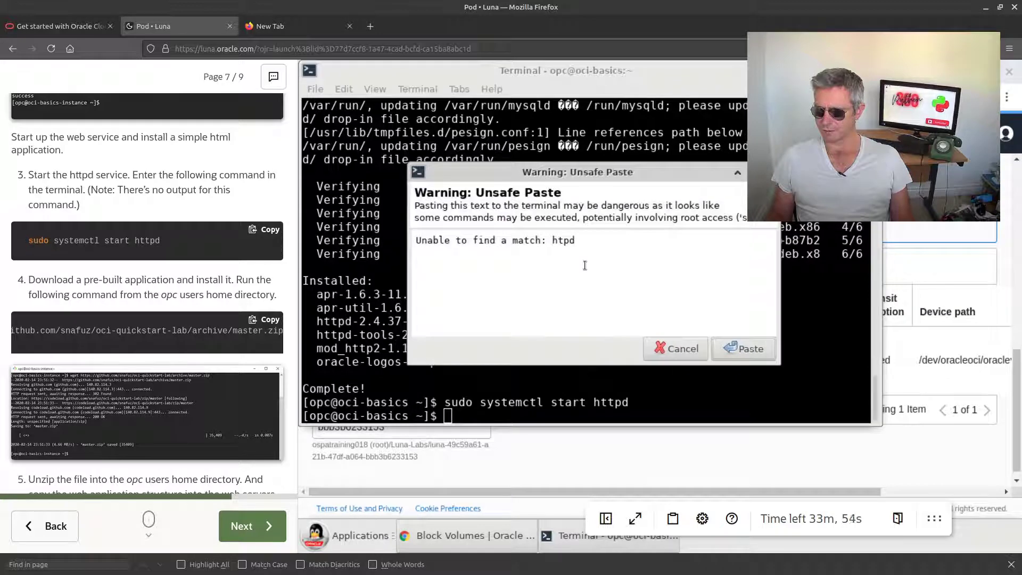
pyautogui.click(696, 347)
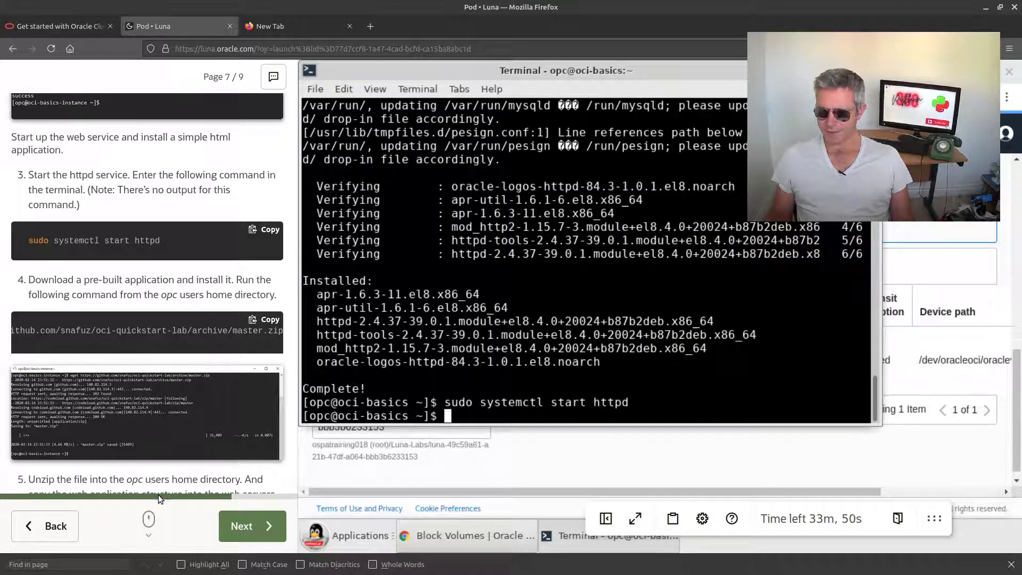
pyautogui.moveTo(76, 328); pyautogui.dragTo(7, 331)
pyautogui.click(589, 386)
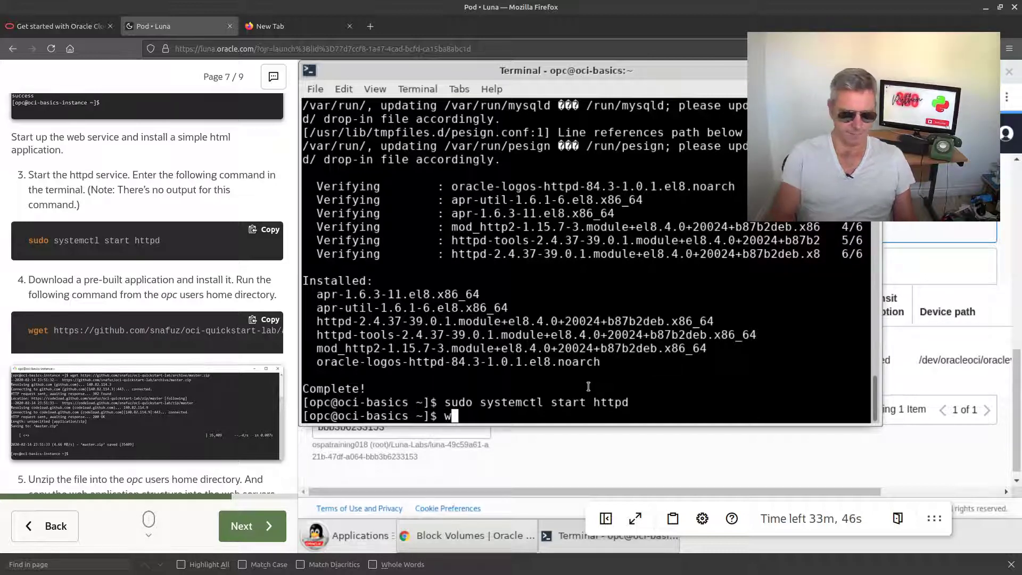
pyautogui.write('wget ')
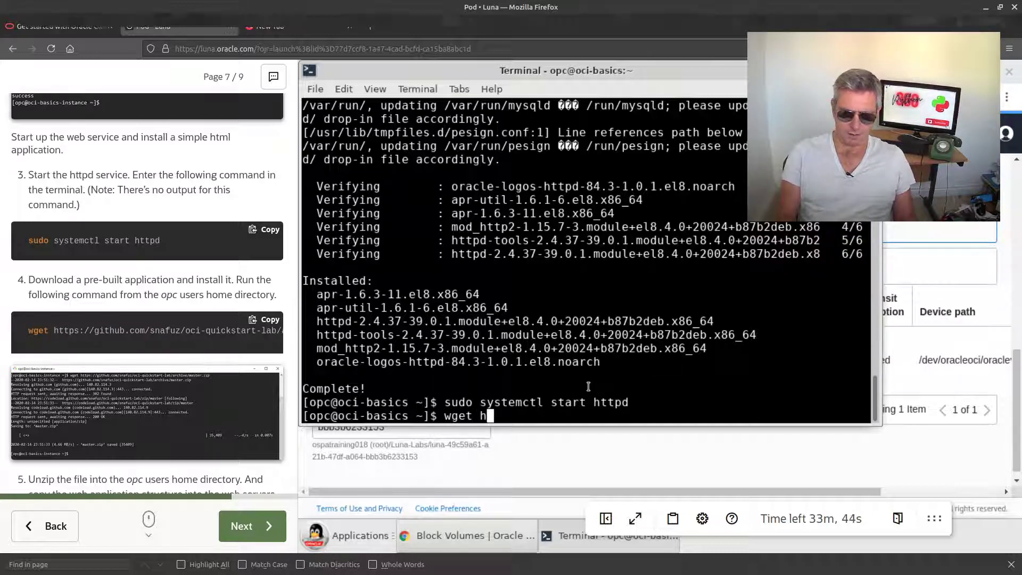
pyautogui.write('https:')
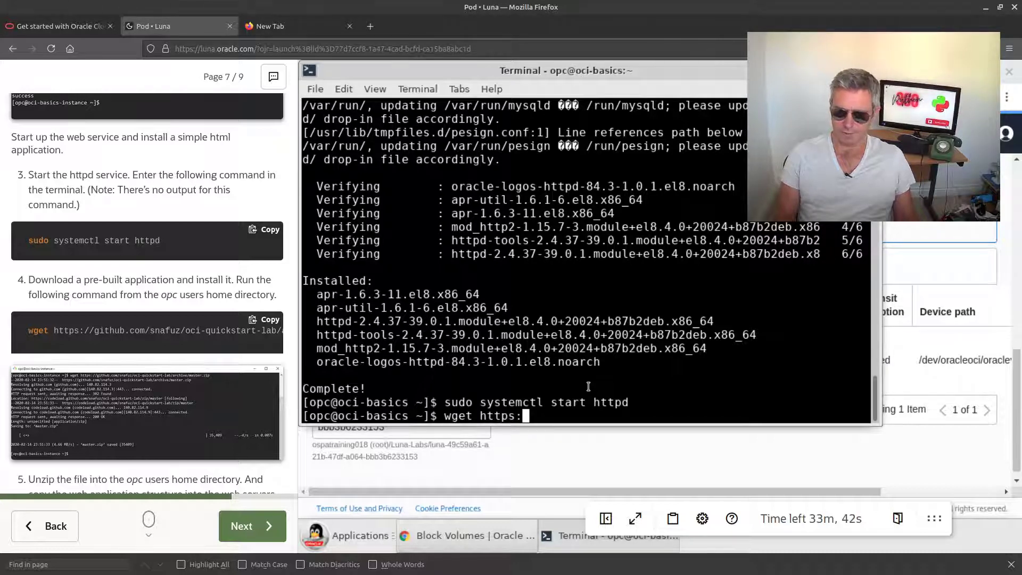
pyautogui.write('//g')
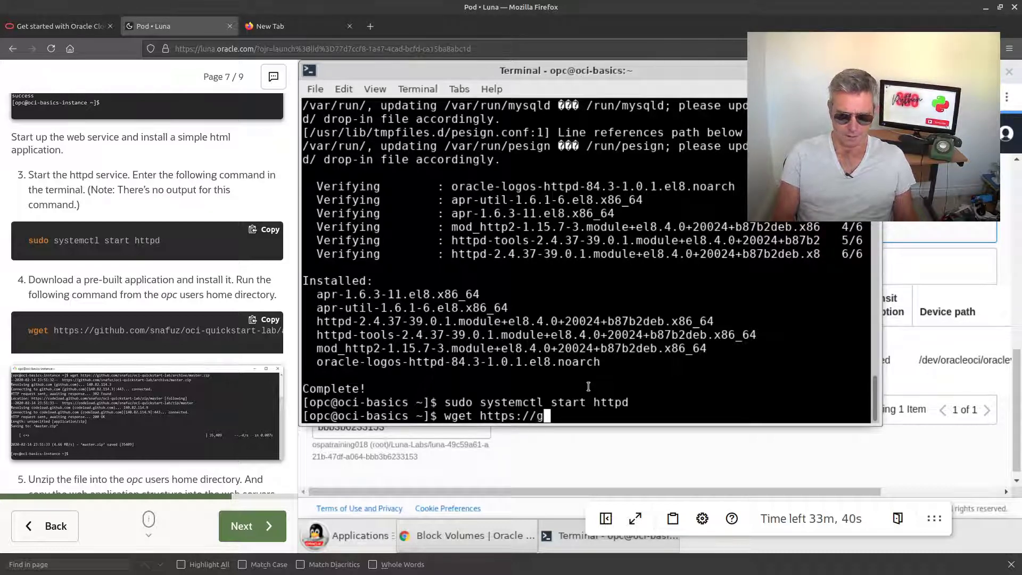
pyautogui.write('ithub.')
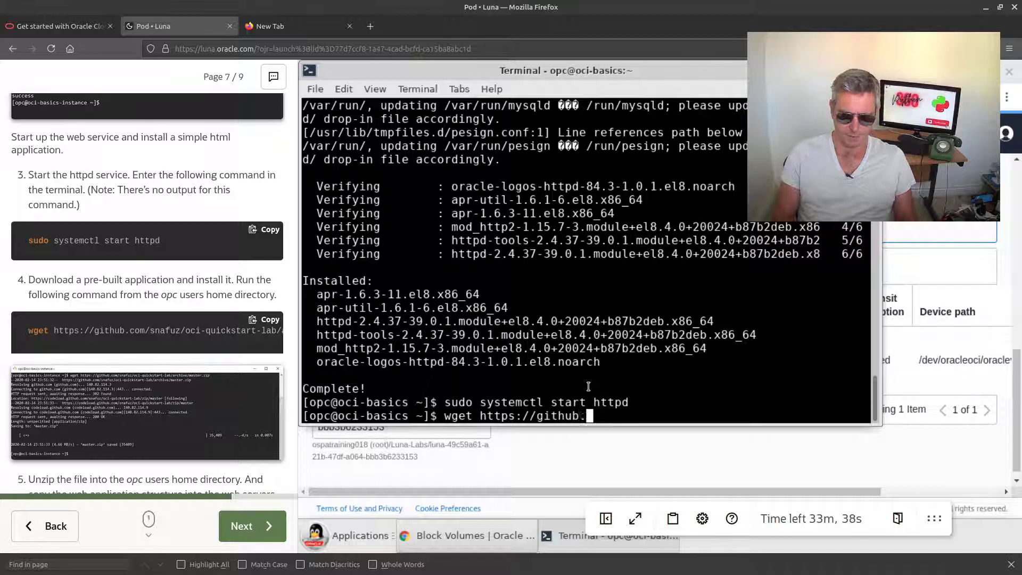
pyautogui.write('com/')
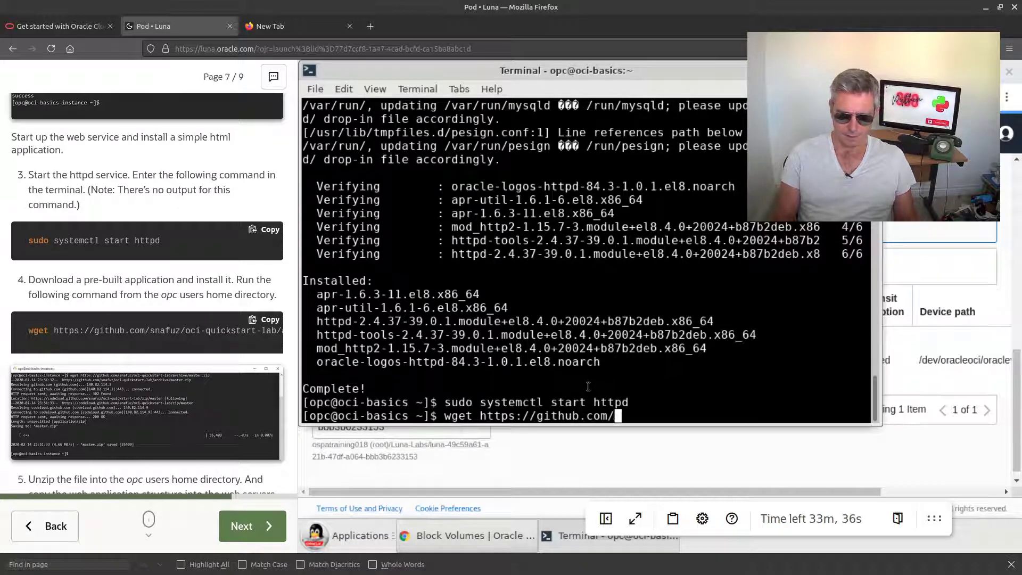
pyautogui.write('snafuz')
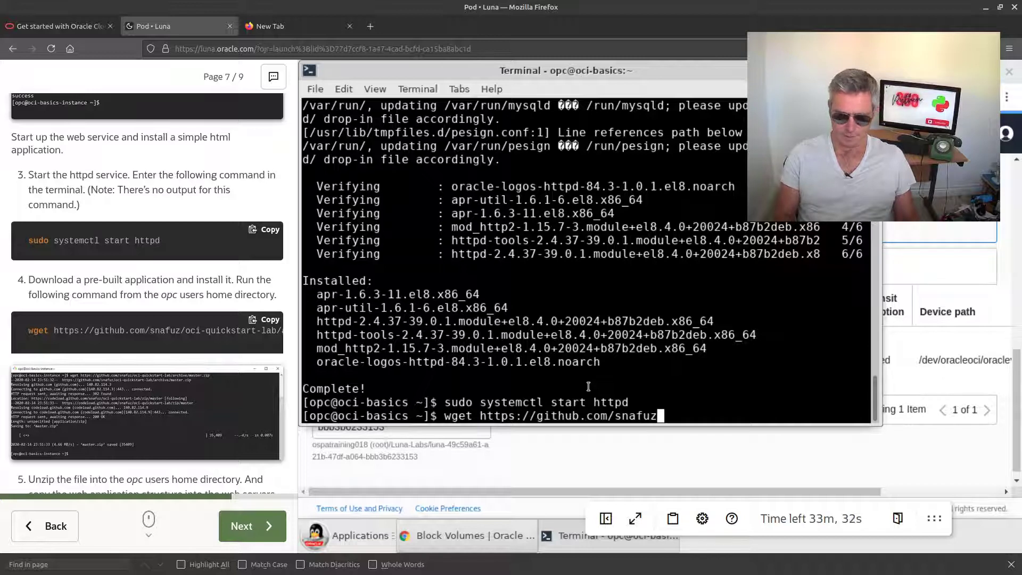
pyautogui.write('/oci-qu')
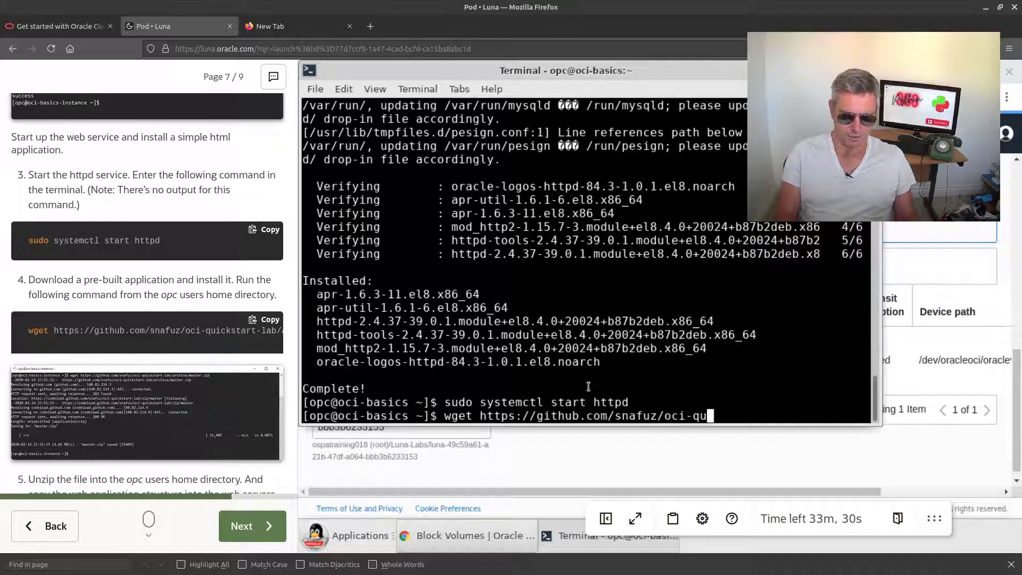
pyautogui.write('ickstart')
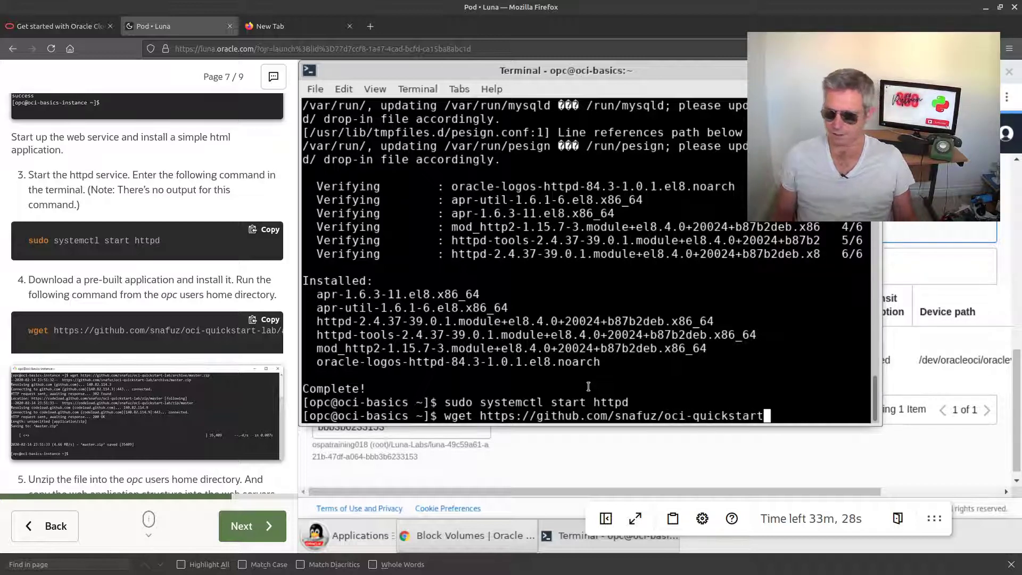
pyautogui.write('-kla')
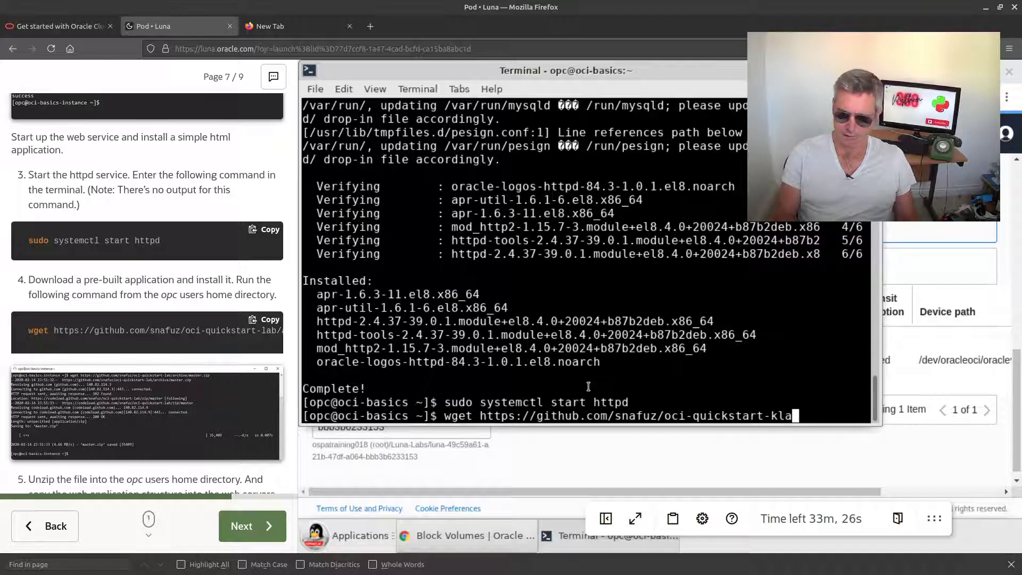
pyautogui.press('BackSpace')
pyautogui.press('BackSpace')
pyautogui.press('BackSpace')
pyautogui.write('lab-')
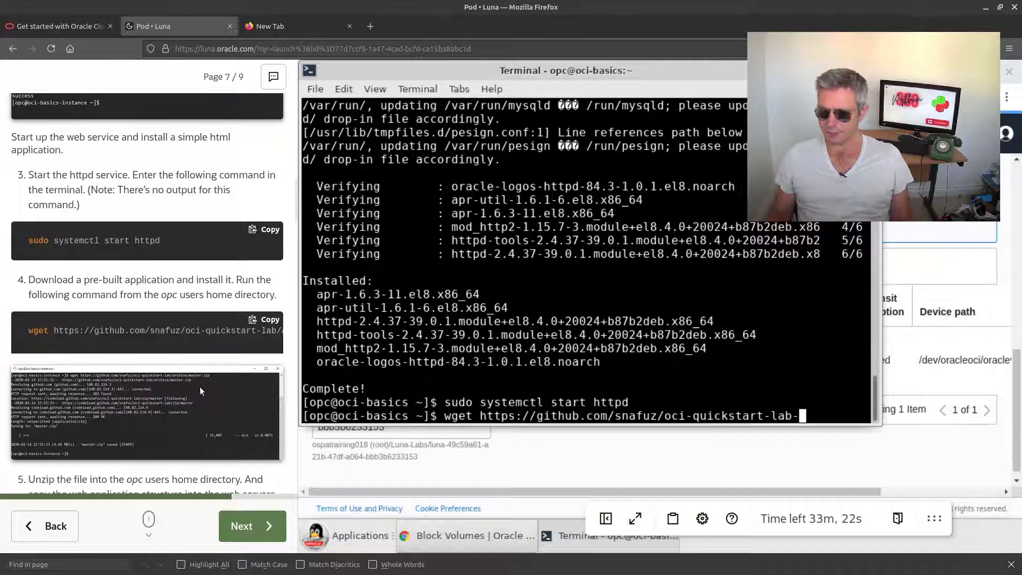
pyautogui.moveTo(212, 331); pyautogui.dragTo(292, 334)
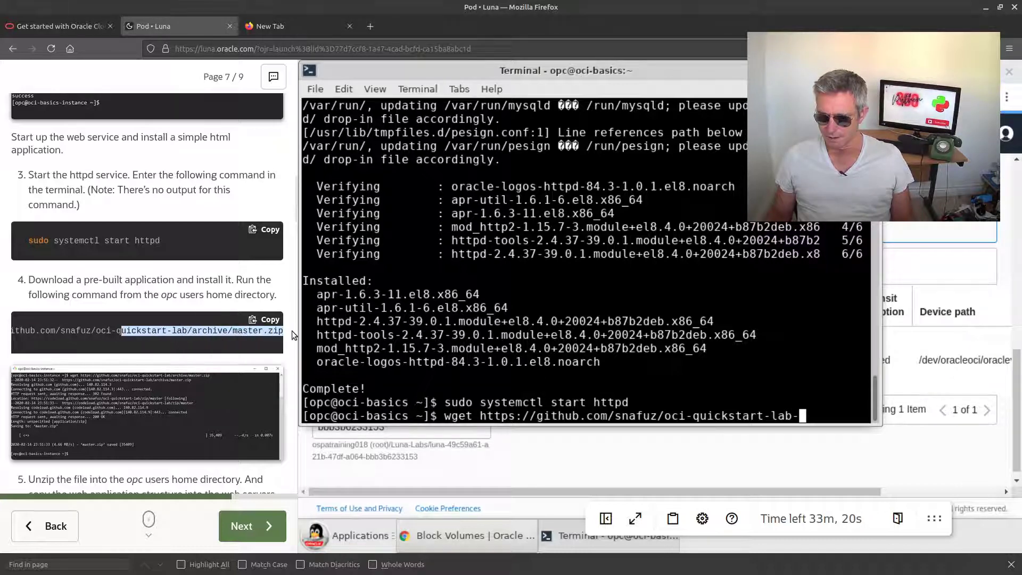
pyautogui.click(807, 403)
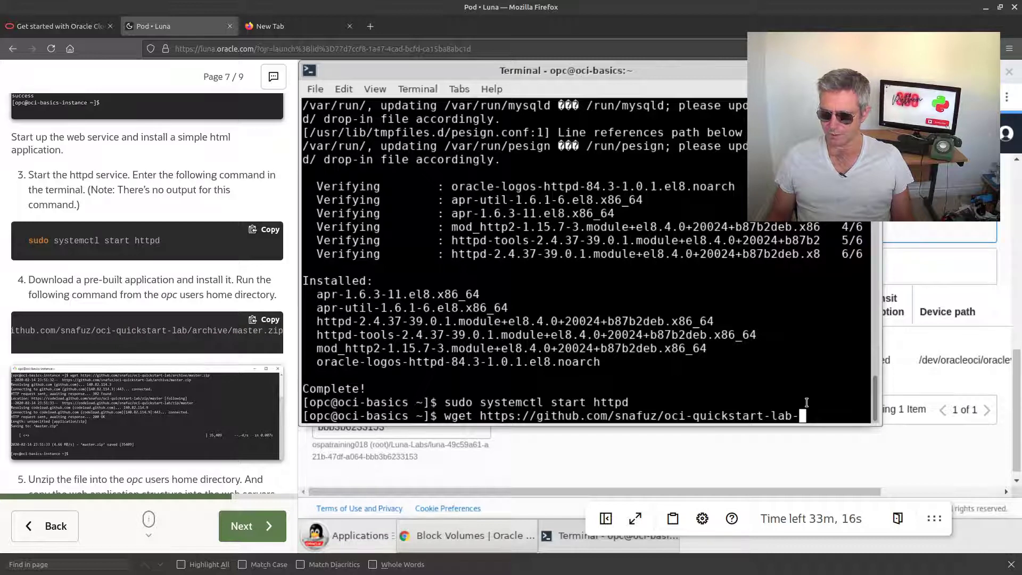
pyautogui.press('BackSpace')
pyautogui.write('/archive')
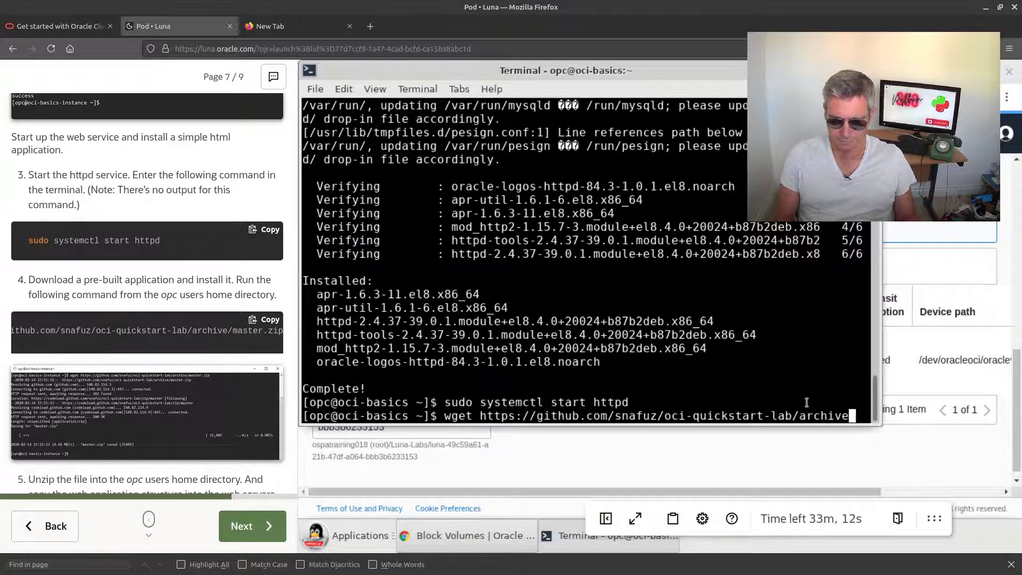
pyautogui.write('/')
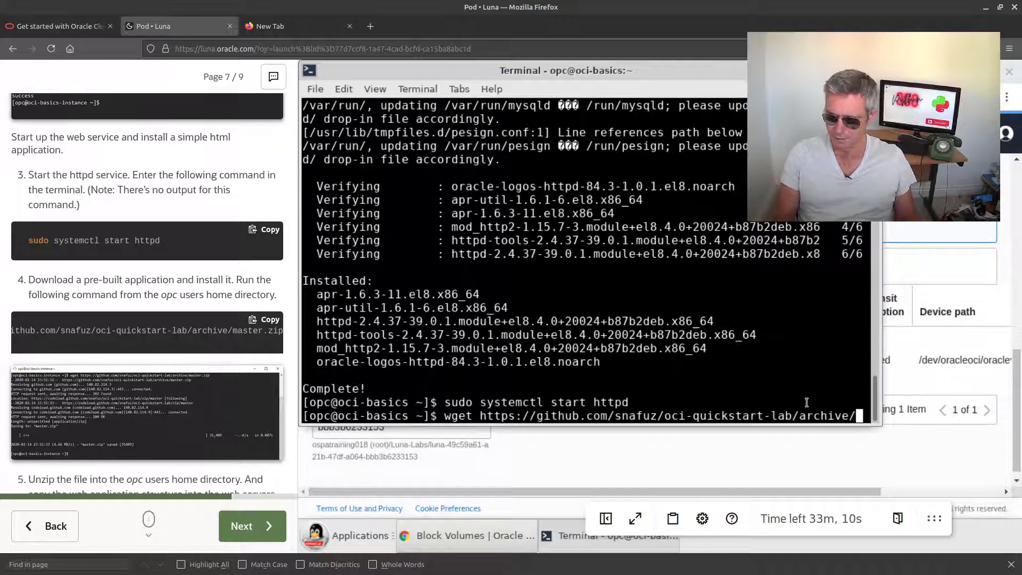
pyautogui.write('master')
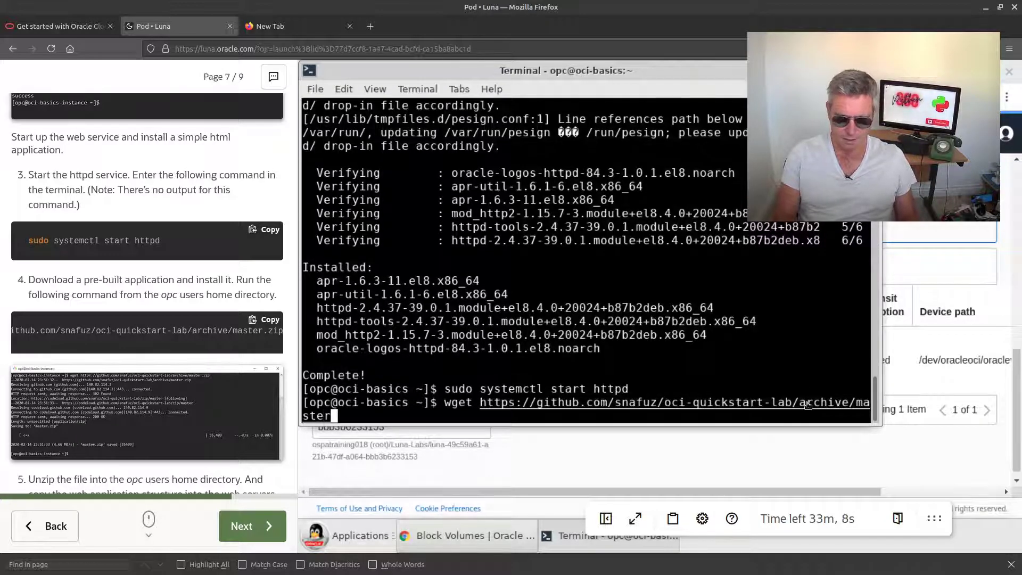
pyautogui.write('.zip')
pyautogui.press('Return')
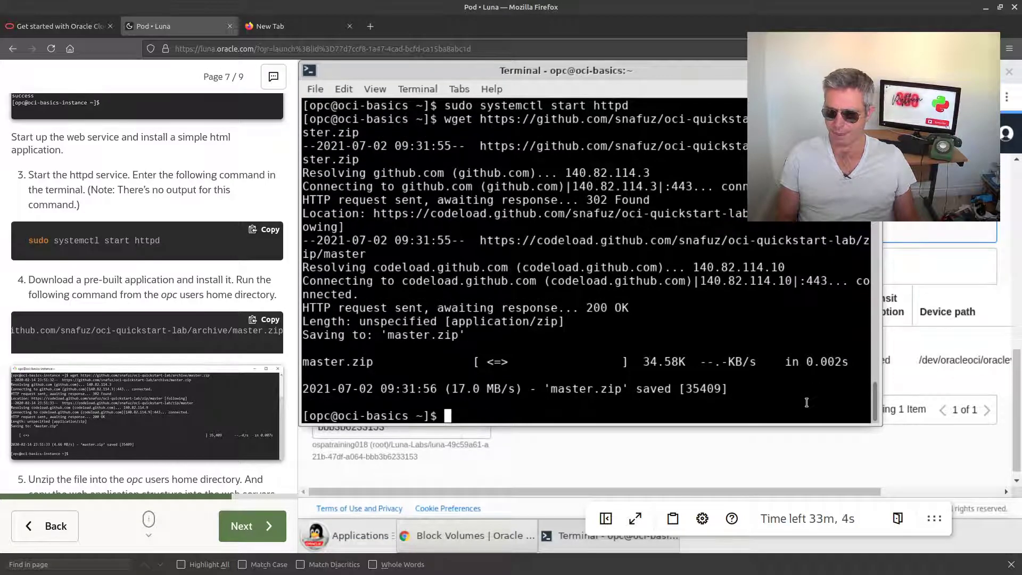
# Step: Extract the downloaded application archive in the home directory with unzip master.zip
pyautogui.scroll(-3, 91, 404)
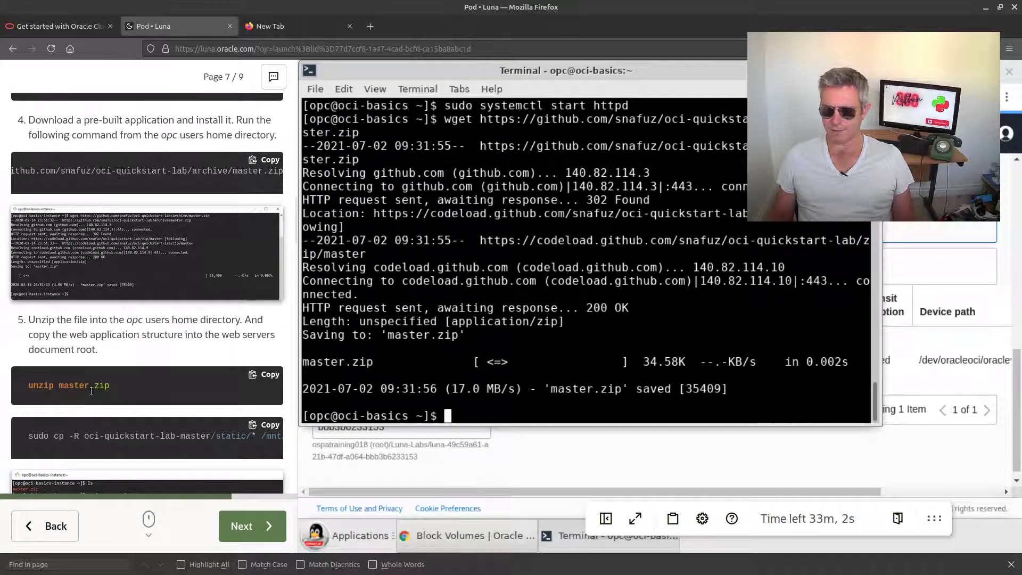
pyautogui.write('un')
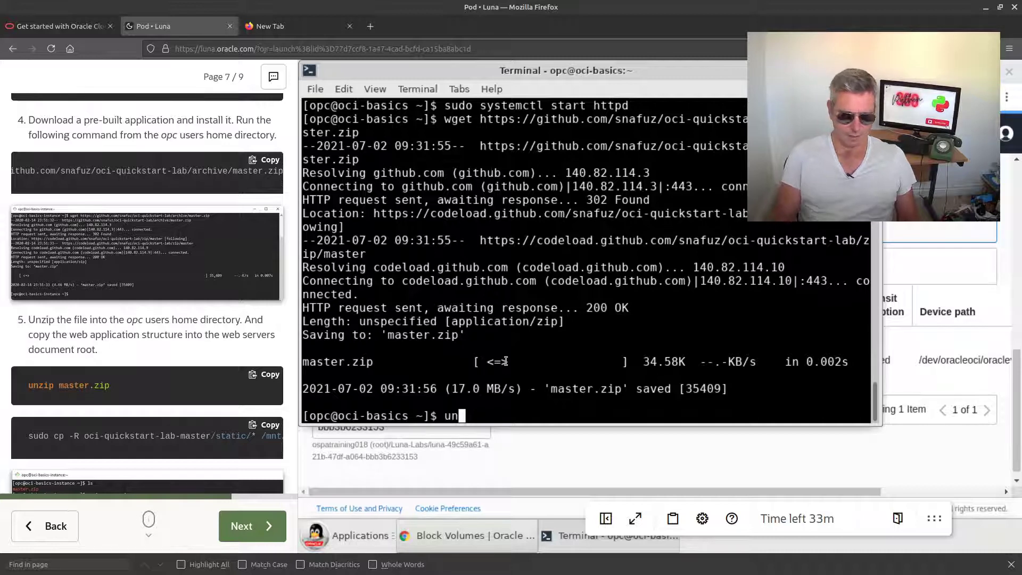
pyautogui.write('zip m')
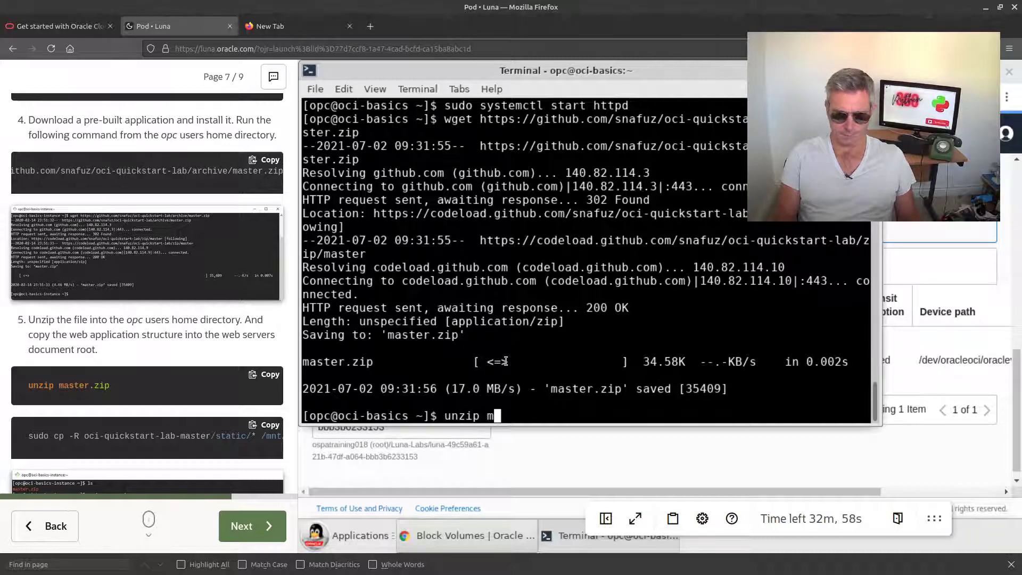
pyautogui.write('aster.zip')
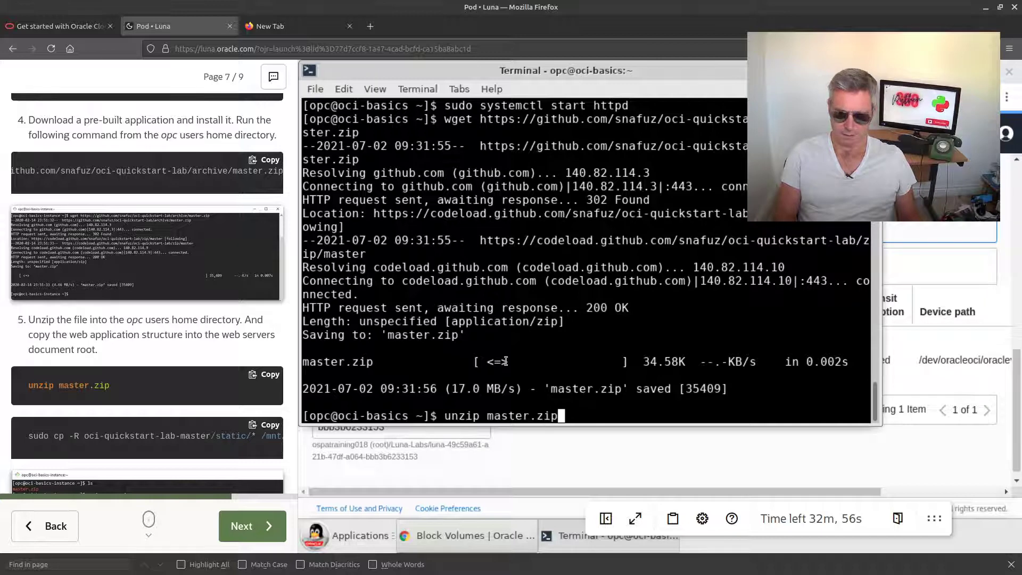
pyautogui.press('Return')
# Step: Copy the application's static files to the web document root with sudo cp -R oci-quickstart-lab-master/static/* /mnt/www/html/
pyautogui.scroll(-5, 31, 295)
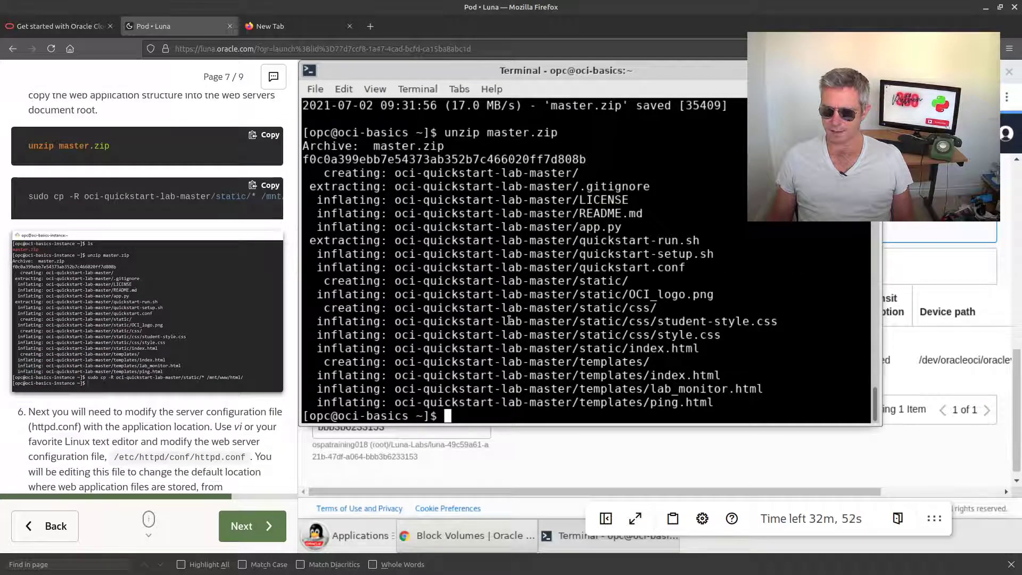
pyautogui.write('sud')
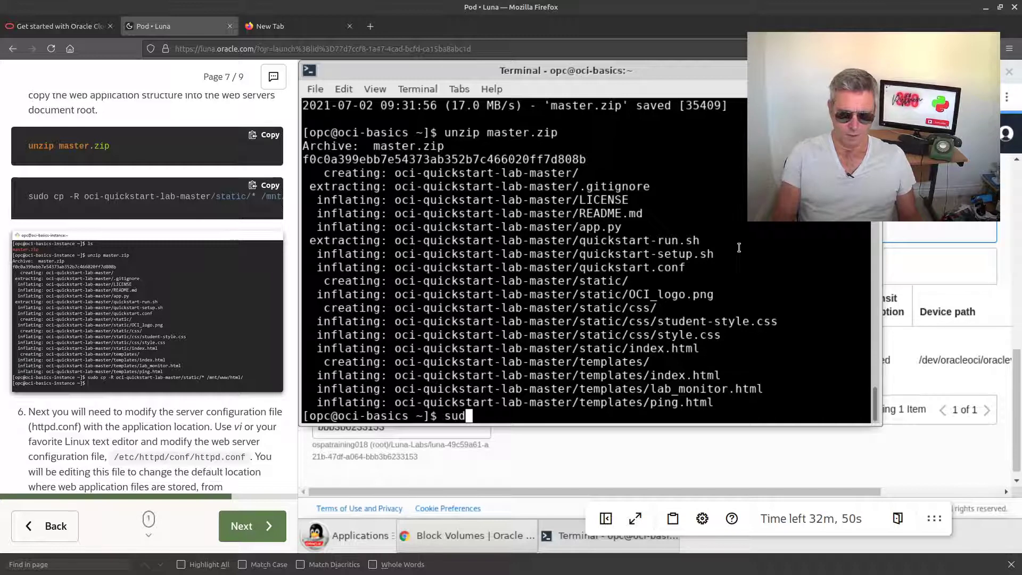
pyautogui.write('o cp ')
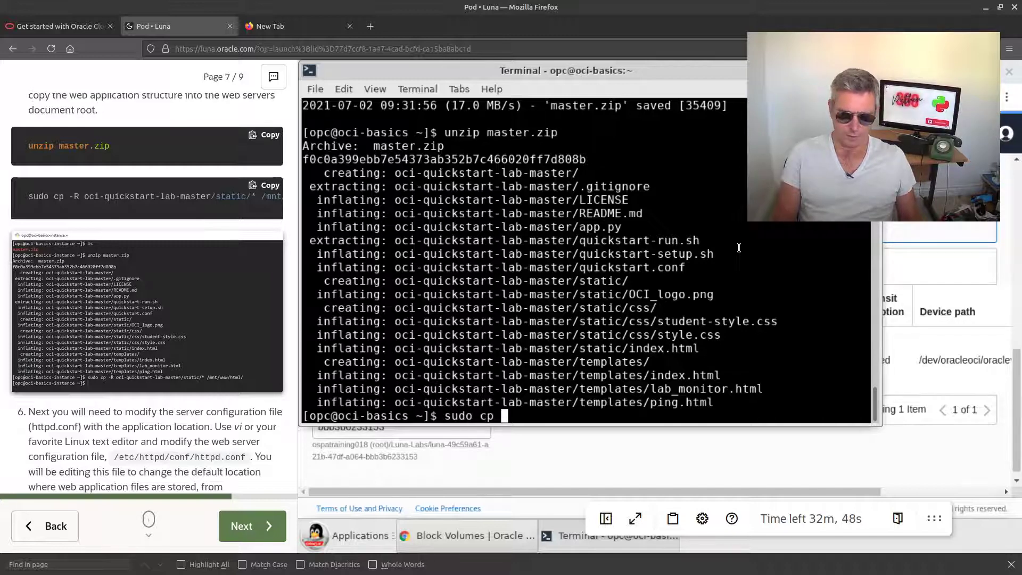
pyautogui.write('-R oci')
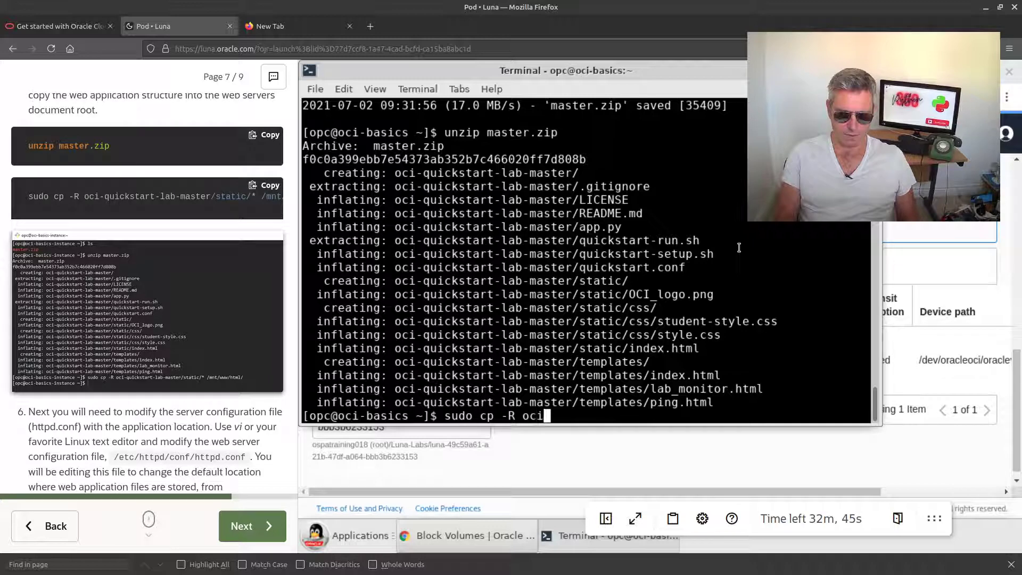
pyautogui.press('Tab')
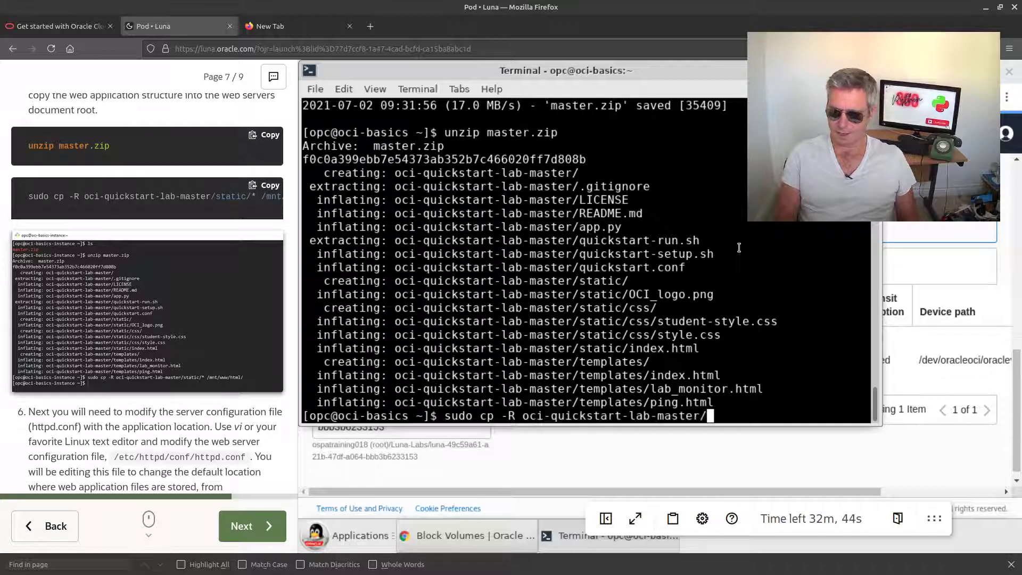
pyautogui.write('st')
pyautogui.press('Tab')
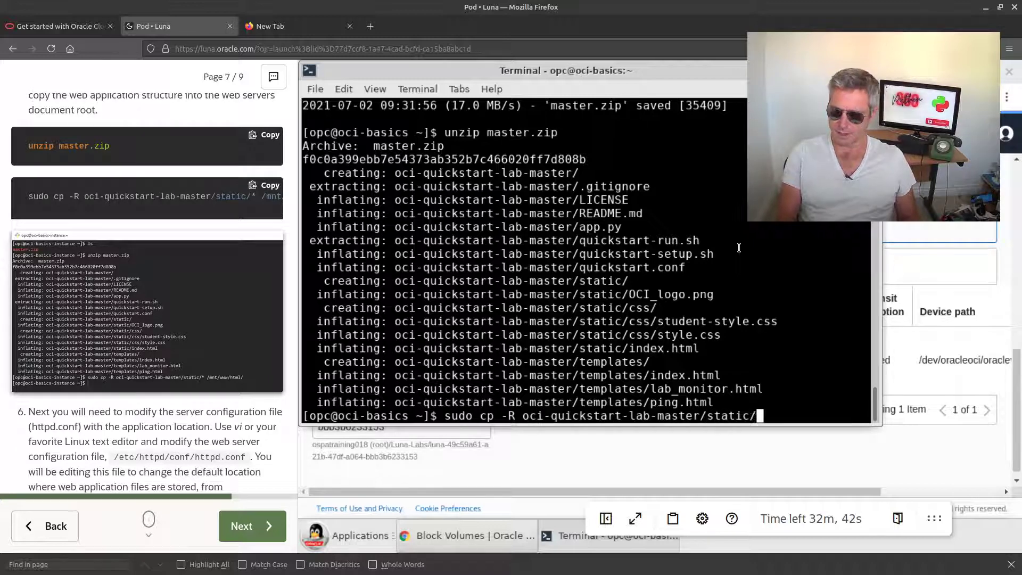
pyautogui.write('*')
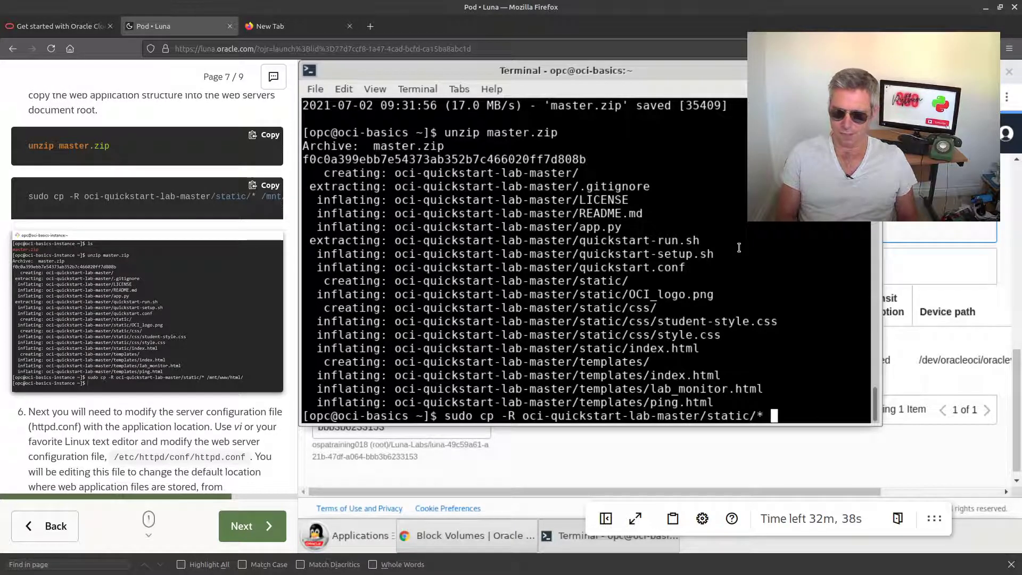
pyautogui.moveTo(211, 198); pyautogui.dragTo(292, 215)
pyautogui.moveTo(215, 212); pyautogui.dragTo(286, 202)
pyautogui.click(736, 247)
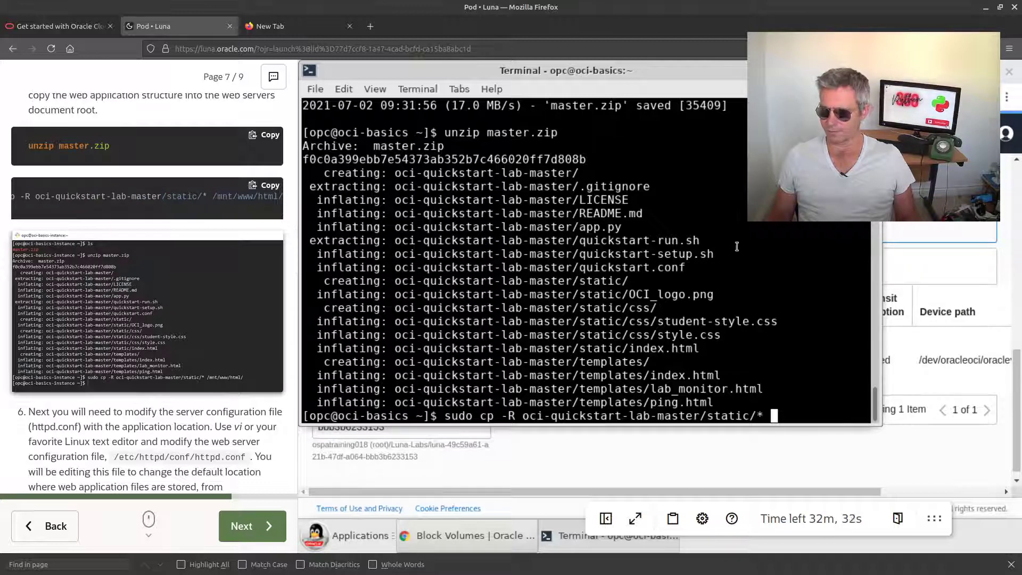
pyautogui.write('/mnt/w')
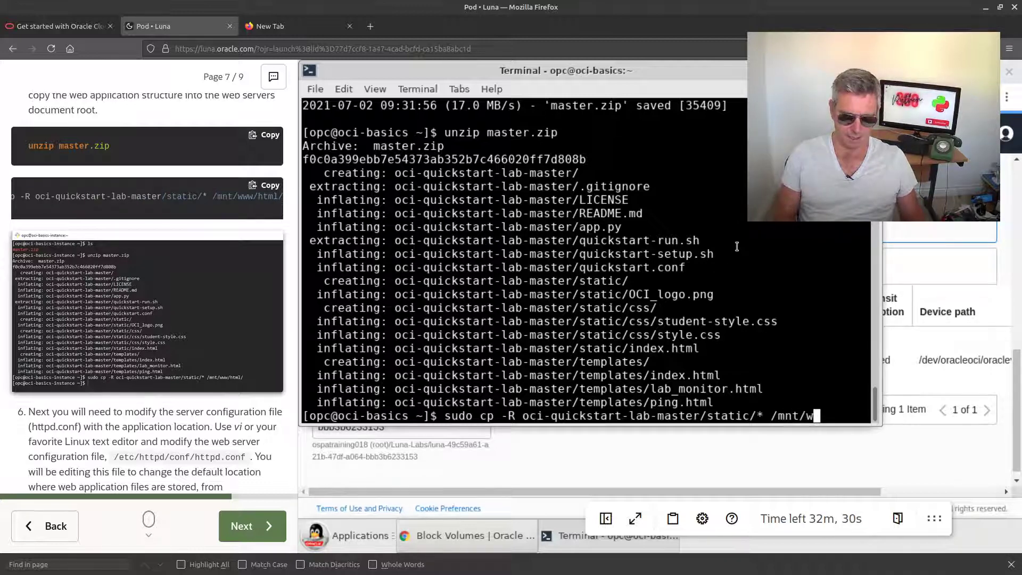
pyautogui.write('ww/html/')
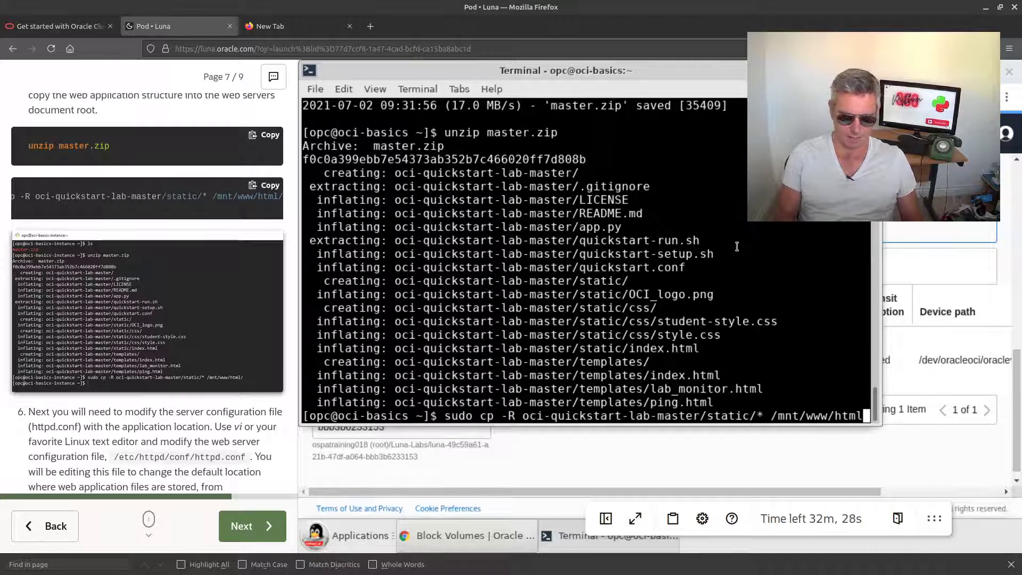
pyautogui.press('Return')
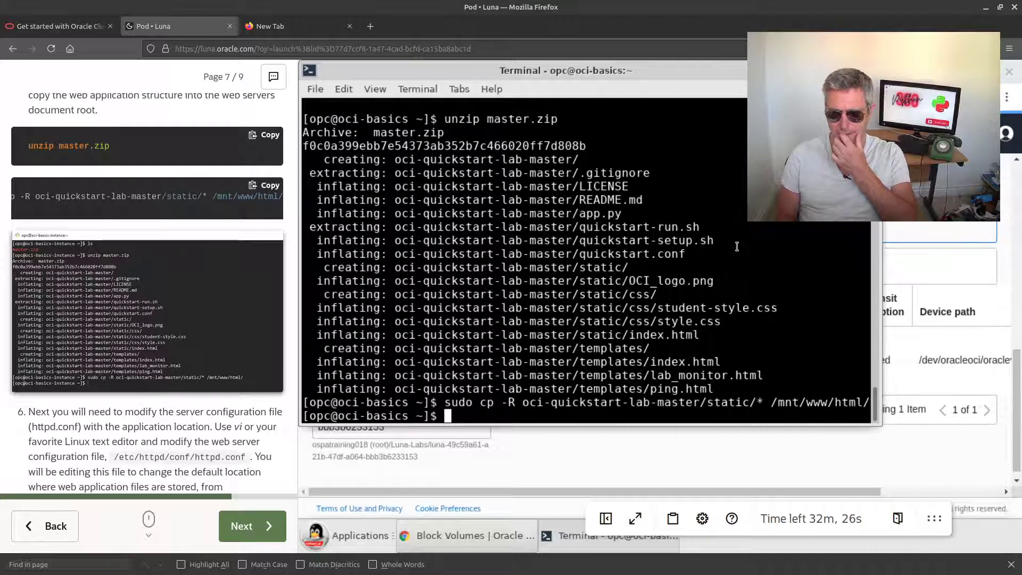
# Step: Follow the lab guide to the server configuration step and open the Apache configuration with sudo vim /etc/httpd/conf/httpd.conf
pyautogui.scroll(-5, 95, 286)
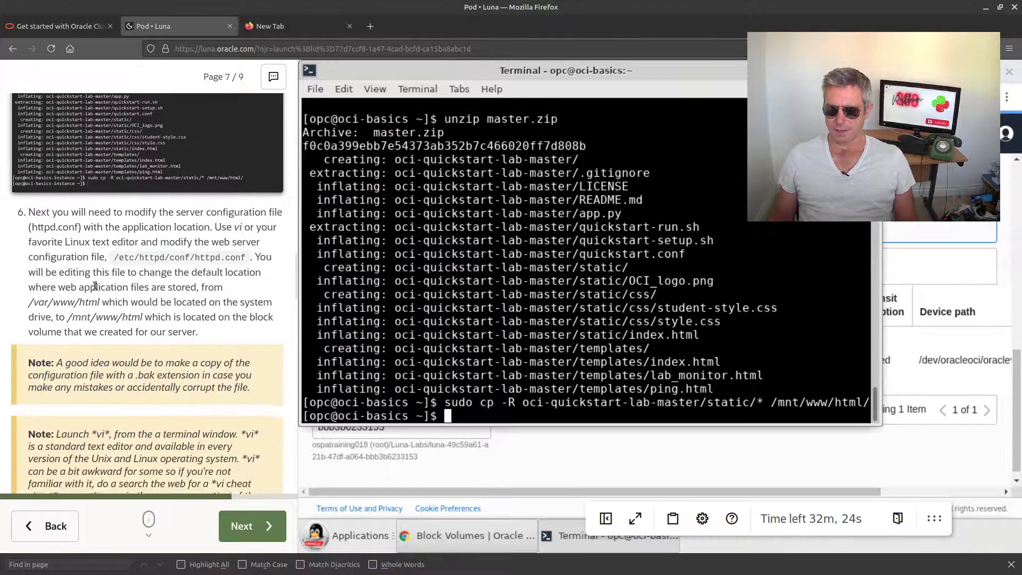
pyautogui.scroll(-1, 94, 286)
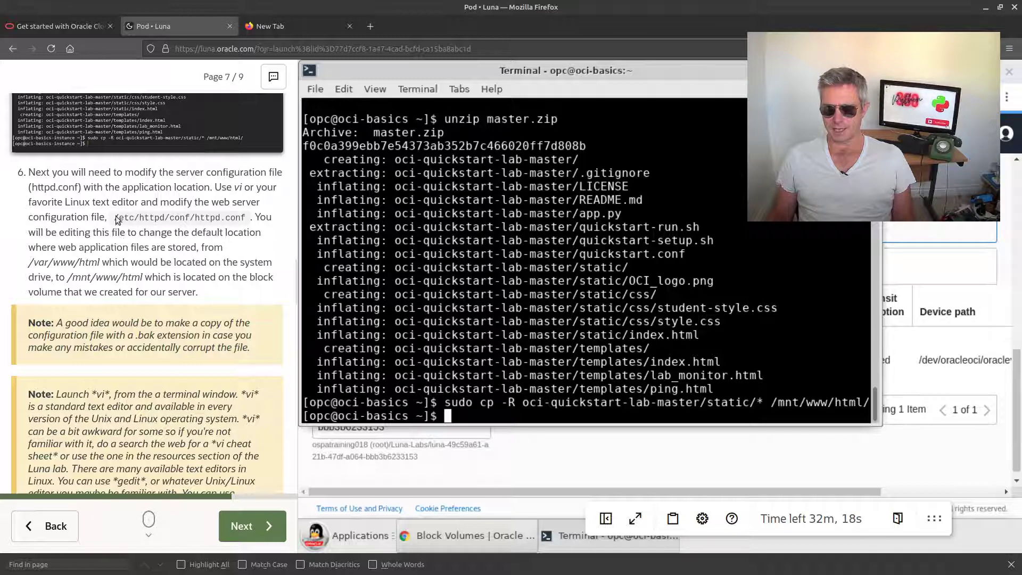
pyautogui.scroll(-8, 122, 242)
pyautogui.scroll(-1, 120, 242)
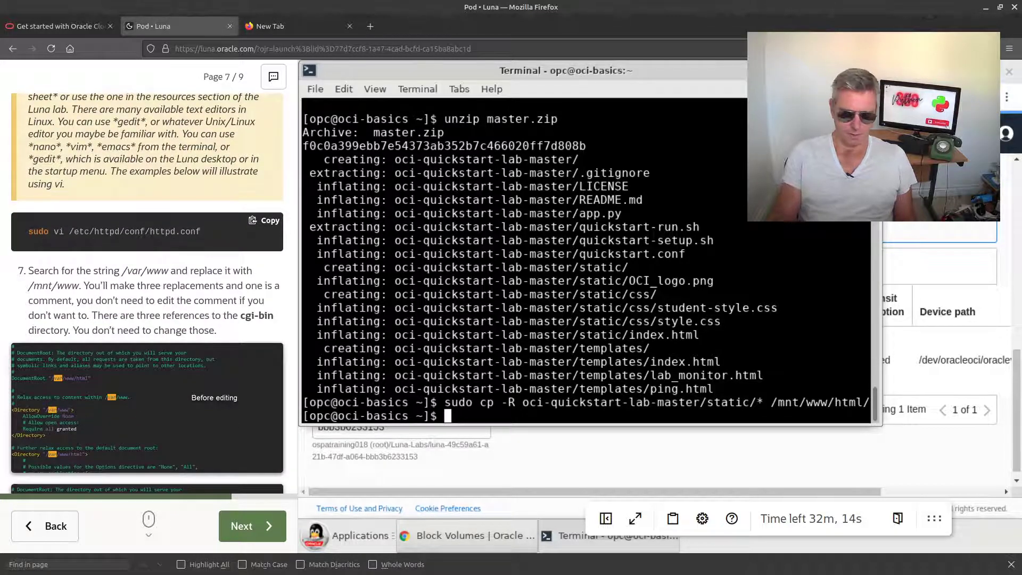
pyautogui.write('sudo')
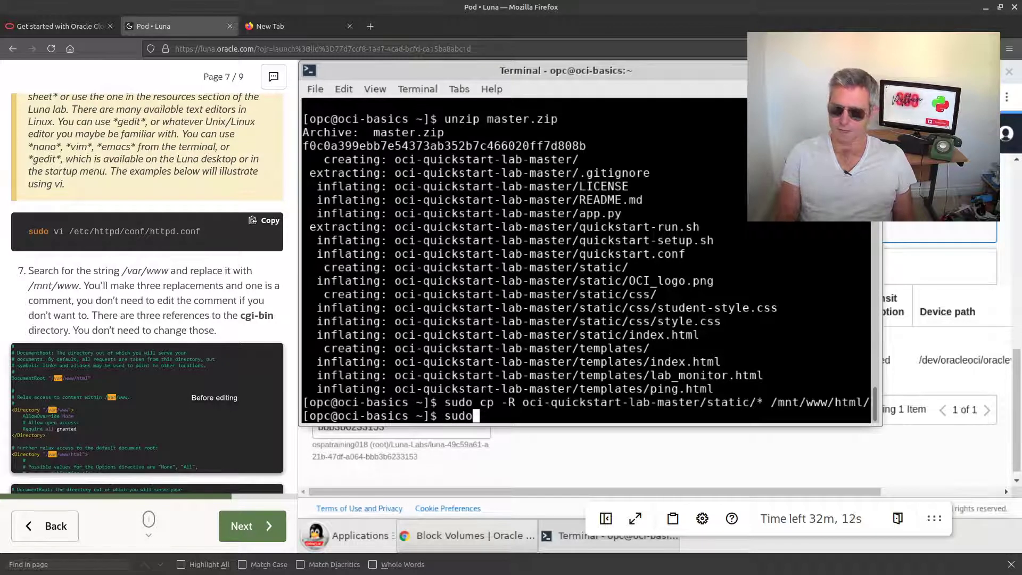
pyautogui.write(' vim')
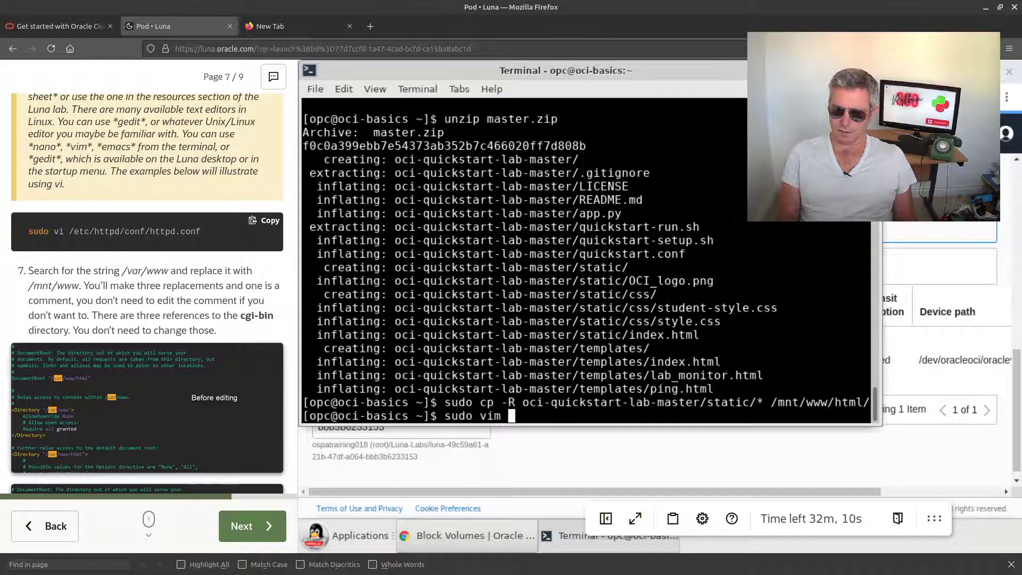
pyautogui.write('/etc/')
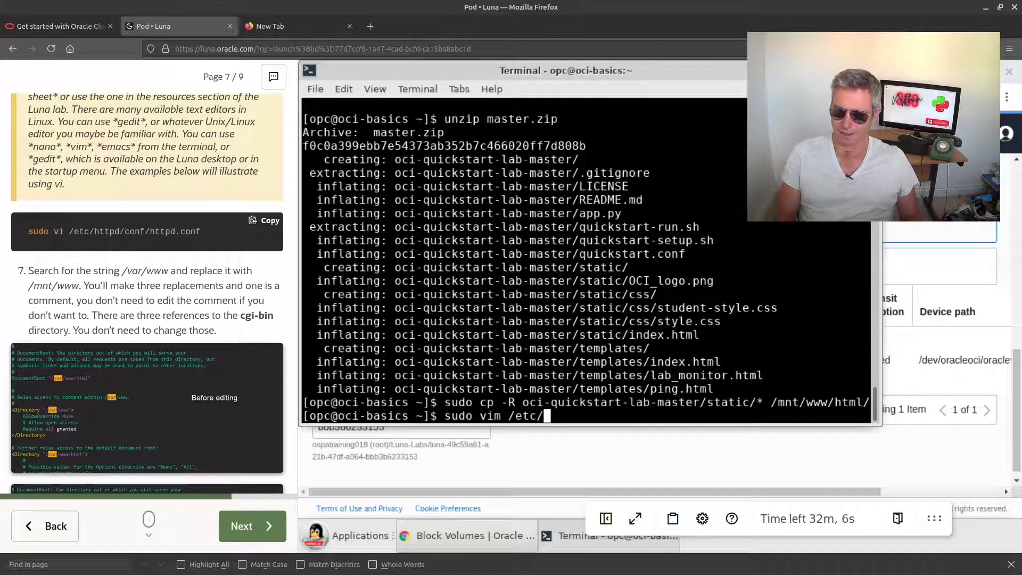
pyautogui.write('httpd')
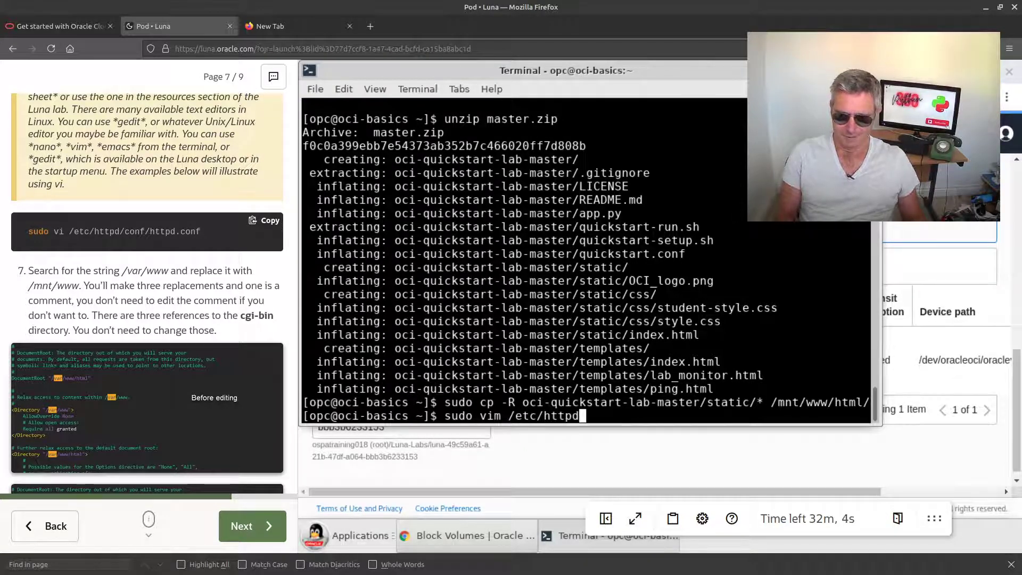
pyautogui.write('/')
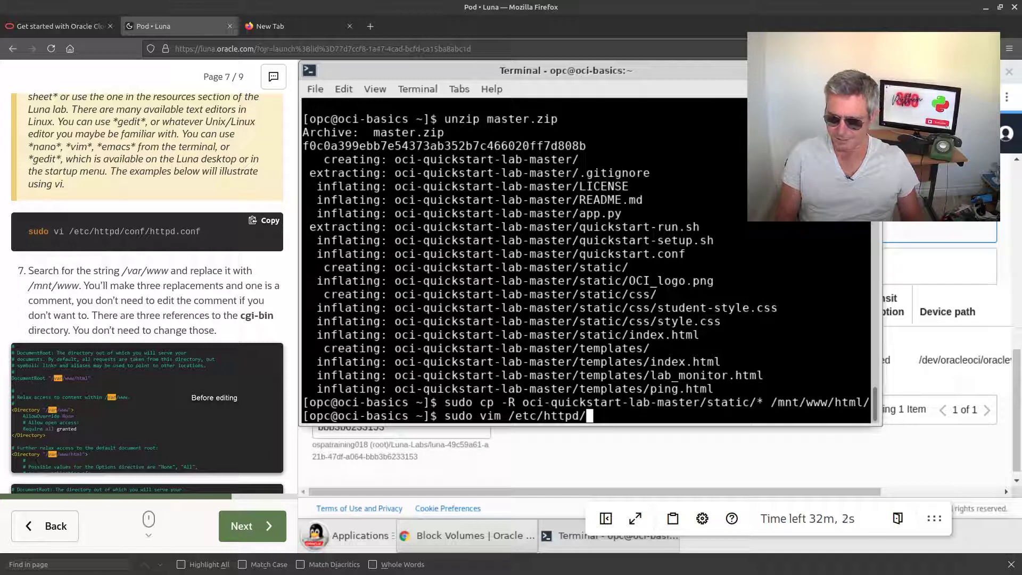
pyautogui.write('con')
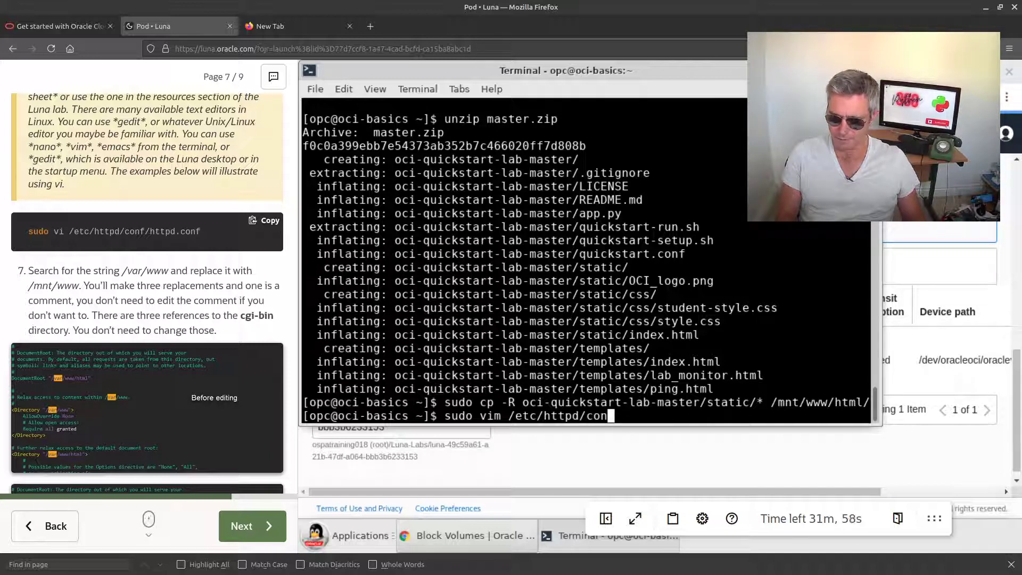
pyautogui.write('f/h')
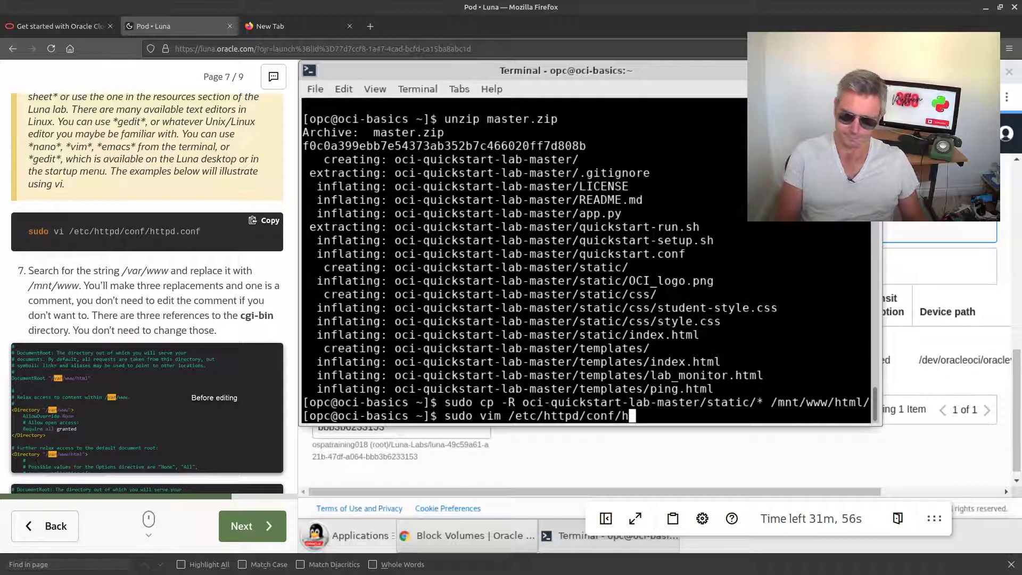
pyautogui.write('tt')
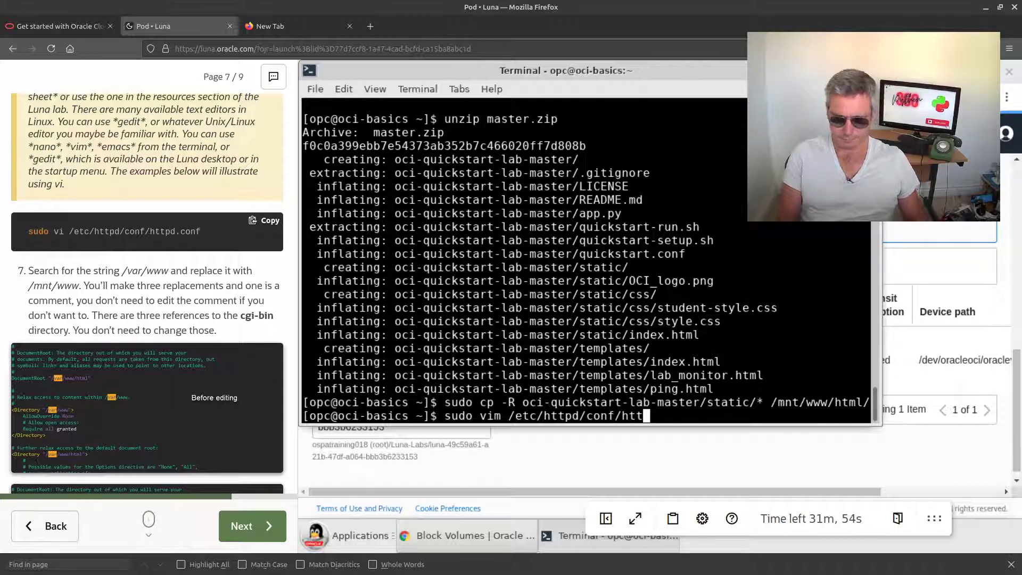
pyautogui.write('pd.c')
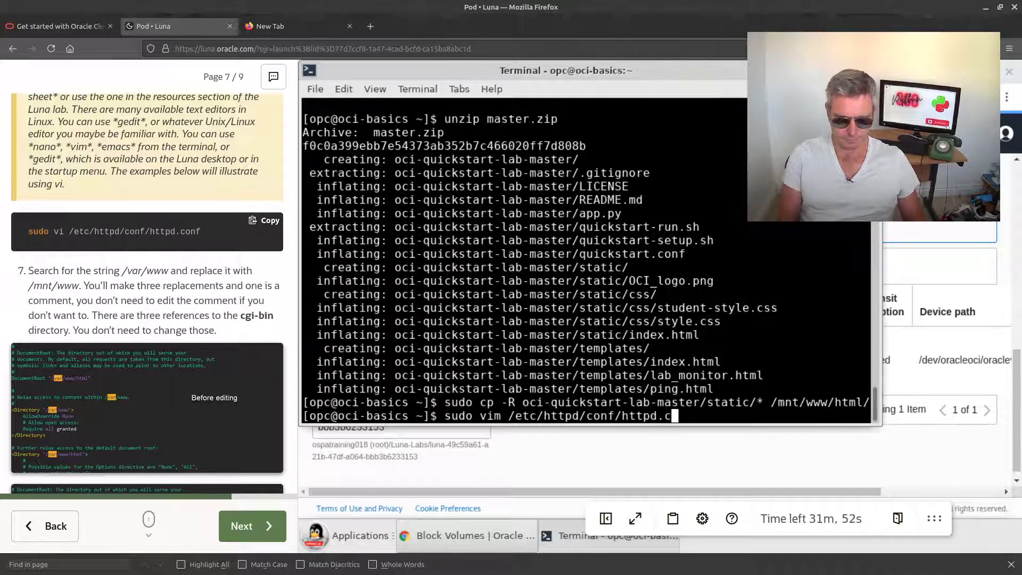
pyautogui.write('onf')
pyautogui.press('Return')
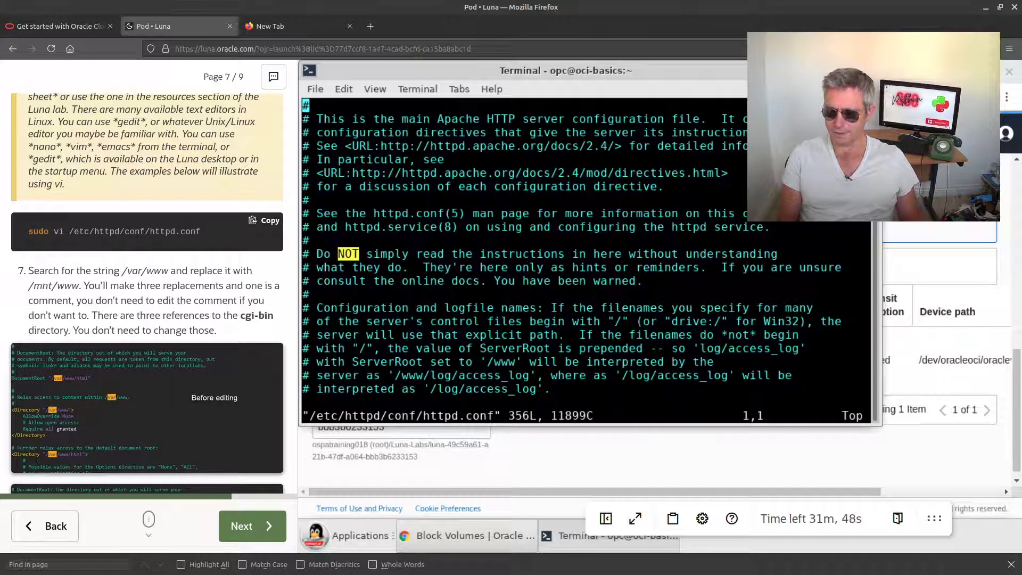
# Step: Read the lab guide's instructions on replacing /var/www with /mnt/www and the global search-and-replace tip, then return to the open configuration file
pyautogui.scroll(-5, 119, 324)
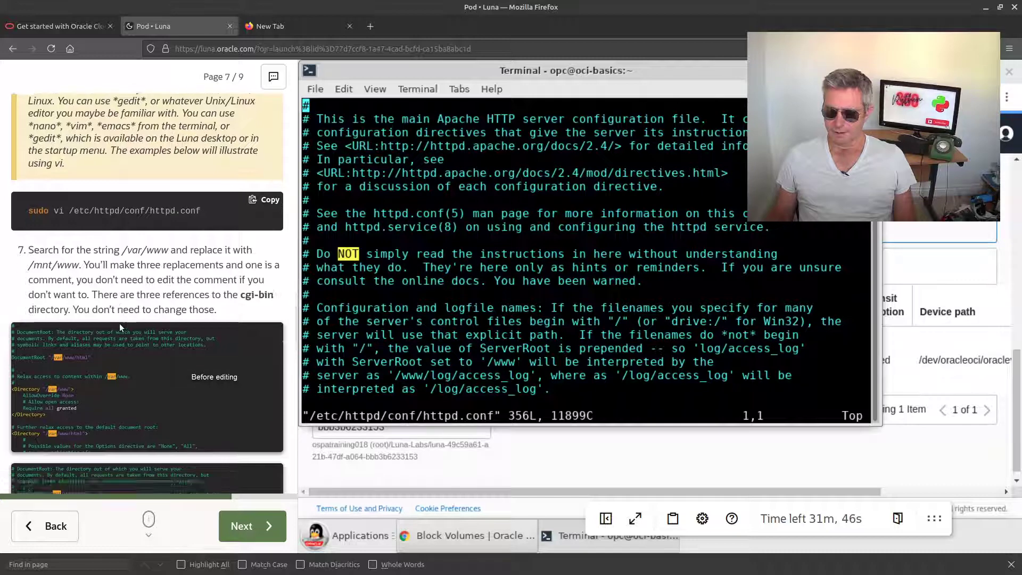
pyautogui.scroll(1, 111, 319)
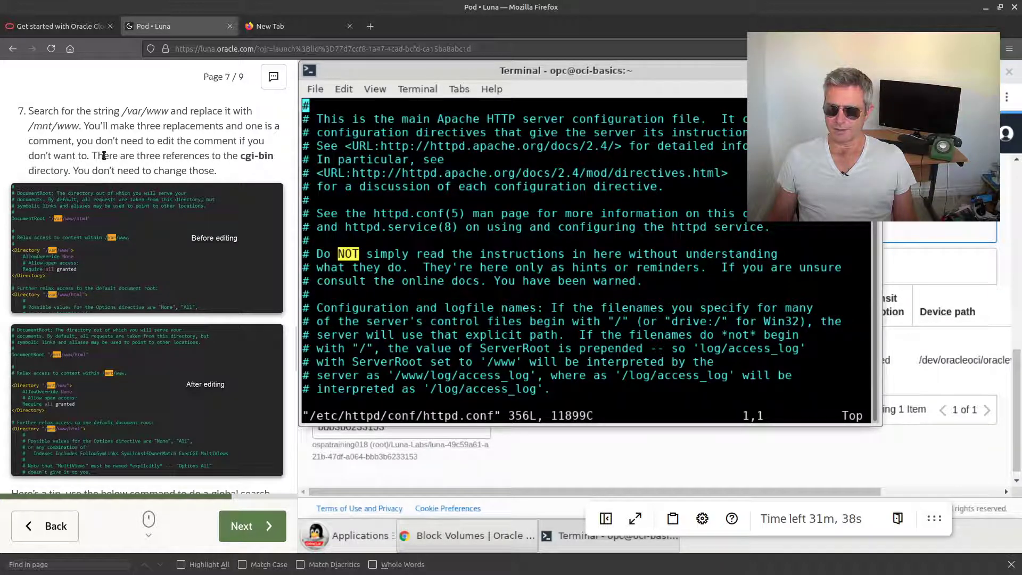
pyautogui.moveTo(104, 155); pyautogui.dragTo(215, 172)
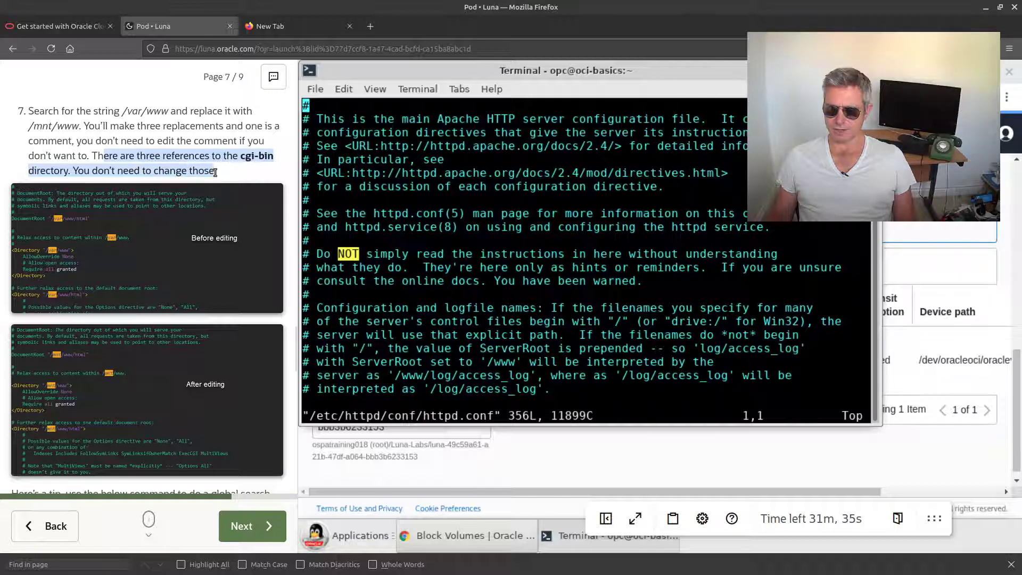
pyautogui.scroll(-3, 142, 222)
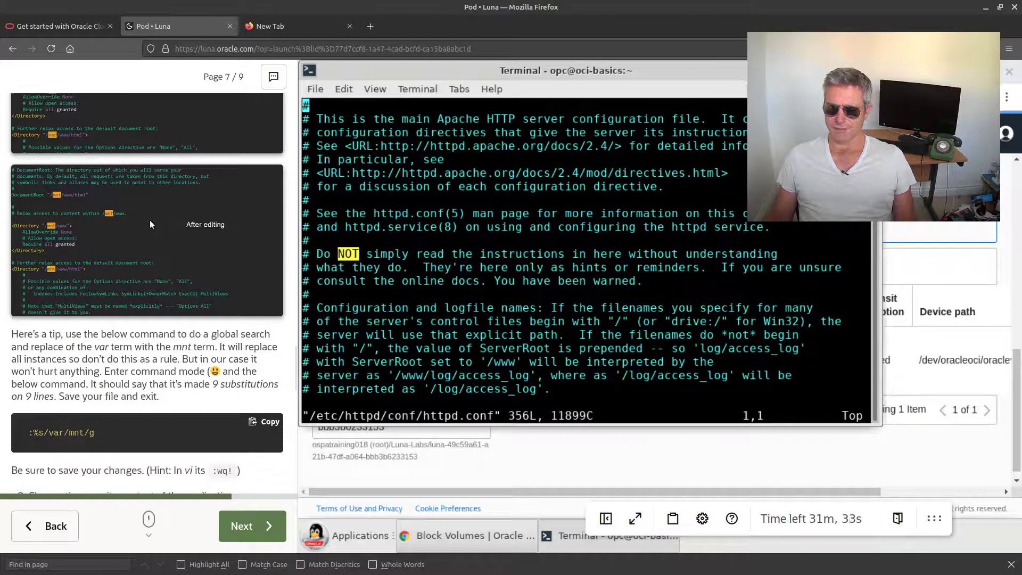
pyautogui.scroll(-2, 107, 229)
pyautogui.scroll(-1, 52, 241)
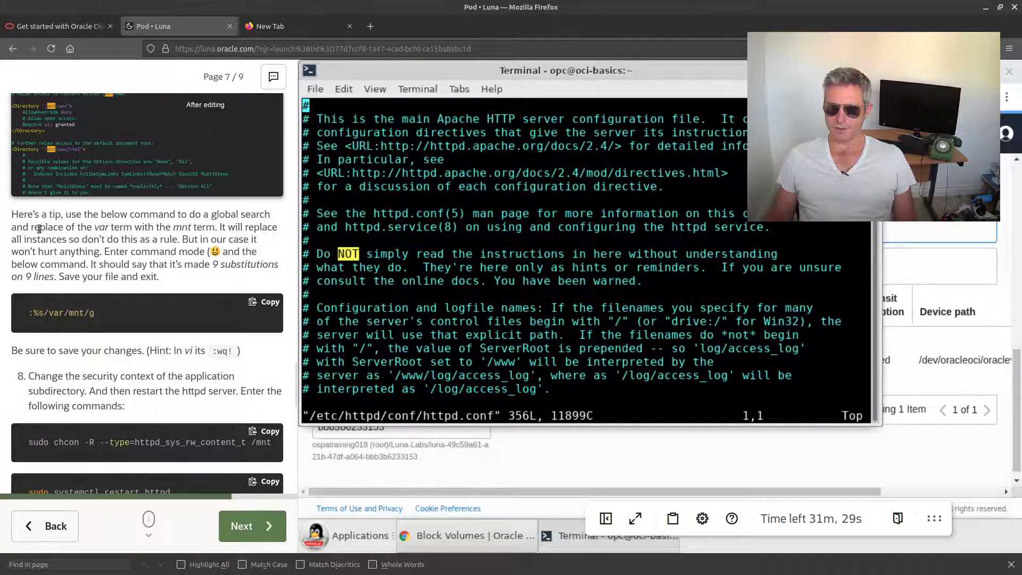
pyautogui.moveTo(39, 227); pyautogui.dragTo(168, 271)
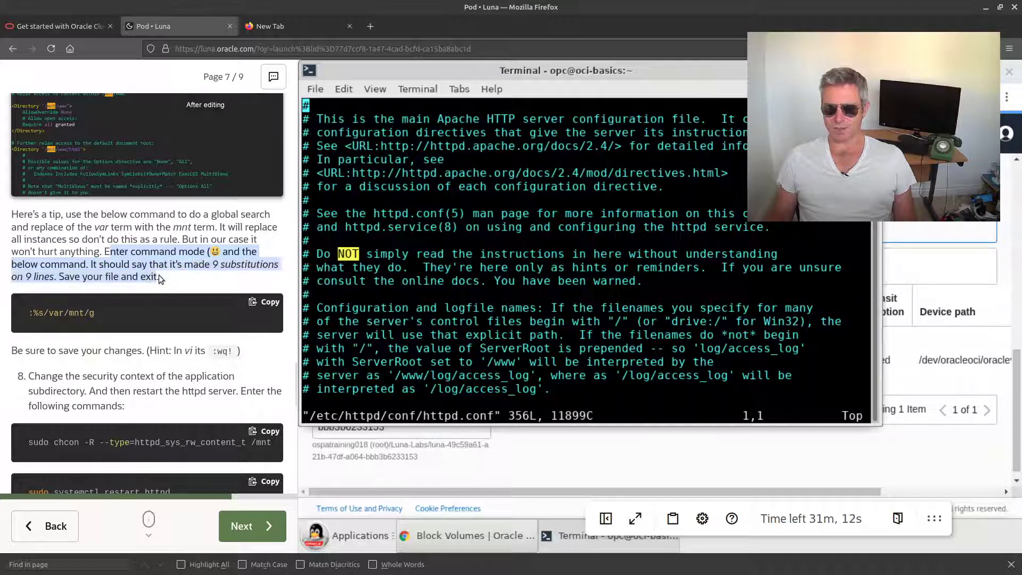
pyautogui.click(564, 281)
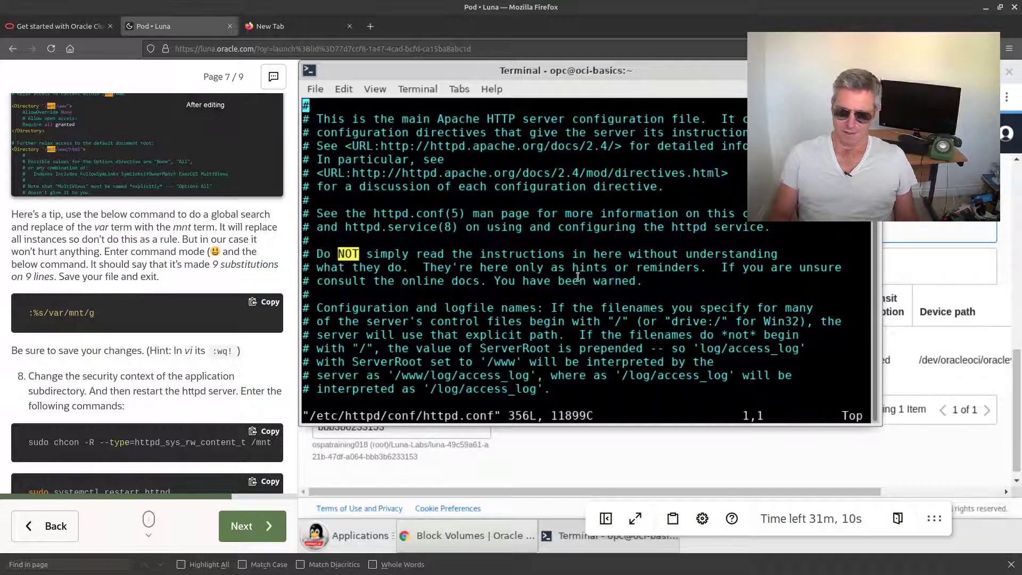
# Step: Replace every occurrence of var with mnt throughout httpd.conf using the vim command :%s/var/mnt/g
pyautogui.write(':')
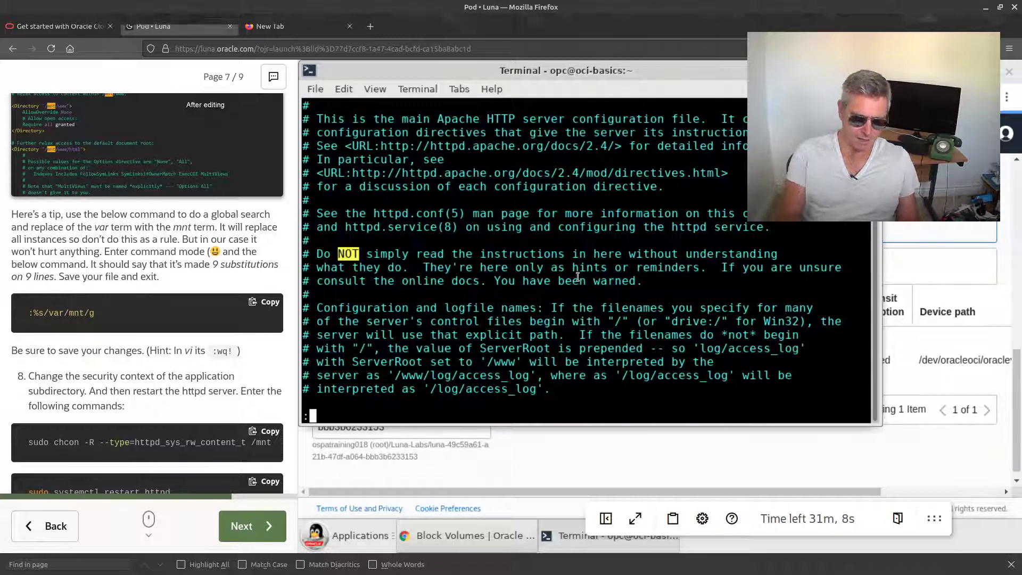
pyautogui.write('%s')
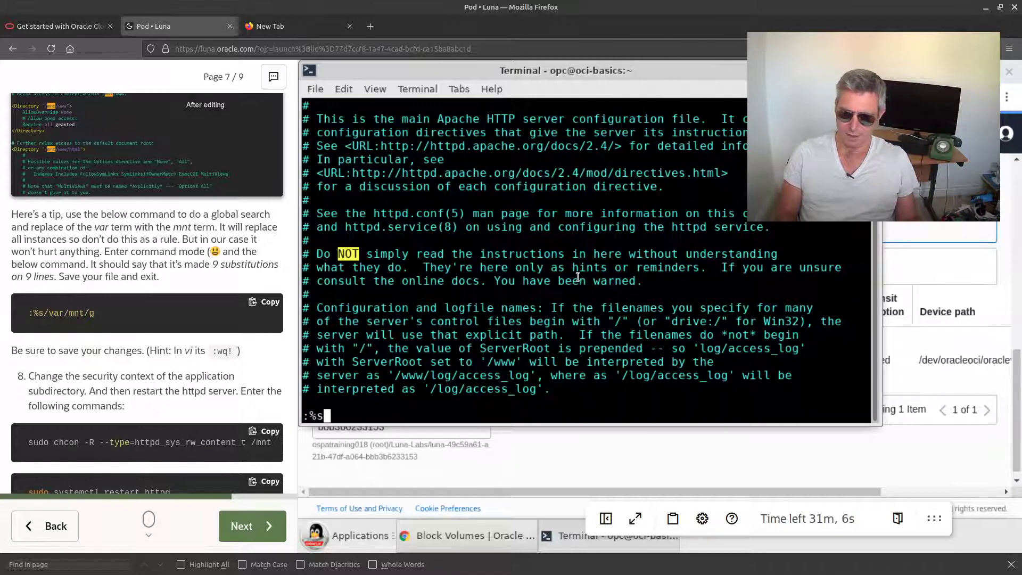
pyautogui.write('/var')
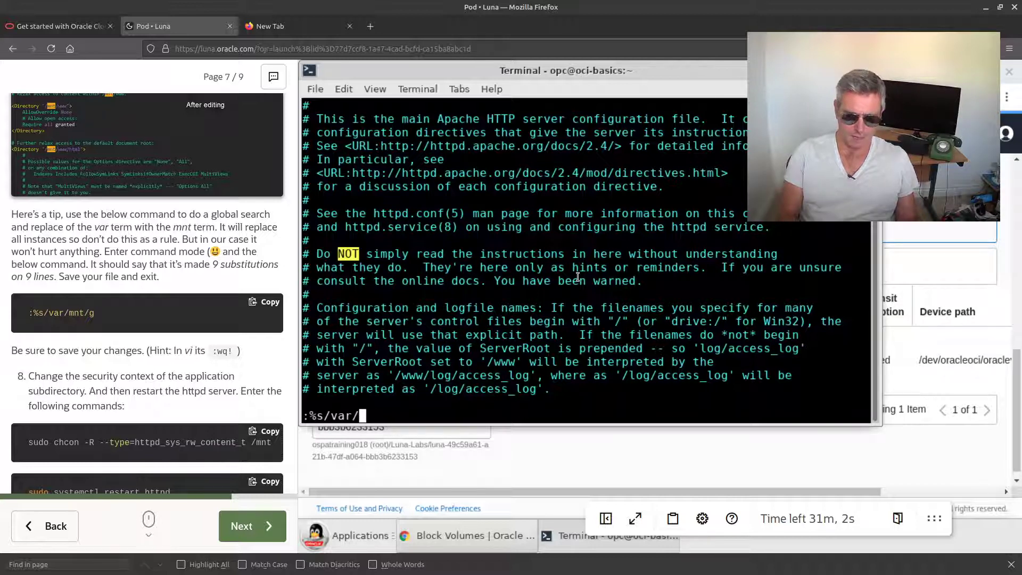
pyautogui.write('/mnt/g')
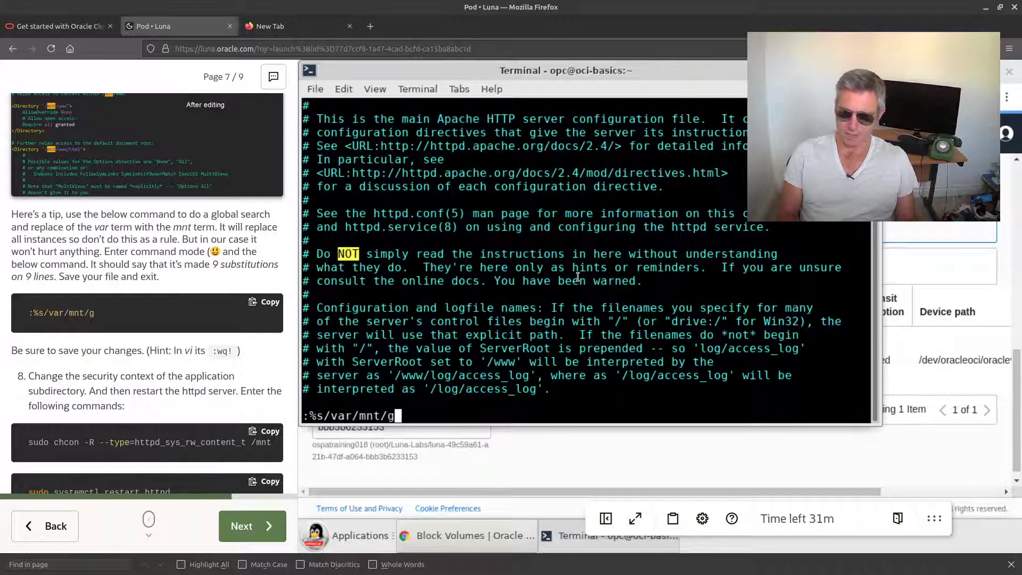
pyautogui.press('Return')
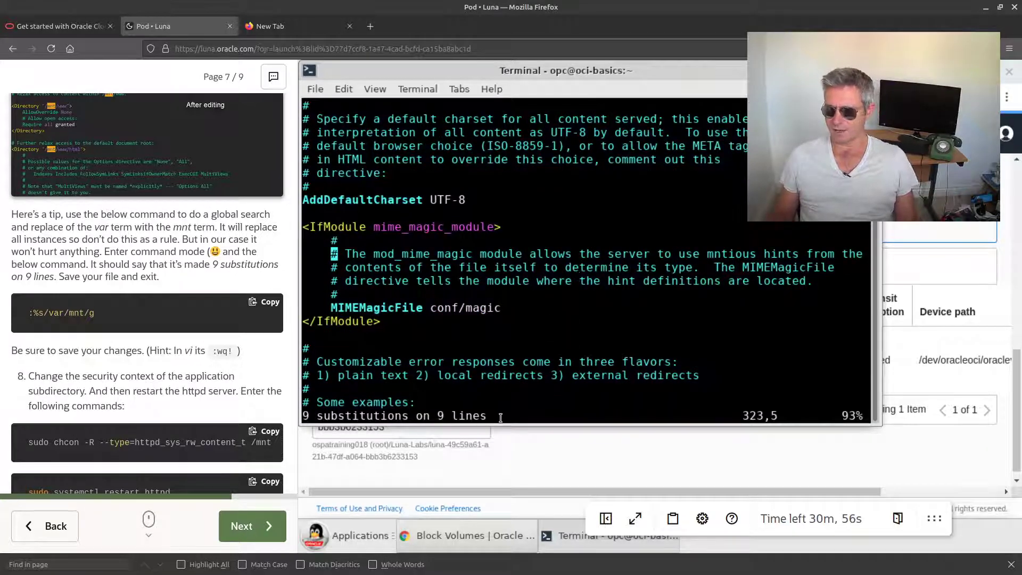
pyautogui.moveTo(501, 415); pyautogui.dragTo(299, 421)
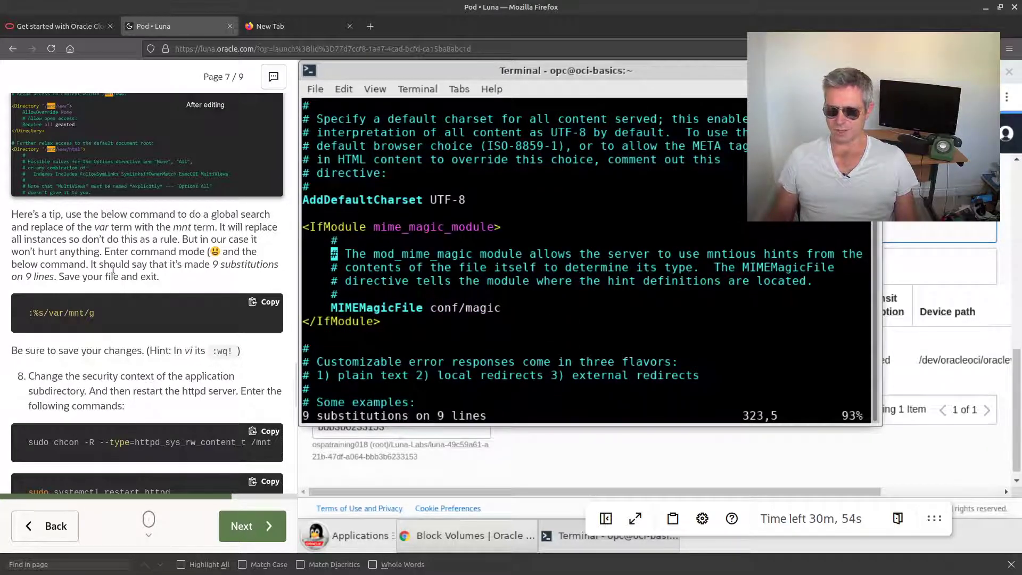
# Step: Save the edited httpd.conf and exit vim back to the shell prompt
pyautogui.scroll(-3, 112, 270)
pyautogui.press('Down')
pyautogui.press('Down')
pyautogui.press('Down')
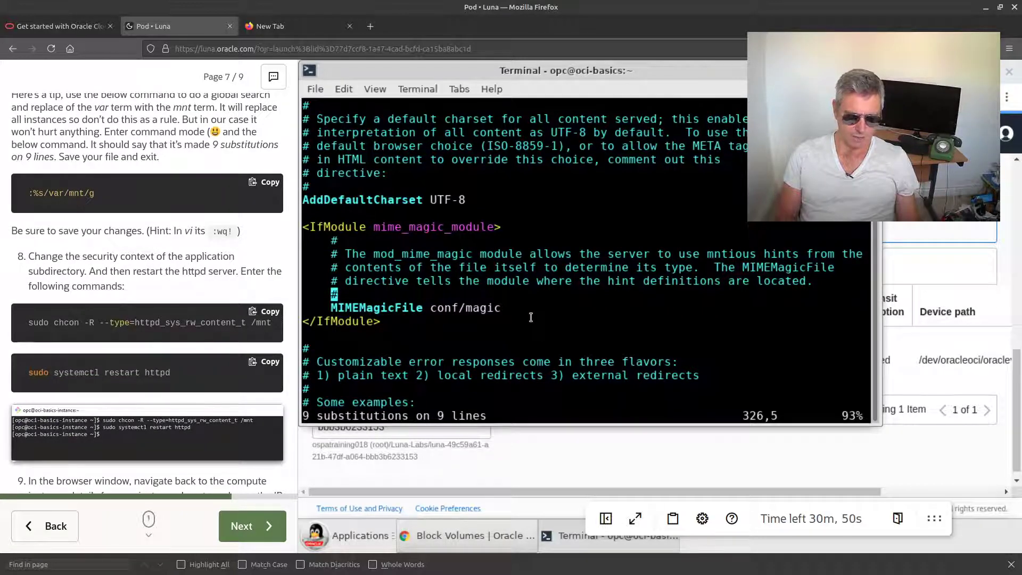
pyautogui.hotkey('shift', 'z')
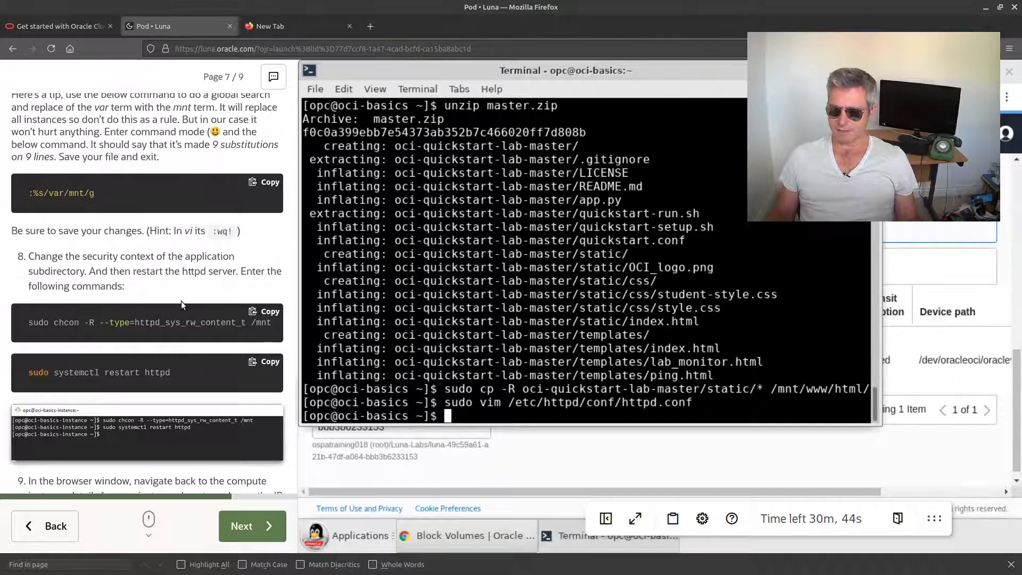
# Step: Write the security context command sudo chcon -R --type=httpd_sys_rw_content_t /mnt/www/ at the shell prompt without running it
pyautogui.scroll(-1, 181, 301)
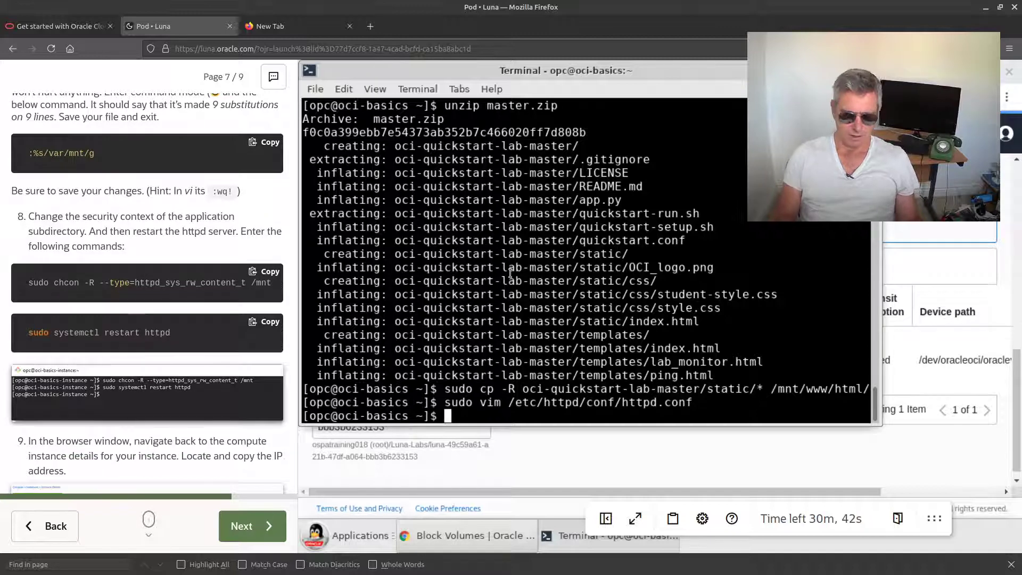
pyautogui.write('sudo ')
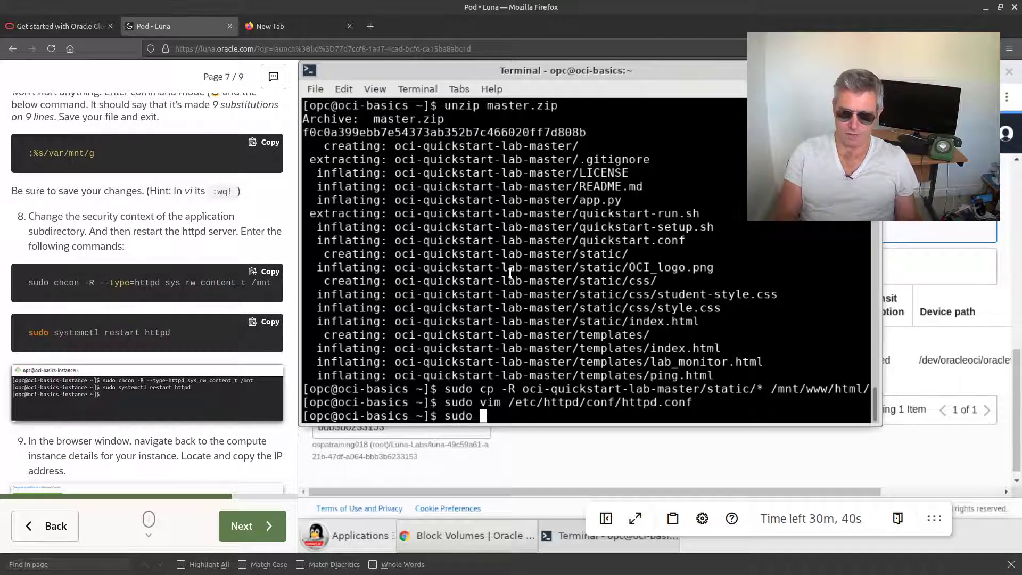
pyautogui.write('chcon')
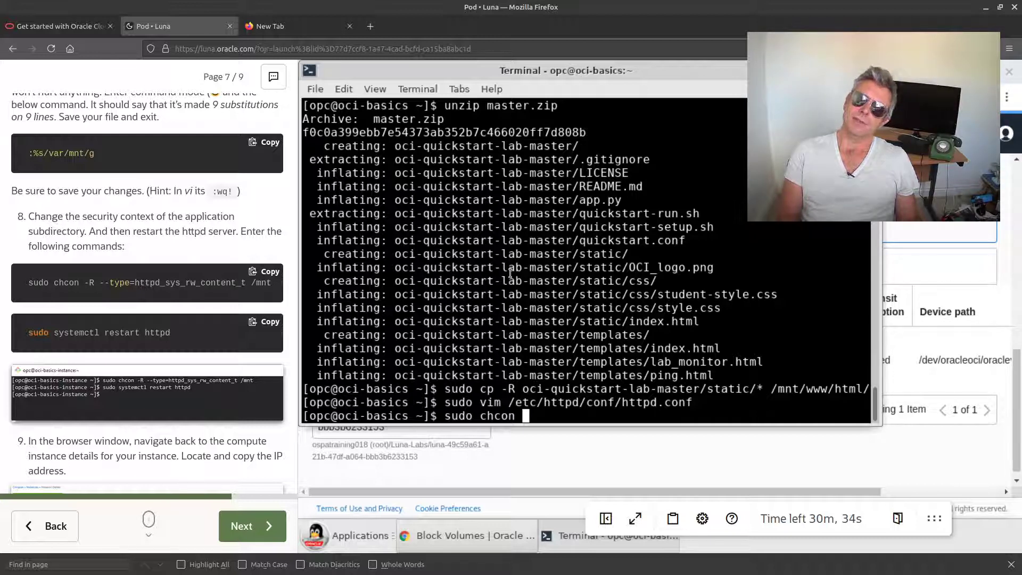
pyautogui.write('-R ')
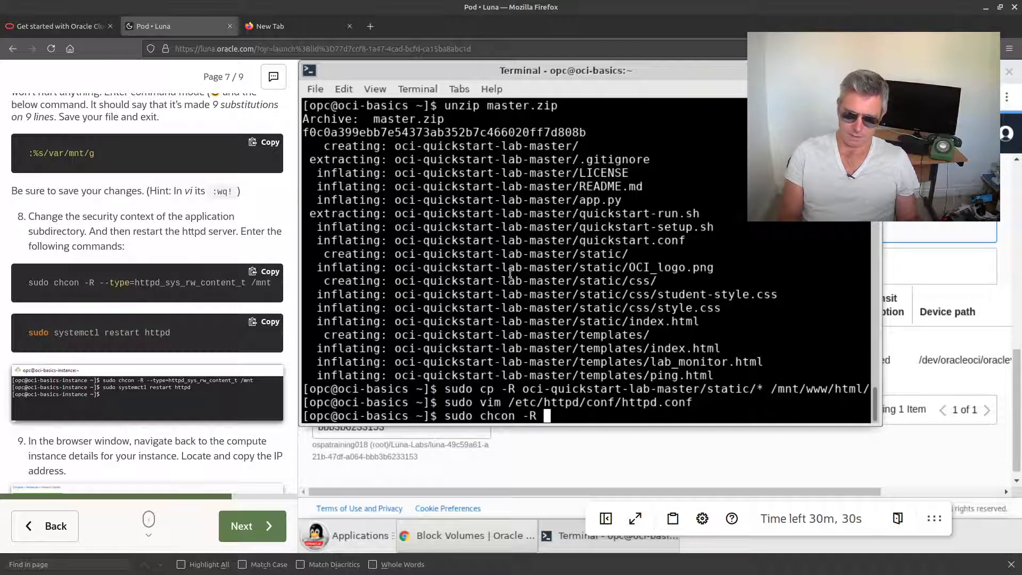
pyautogui.write('--type')
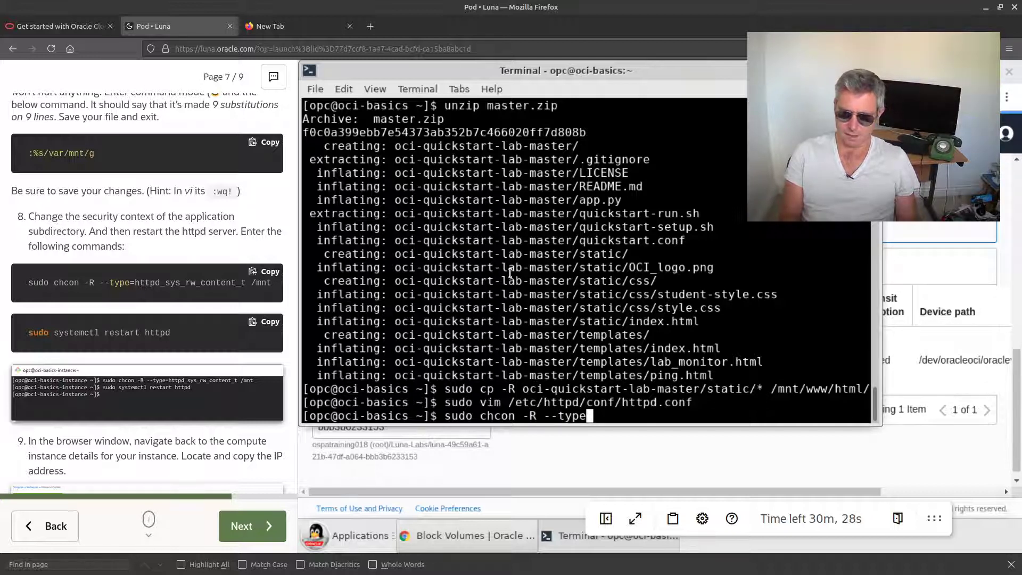
pyautogui.write('=http')
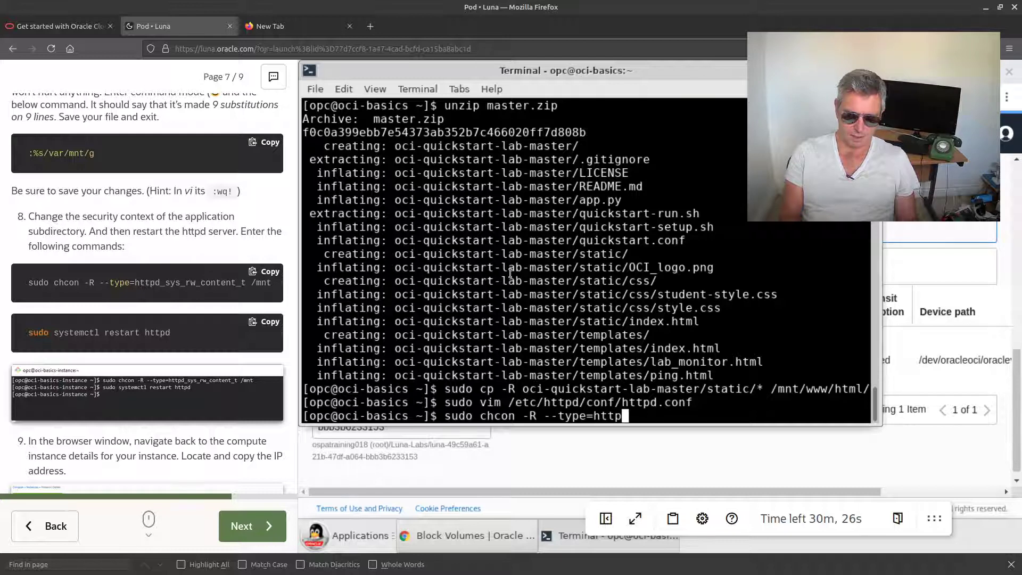
pyautogui.write('d')
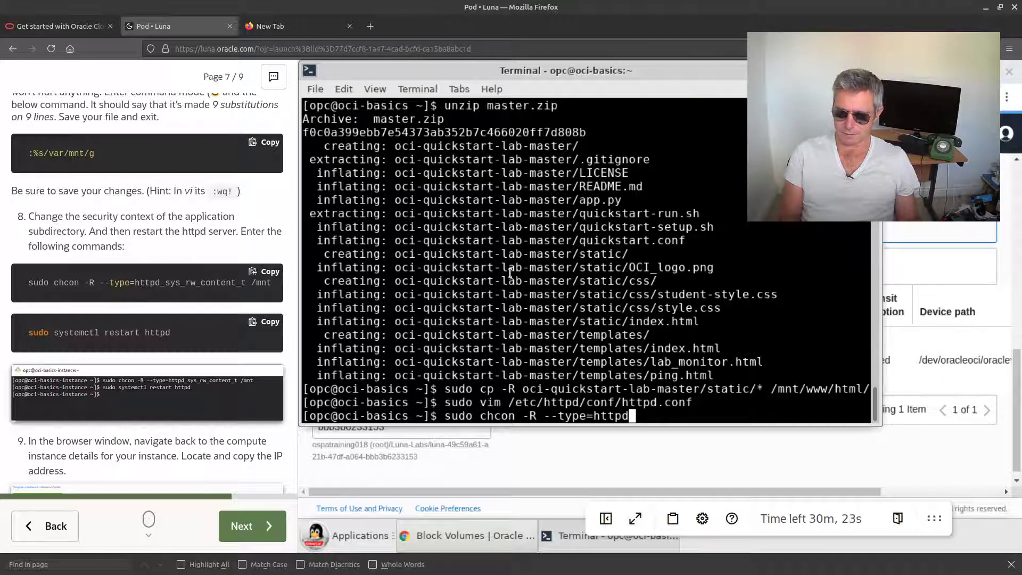
pyautogui.write('_sys')
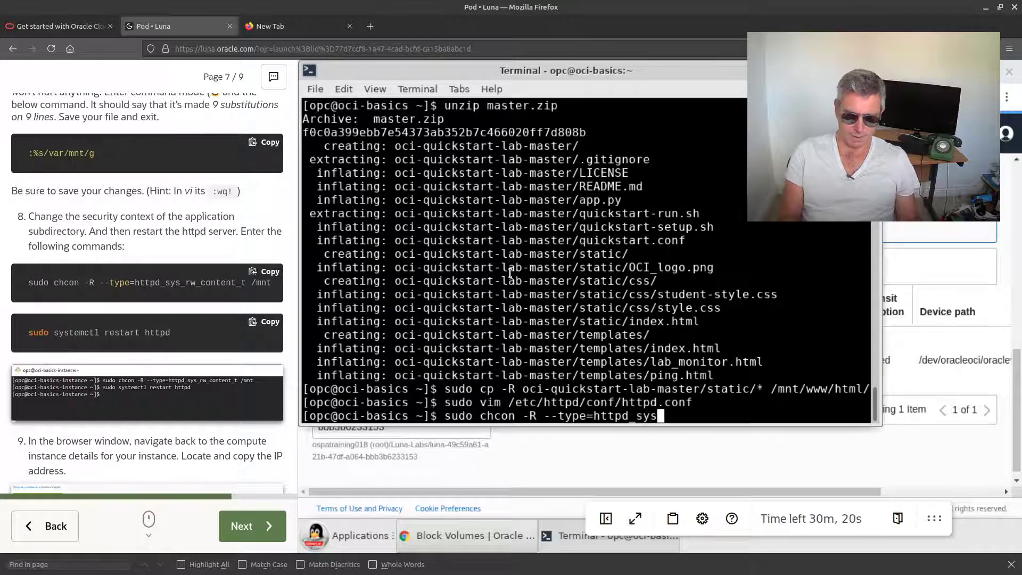
pyautogui.write('_rw')
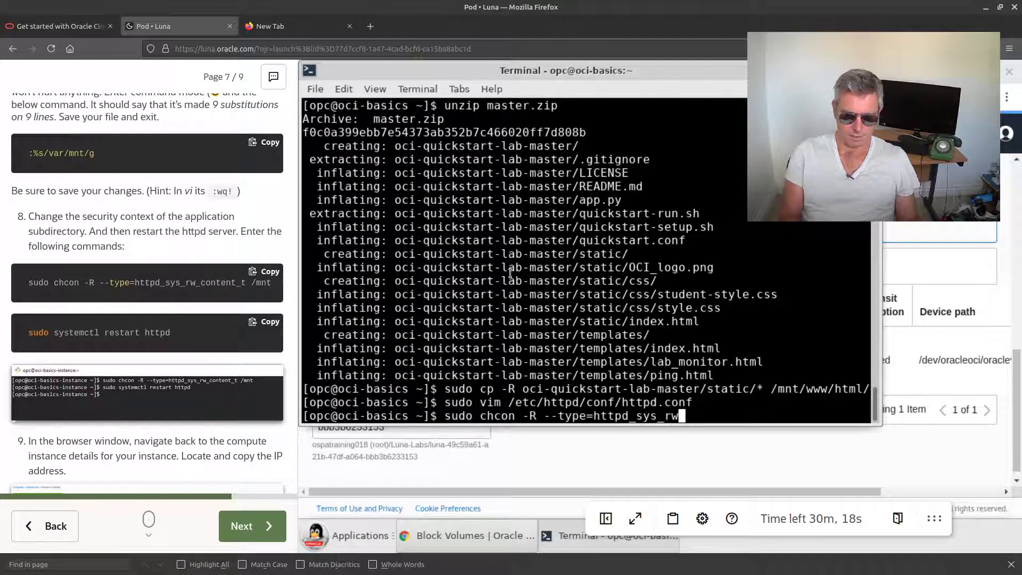
pyautogui.write('_content')
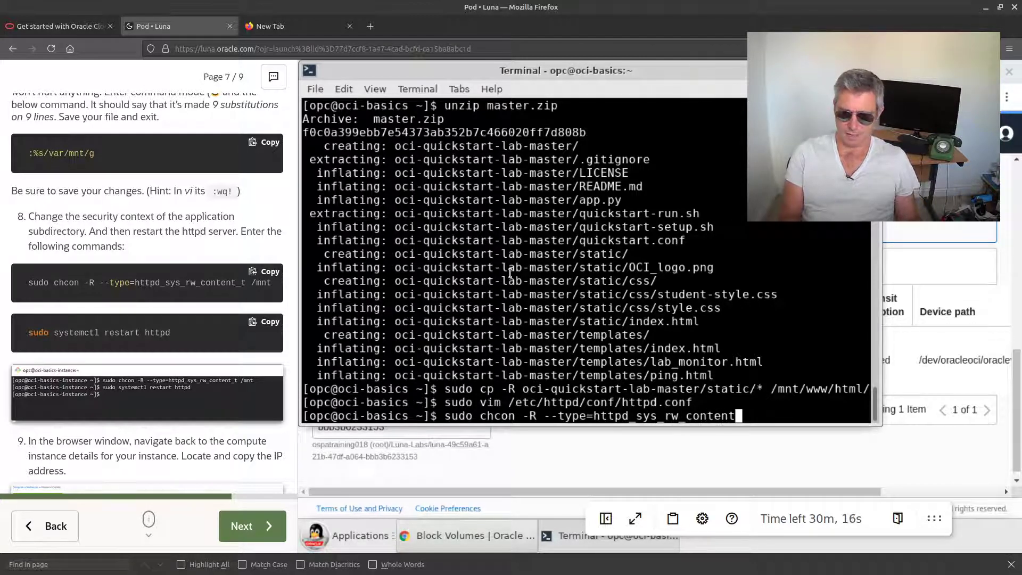
pyautogui.write('_')
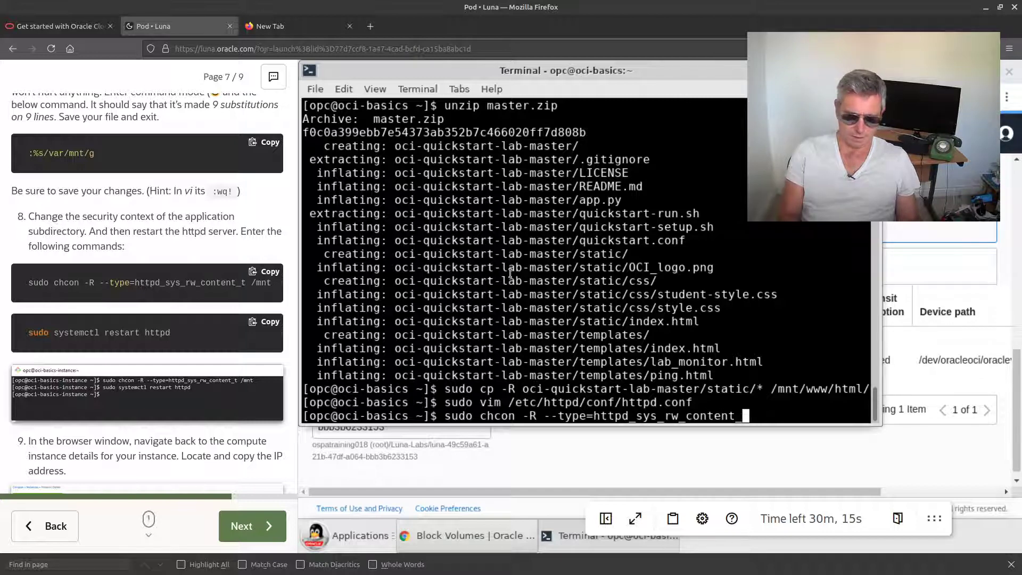
pyautogui.write('t /m')
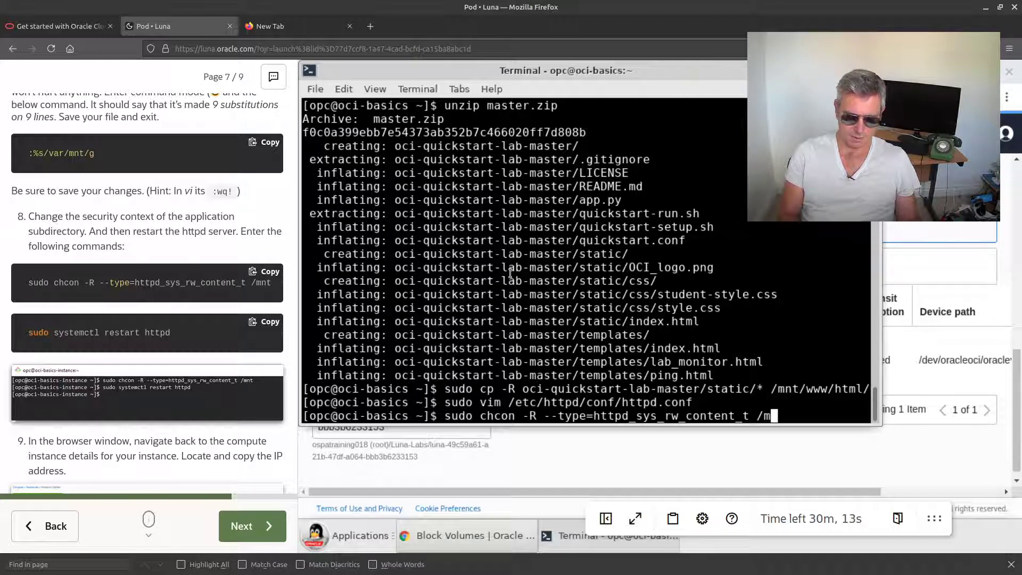
pyautogui.write('nt/www/')
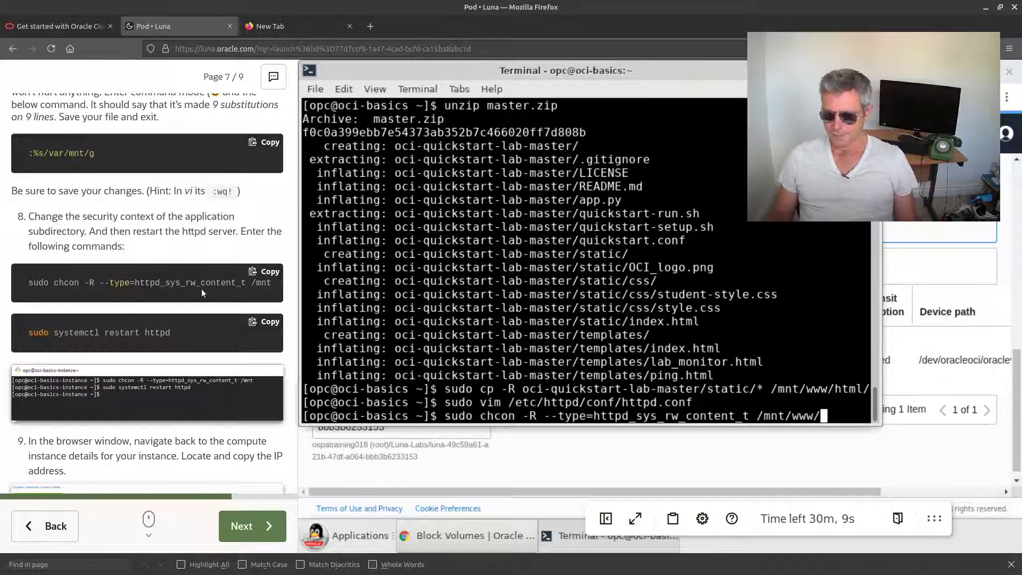
# Step: Check the chcon command against the lab guide, shorten its target path to /mnt and run it
pyautogui.moveTo(28, 283); pyautogui.dragTo(272, 283)
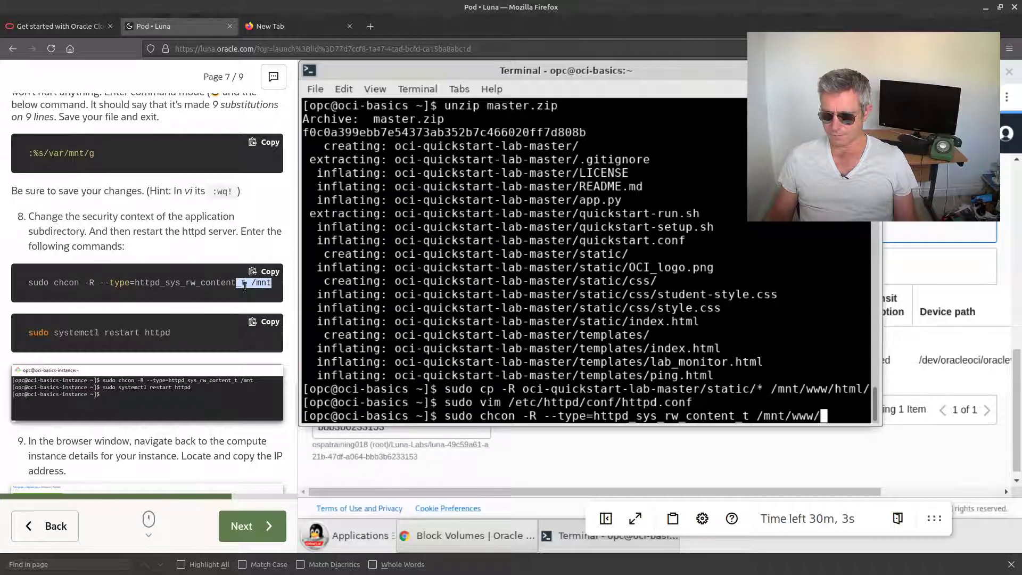
pyautogui.click(110, 286)
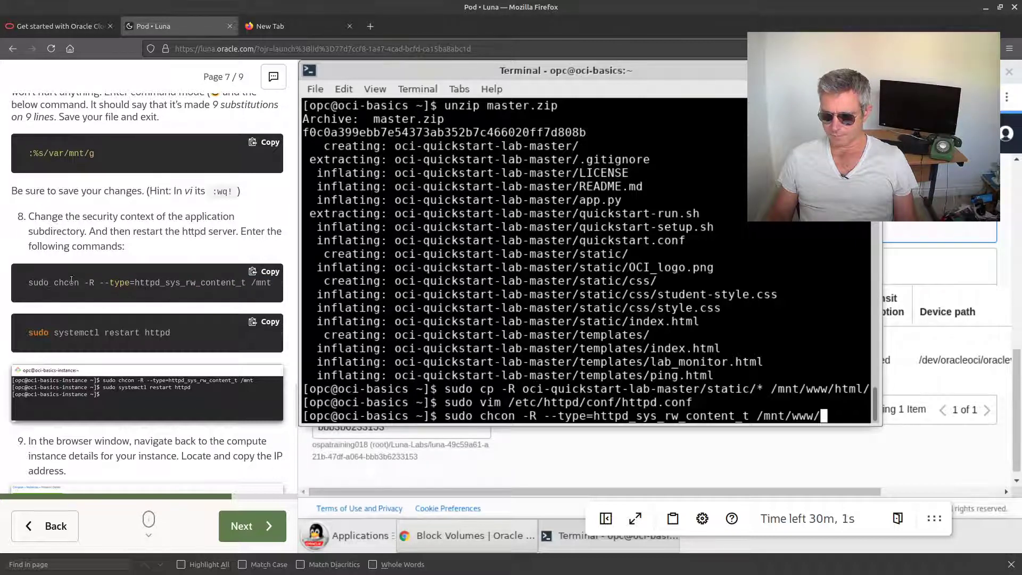
pyautogui.moveTo(39, 282); pyautogui.dragTo(272, 287)
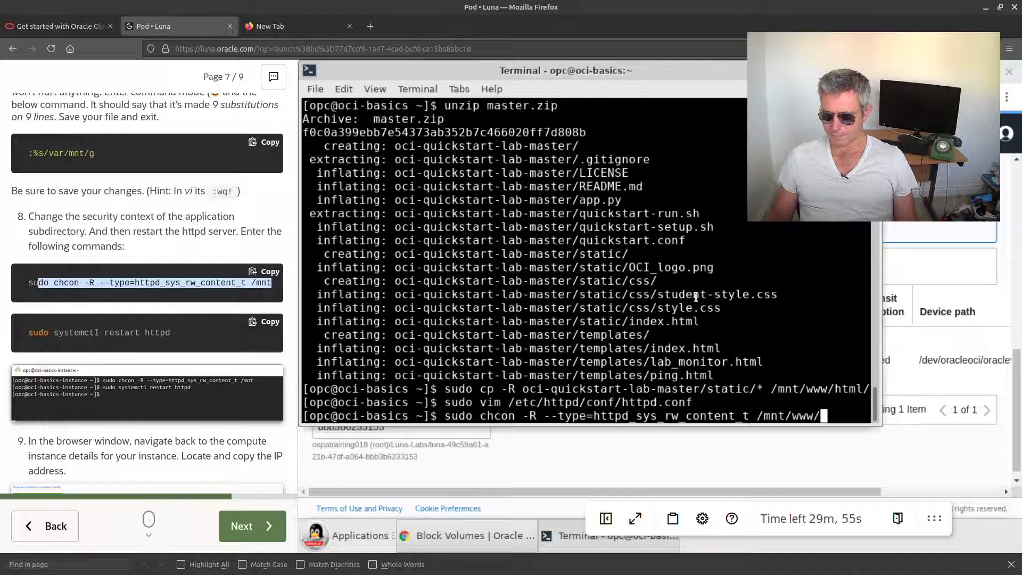
pyautogui.click(751, 237)
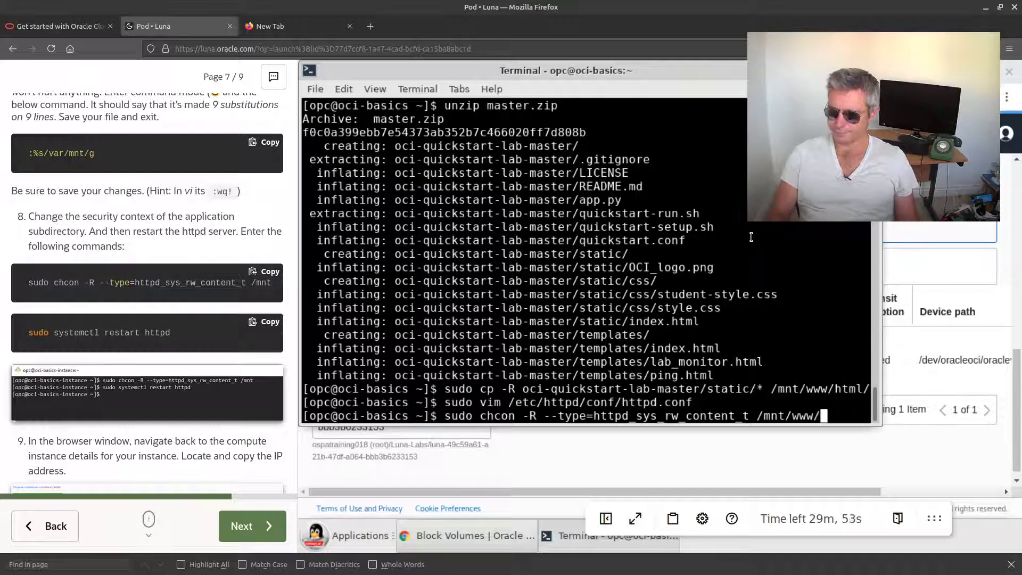
pyautogui.press('BackSpace')
pyautogui.press('BackSpace')
pyautogui.press('BackSpace')
pyautogui.press('BackSpace')
pyautogui.press('BackSpace')
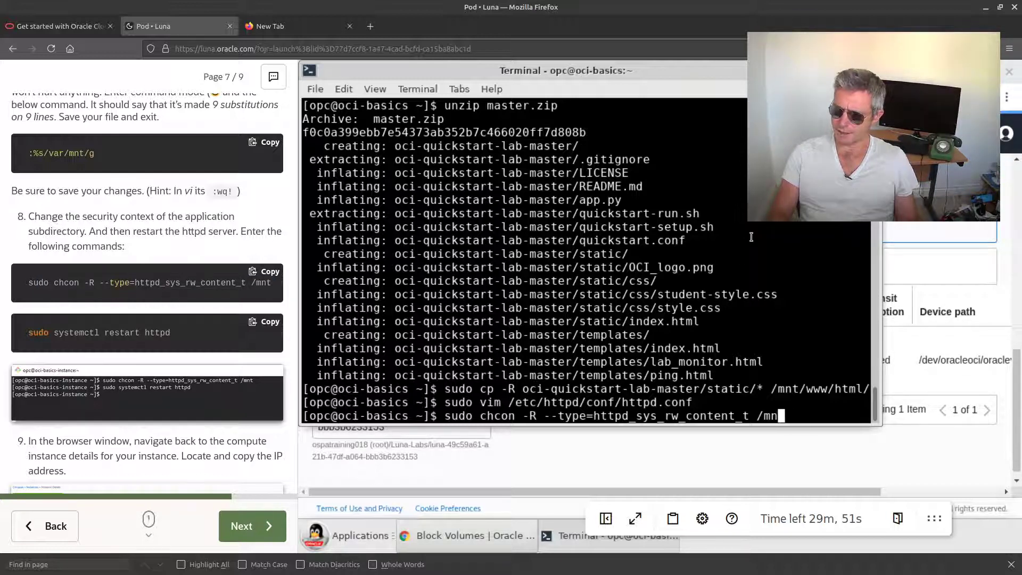
pyautogui.write('t')
pyautogui.press('Return')
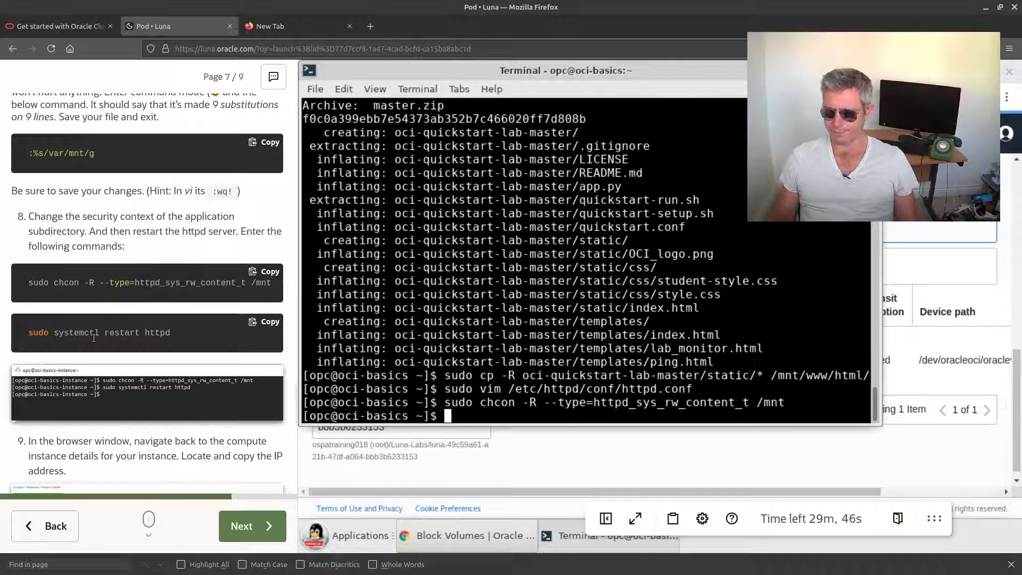
# Step: Restart the Apache server with sudo systemctl restart httpd
pyautogui.write('s')
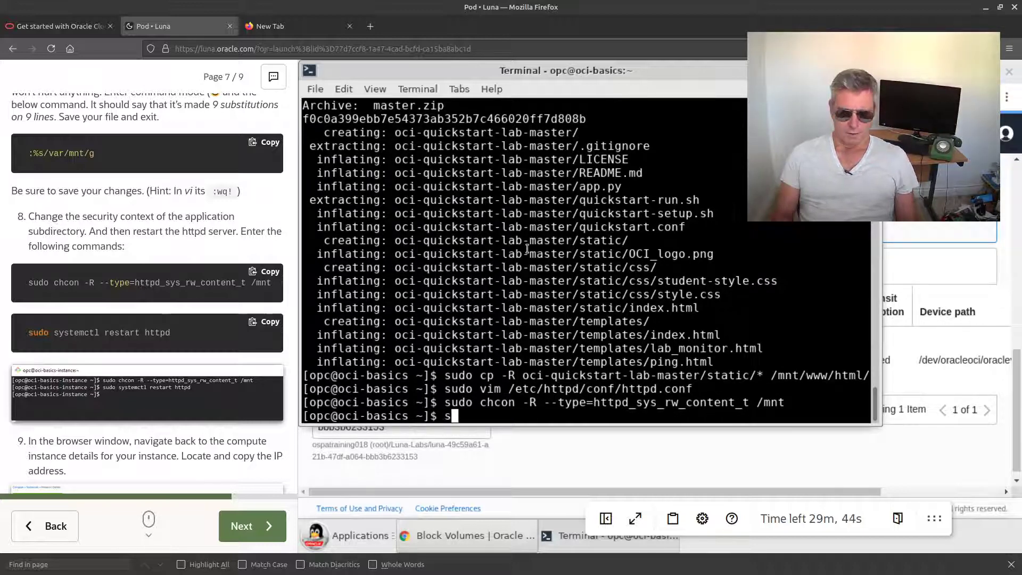
pyautogui.write('udo systemctl ')
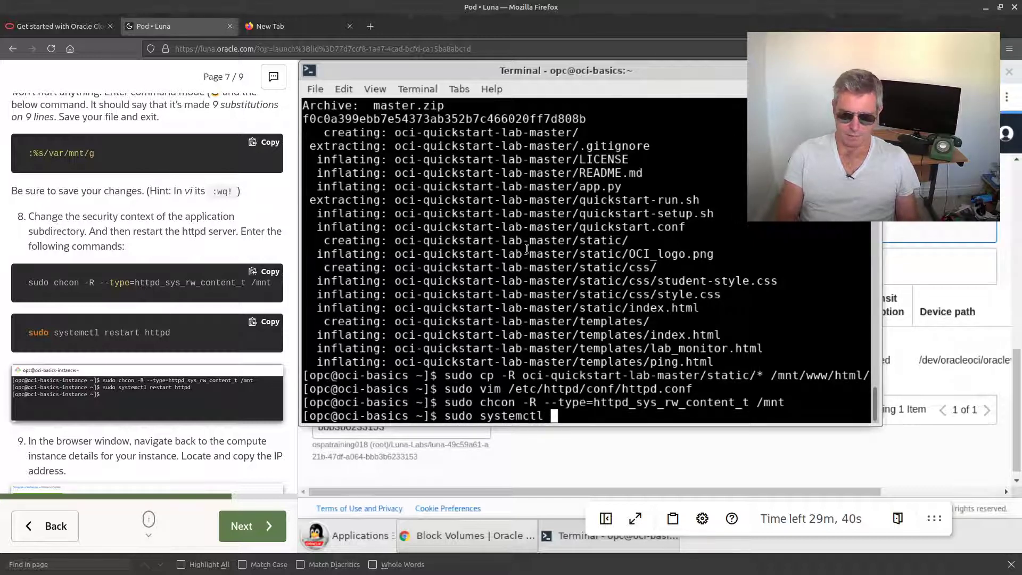
pyautogui.write('restr')
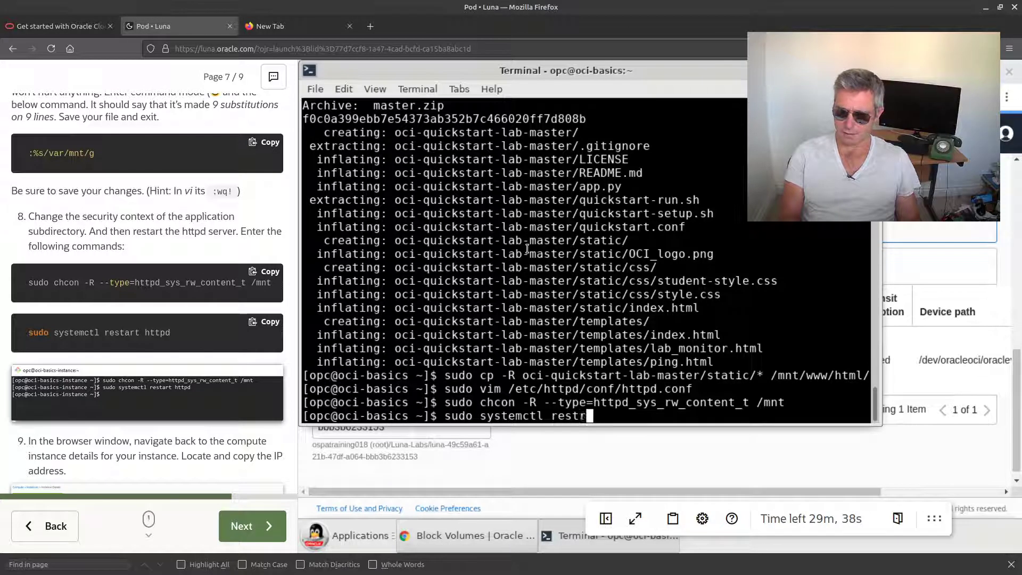
pyautogui.press('BackSpace')
pyautogui.press('BackSpace')
pyautogui.write('tart http')
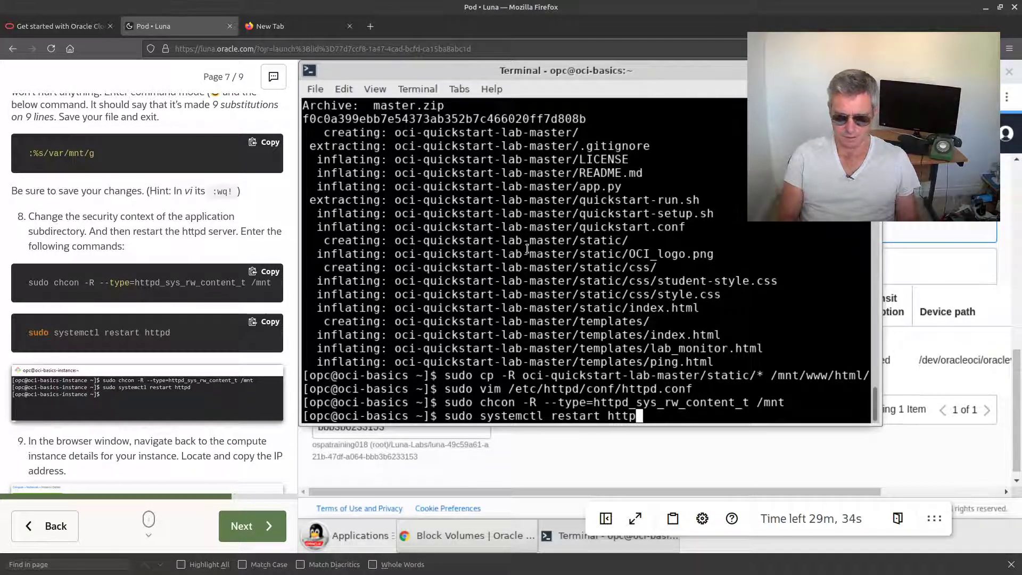
pyautogui.write('d')
pyautogui.press('Return')
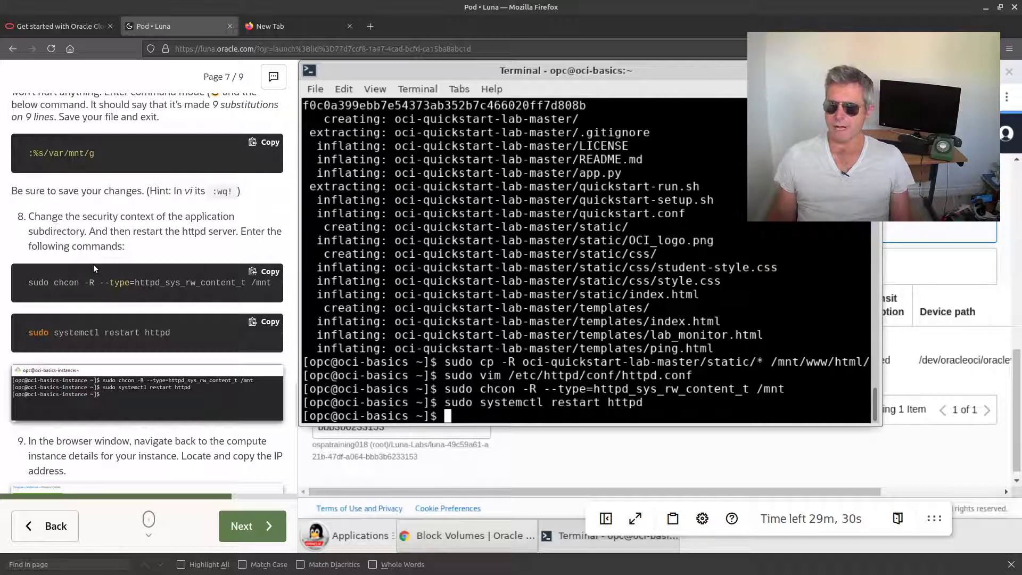
# Step: Follow the lab guide's step 9 and open the details page of the oci-basics compute instance in the Oracle Cloud console
pyautogui.scroll(-3, 94, 264)
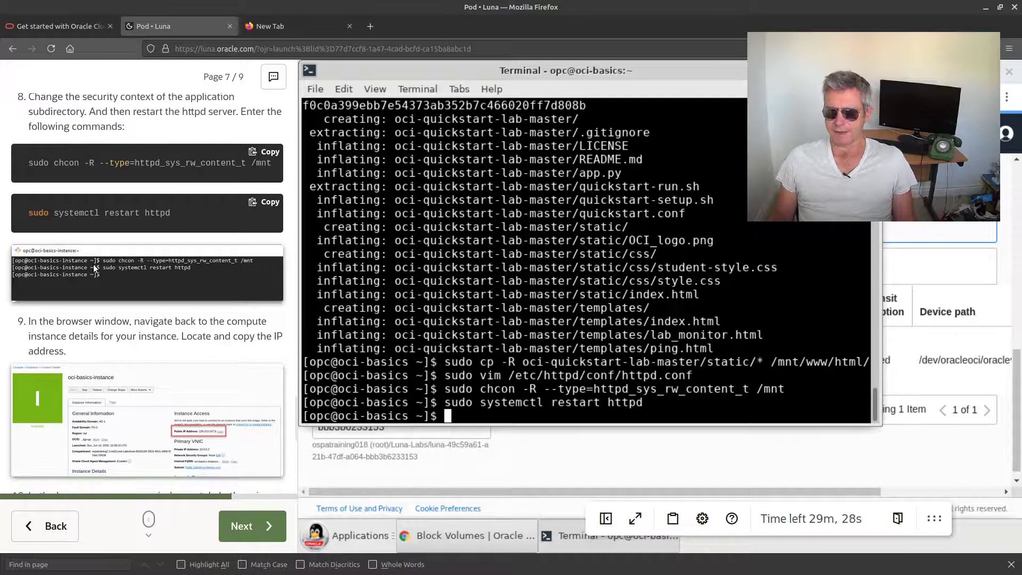
pyautogui.scroll(-3, 94, 267)
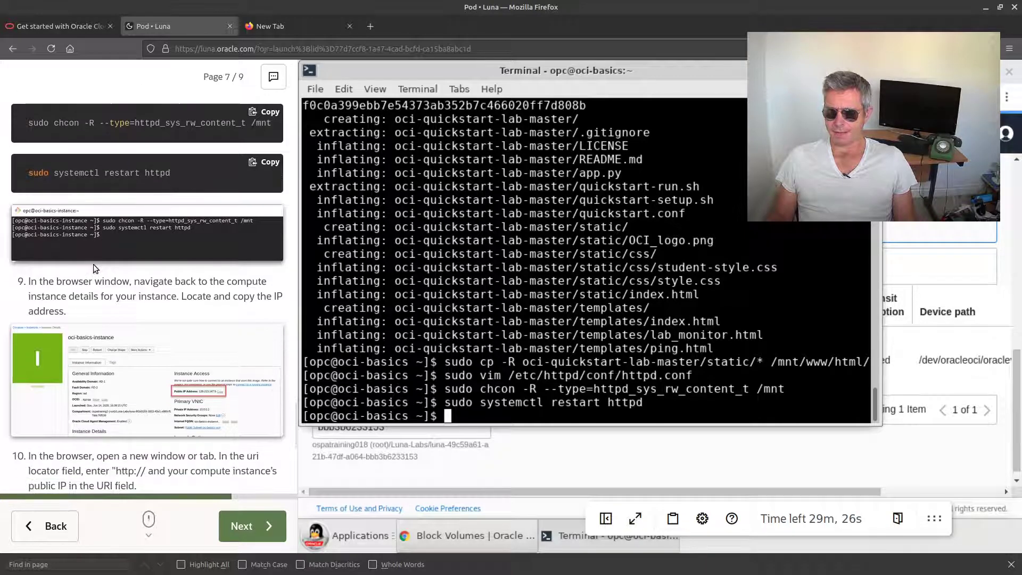
pyautogui.scroll(-1, 101, 255)
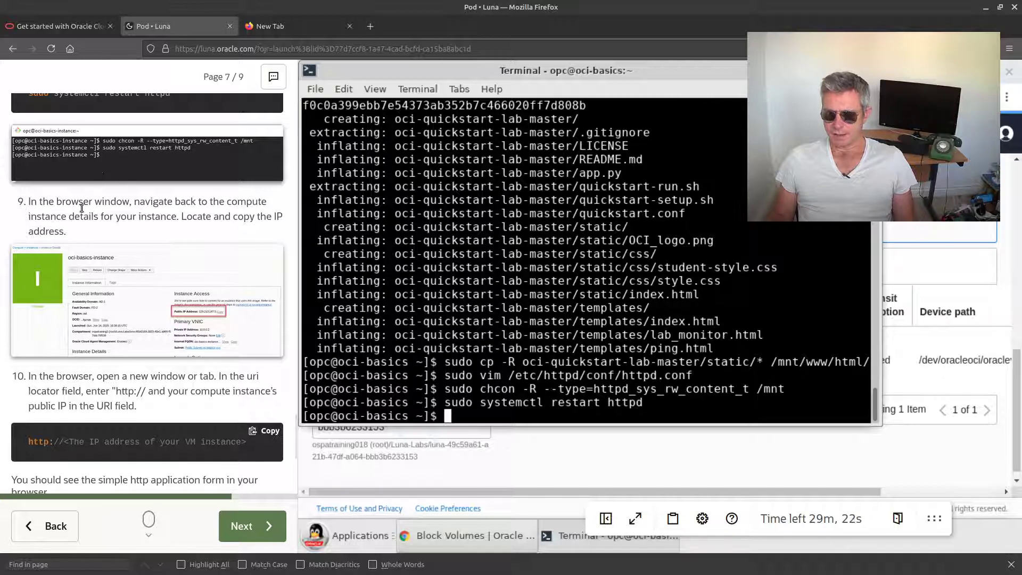
pyautogui.scroll(-2, 115, 256)
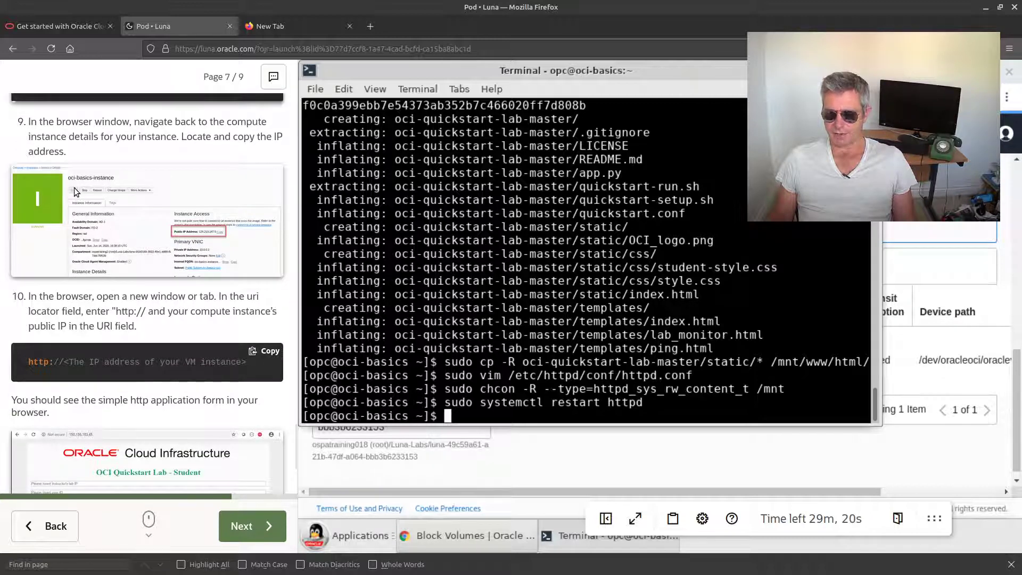
pyautogui.scroll(1, 75, 188)
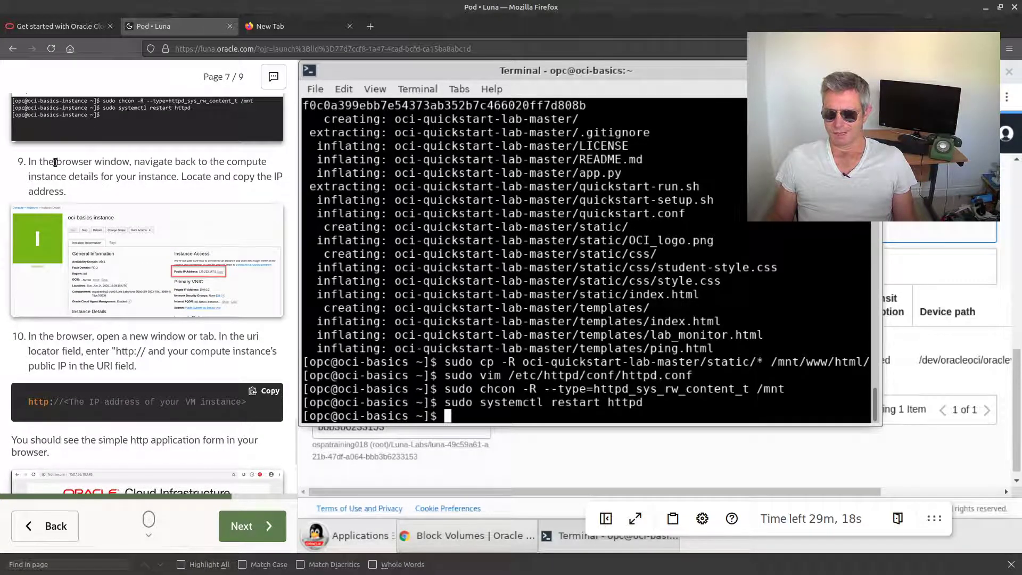
pyautogui.doubleClick(81, 161)
pyautogui.click(542, 451)
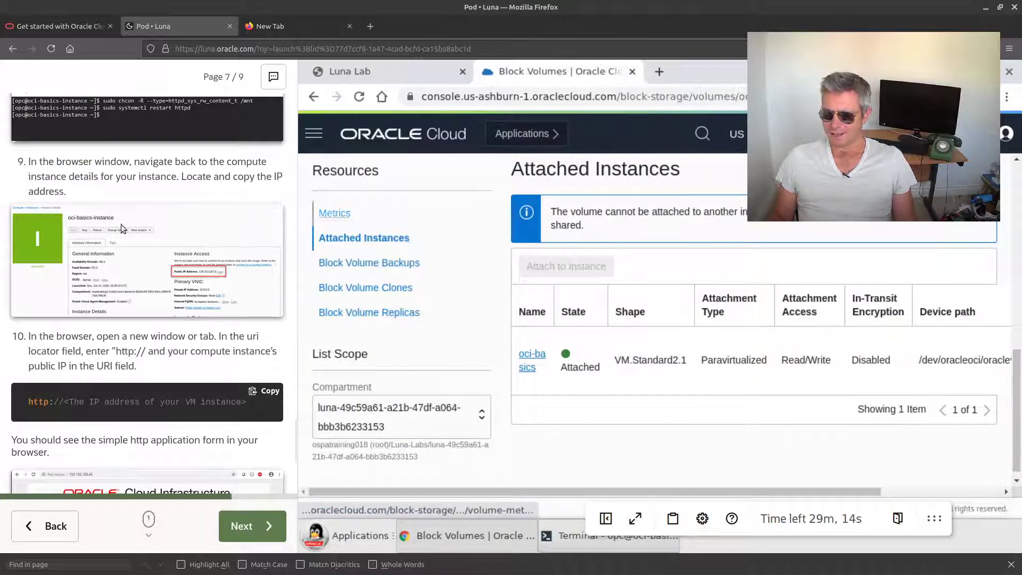
pyautogui.click(313, 133)
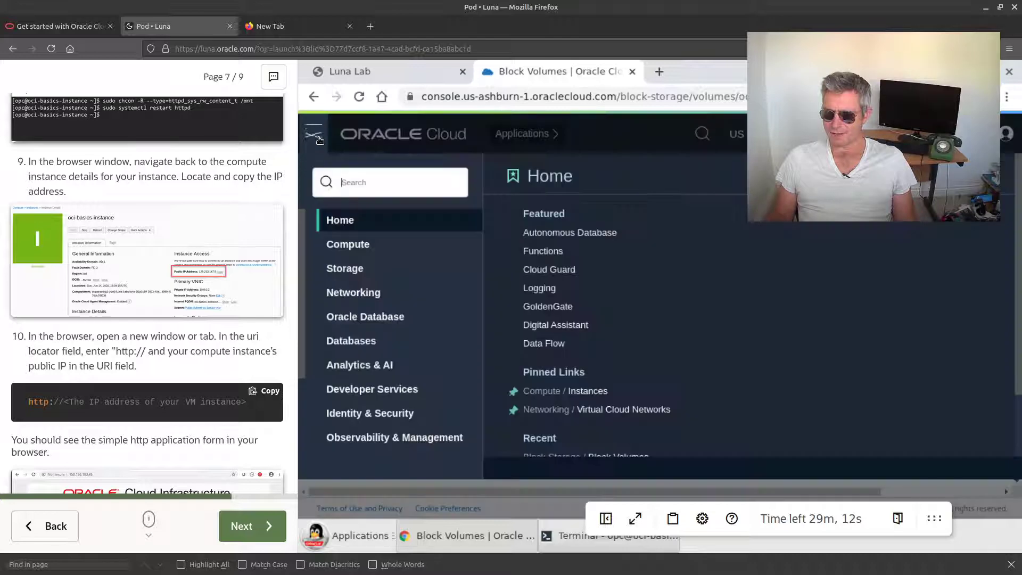
pyautogui.click(586, 393)
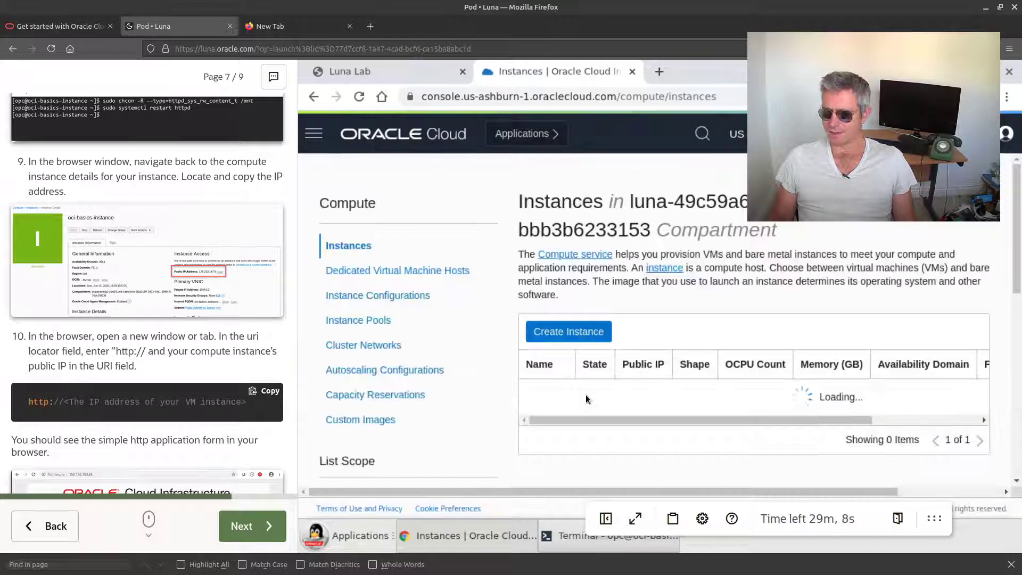
pyautogui.click(548, 394)
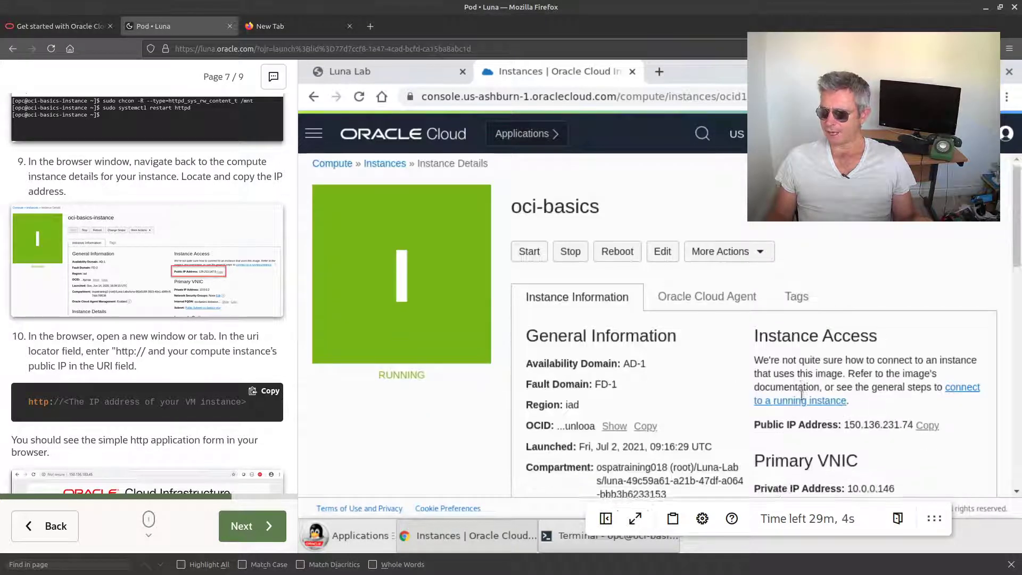
# Step: Copy the instance's public IP address 150.136.231.74 and load it in a new browser tab
pyautogui.scroll(-2, 852, 346)
pyautogui.click(927, 323)
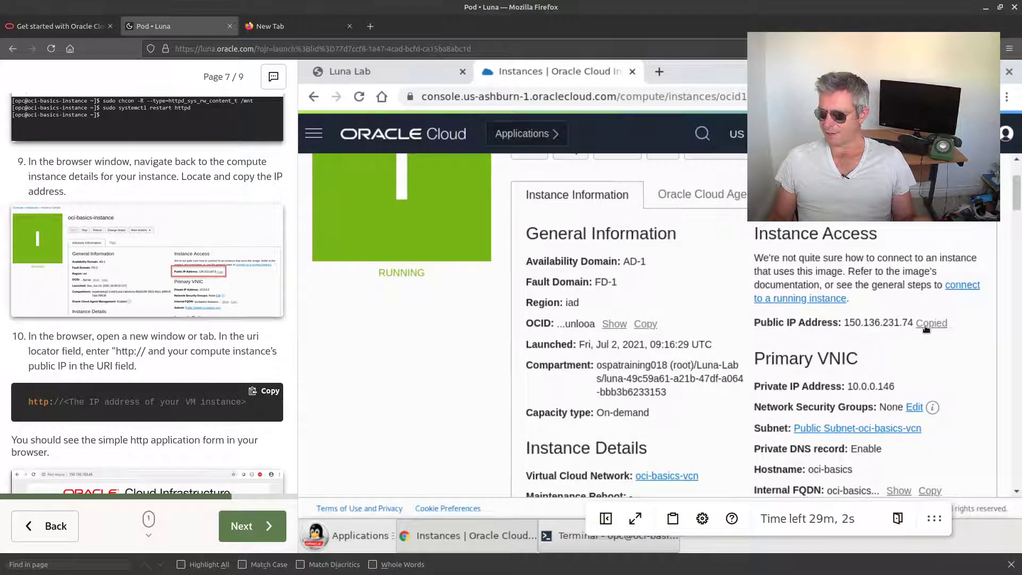
pyautogui.click(659, 71)
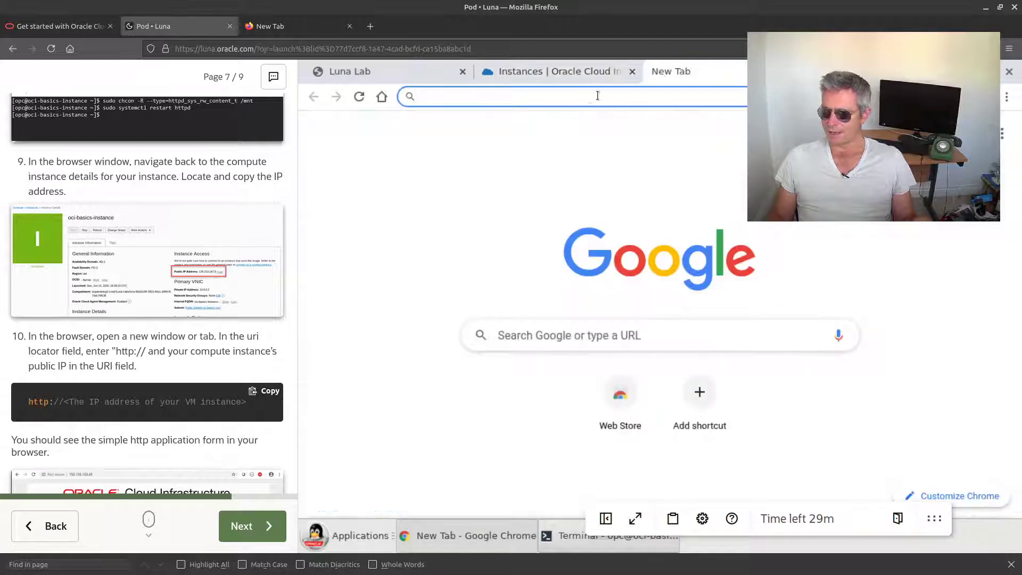
pyautogui.hotkey('ctrl', 'v')
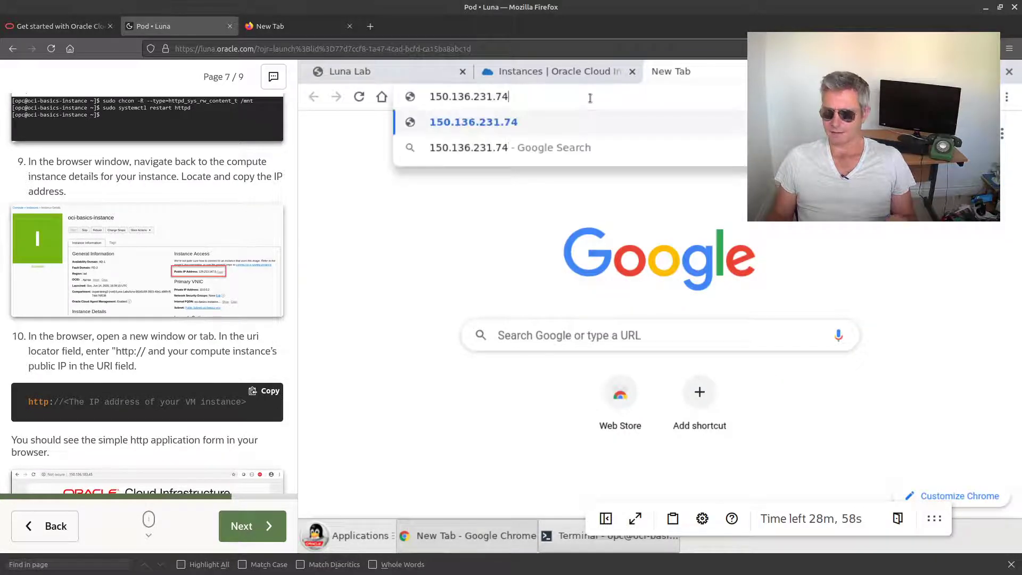
pyautogui.press('Return')
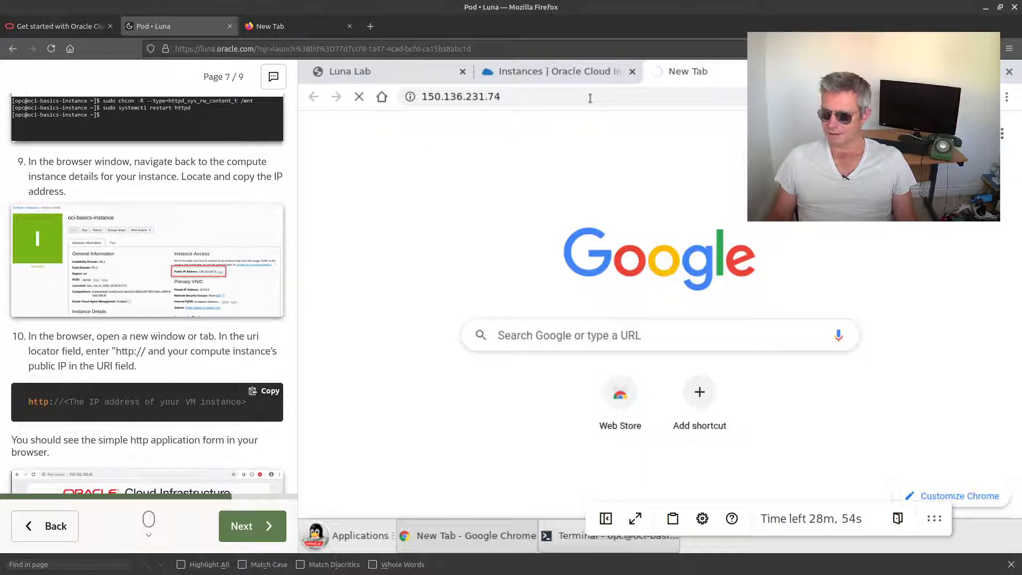
pyautogui.click(425, 97)
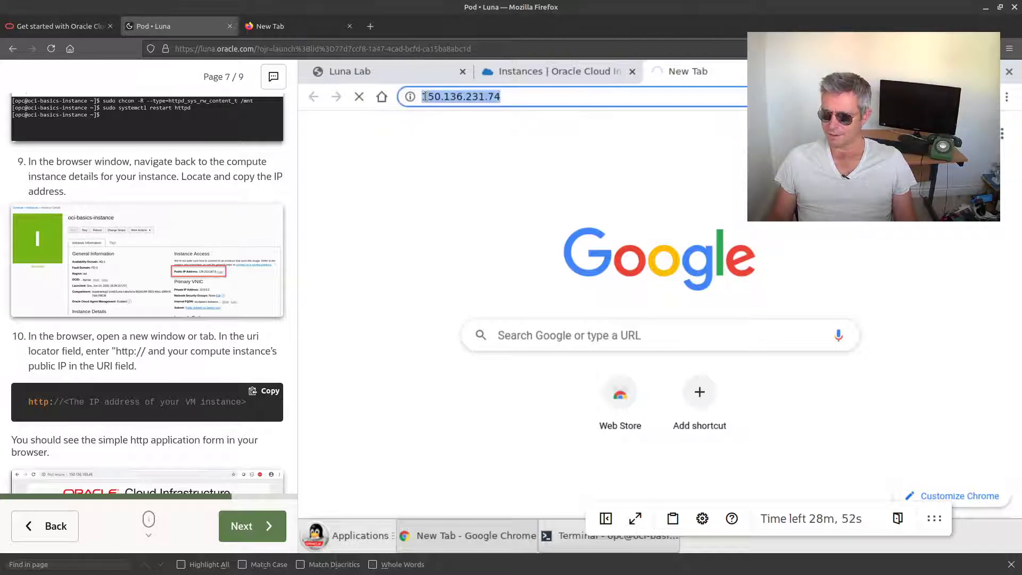
pyautogui.click(432, 96)
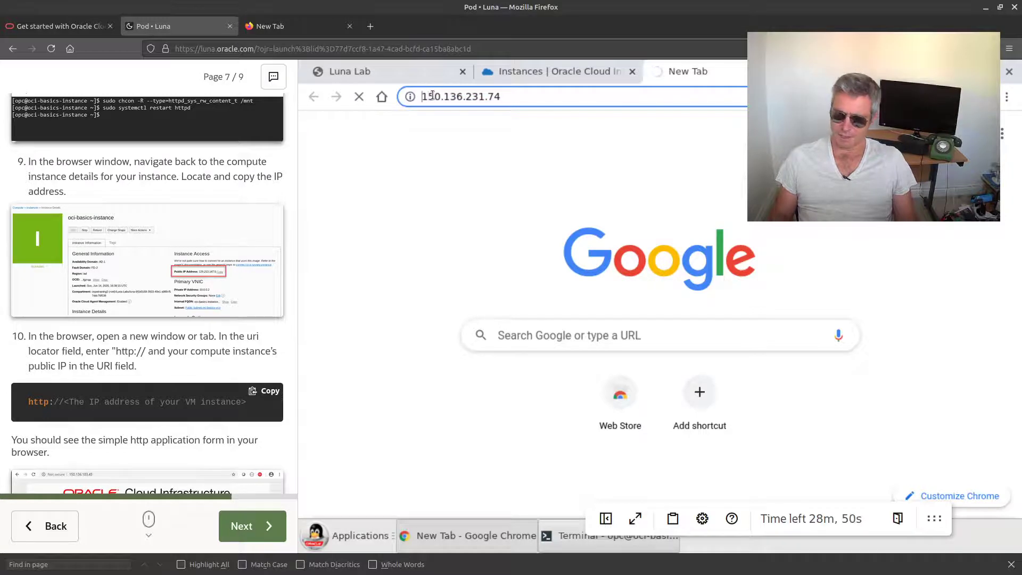
pyautogui.click(431, 96)
pyautogui.write('http')
pyautogui.write('://')
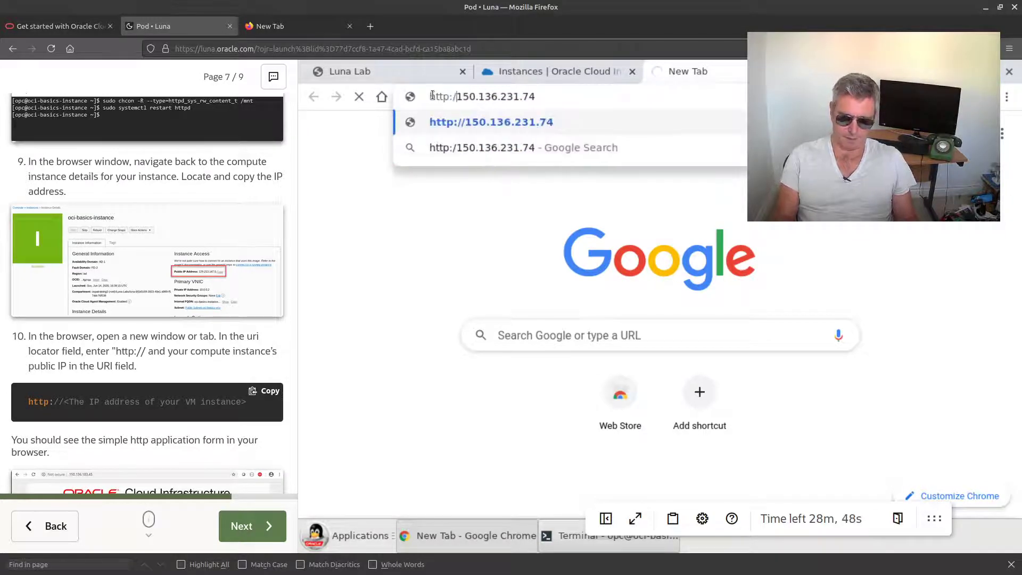
pyautogui.press('Return')
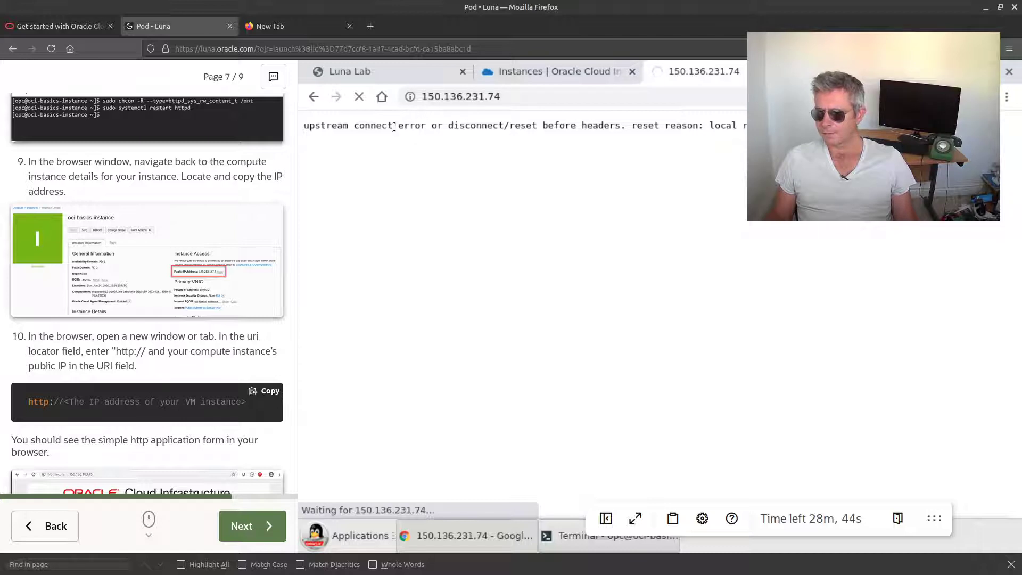
pyautogui.moveTo(492, 125); pyautogui.dragTo(611, 125)
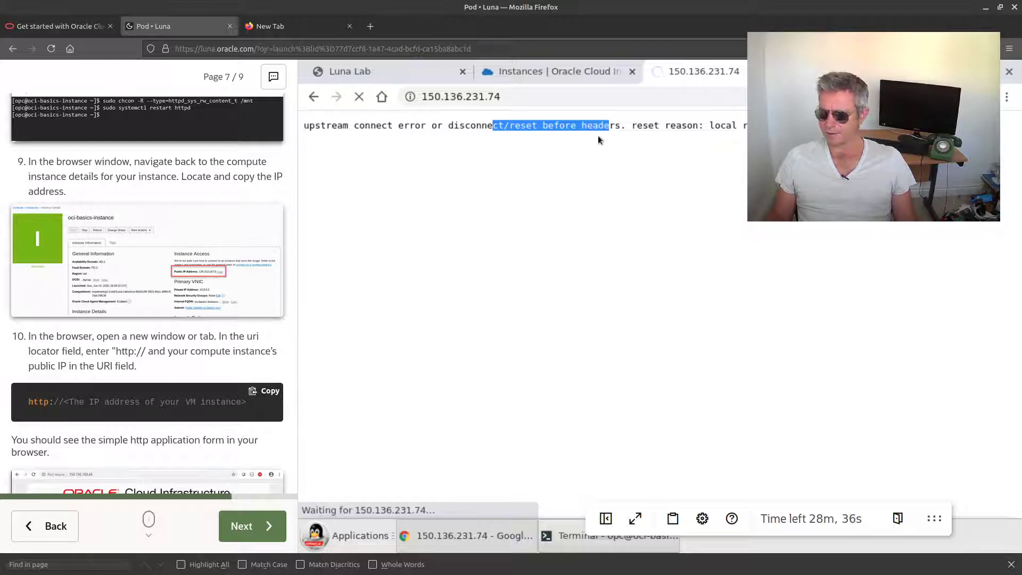
pyautogui.click(652, 131)
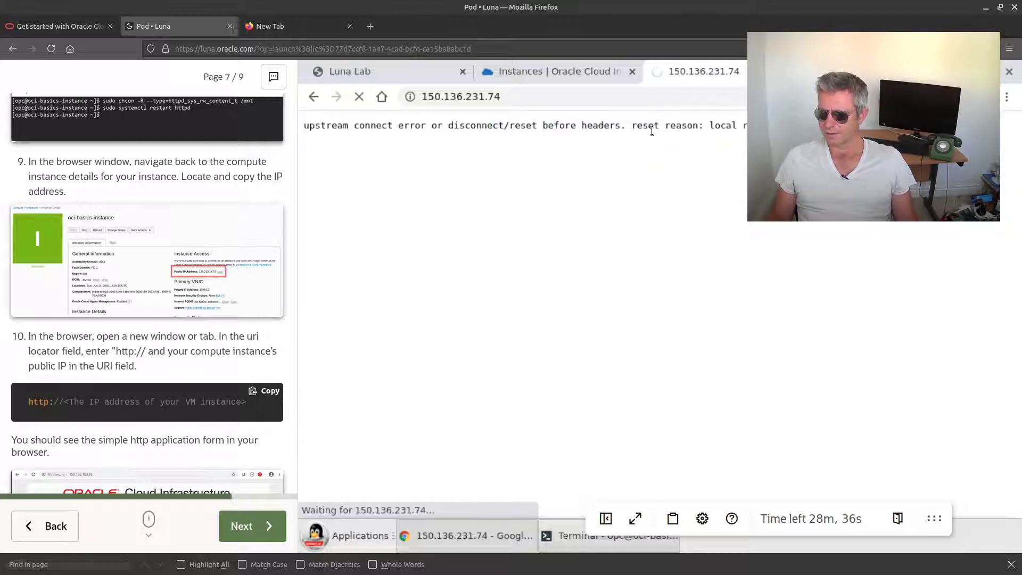
# Step: Return the test tab to the browser's home page and copy the public IP address from the instance details again
pyautogui.click(381, 97)
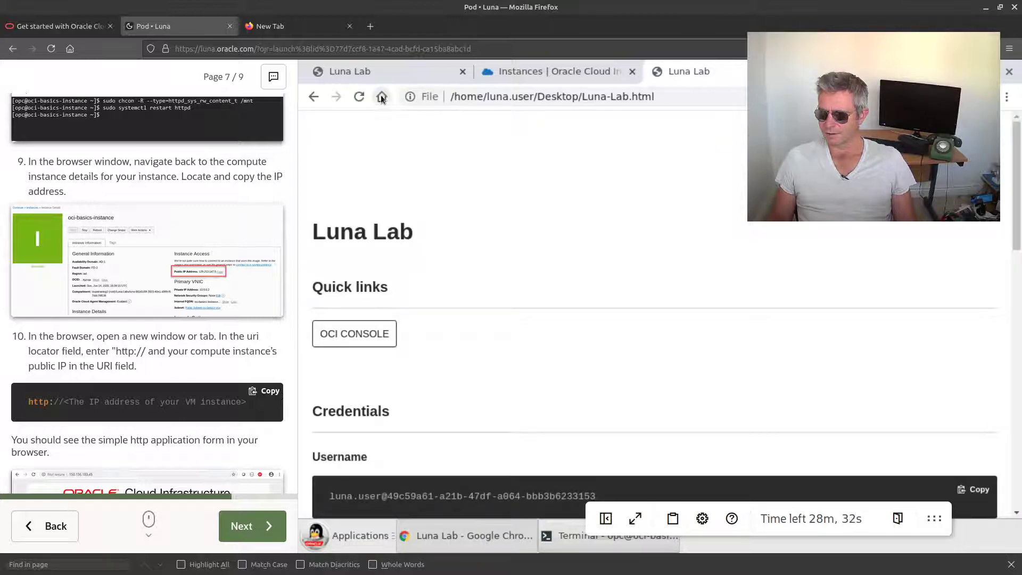
pyautogui.click(548, 73)
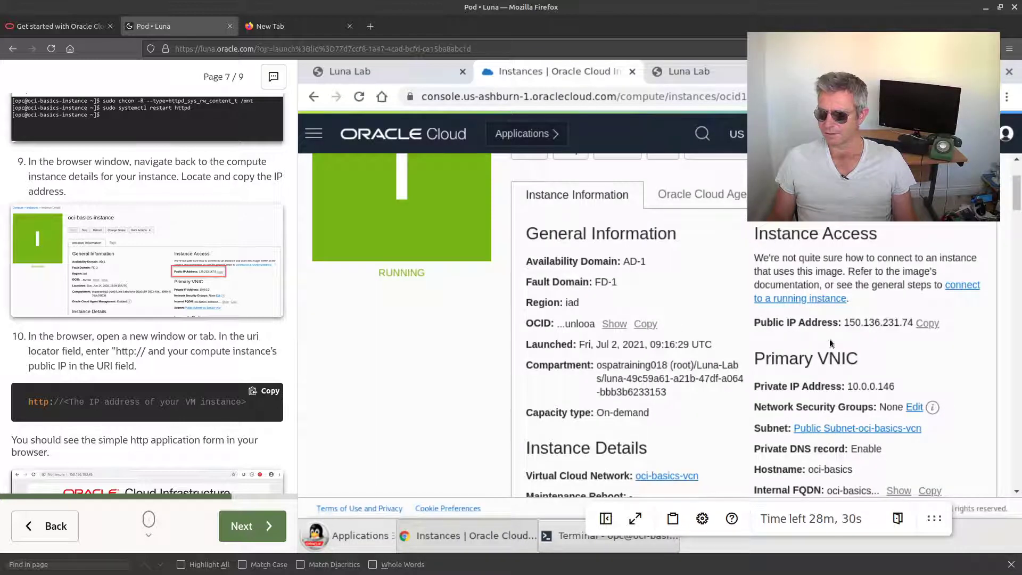
pyautogui.moveTo(845, 322); pyautogui.dragTo(913, 322)
pyautogui.rightClick(892, 323)
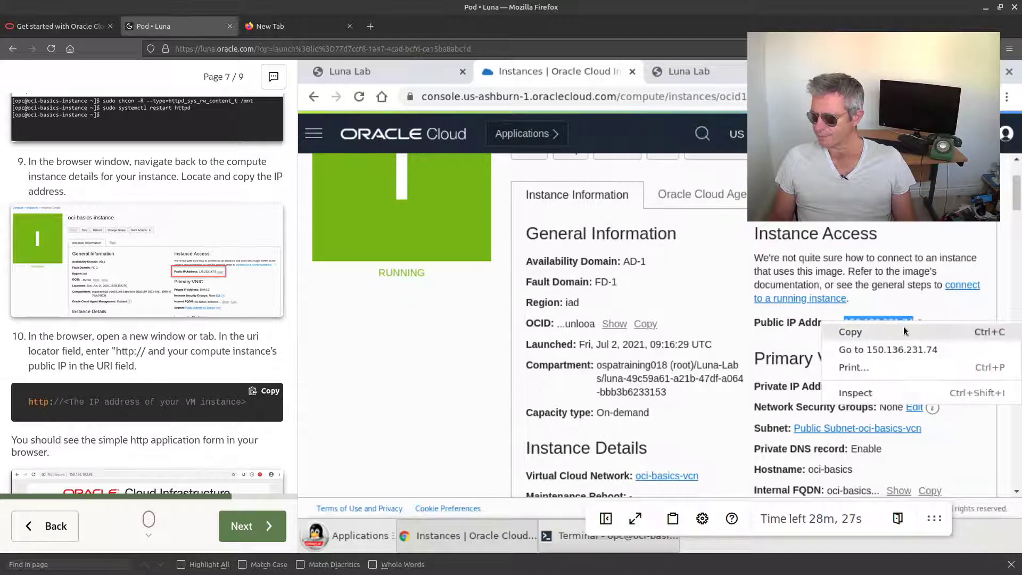
pyautogui.click(860, 331)
# Step: Try to load the copied address 150.136.231.74 in another new browser tab
pyautogui.click(695, 72)
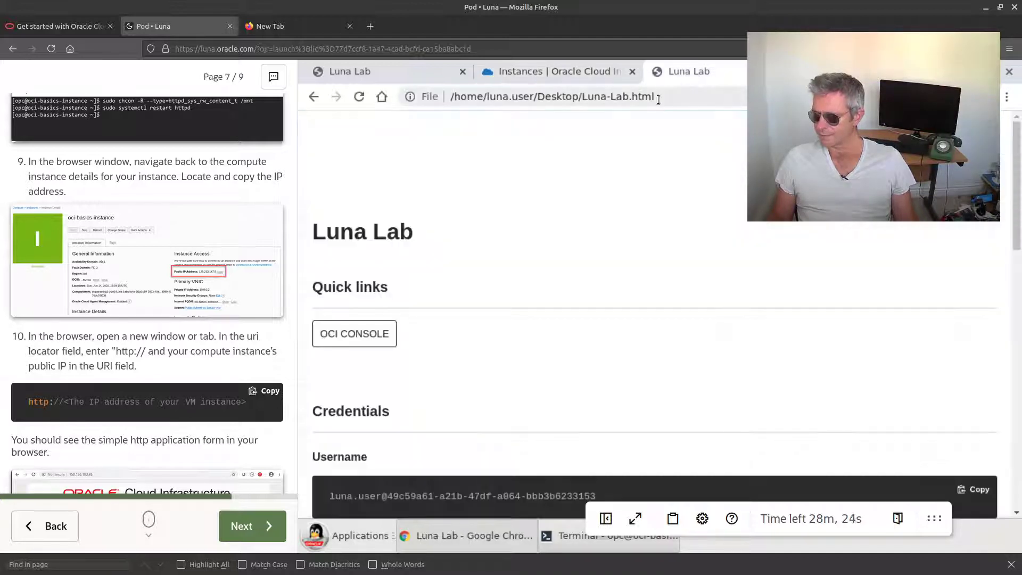
pyautogui.click(399, 78)
pyautogui.click(543, 80)
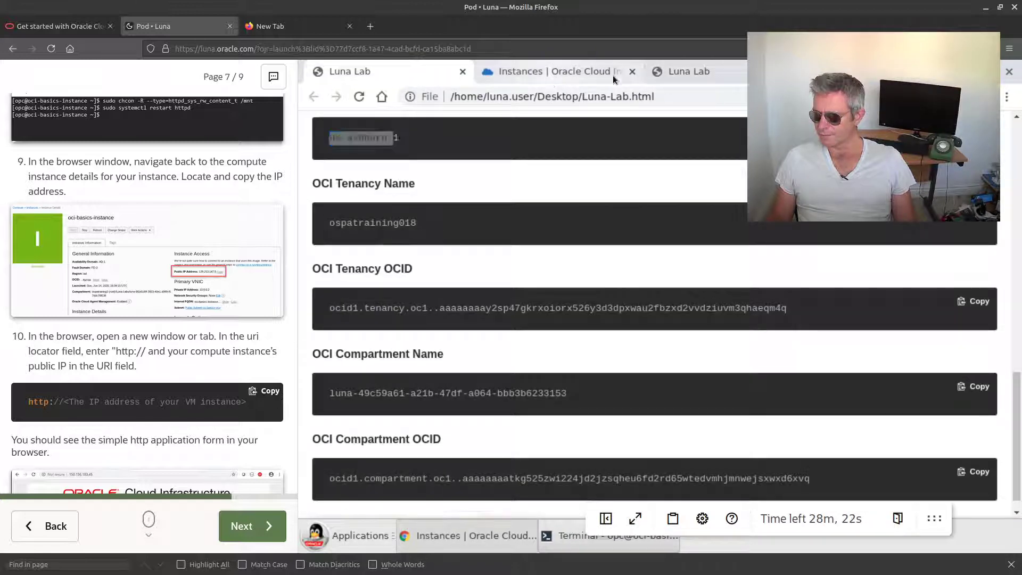
pyautogui.click(695, 71)
pyautogui.hotkey('ctrl', 't')
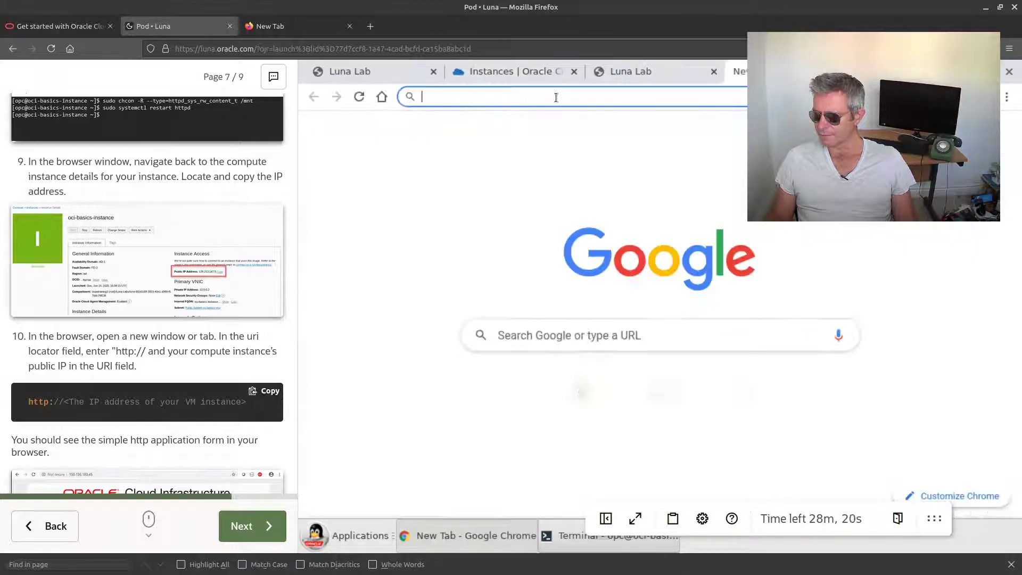
pyautogui.rightClick(481, 100)
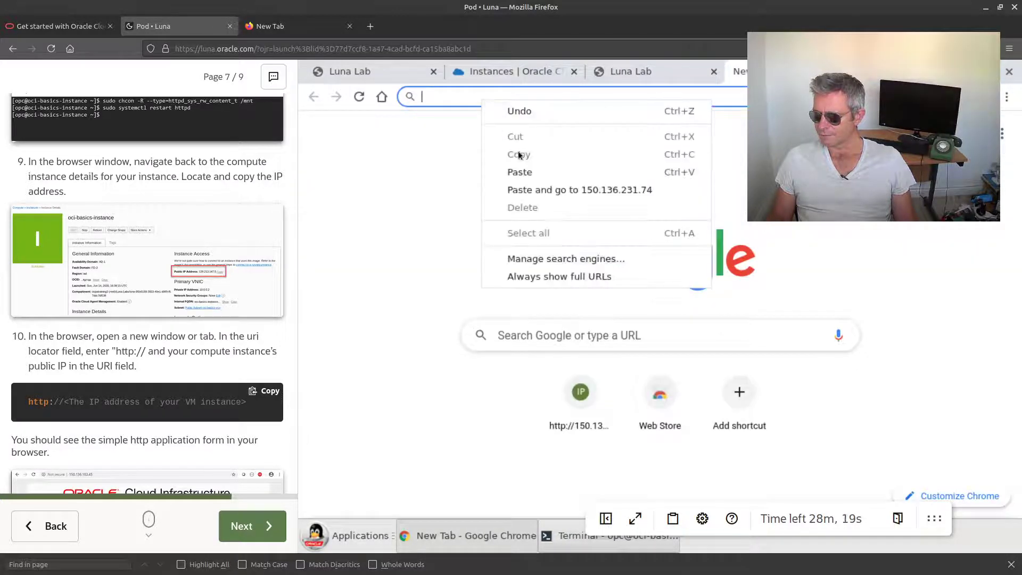
pyautogui.click(554, 190)
# Step: Review the lab guide's steps 8 to 10 and read the response text on the 150.136.231.74 page
pyautogui.scroll(-3, 107, 377)
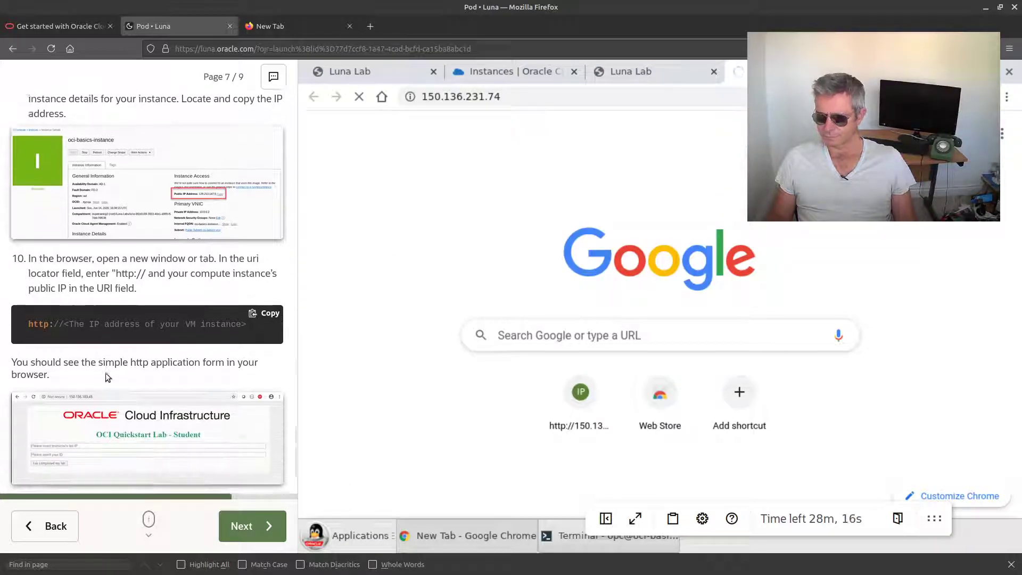
pyautogui.scroll(-1, 105, 374)
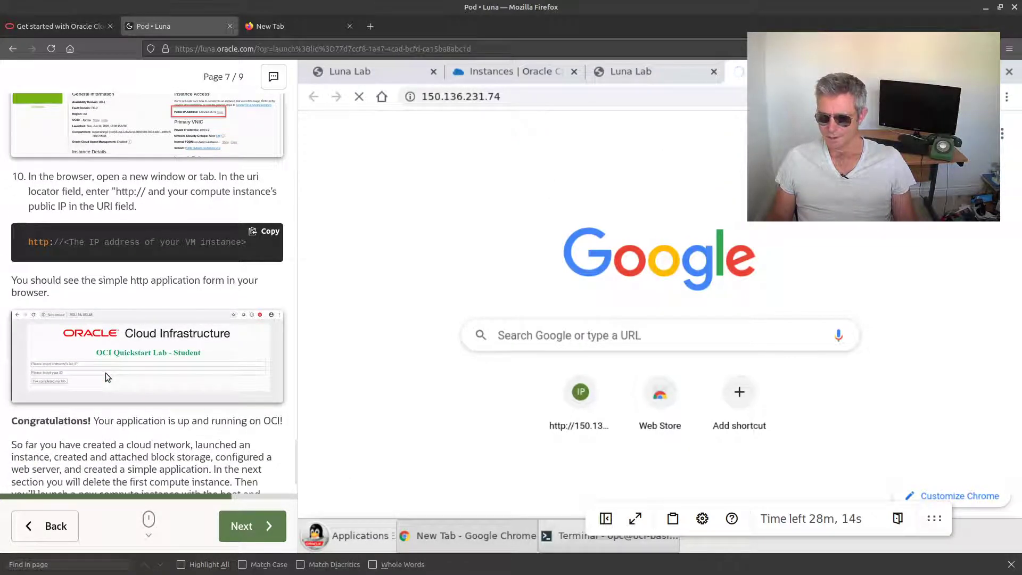
pyautogui.scroll(5, 105, 373)
pyautogui.scroll(5, 106, 373)
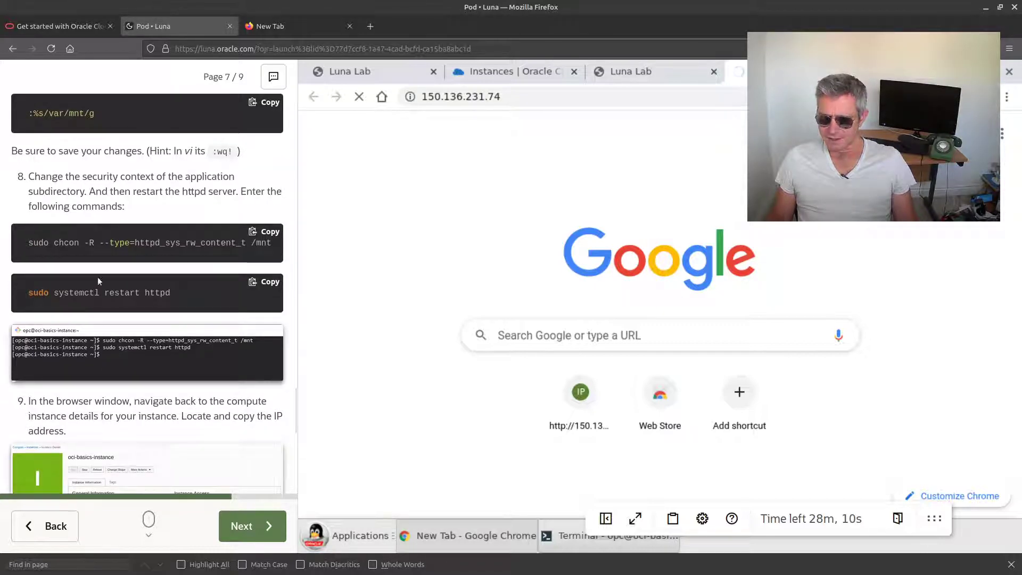
pyautogui.scroll(2, 141, 257)
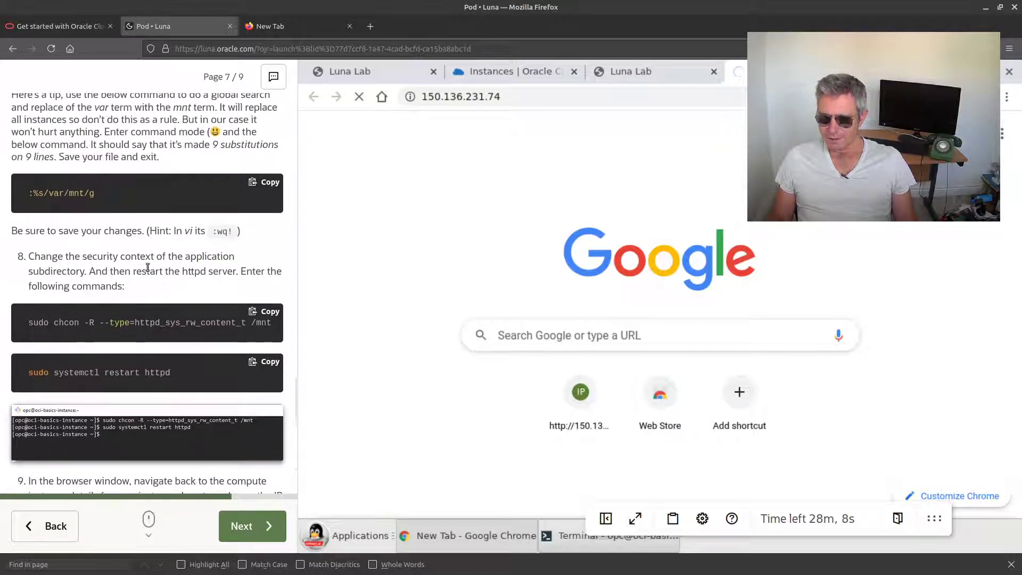
pyautogui.scroll(-2, 144, 269)
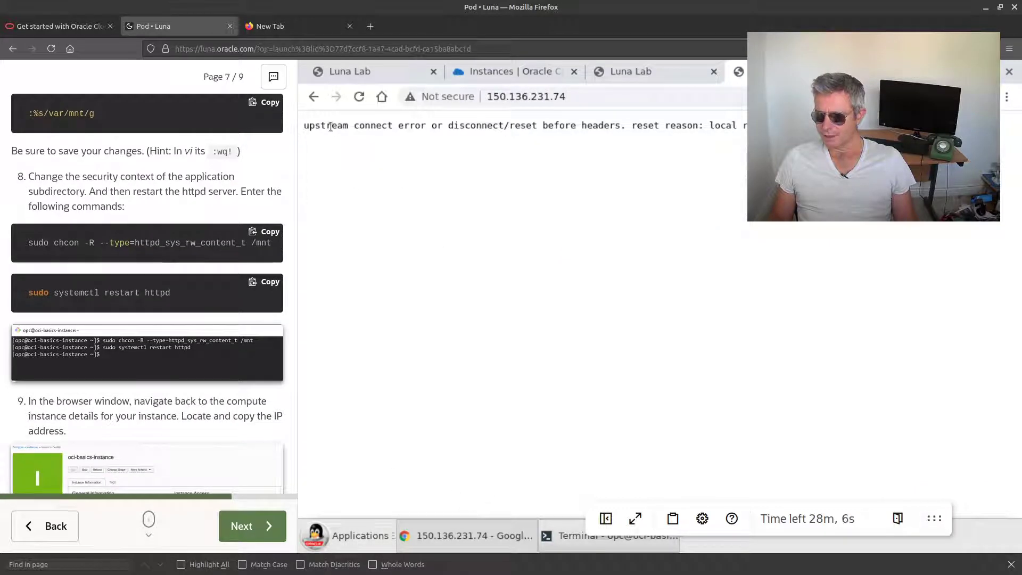
pyautogui.moveTo(331, 126); pyautogui.dragTo(751, 127)
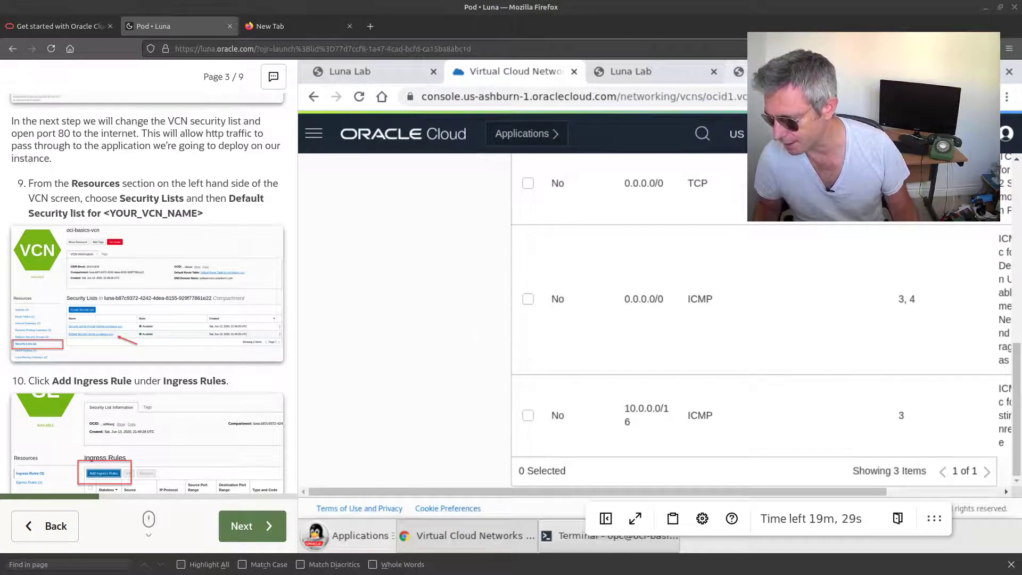
# Step: Check the 150.136.231.74 page again and examine the ingress rules in the virtual cloud network's security list
pyautogui.click(783, 72)
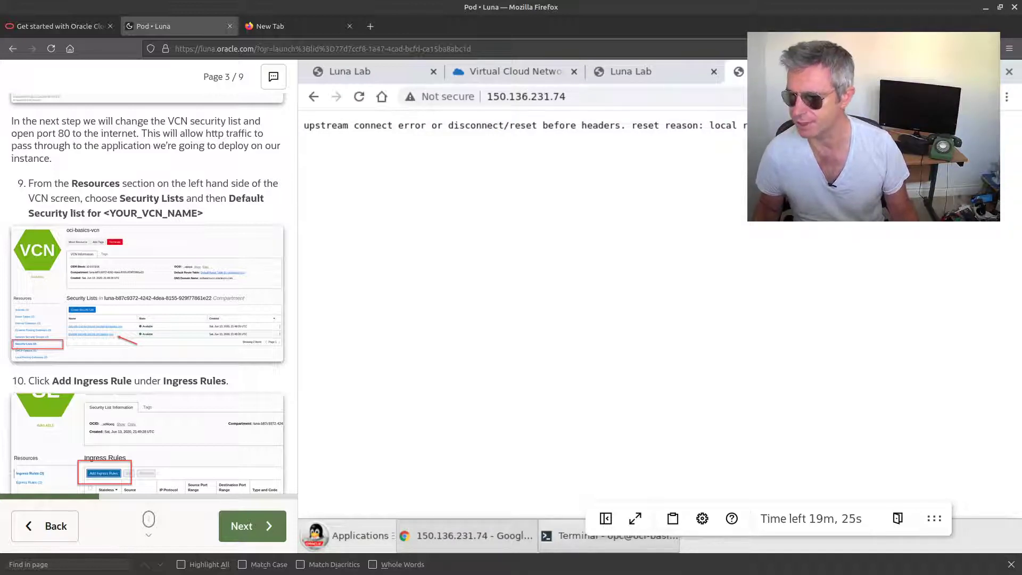
pyautogui.click(665, 72)
pyautogui.click(521, 76)
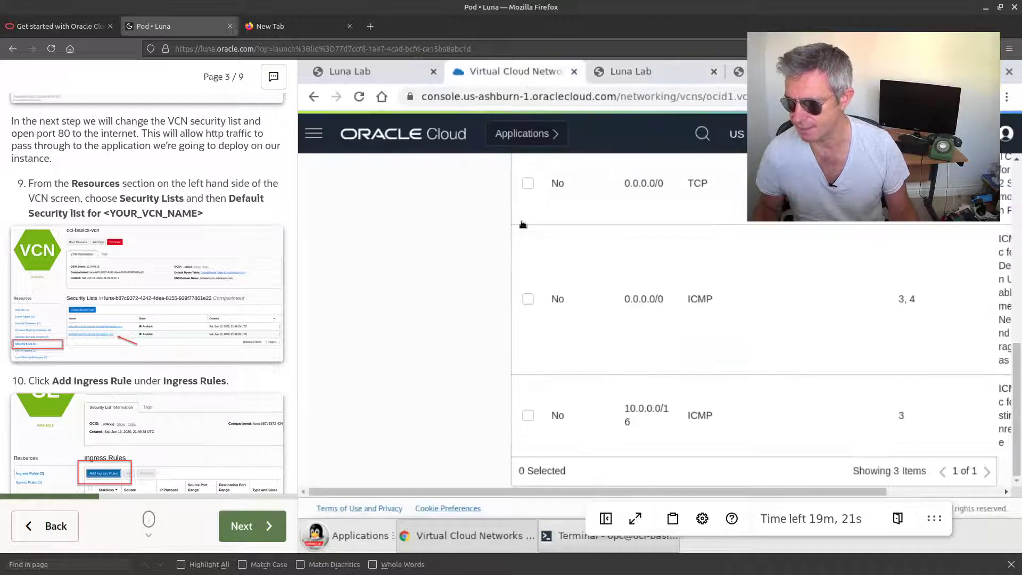
pyautogui.scroll(3, 557, 301)
pyautogui.scroll(-3, 557, 301)
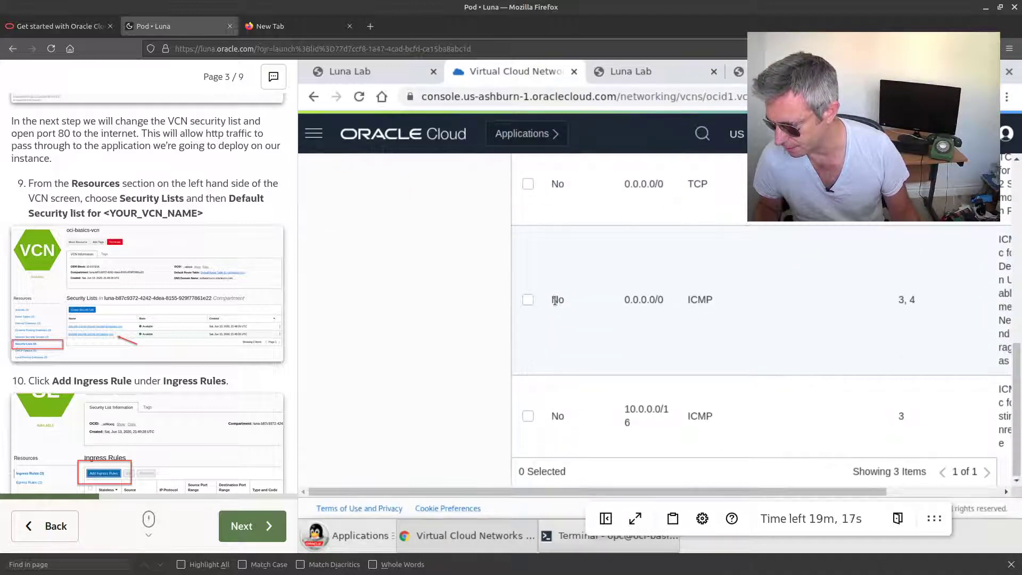
# Step: Start a new ingress rule in the default security list with source CIDR 0.0.0.0/0 and source port range ALL
pyautogui.scroll(2, 556, 300)
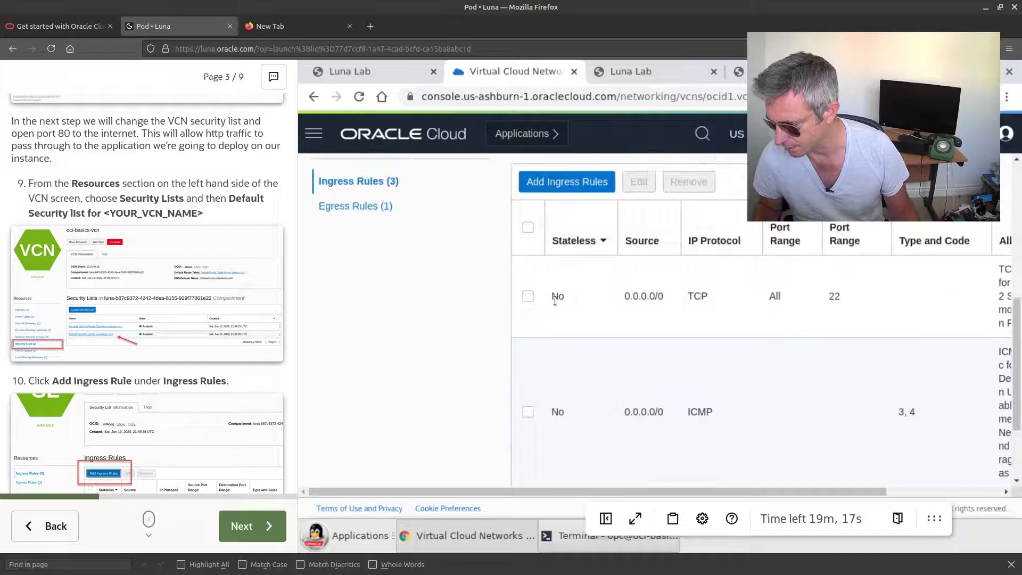
pyautogui.click(564, 185)
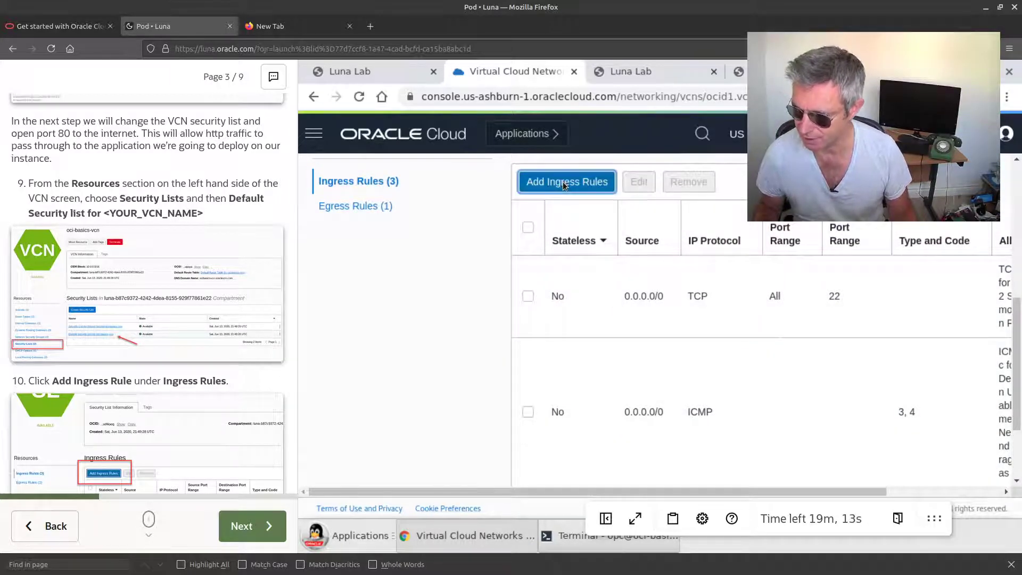
pyautogui.click(585, 268)
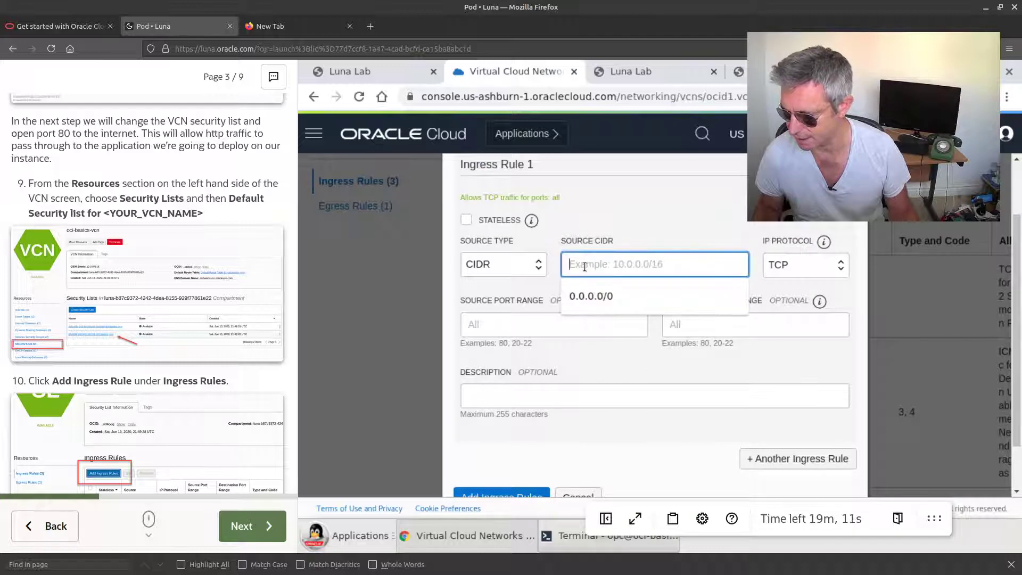
pyautogui.click(592, 295)
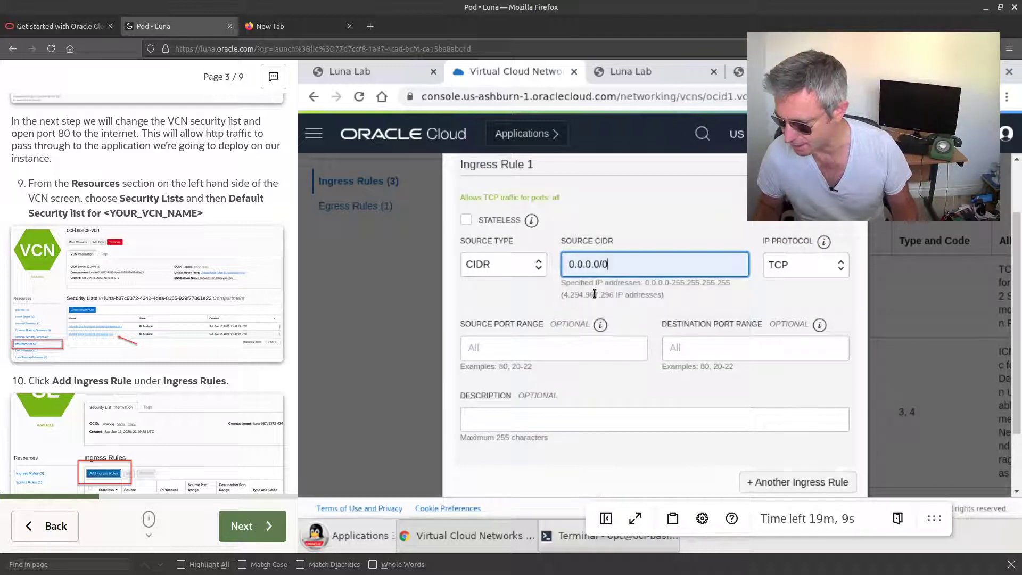
pyautogui.click(484, 348)
pyautogui.write('ALL')
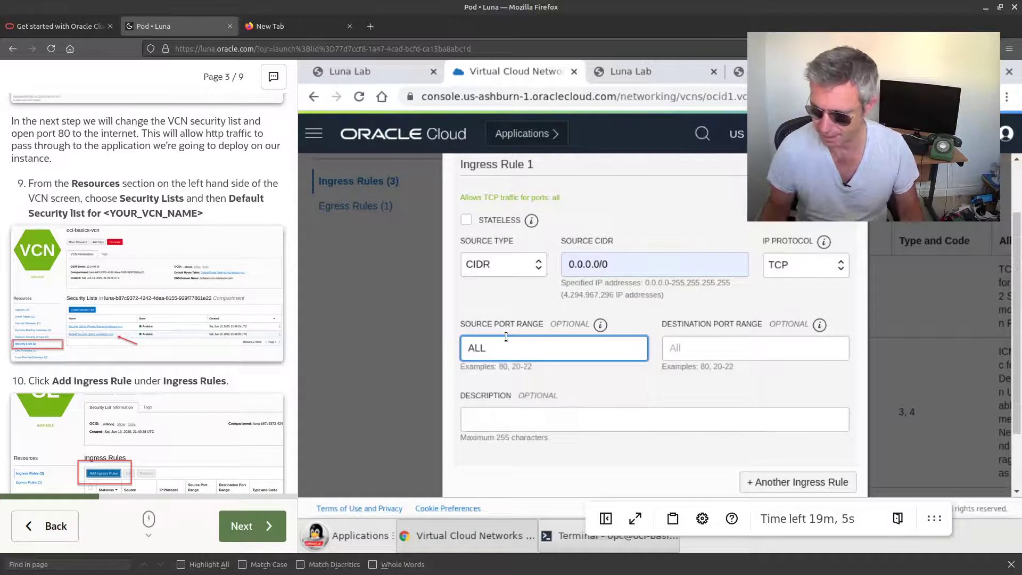
# Step: Describe the rule as "http port 80 allow for web application", set its destination port range to 80, and add it
pyautogui.click(493, 450)
pyautogui.click(497, 420)
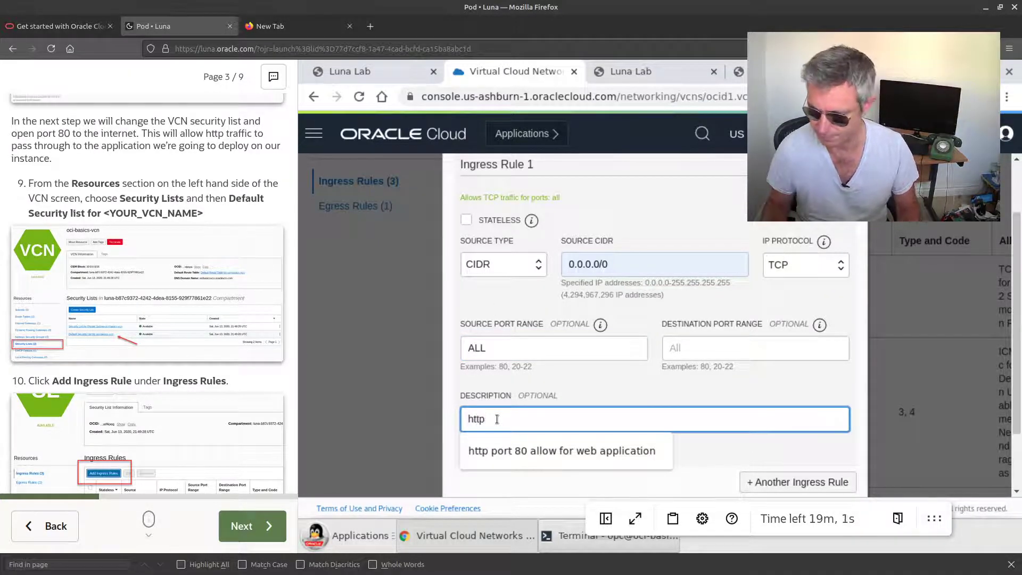
pyautogui.write('http')
pyautogui.click(511, 450)
pyautogui.scroll(-3, 650, 443)
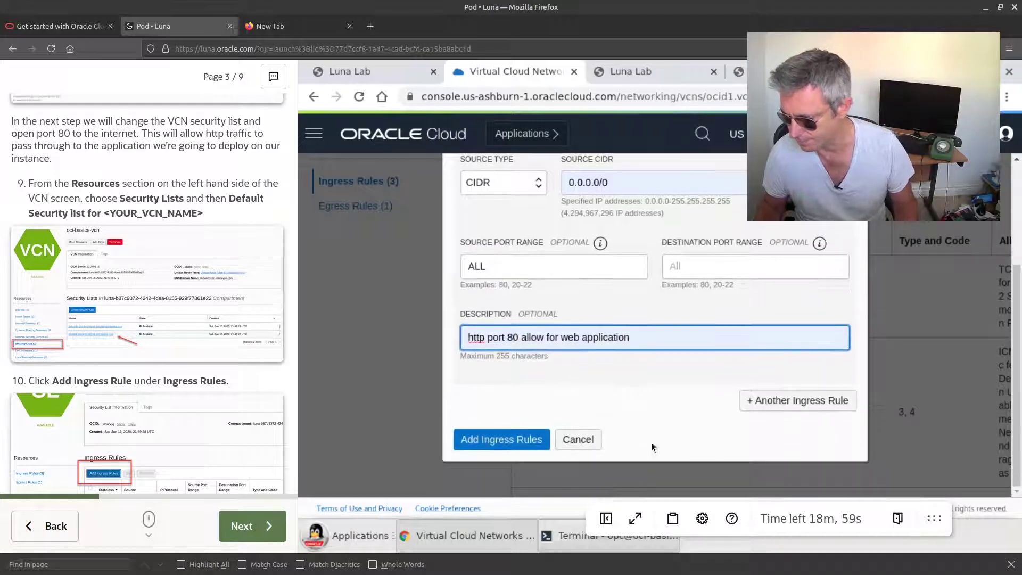
pyautogui.click(701, 268)
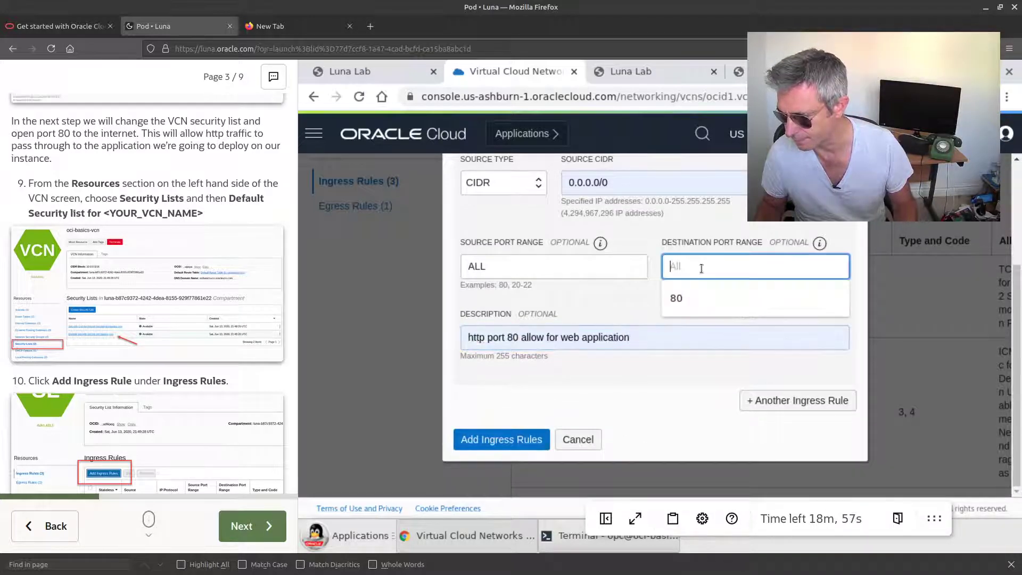
pyautogui.click(679, 299)
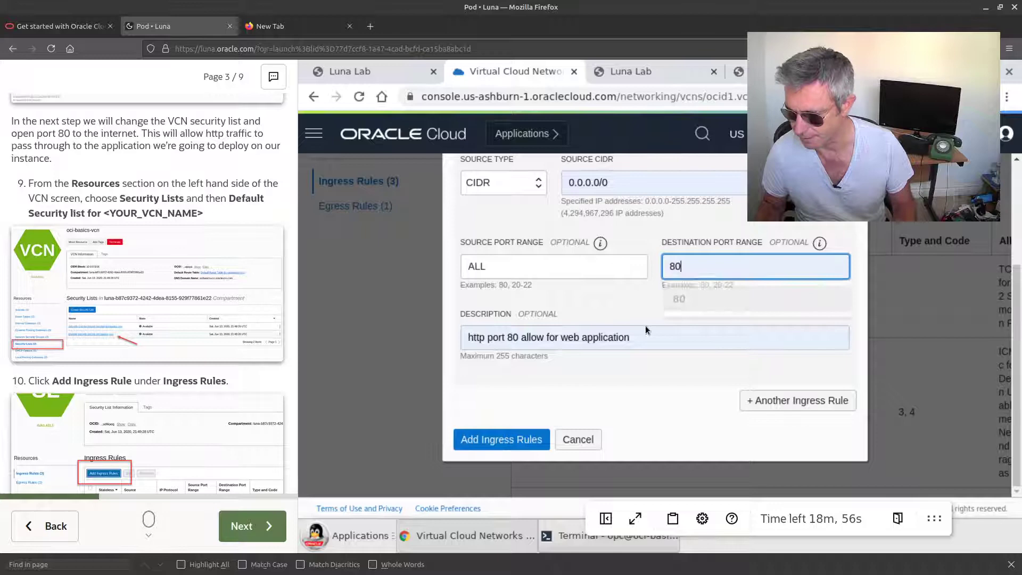
pyautogui.click(485, 446)
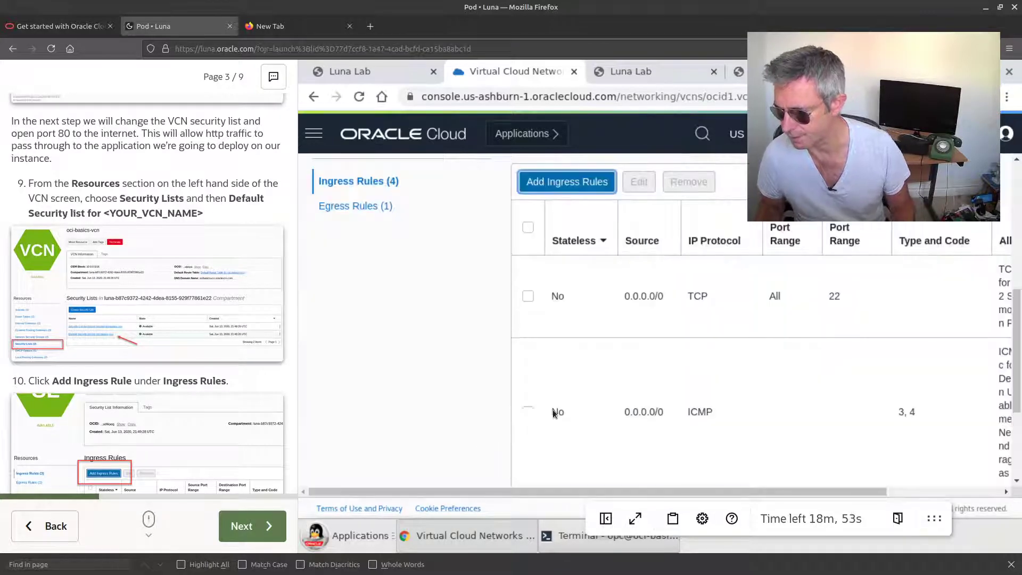
# Step: Look over the security list's ingress rules and reload the web application page at 150.136.231.74
pyautogui.scroll(-3, 578, 414)
pyautogui.scroll(5, 583, 420)
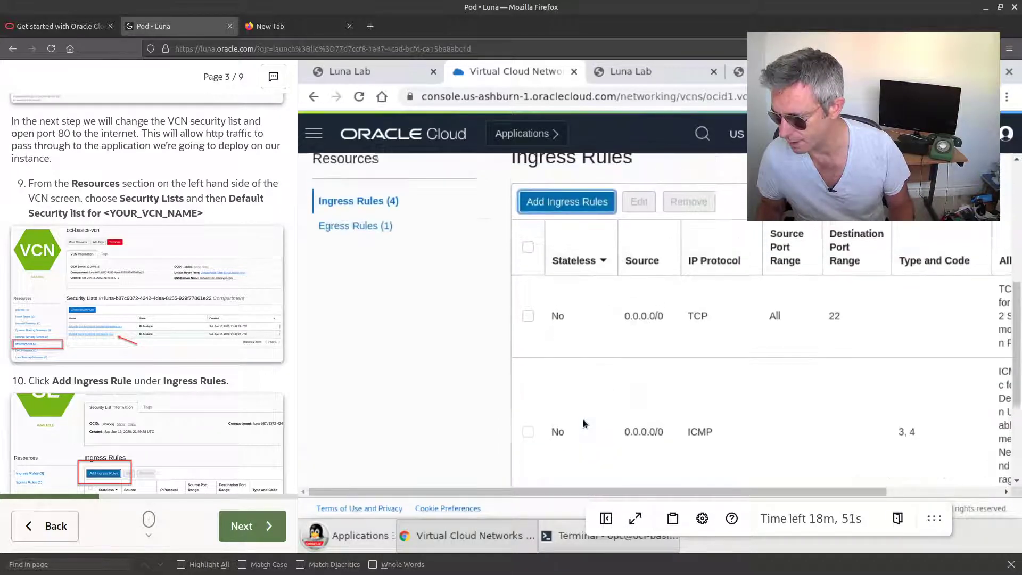
pyautogui.scroll(2, 509, 357)
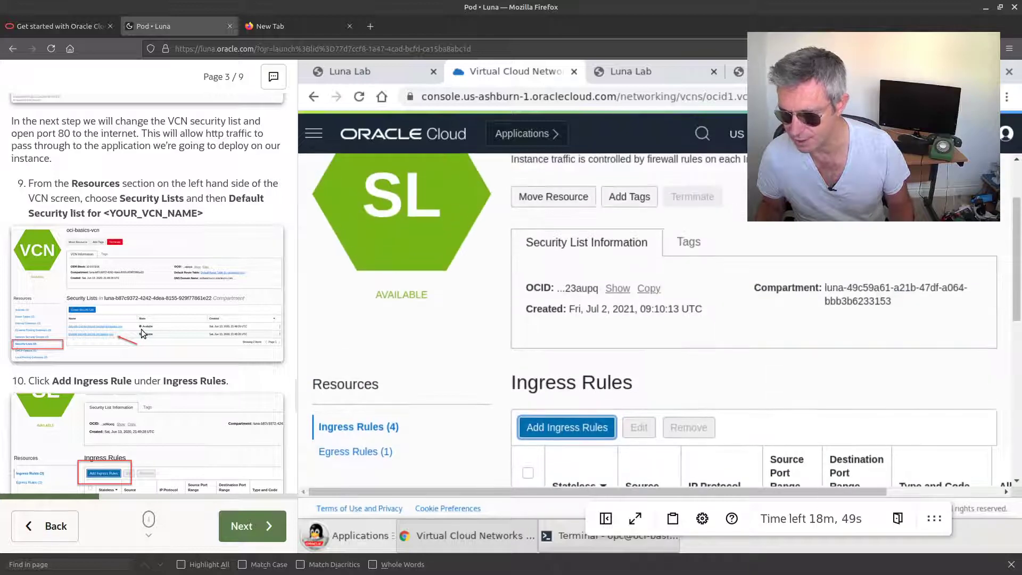
pyautogui.click(740, 71)
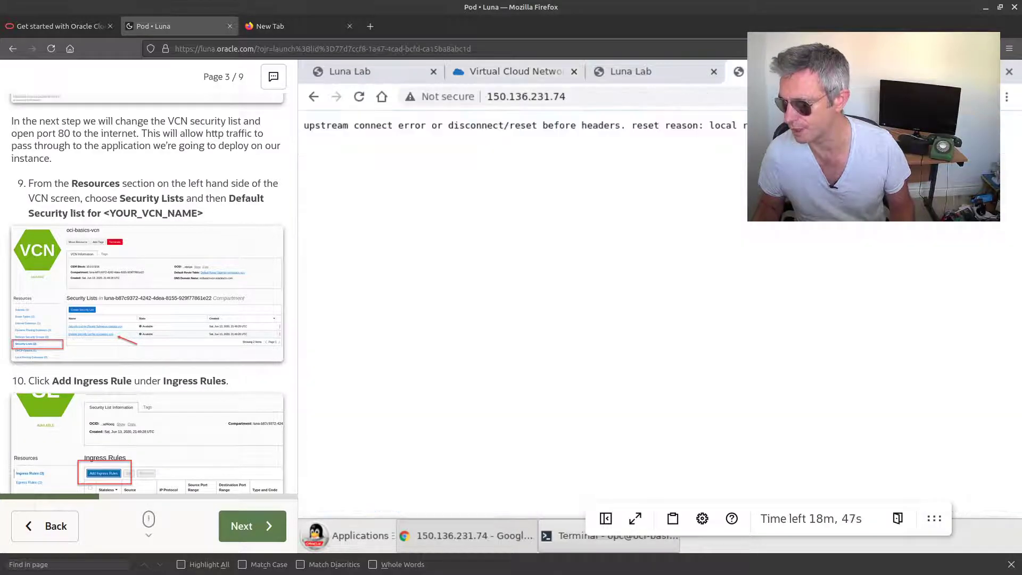
pyautogui.click(359, 97)
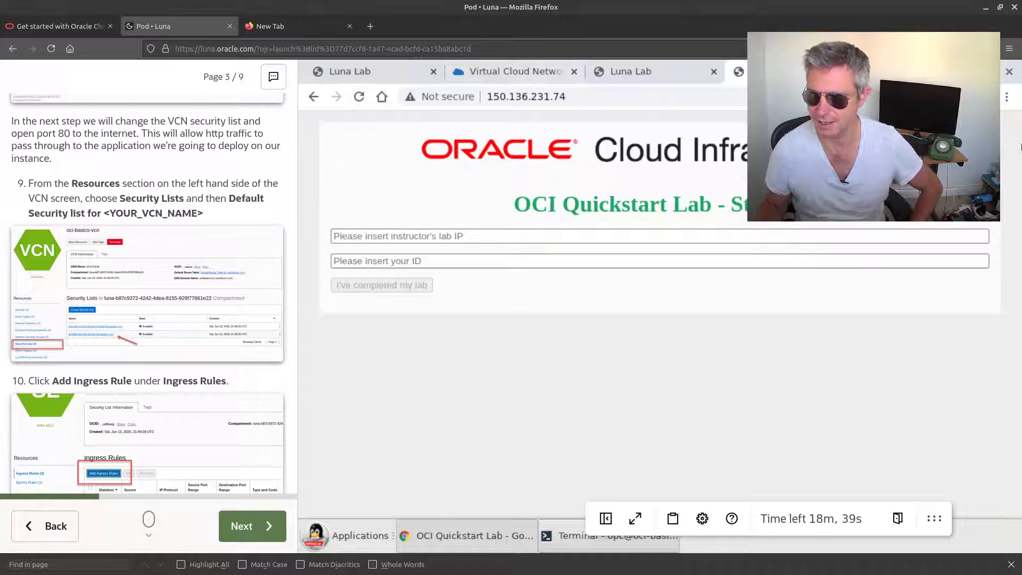
# Step: Restore the maximized Firefox window to a floating size, and move and widen it around the application page
pyautogui.click(1000, 7)
pyautogui.moveTo(643, 37); pyautogui.dragTo(516, 42)
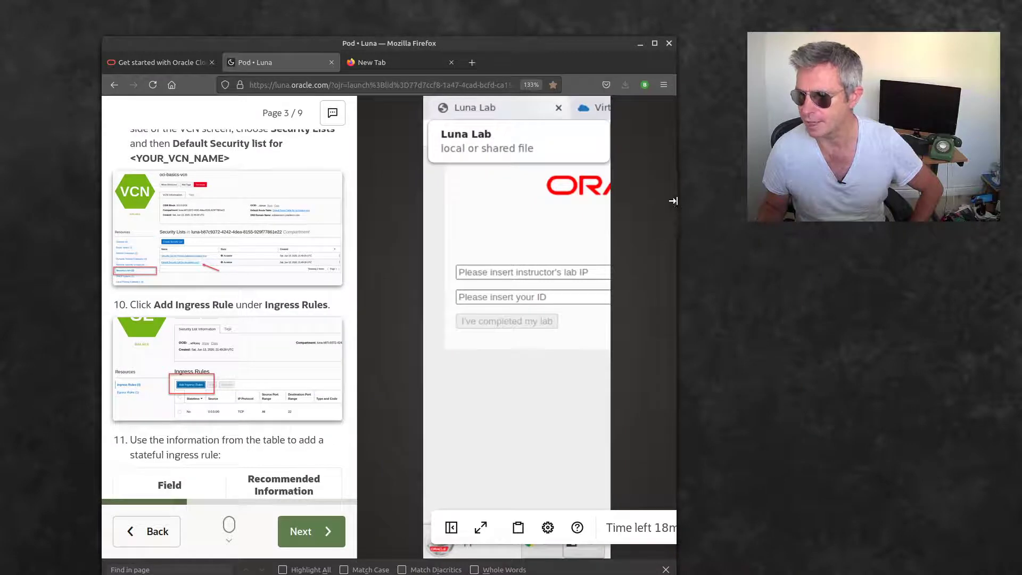
pyautogui.moveTo(673, 201); pyautogui.dragTo(1020, 197)
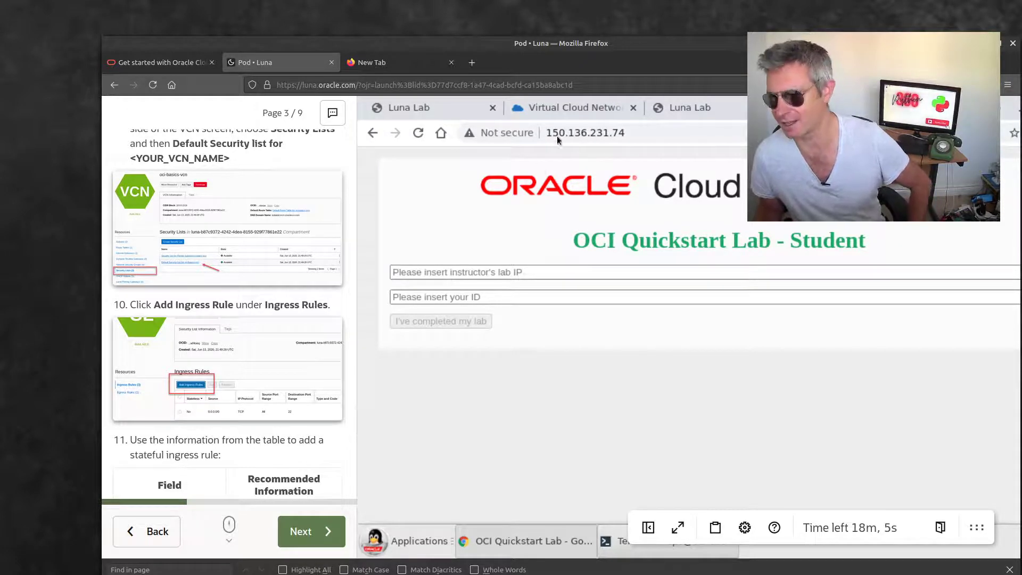
# Step: Go through the oci-basics-vcn details to its security lists and examine the default security list's ingress rules again
pyautogui.click(442, 108)
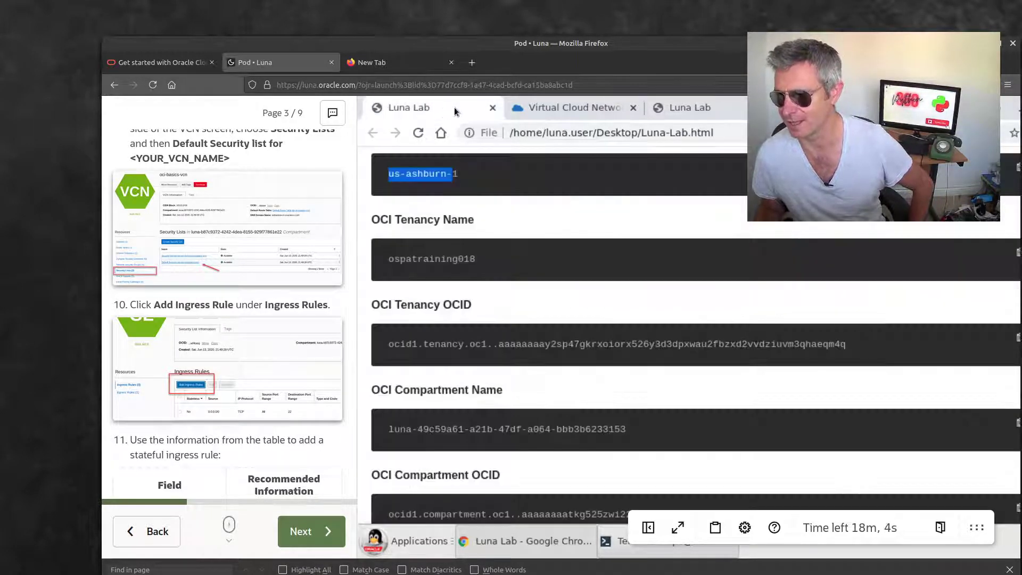
pyautogui.click(547, 108)
pyautogui.scroll(-2, 634, 426)
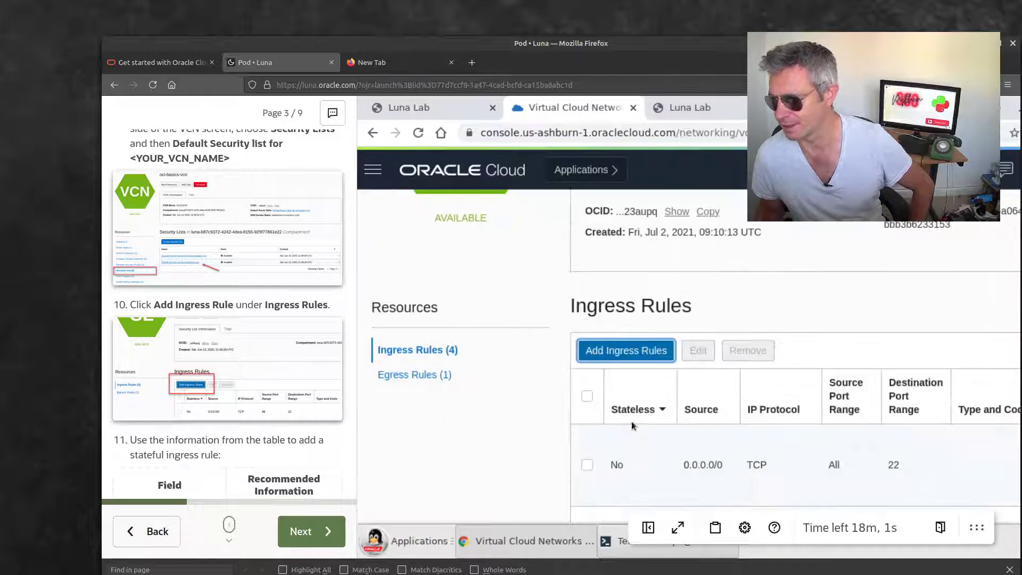
pyautogui.scroll(4, 645, 340)
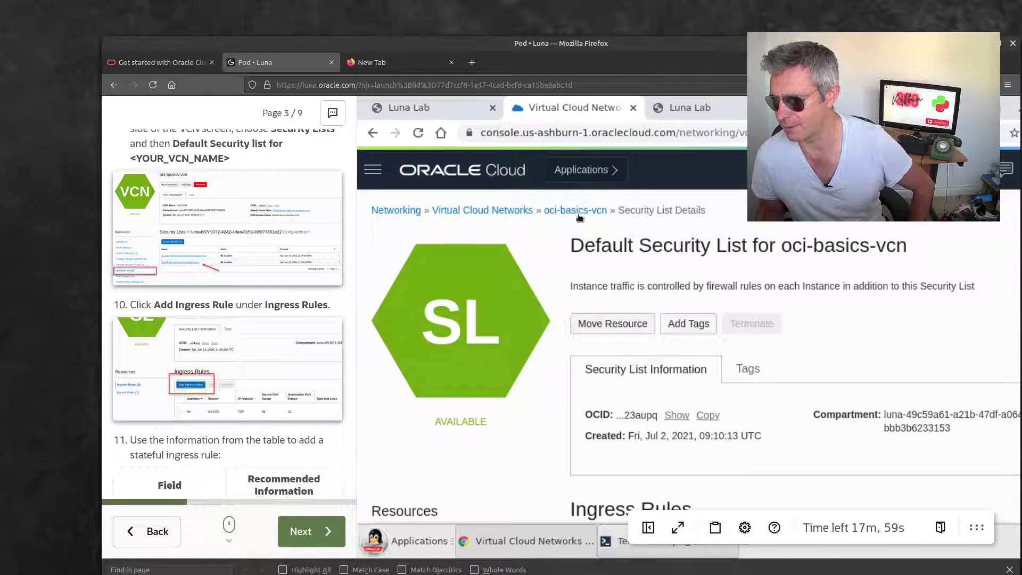
pyautogui.click(563, 216)
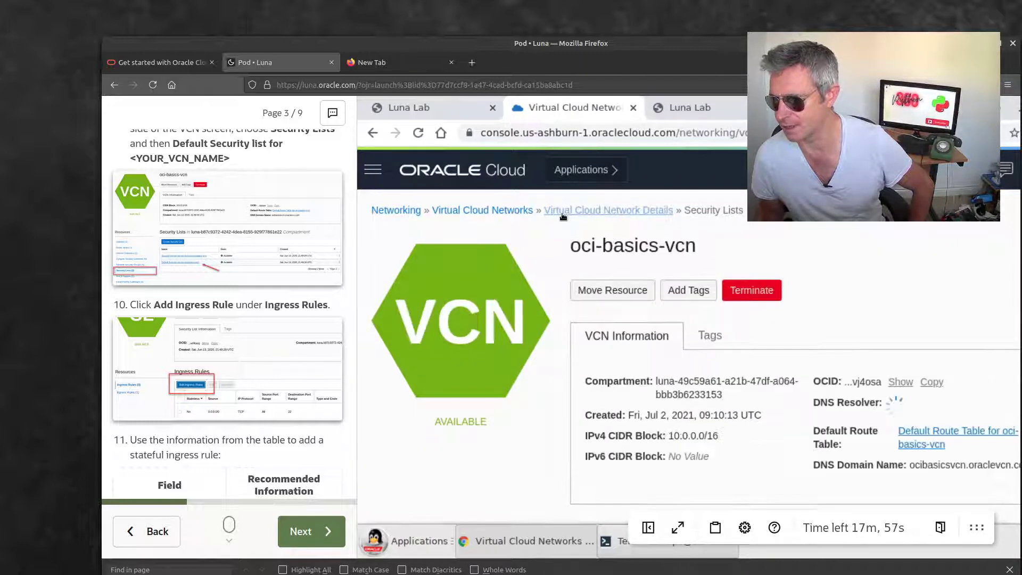
pyautogui.scroll(-3, 562, 216)
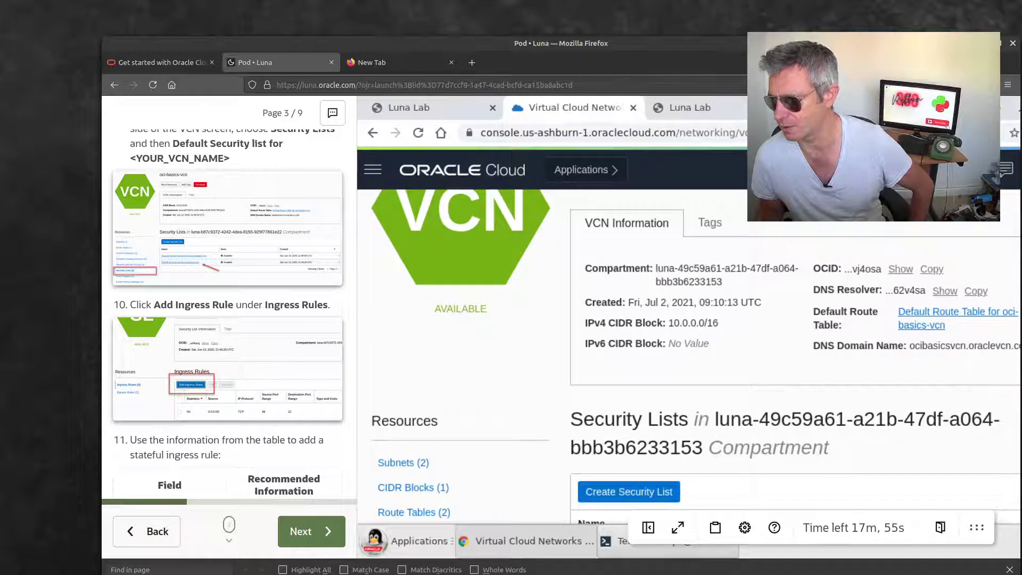
pyautogui.moveTo(828, 51); pyautogui.dragTo(585, 41)
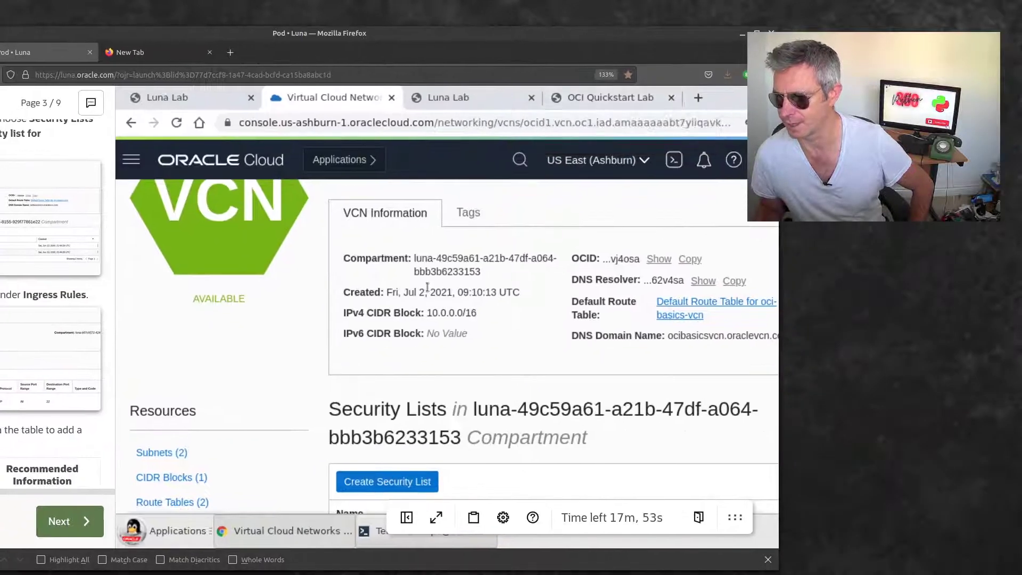
pyautogui.scroll(-5, 553, 346)
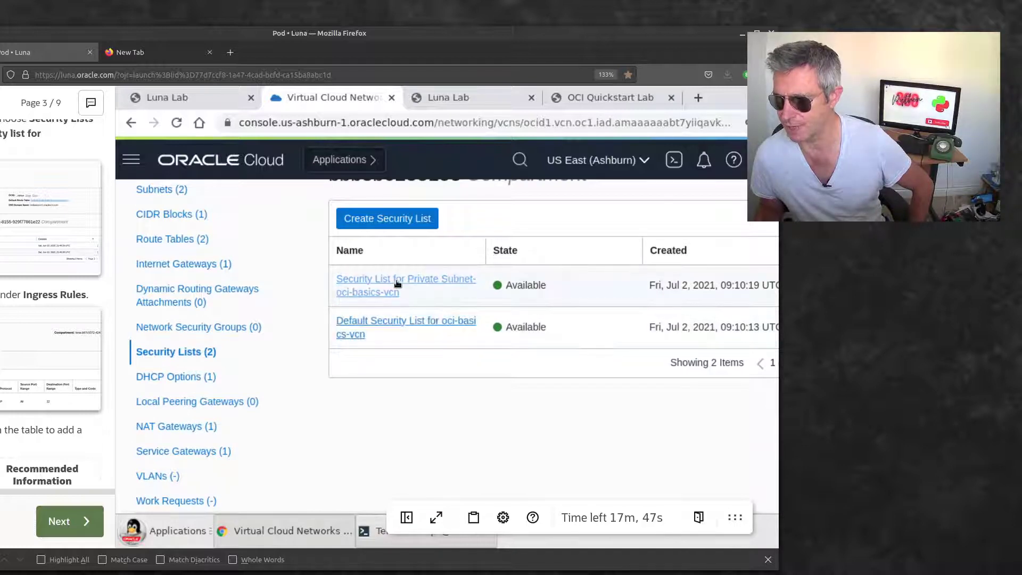
pyautogui.click(380, 325)
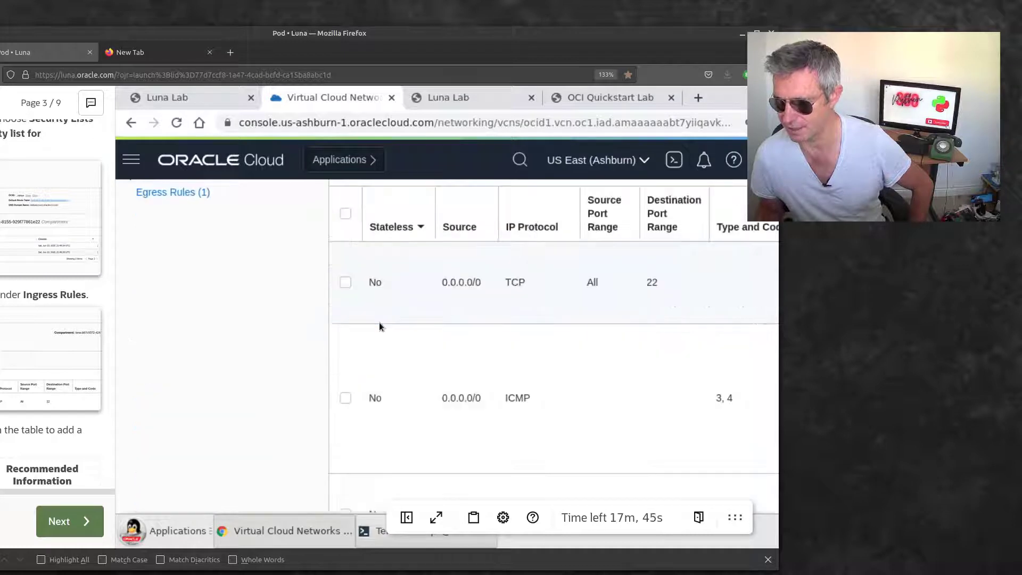
pyautogui.scroll(-3, 380, 325)
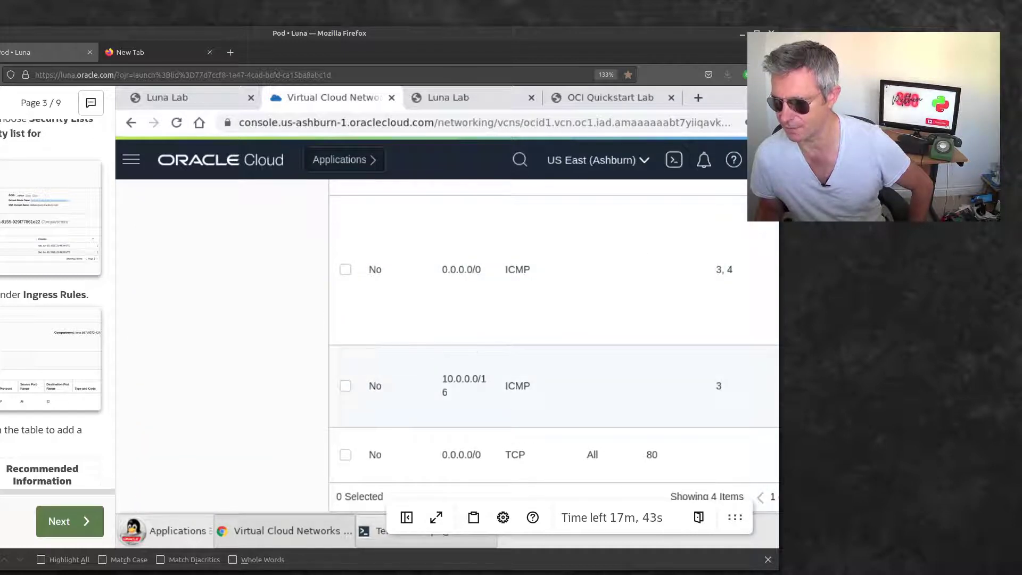
# Step: Reposition and widen the browser window, and highlight the TCP ingress rule for port 80 to review it
pyautogui.moveTo(692, 34); pyautogui.dragTo(582, 16)
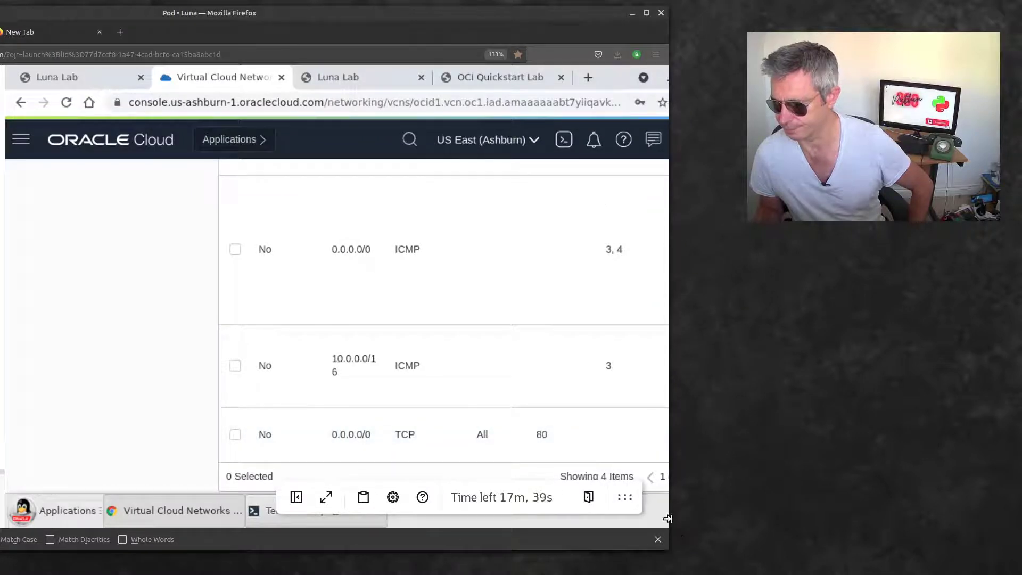
pyautogui.moveTo(666, 518); pyautogui.dragTo(924, 457)
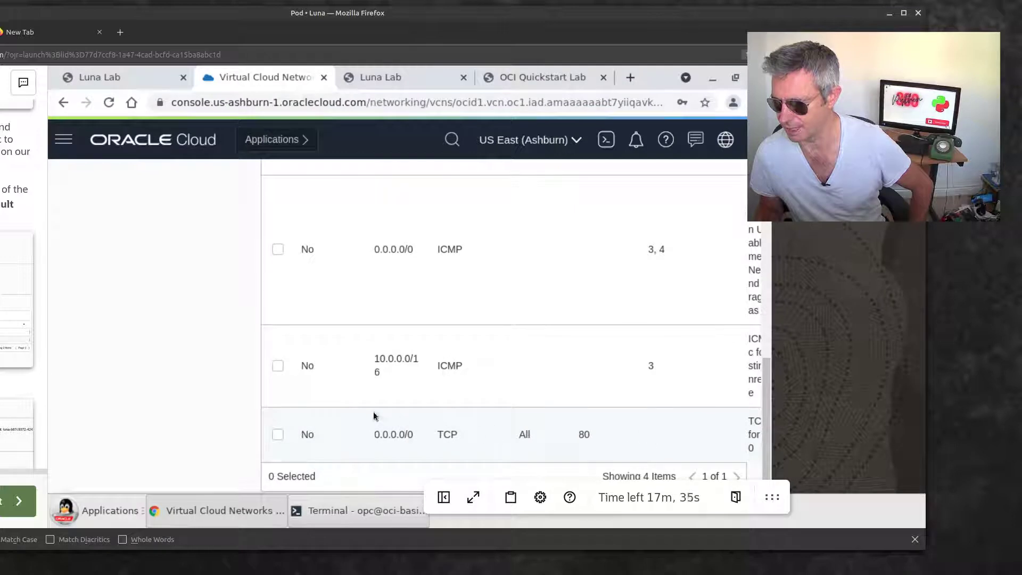
pyautogui.moveTo(315, 430); pyautogui.dragTo(569, 430)
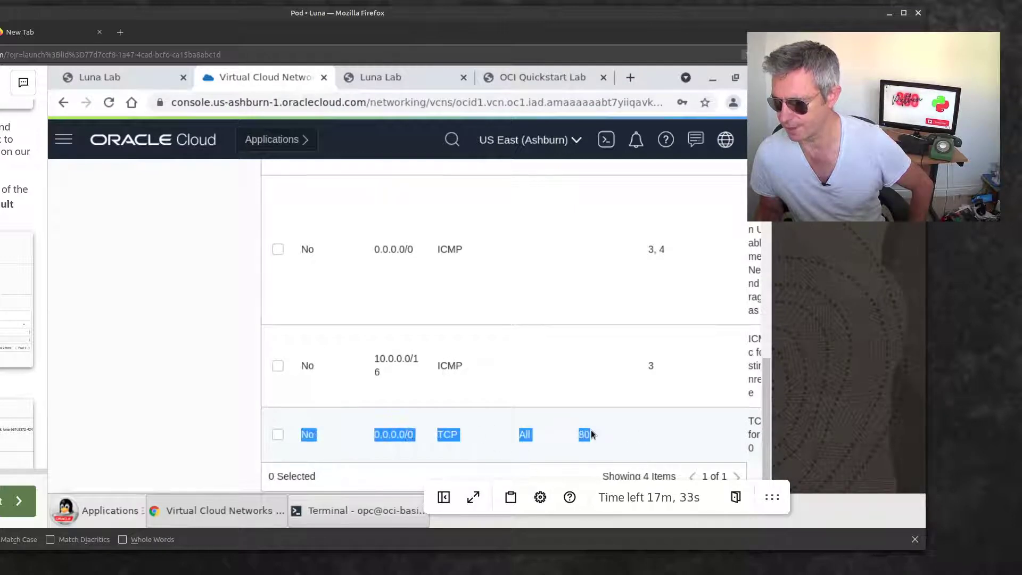
pyautogui.click(593, 433)
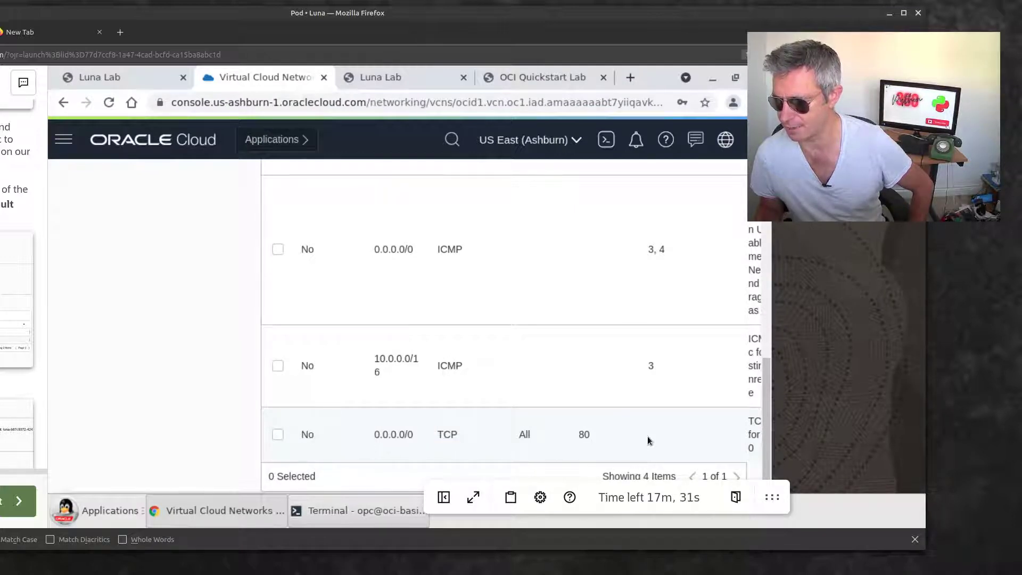
pyautogui.moveTo(648, 440); pyautogui.dragTo(291, 433)
pyautogui.scroll(5, 304, 391)
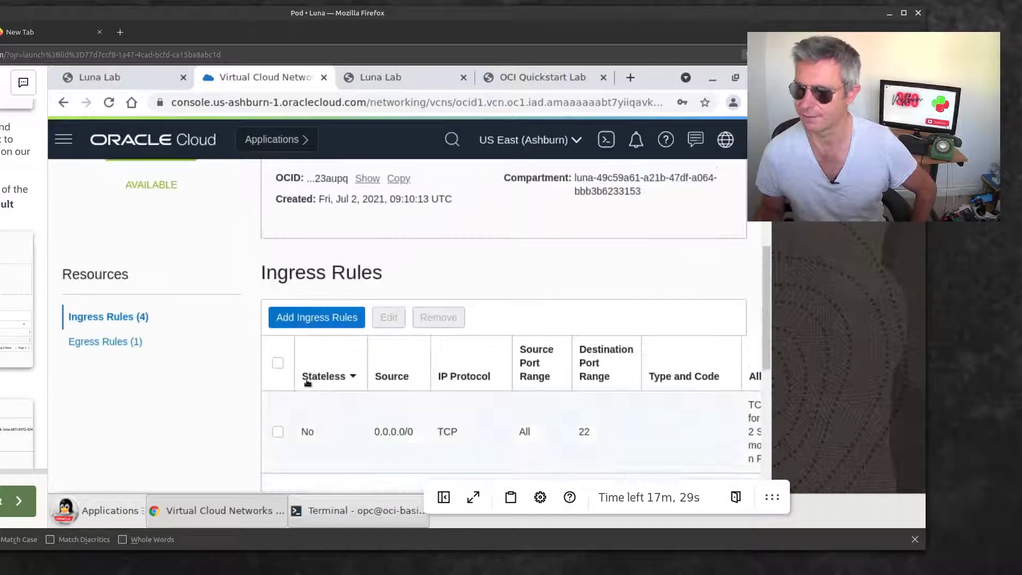
pyautogui.scroll(4, 309, 352)
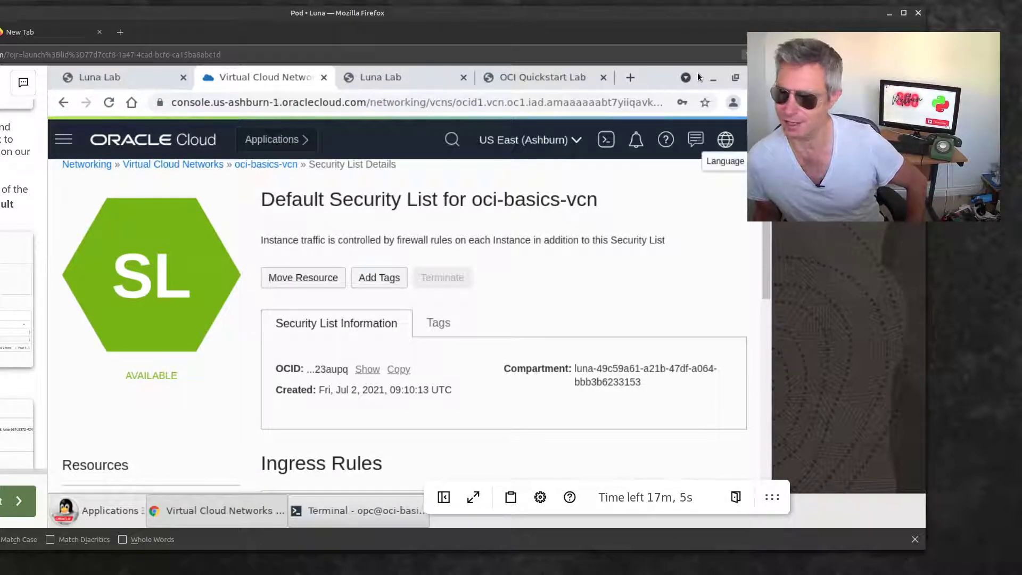
# Step: Minimize the lab's Chrome window, and review the Create a VCN section of the "Get started with Oracle Cloud Infrastructure basics" tutorial
pyautogui.click(713, 78)
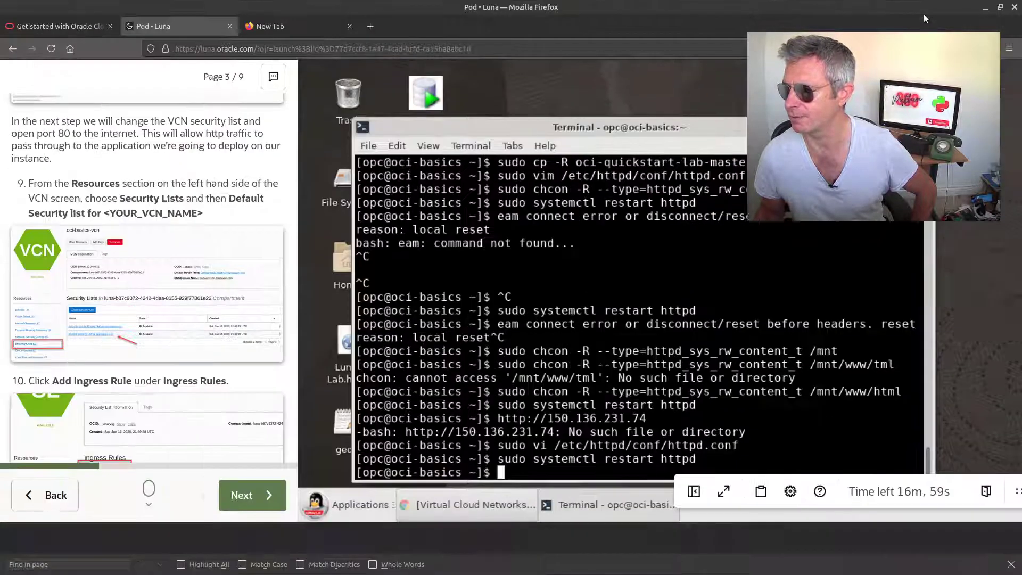
pyautogui.click(926, 14)
pyautogui.click(69, 29)
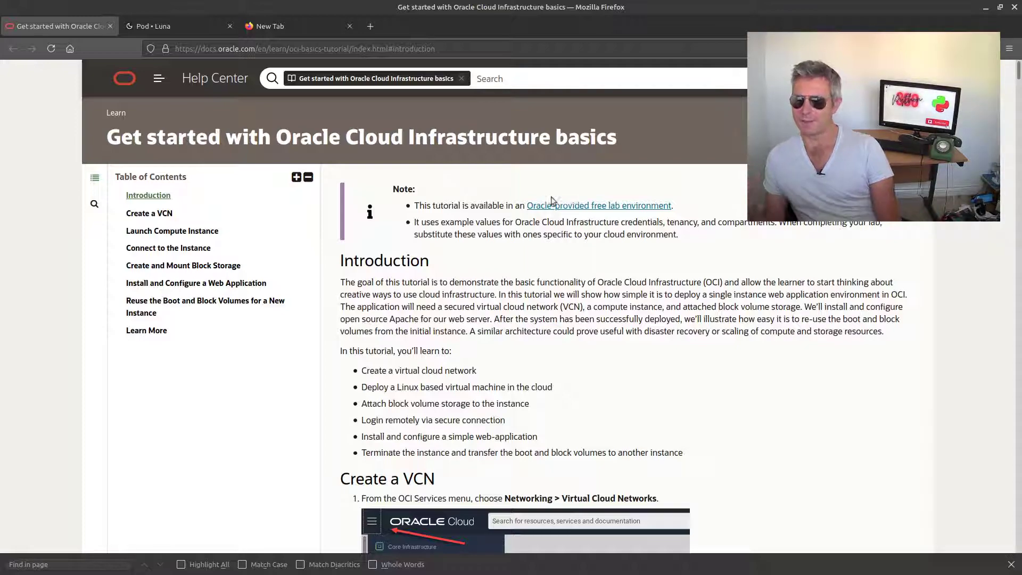
pyautogui.scroll(-4, 633, 311)
pyautogui.scroll(-15, 634, 311)
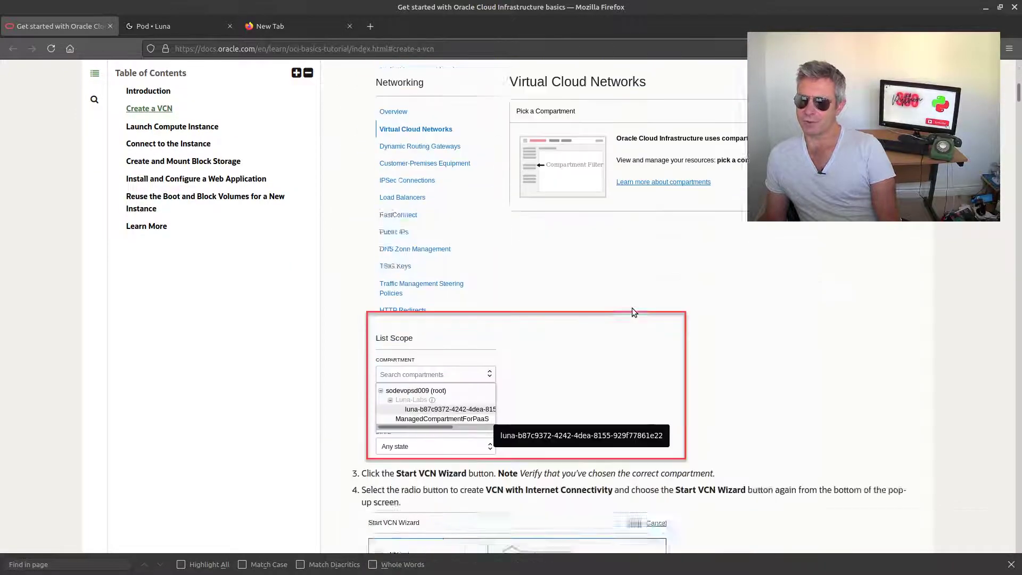
pyautogui.scroll(-4, 634, 312)
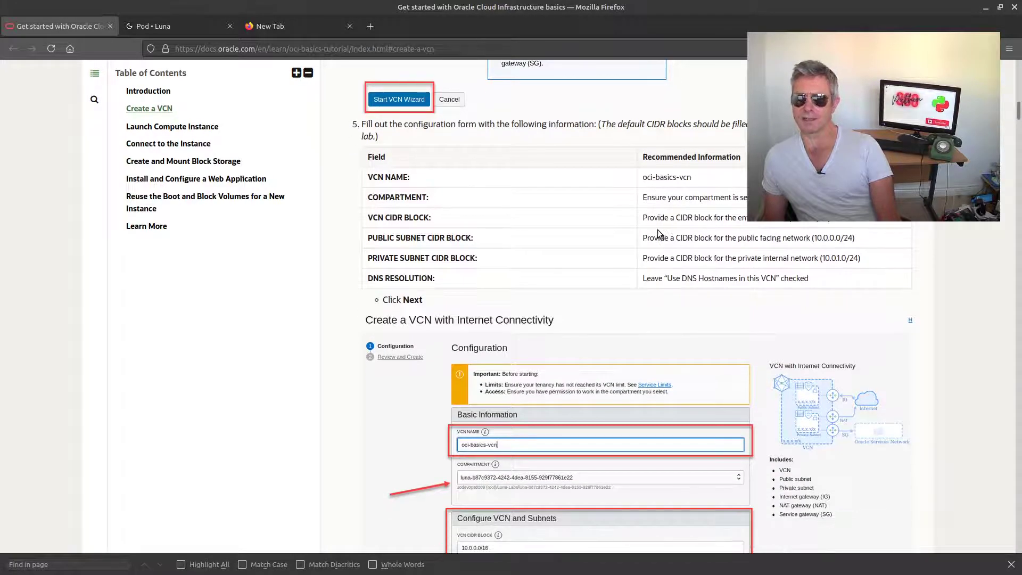
# Step: Review the tutorial's VCN configuration form, Review and Create page, VCN details, and security list instructions for adding an ingress rule
pyautogui.scroll(-3, 657, 229)
pyautogui.scroll(-9, 623, 236)
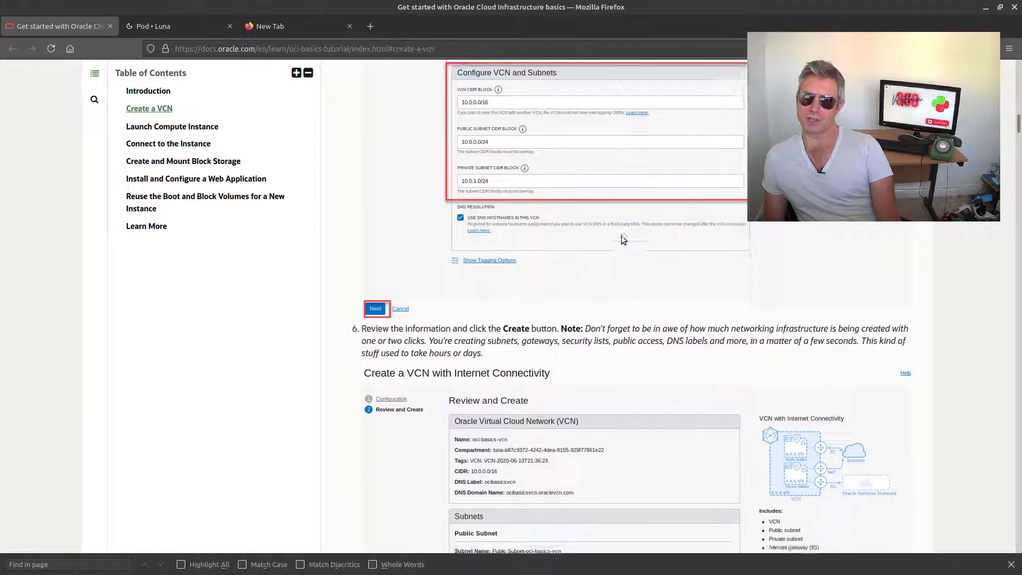
pyautogui.scroll(-10, 622, 235)
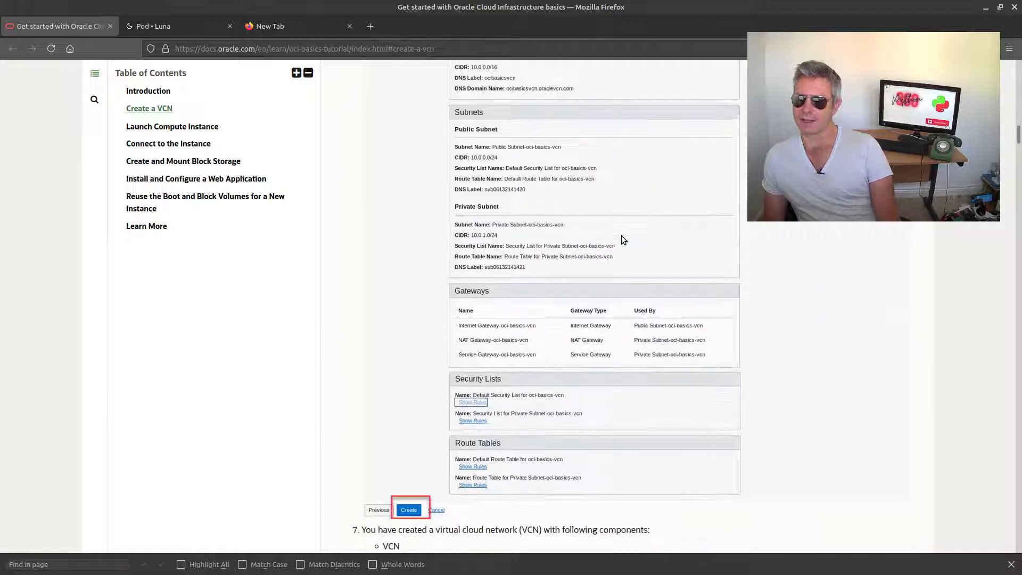
pyautogui.scroll(-7, 622, 235)
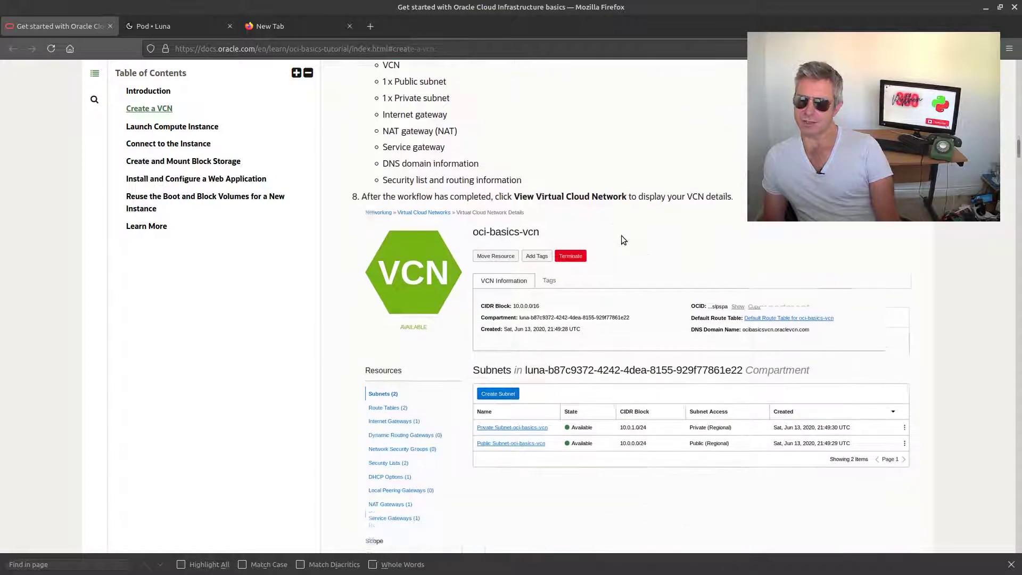
pyautogui.scroll(-6, 624, 241)
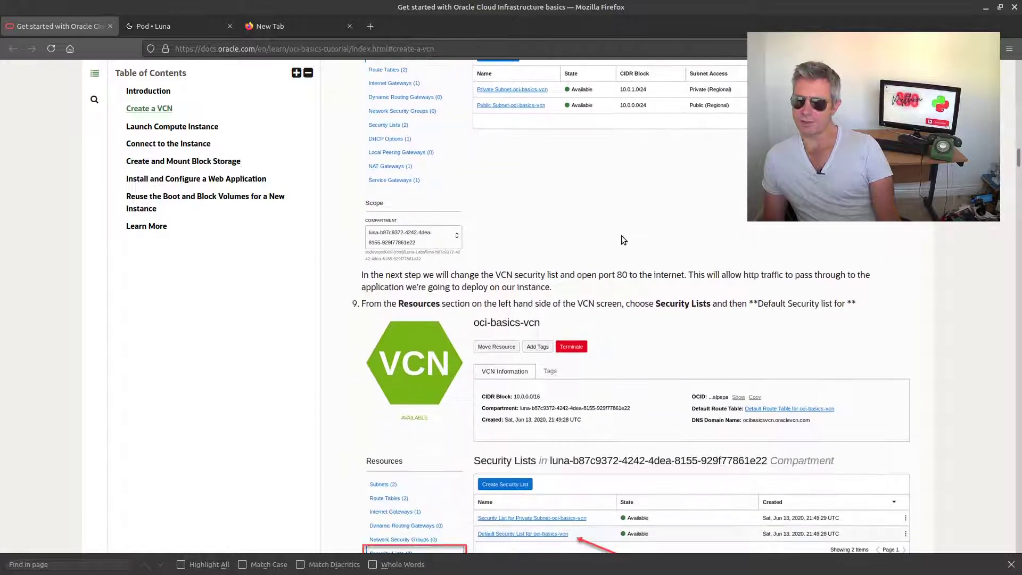
pyautogui.scroll(-1, 624, 241)
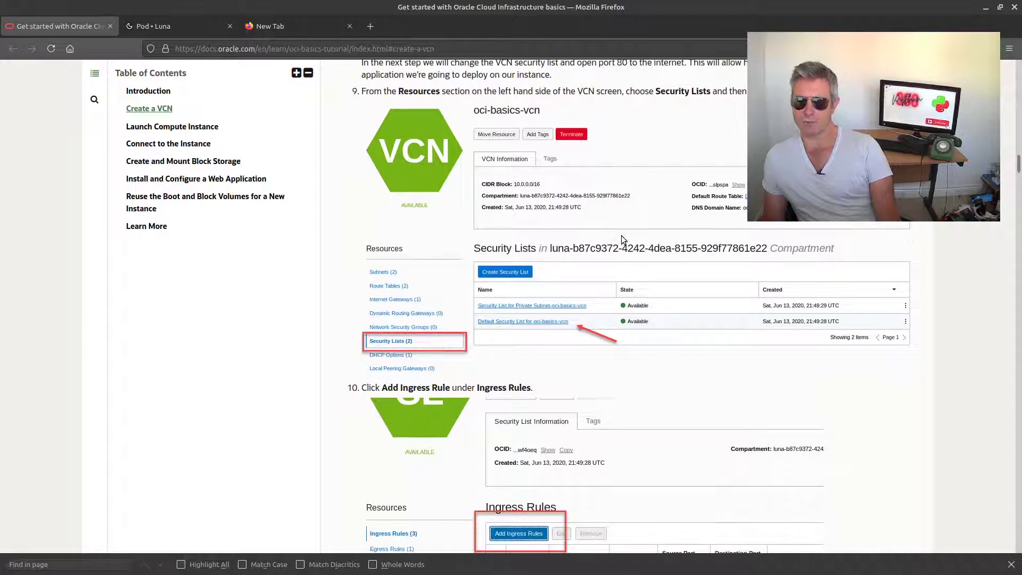
pyautogui.scroll(-1, 624, 240)
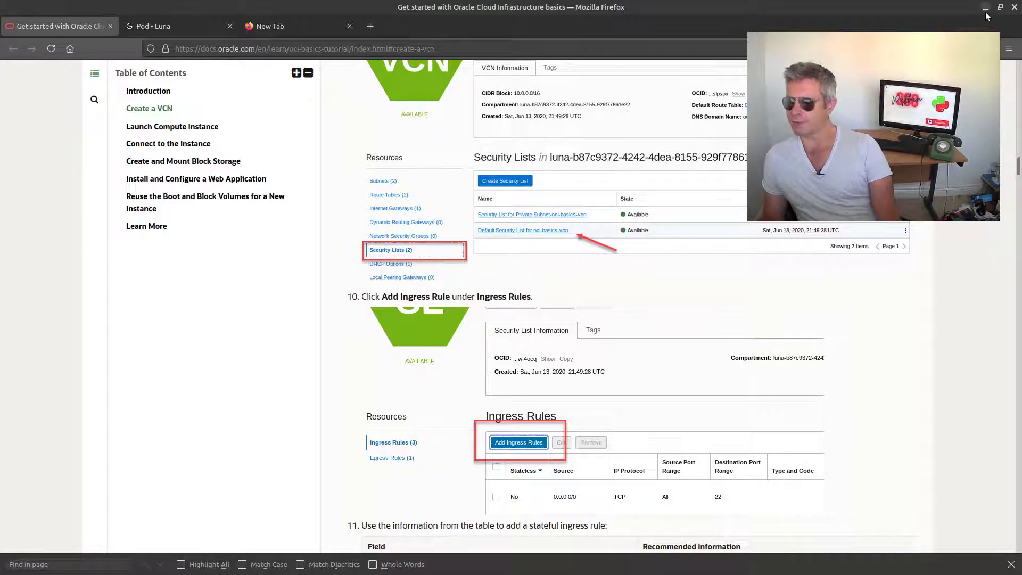
# Step: Switch to the Luna lab, minimize its terminal window, and go back to the beginning of the Step 1: Create a VCN instructions
pyautogui.click(189, 32)
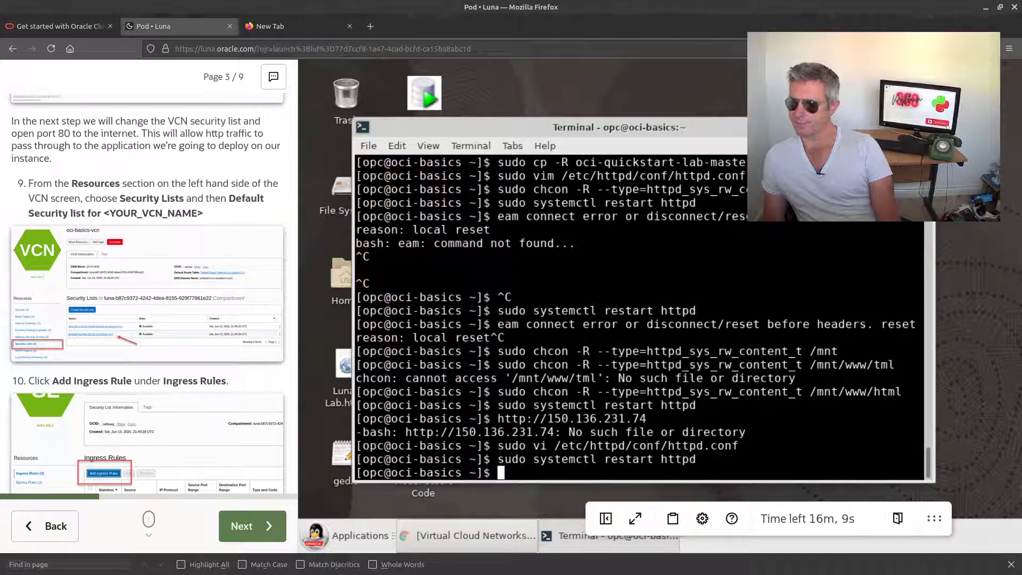
pyautogui.click(894, 127)
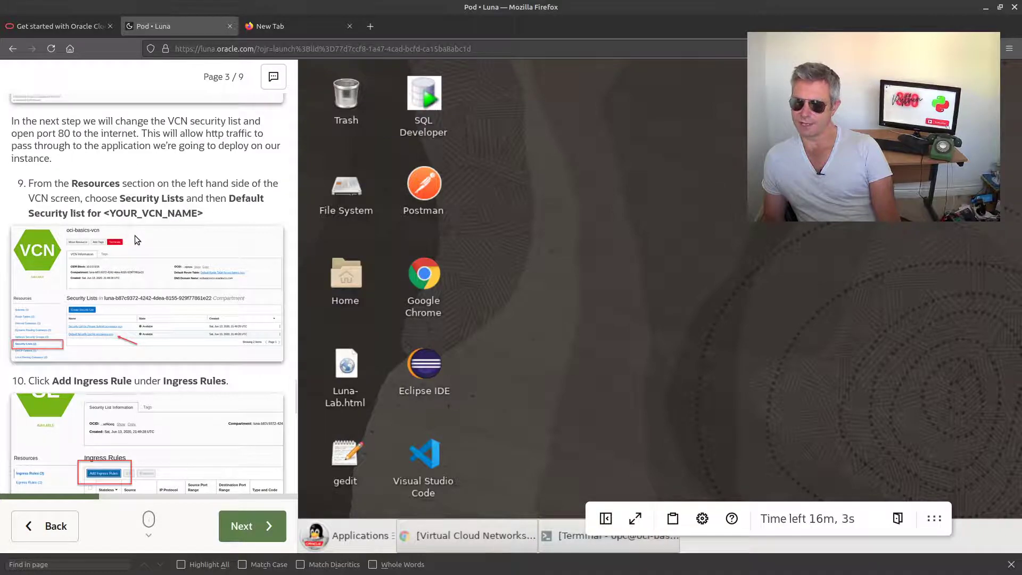
pyautogui.scroll(5, 137, 240)
pyautogui.scroll(10, 137, 240)
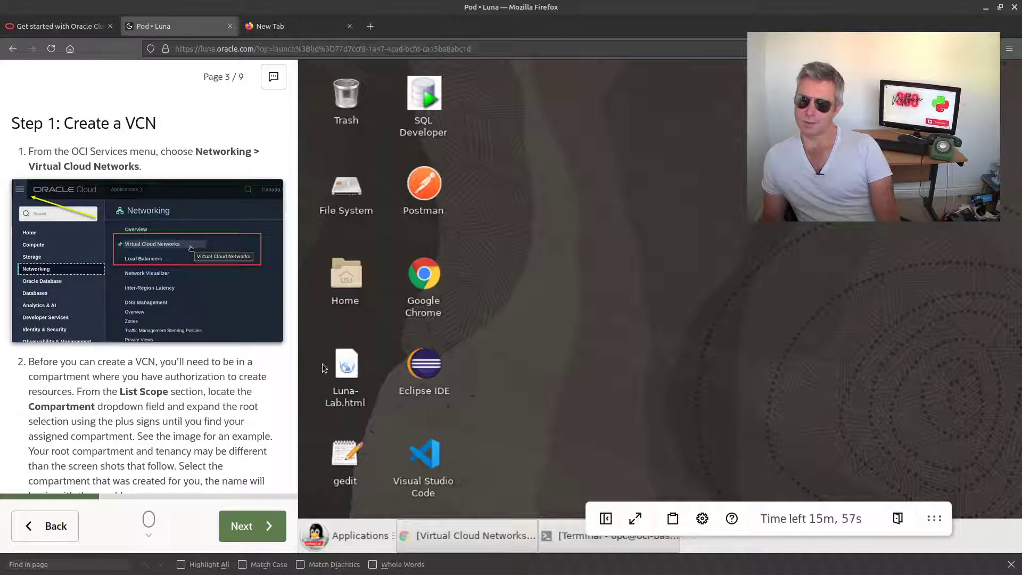
# Step: Return to the Oracle tutorial page and go back to its introduction with the link to the Oracle-provided free lab environment
pyautogui.click(79, 31)
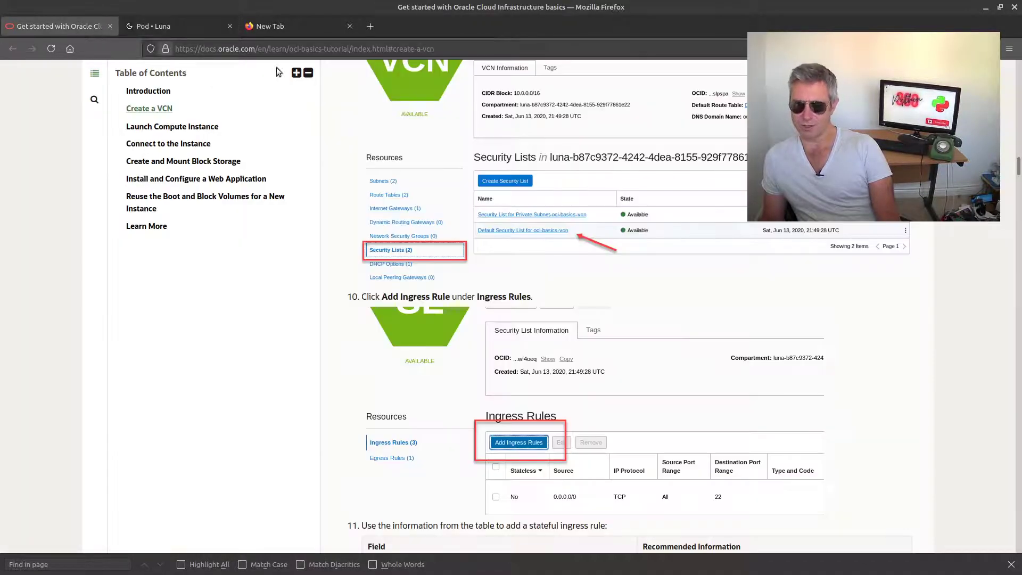
pyautogui.scroll(10, 532, 292)
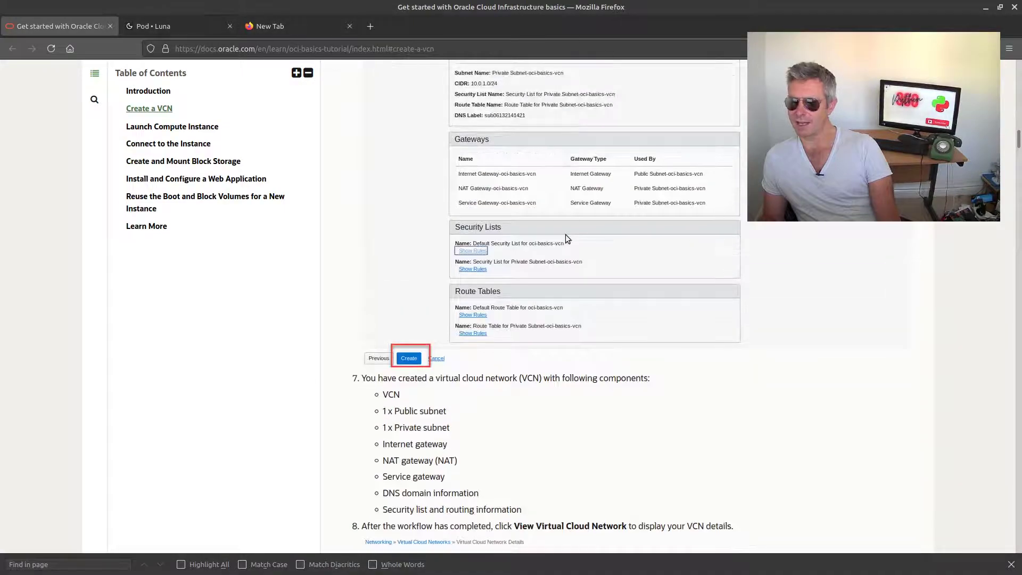
pyautogui.scroll(15, 565, 235)
pyautogui.scroll(10, 566, 239)
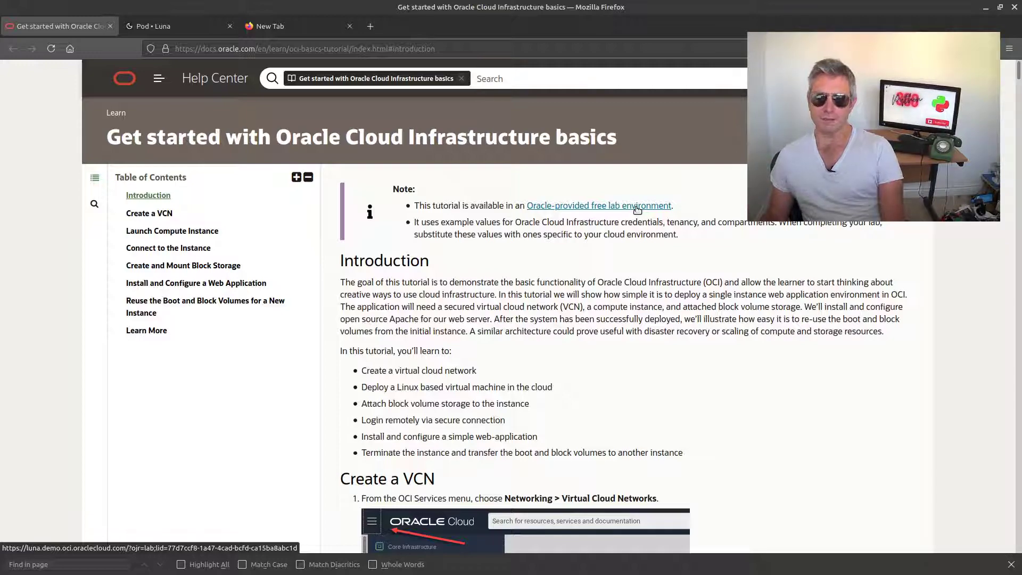
# Step: Skim the tutorial from Create a VCN through to its closing Learn More section
pyautogui.scroll(-20, 675, 349)
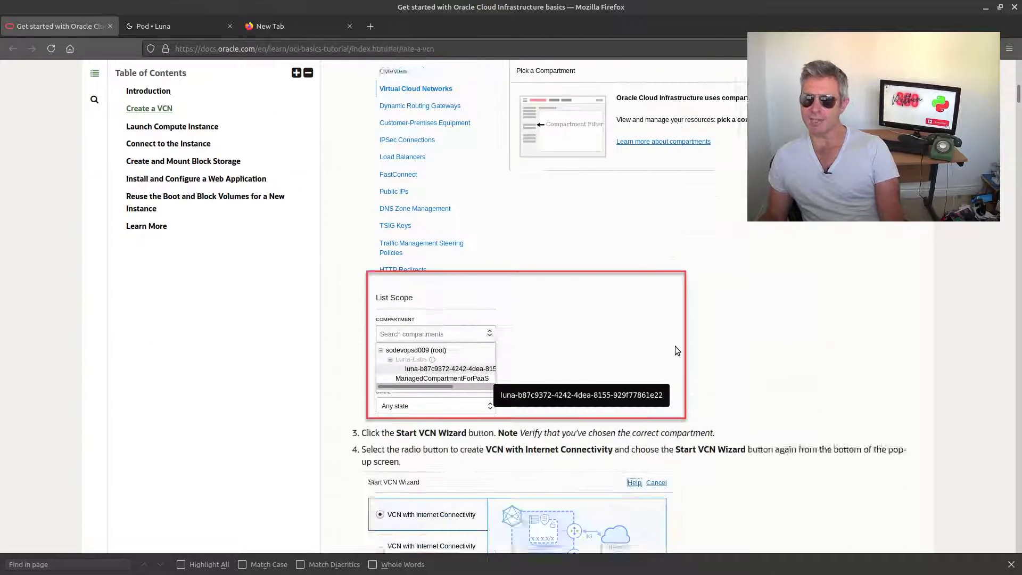
pyautogui.scroll(-20, 676, 347)
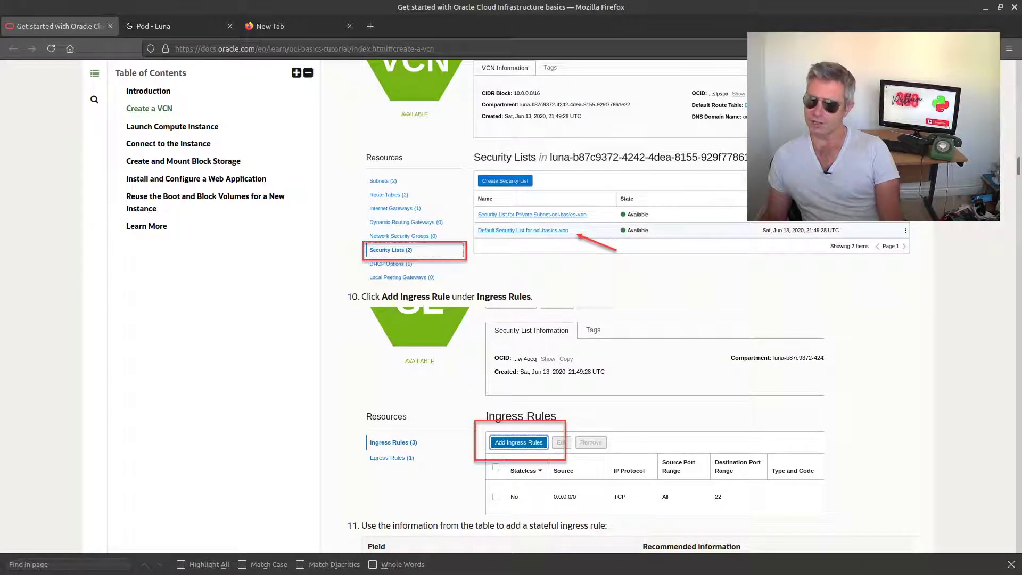
pyautogui.moveTo(1018, 168); pyautogui.dragTo(995, 550)
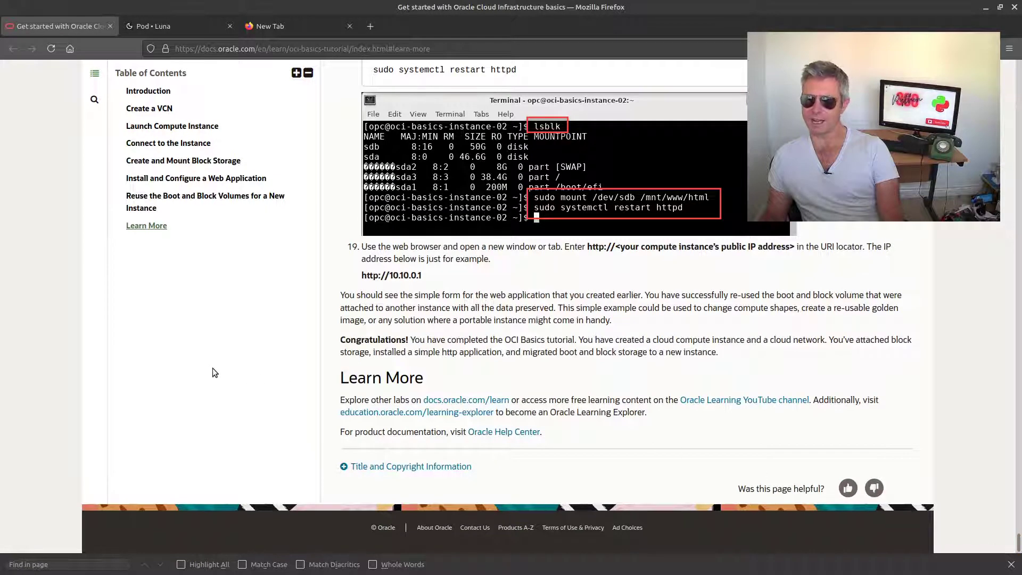